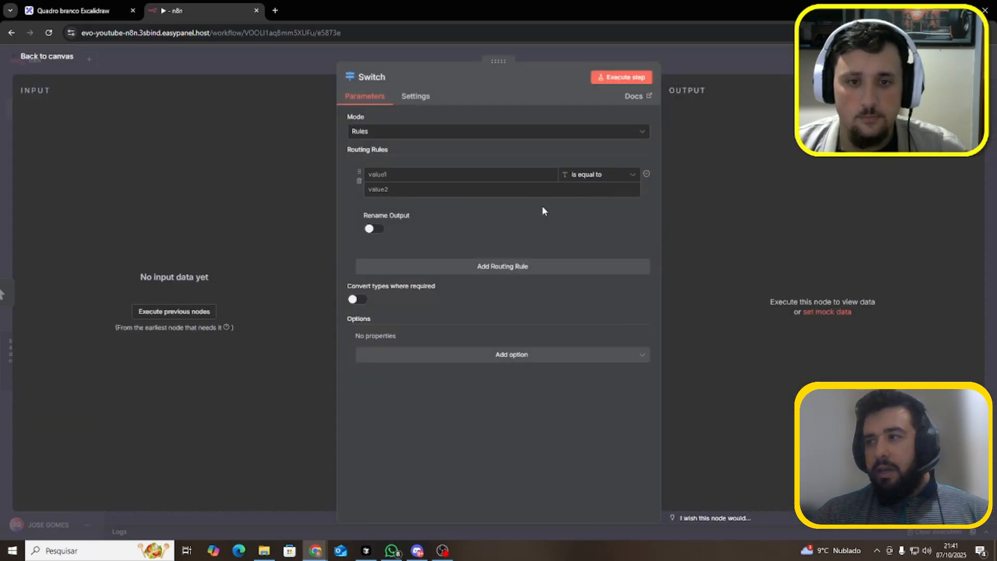
Delete the manual trigger node from the workflow and add a Chat Trigger in its place
{"action": "left_click", "coordinate": [306, 64]}
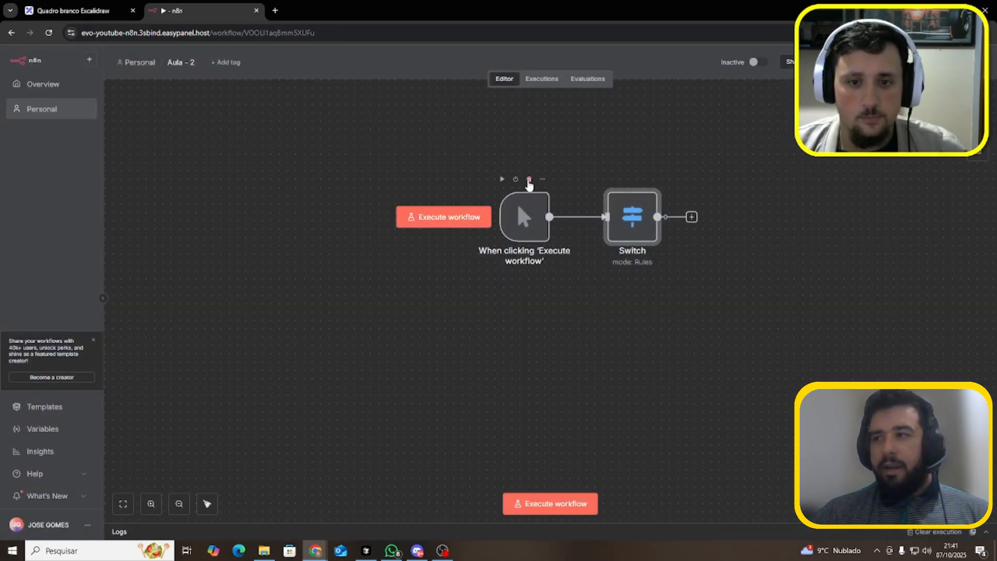
{"action": "left_click", "coordinate": [529, 180]}
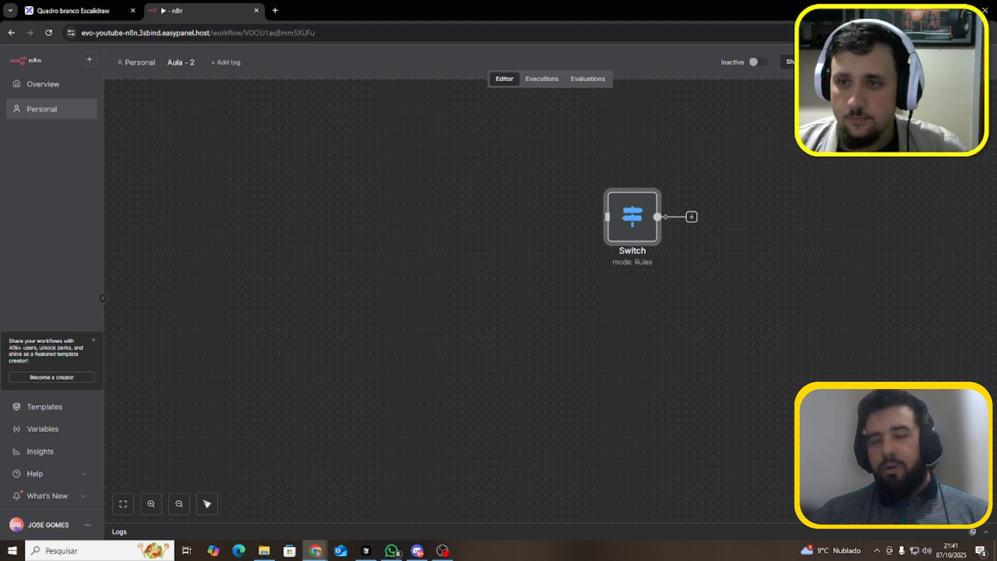
{"action": "key", "text": "Tab"}
{"action": "type", "text": "chat"}
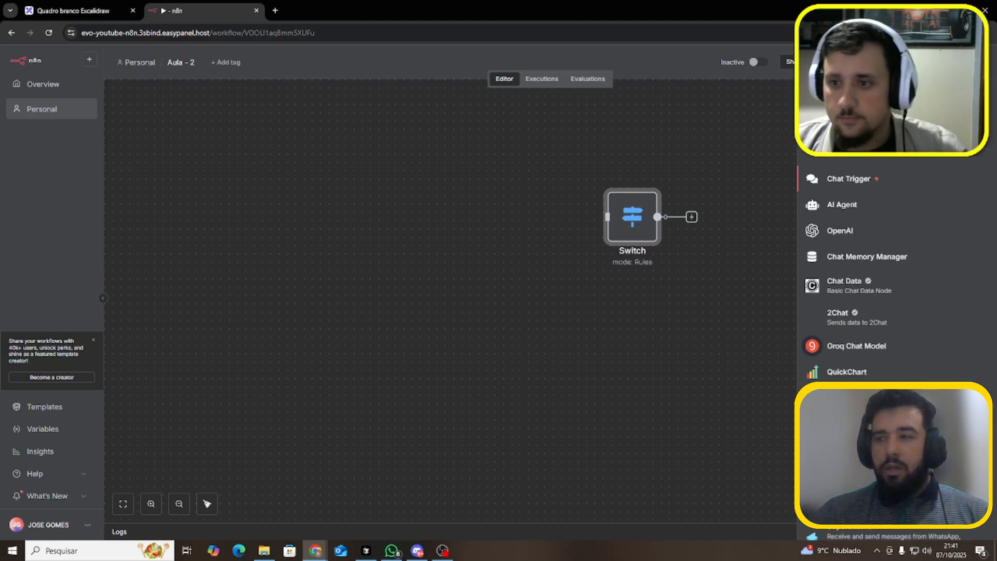
{"action": "left_click", "coordinate": [865, 181]}
{"action": "key", "text": "Escape"}
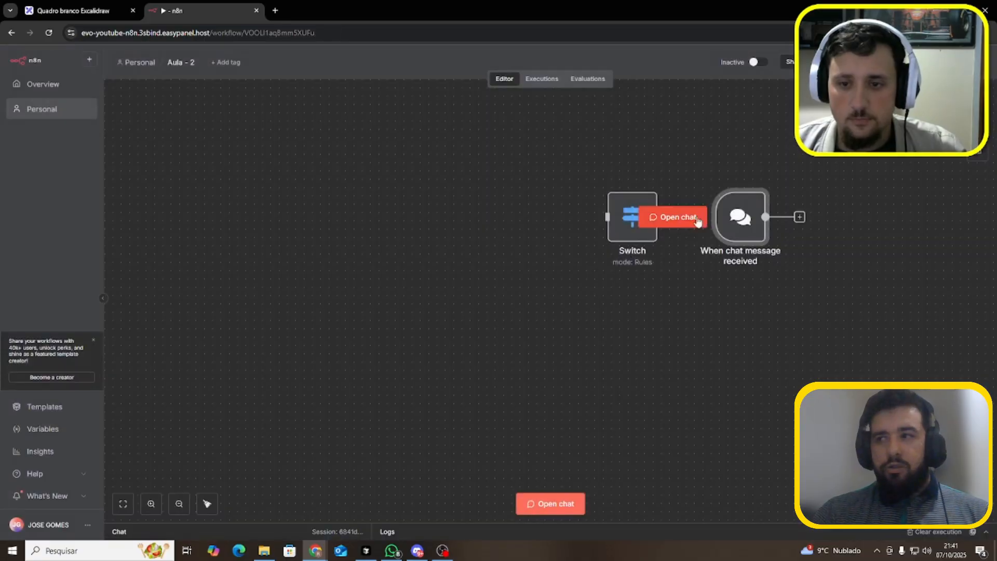
Move the chat trigger node in front of the Switch node and connect its output to the Switch input
{"action": "left_click_drag", "start_coordinate": [738, 218], "coordinate": [511, 226]}
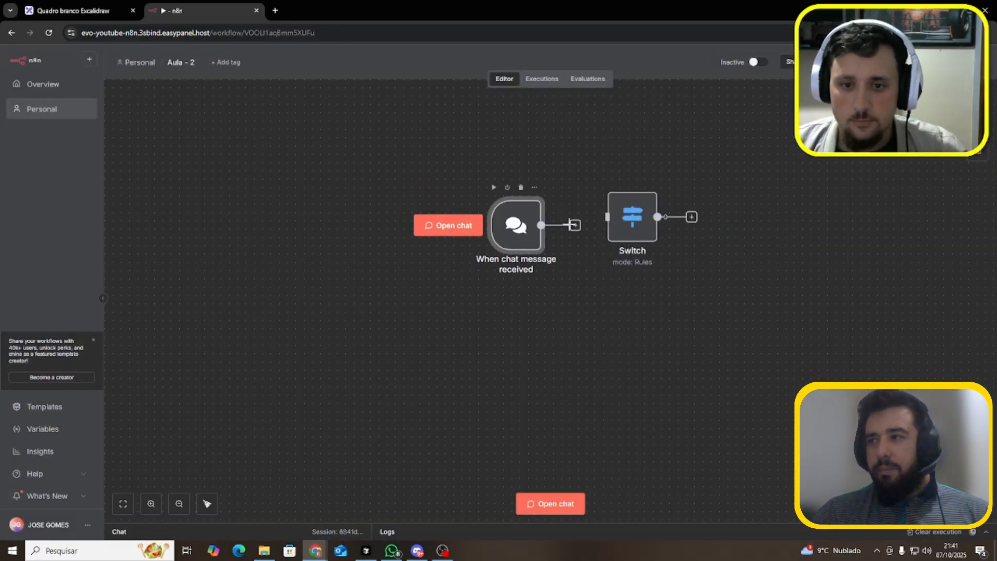
{"action": "left_click_drag", "start_coordinate": [607, 217], "coordinate": [516, 220]}
{"action": "double_click", "coordinate": [624, 220]}
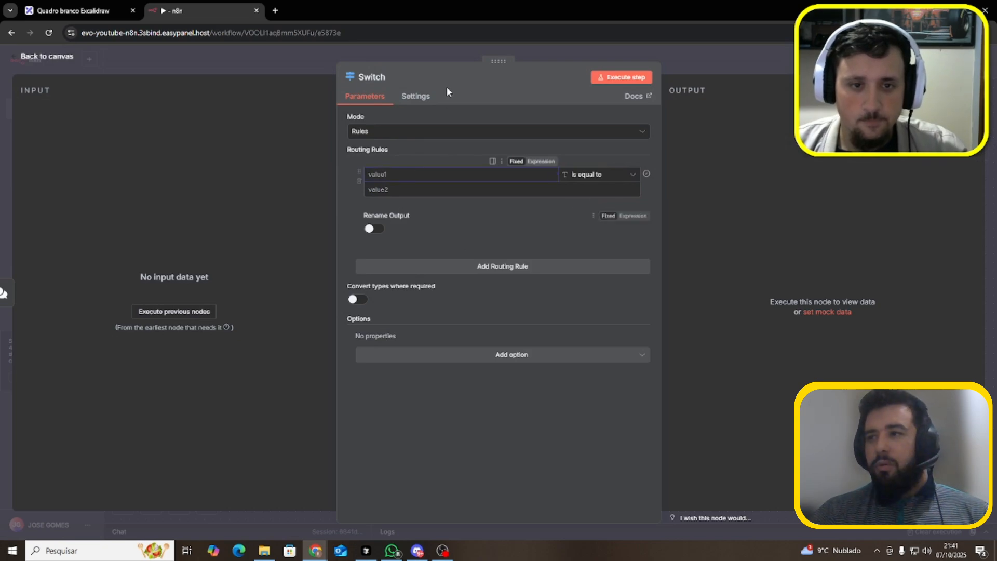
{"action": "left_click", "coordinate": [450, 58]}
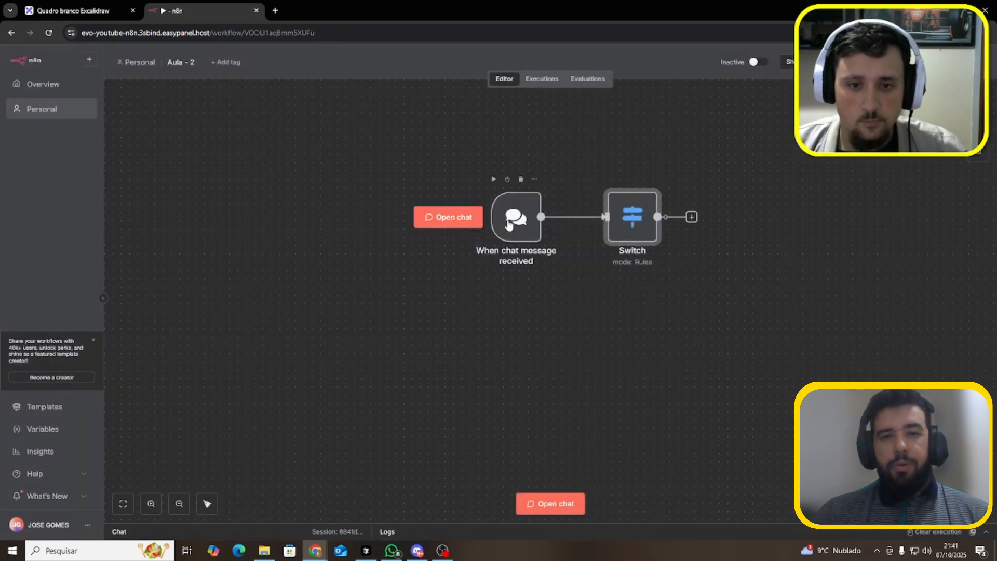
Run the chat trigger with the test message "Cadastro" and close the chat and log area
{"action": "left_click", "coordinate": [494, 179]}
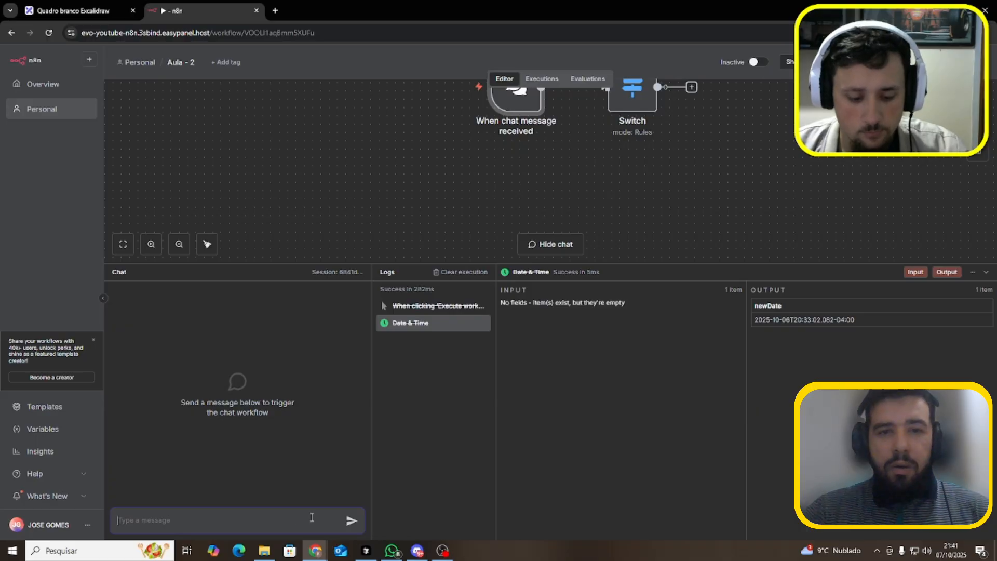
{"action": "type", "text": "Chat"}
{"action": "key", "text": "BackSpace"}
{"action": "key", "text": "BackSpace"}
{"action": "key", "text": "BackSpace"}
{"action": "key", "text": "BackSpace"}
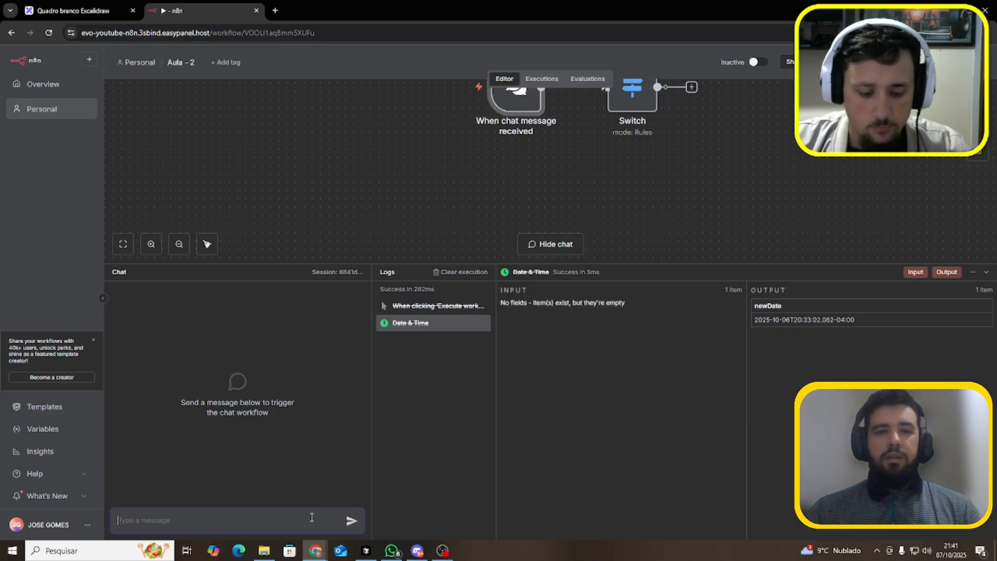
{"action": "type", "text": "Cadastro"}
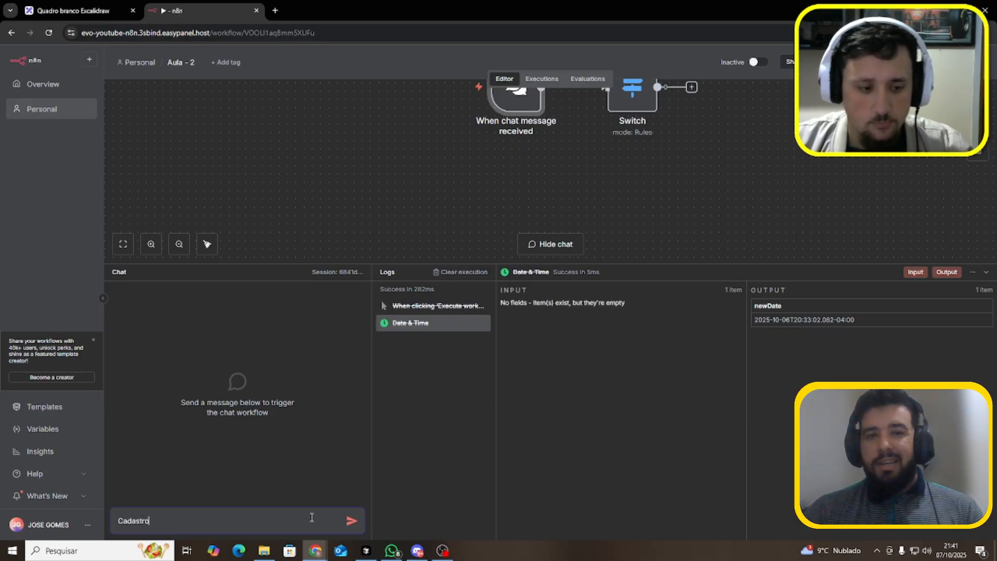
{"action": "key", "text": "Return"}
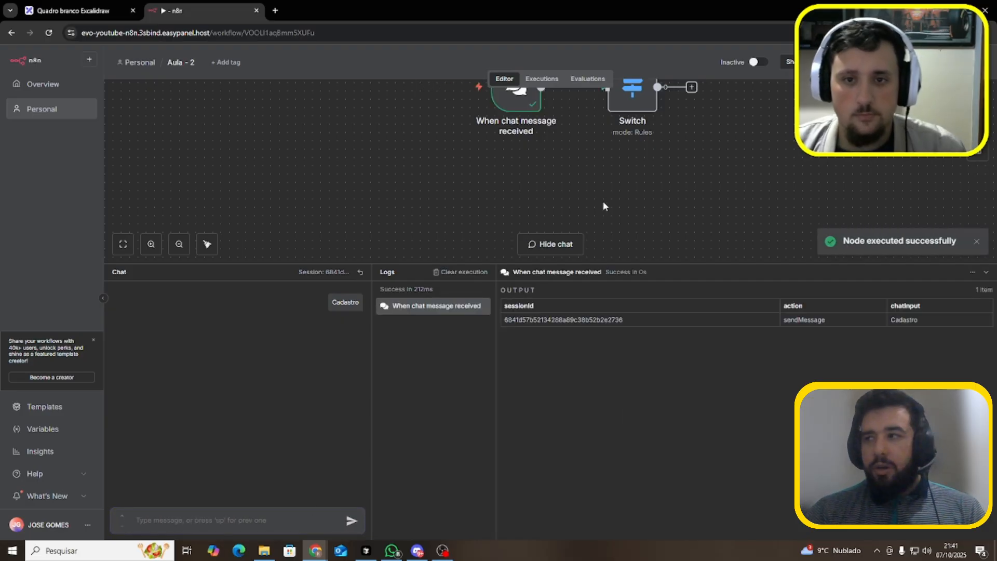
{"action": "left_click", "coordinate": [986, 272]}
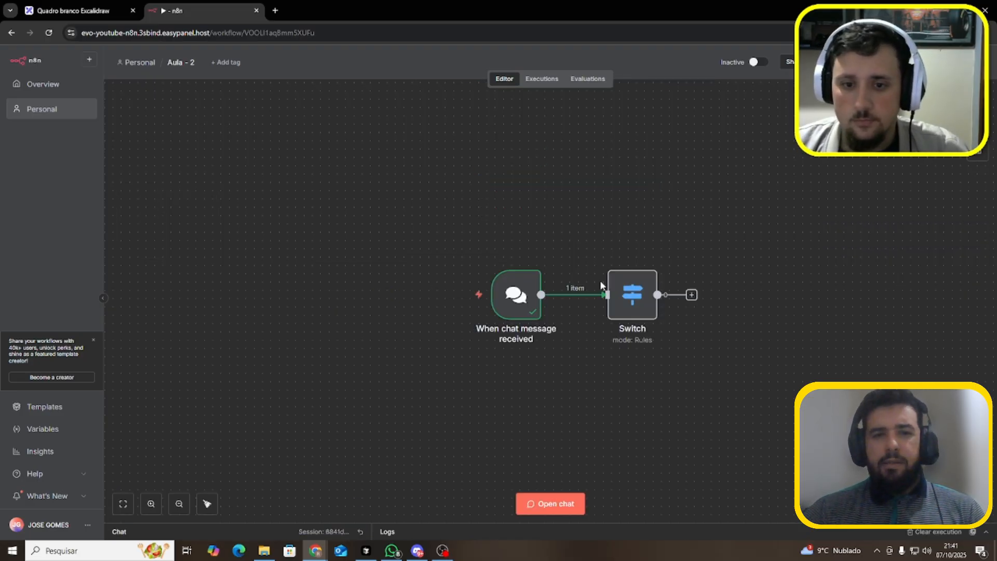
Open the Switch node and examine the input data it receives from the chat trigger
{"action": "left_click_drag", "start_coordinate": [460, 225], "coordinate": [561, 262]}
{"action": "left_click", "coordinate": [511, 256]}
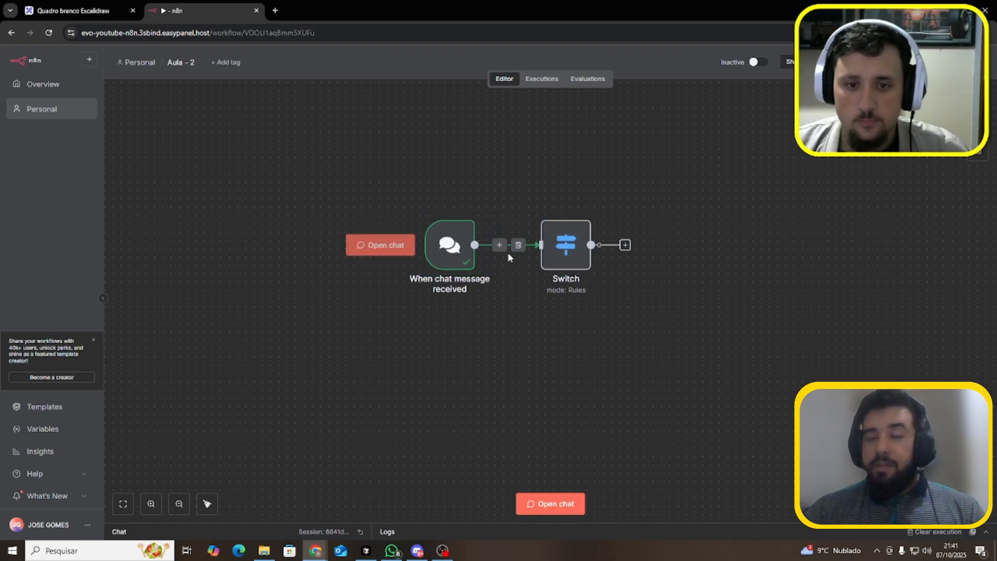
{"action": "double_click", "coordinate": [565, 244]}
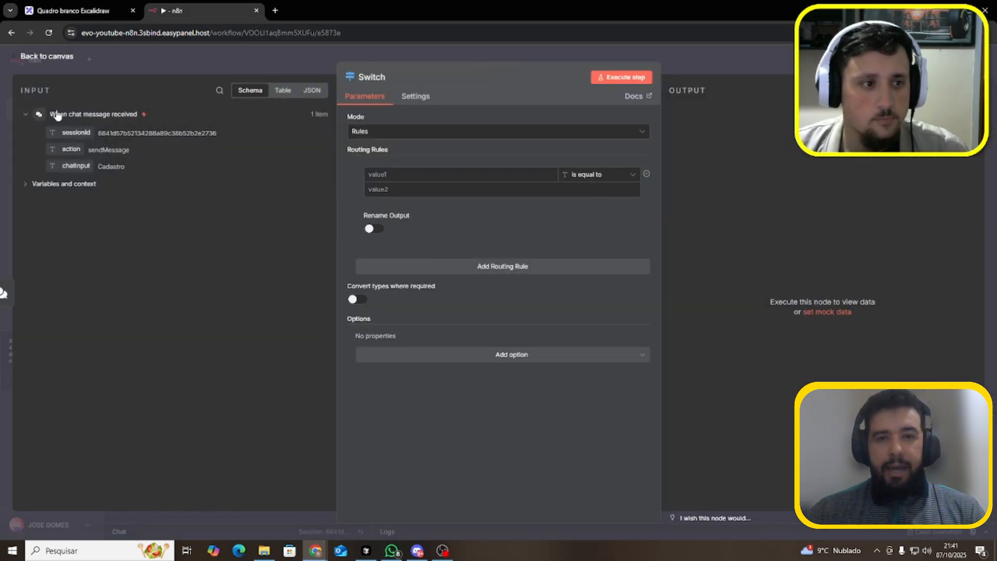
{"action": "left_click_drag", "start_coordinate": [121, 169], "coordinate": [86, 178]}
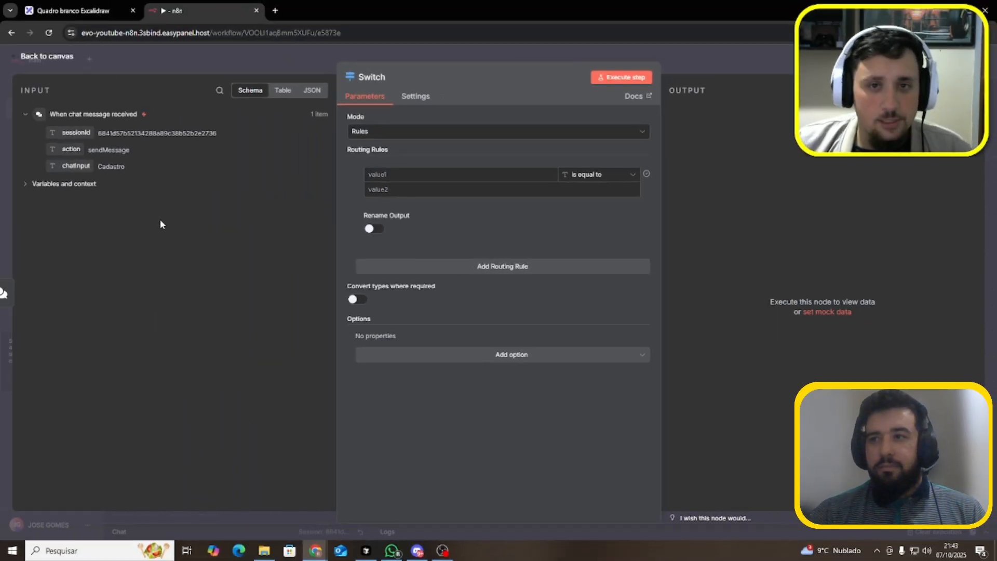
{"action": "left_click", "coordinate": [237, 68]}
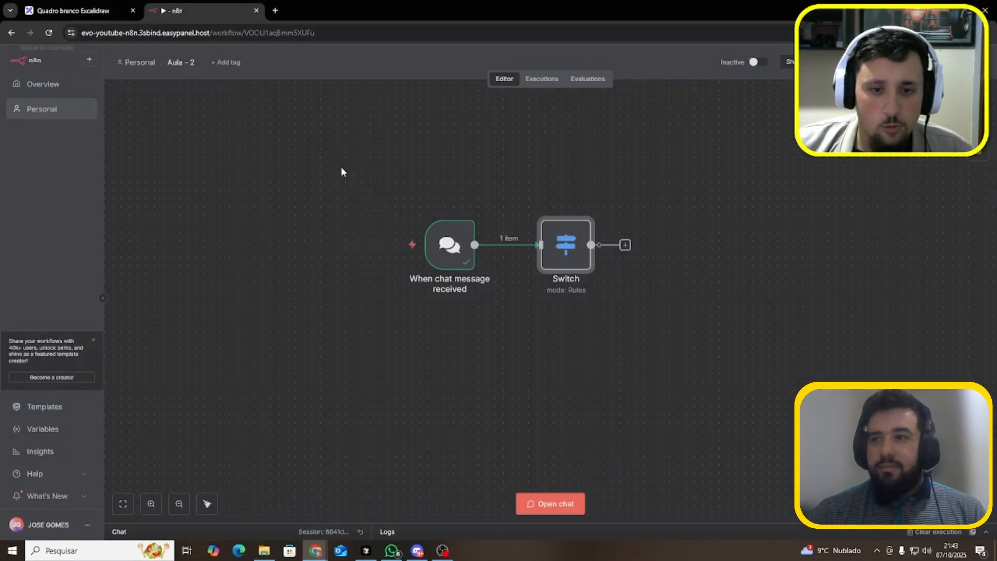
Open the chat trigger node and examine the output data of its test run
{"action": "left_click_drag", "start_coordinate": [353, 155], "coordinate": [524, 341]}
{"action": "mouse_move", "coordinate": [450, 253]}
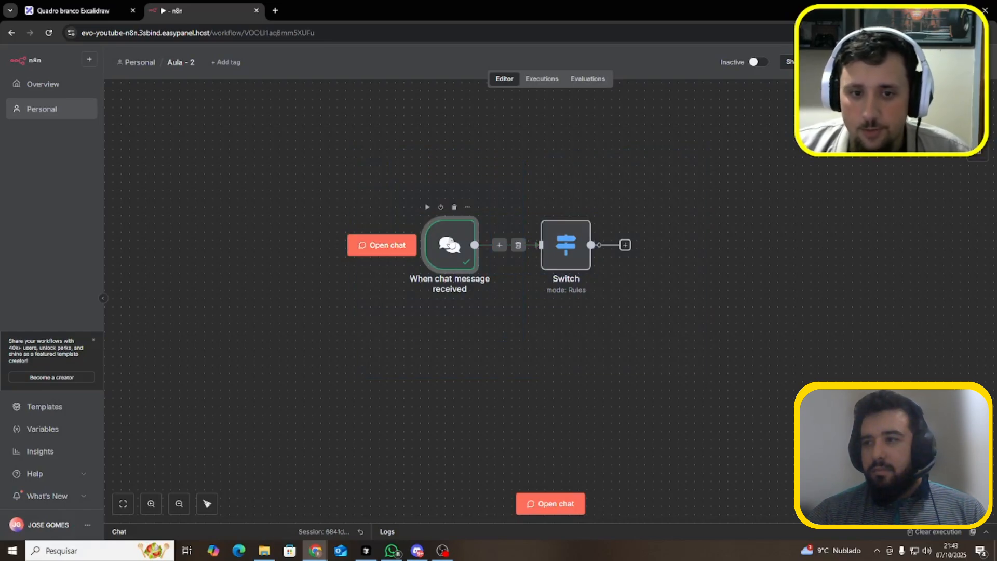
{"action": "double_click", "coordinate": [450, 247]}
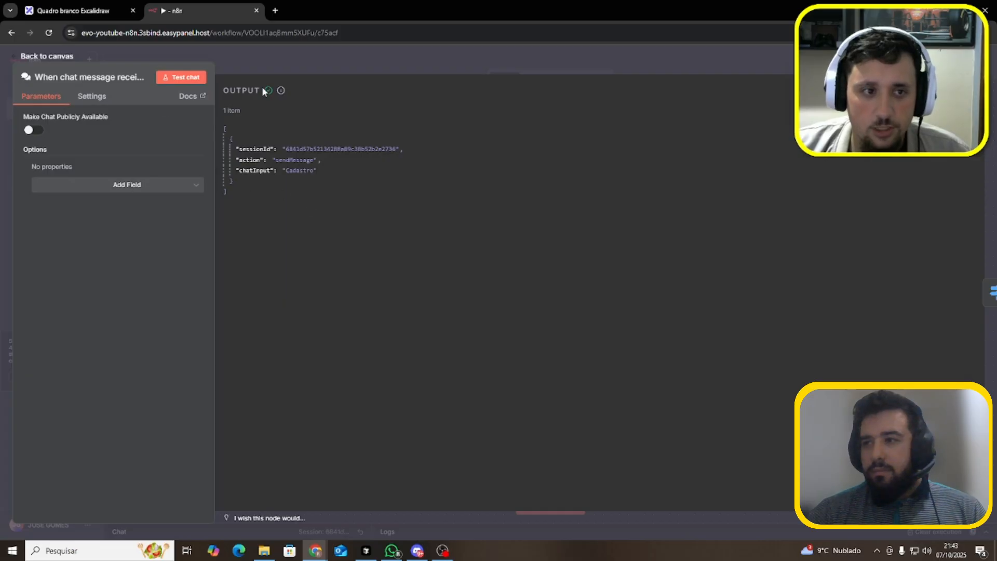
{"action": "left_click", "coordinate": [285, 70]}
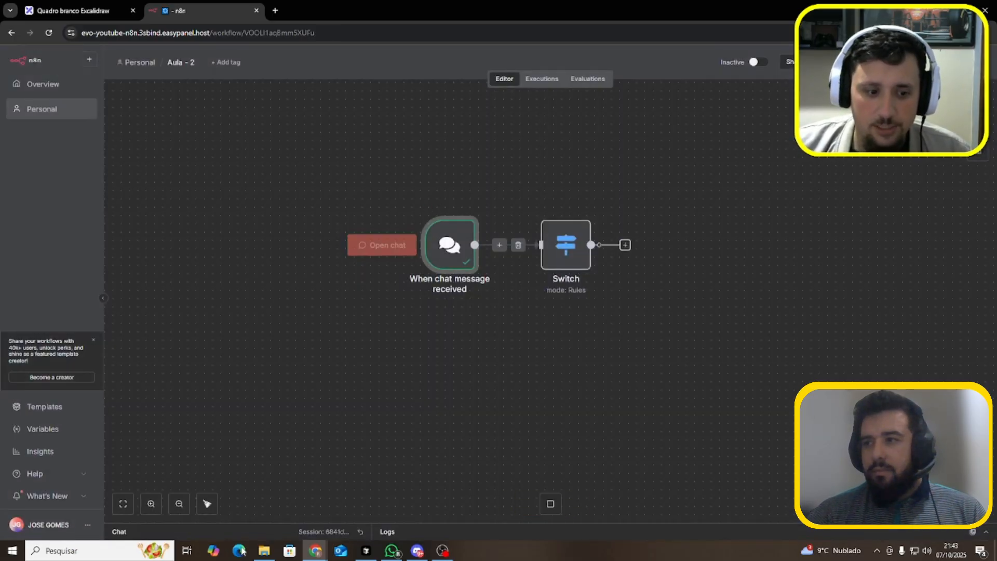
Set the Switch node's first routing rule to check that the incoming chatInput field is equal to "Cadastro"
{"action": "double_click", "coordinate": [566, 245]}
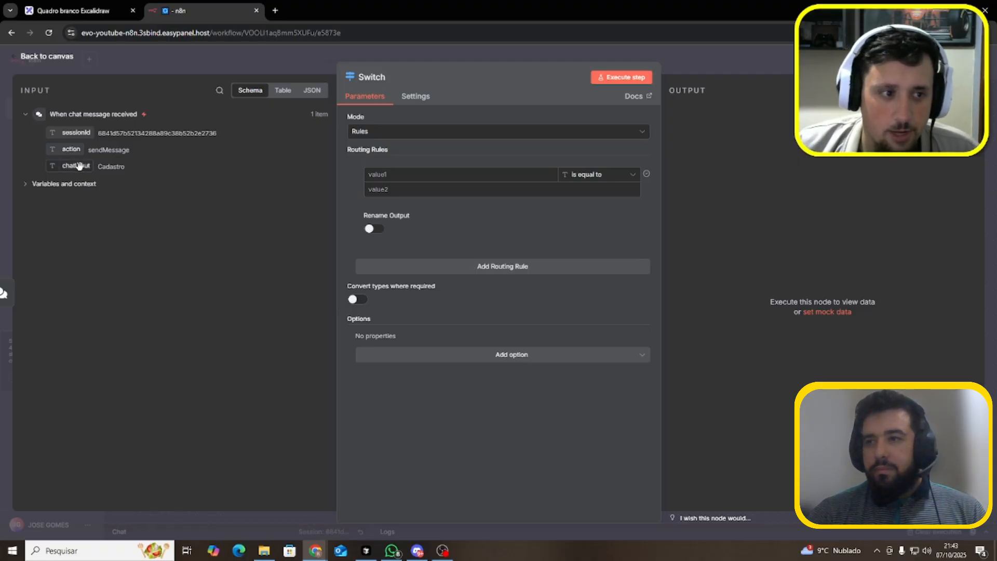
{"action": "left_click_drag", "start_coordinate": [79, 165], "coordinate": [384, 175]}
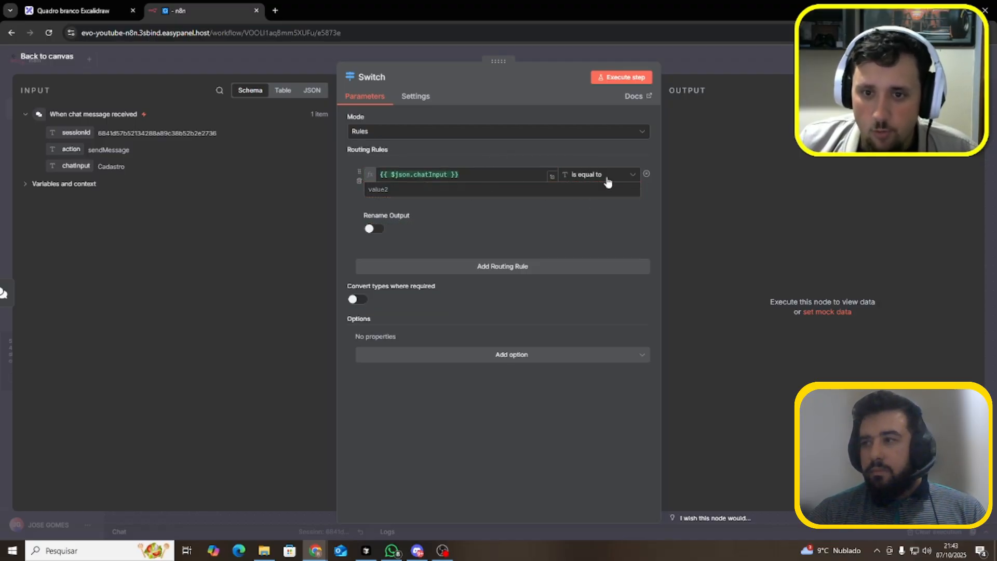
{"action": "left_click", "coordinate": [413, 191]}
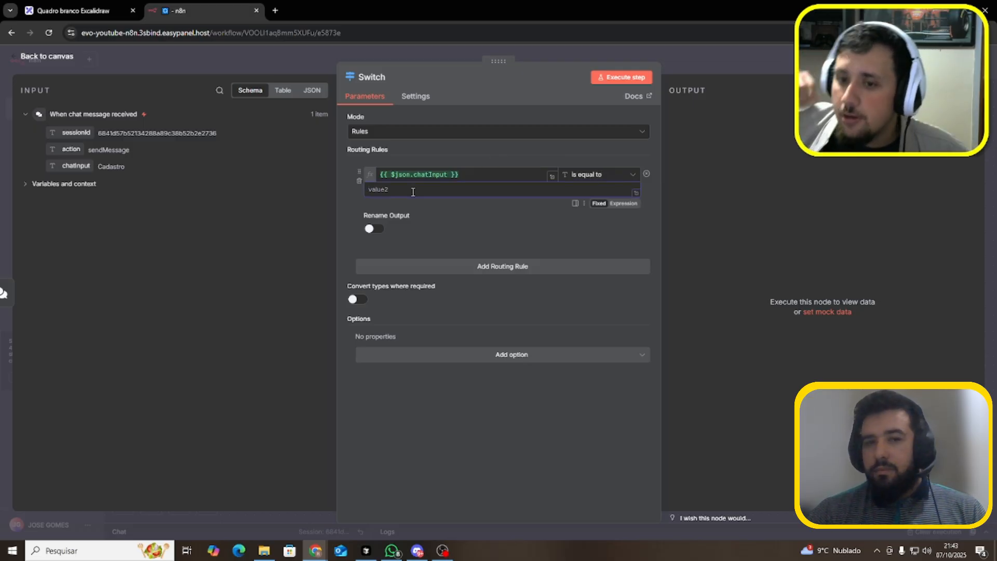
{"action": "left_click", "coordinate": [579, 178]}
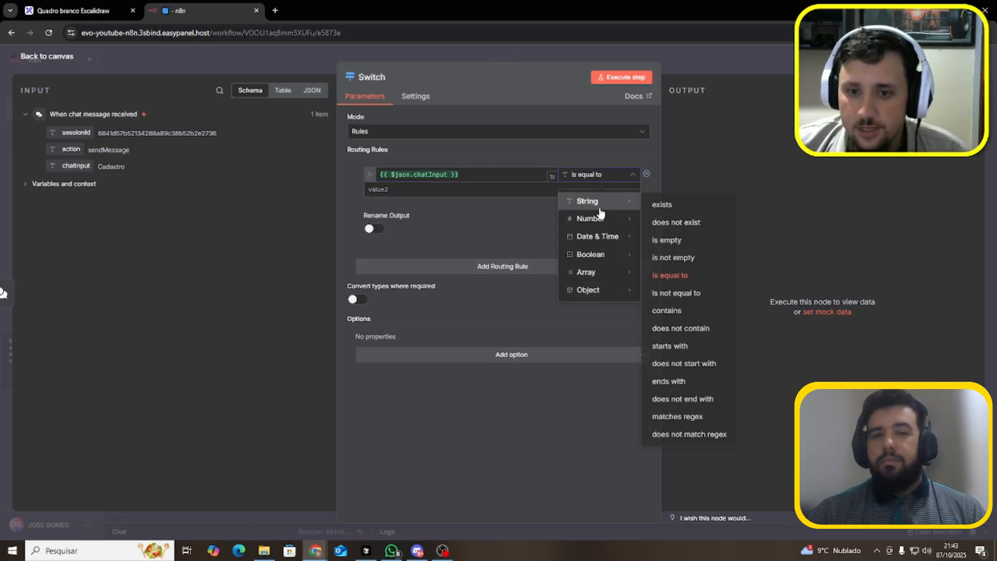
{"action": "mouse_move", "coordinate": [614, 208]}
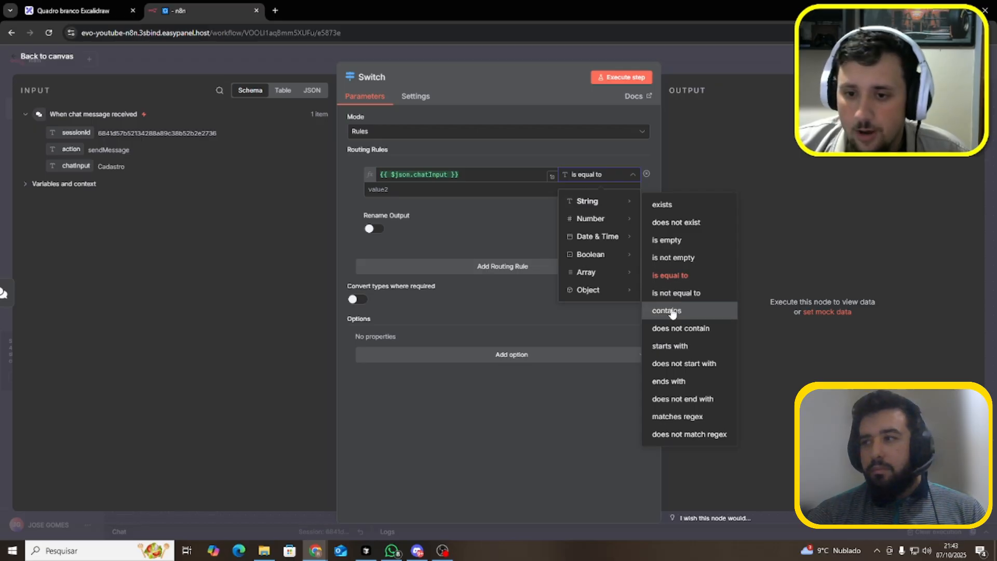
{"action": "left_click", "coordinate": [507, 177]}
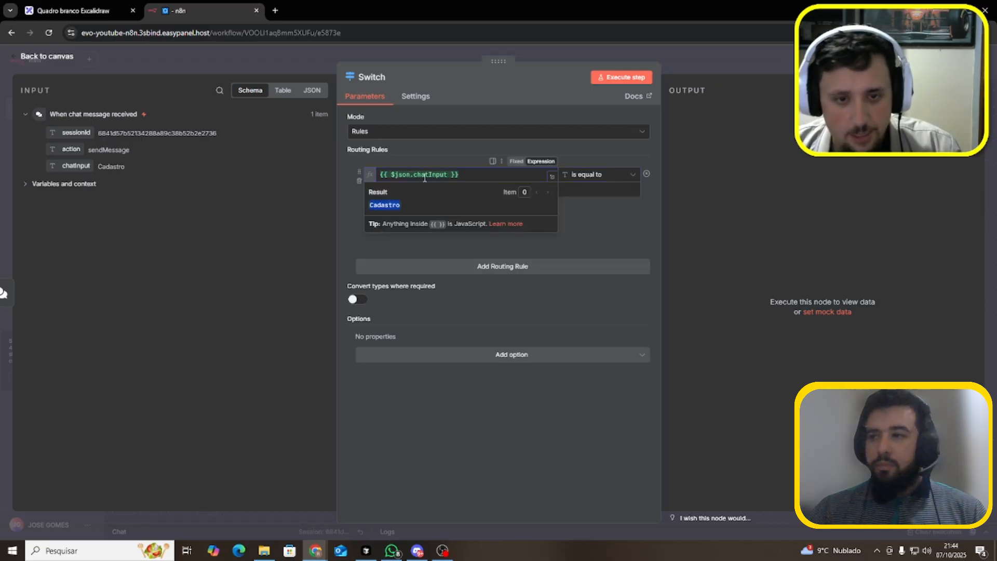
{"action": "left_click", "coordinate": [592, 192]}
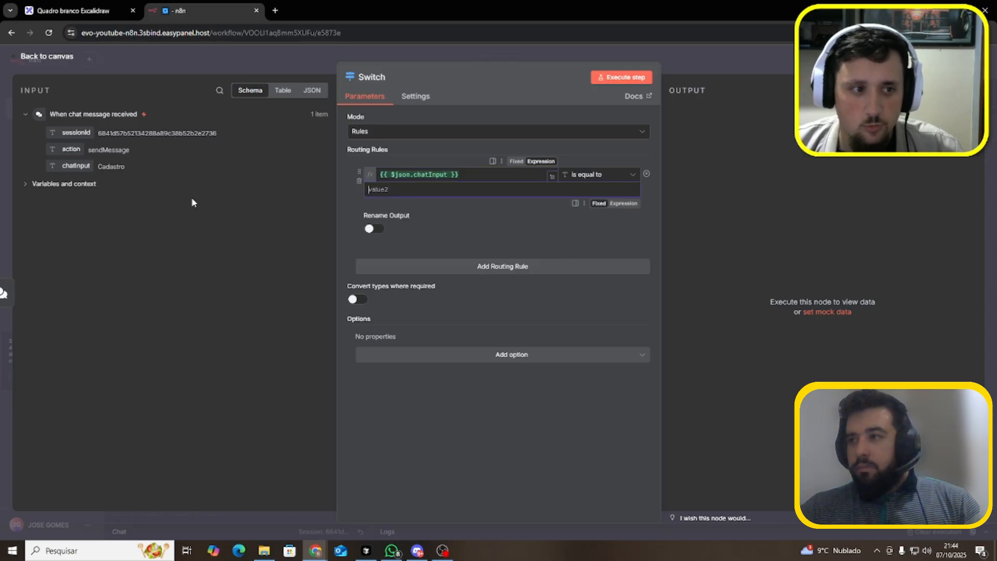
{"action": "type", "text": "Cadastro"}
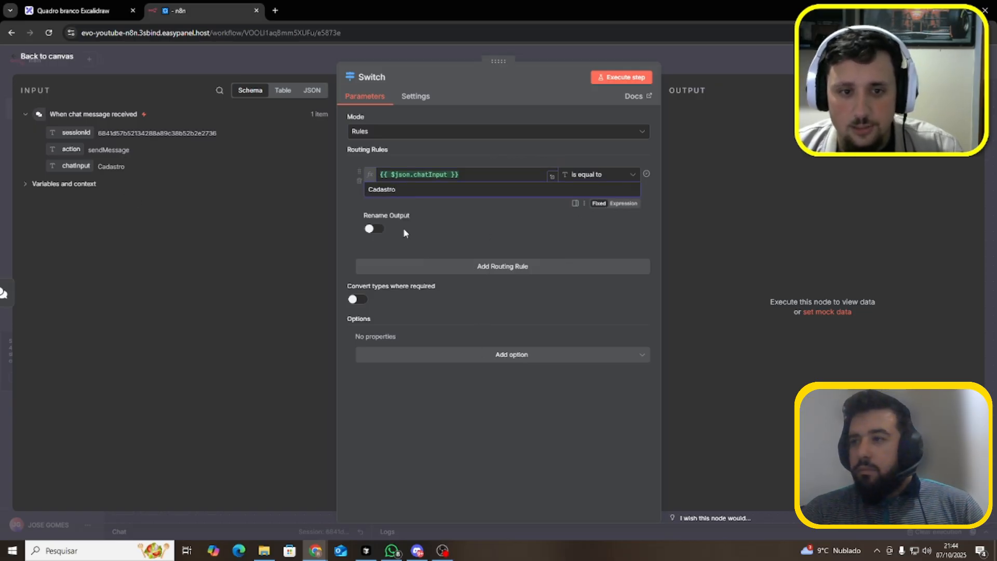
Enable output renaming for the first routing rule and name its output "Cadastro"
{"action": "left_click_drag", "start_coordinate": [363, 217], "coordinate": [419, 218]}
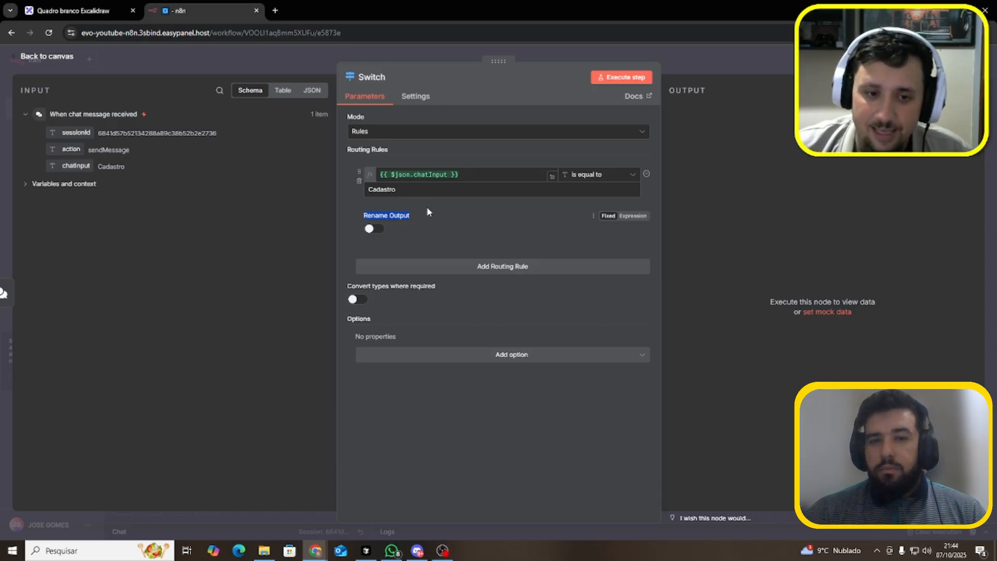
{"action": "left_click_drag", "start_coordinate": [359, 220], "coordinate": [420, 218]}
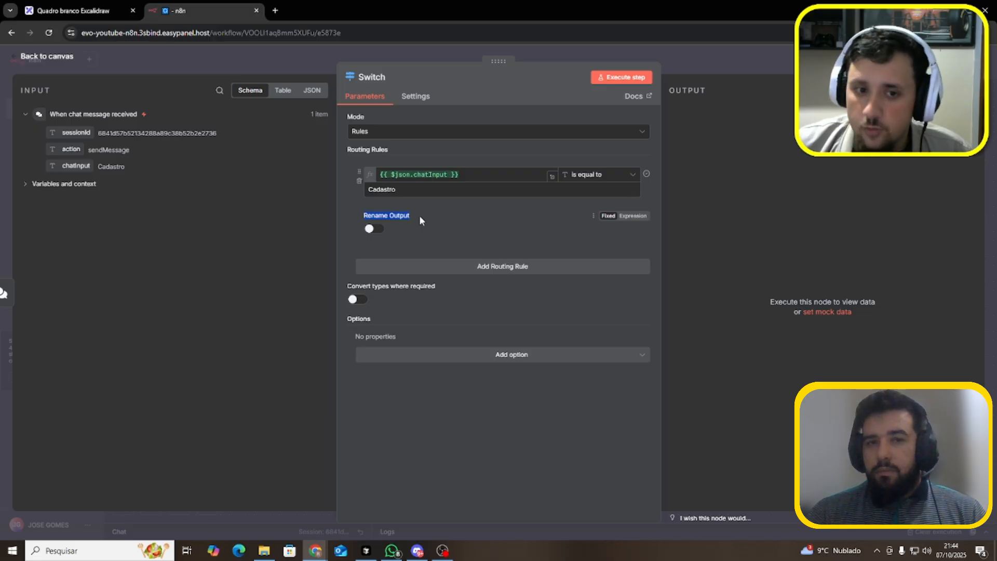
{"action": "left_click", "coordinate": [372, 227]}
{"action": "left_click", "coordinate": [393, 262]}
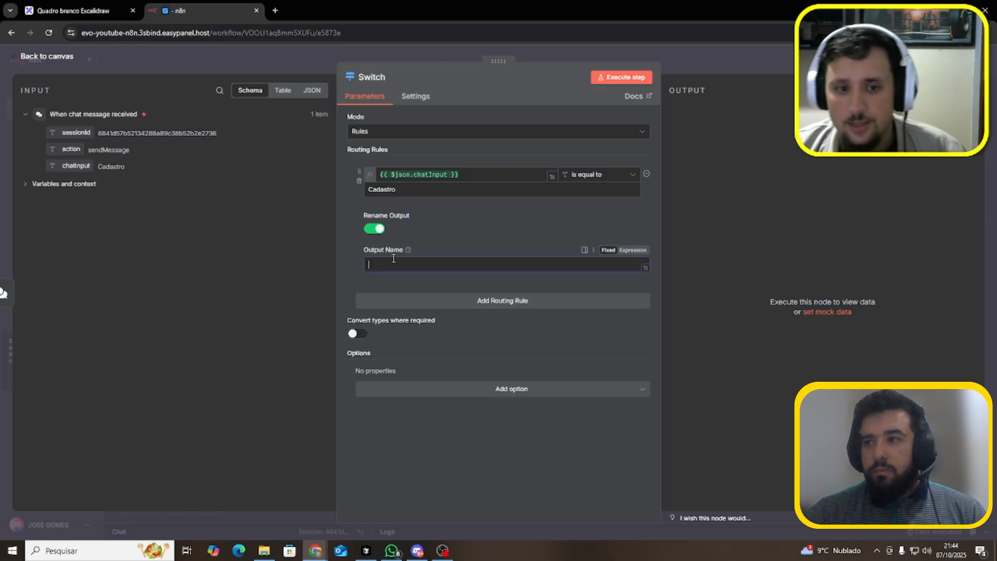
{"action": "type", "text": "Cadastro"}
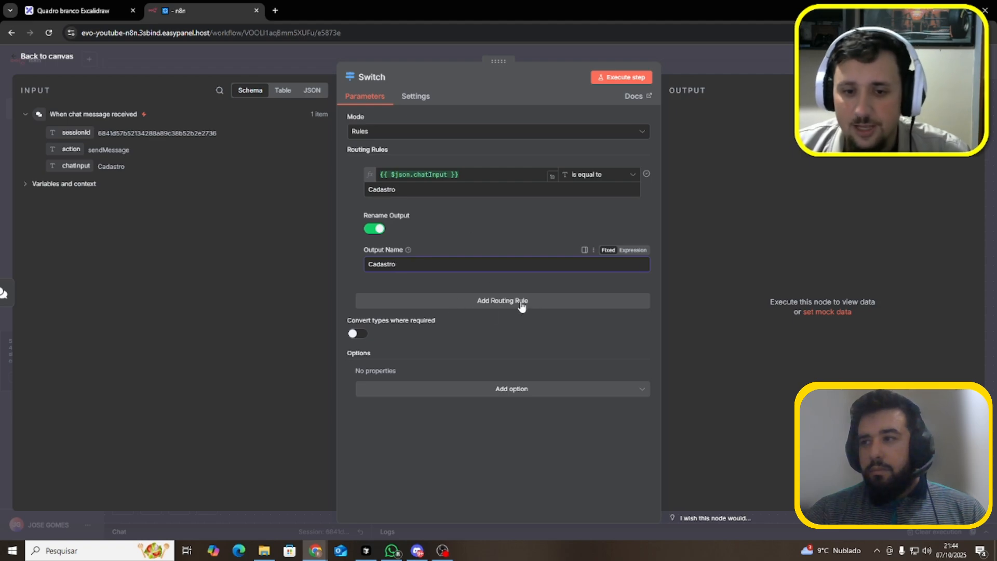
Add a second routing rule that checks whether {{ $json.chatInput }} is equal to "Formulário"
{"action": "left_click", "coordinate": [499, 300]}
{"action": "left_click", "coordinate": [418, 174]}
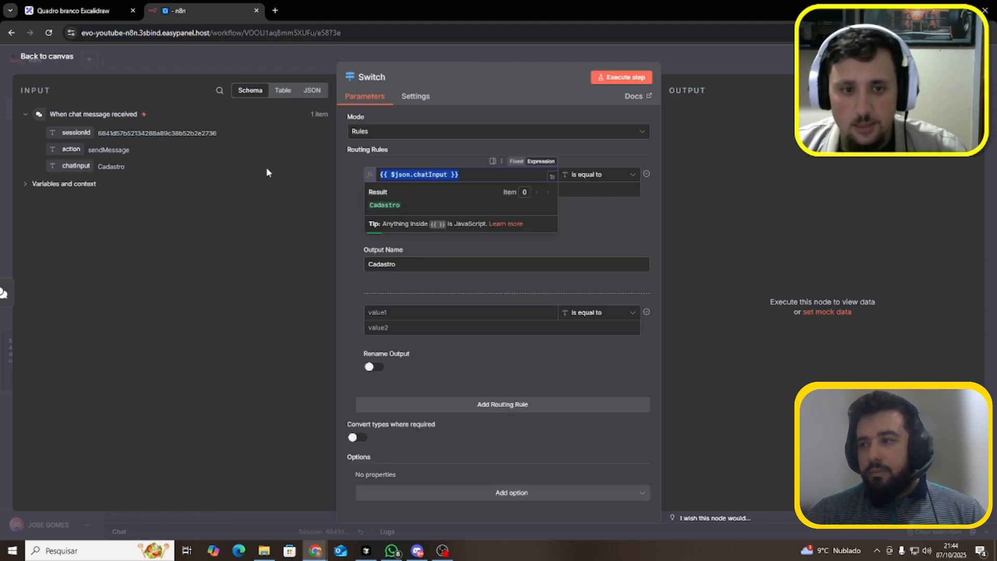
{"action": "key", "text": "ctrl+c"}
{"action": "left_click", "coordinate": [441, 312]}
{"action": "key", "text": "ctrl+v"}
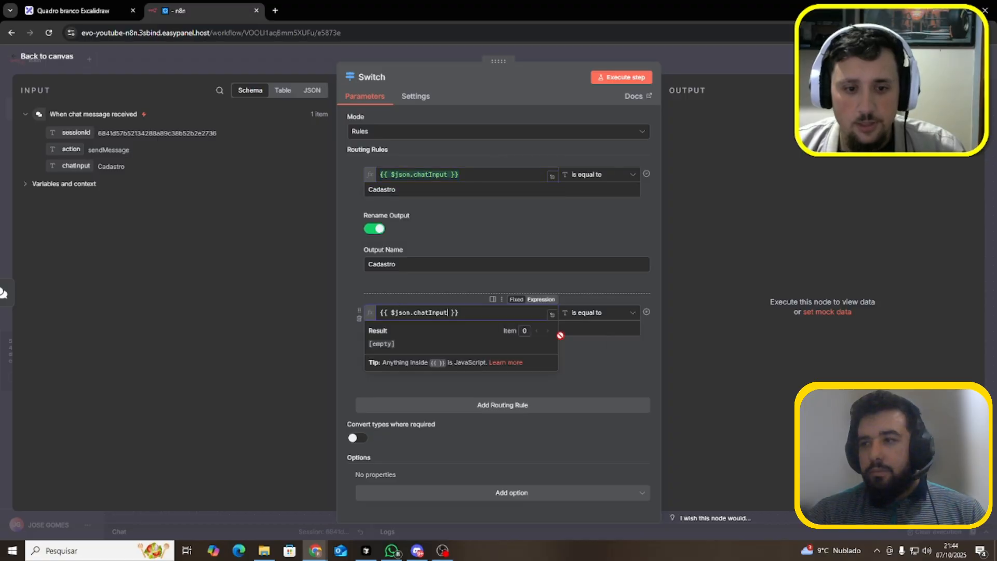
{"action": "left_click", "coordinate": [589, 236]}
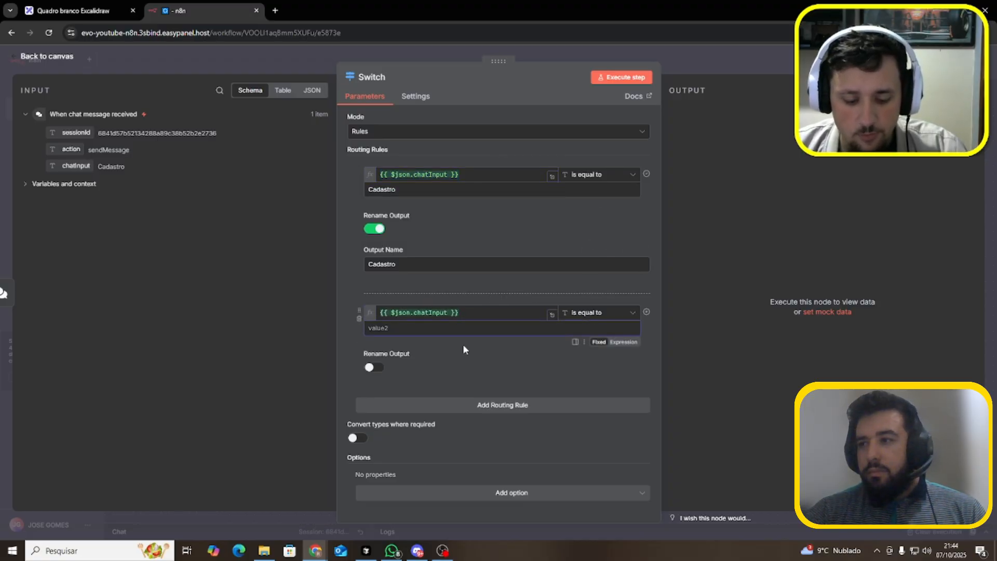
{"action": "type", "text": "Formlu"}
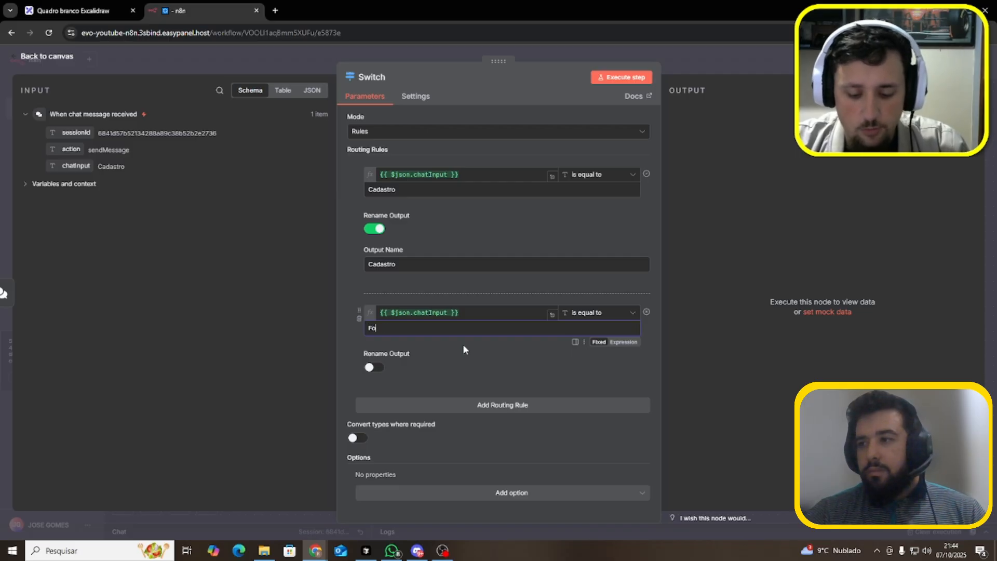
{"action": "key", "text": "BackSpace"}
{"action": "key", "text": "BackSpace"}
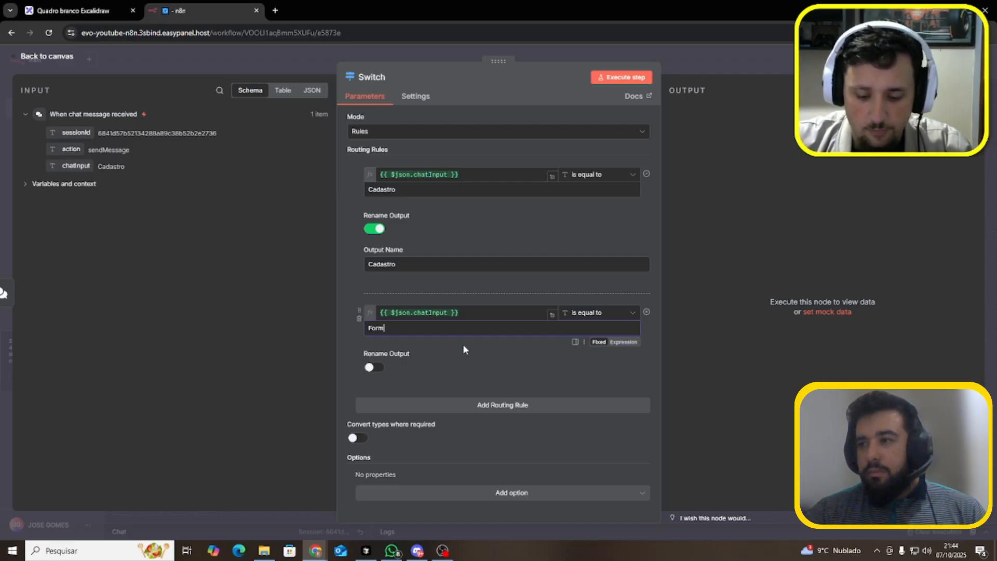
{"action": "type", "text": "ulário"}
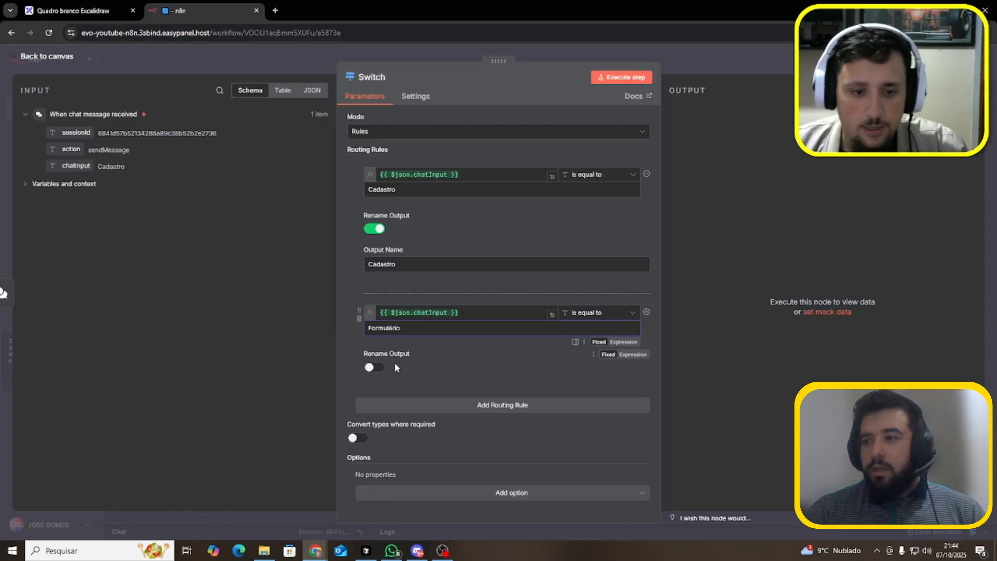
Enable output renaming for the second routing rule, name its output "Formulário", and return to the canvas
{"action": "left_click", "coordinate": [374, 367]}
{"action": "key", "text": "ctrl+a"}
{"action": "key", "text": "ctrl+c"}
{"action": "left_click", "coordinate": [405, 402]}
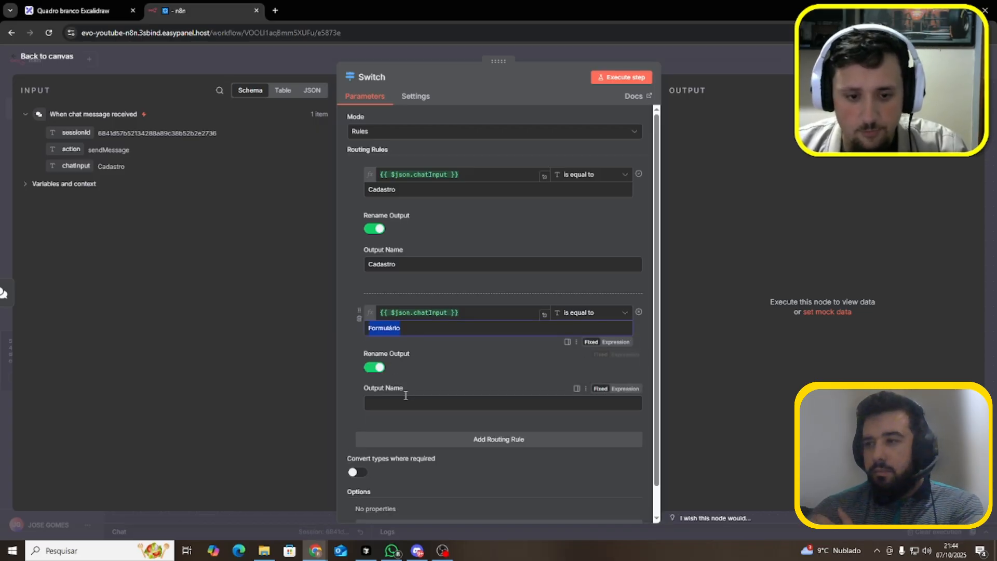
{"action": "key", "text": "ctrl+v"}
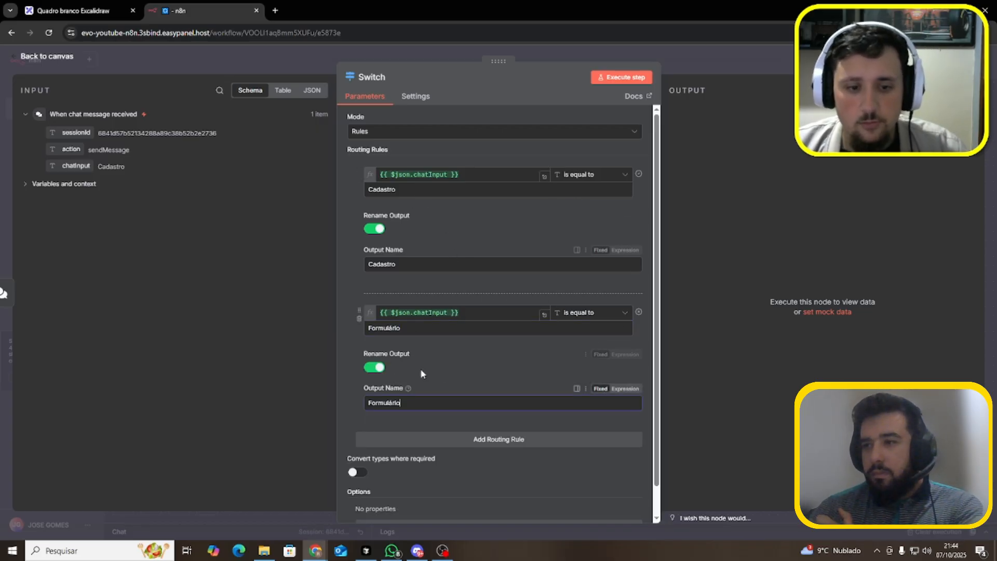
{"action": "left_click", "coordinate": [658, 56]}
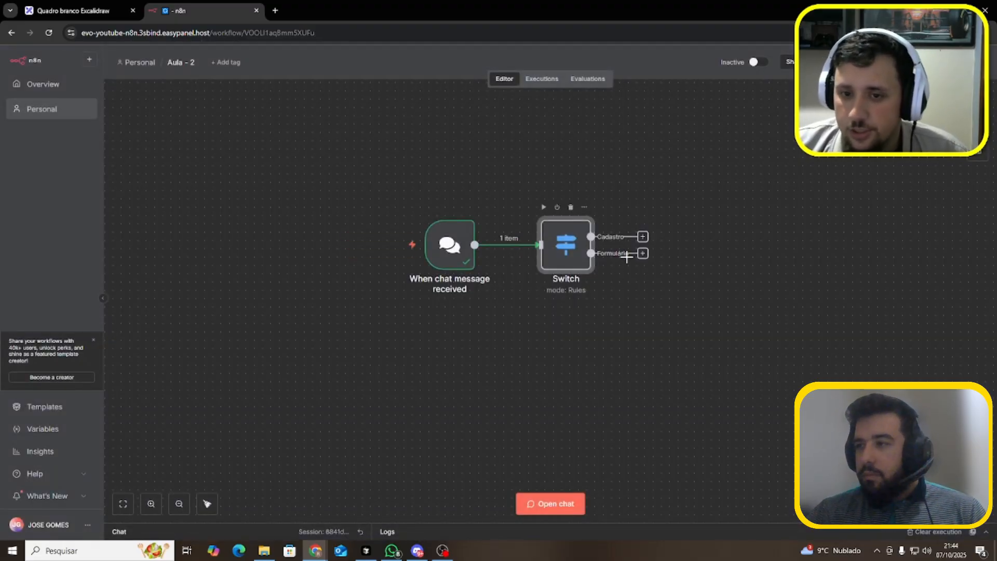
Reopen the Switch node and execute it to test the routing of the chat message
{"action": "scroll", "coordinate": [624, 242], "scroll_direction": "up", "scroll_amount": 2}
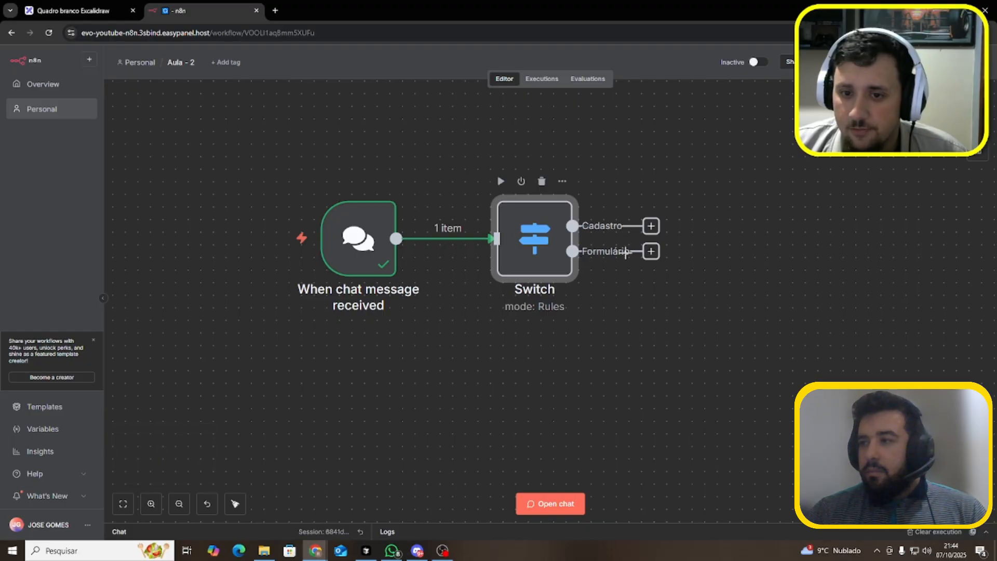
{"action": "double_click", "coordinate": [531, 250]}
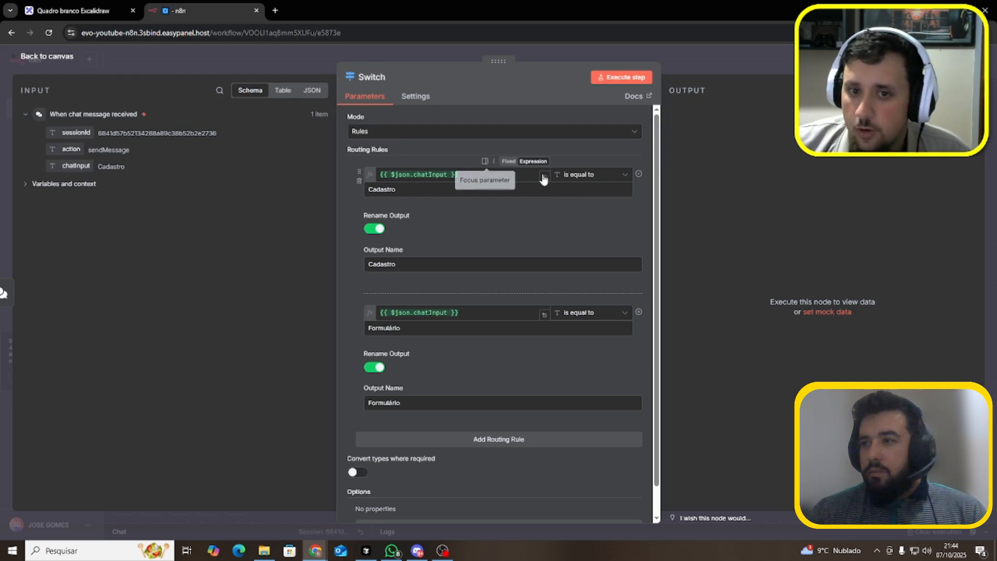
{"action": "left_click", "coordinate": [622, 79]}
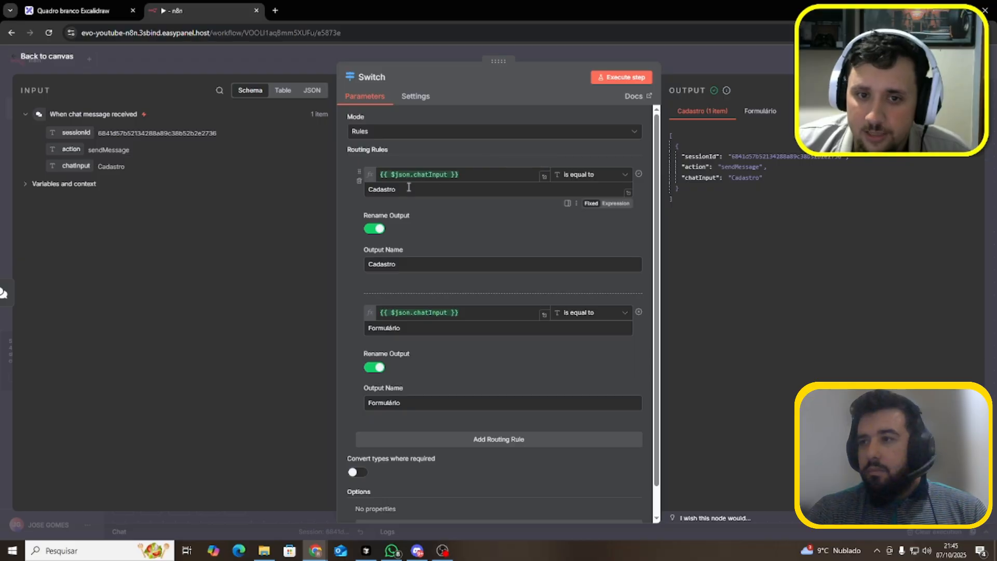
Change the "Cadastro" rule's condition to the string comparison "contains" and execute the Switch node again
{"action": "left_click", "coordinate": [600, 179]}
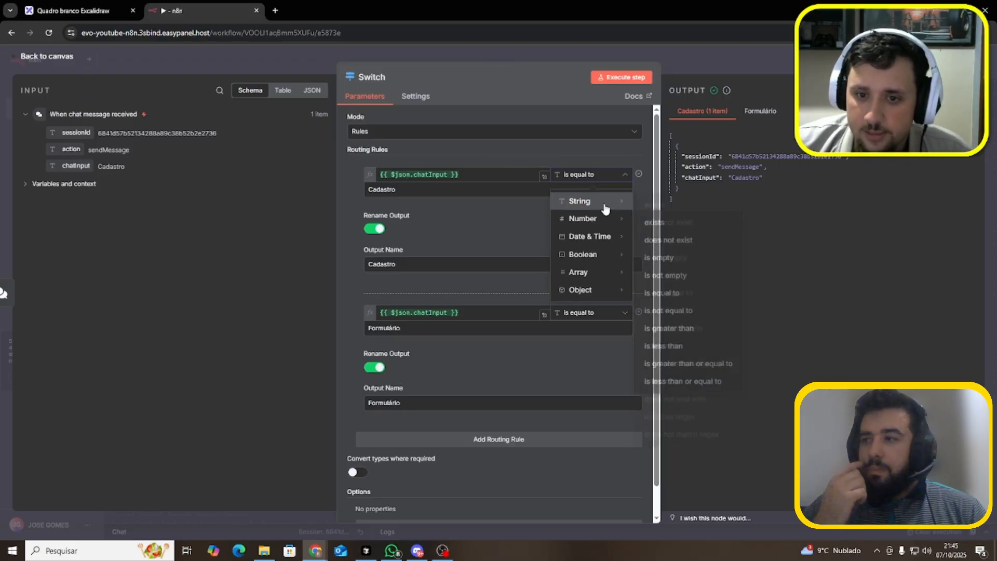
{"action": "mouse_move", "coordinate": [586, 200]}
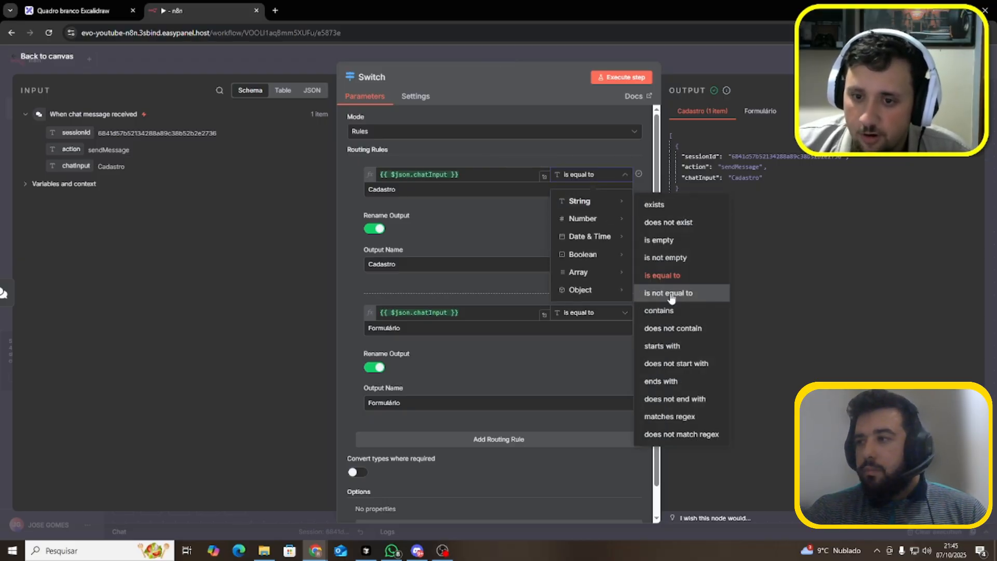
{"action": "left_click", "coordinate": [667, 307]}
{"action": "left_click", "coordinate": [623, 77]}
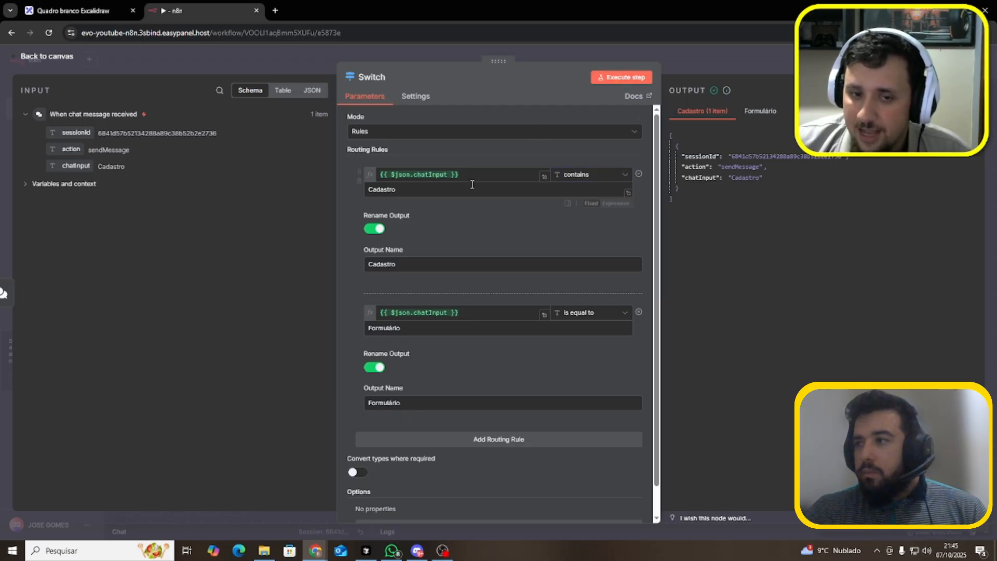
{"action": "key", "text": "Escape"}
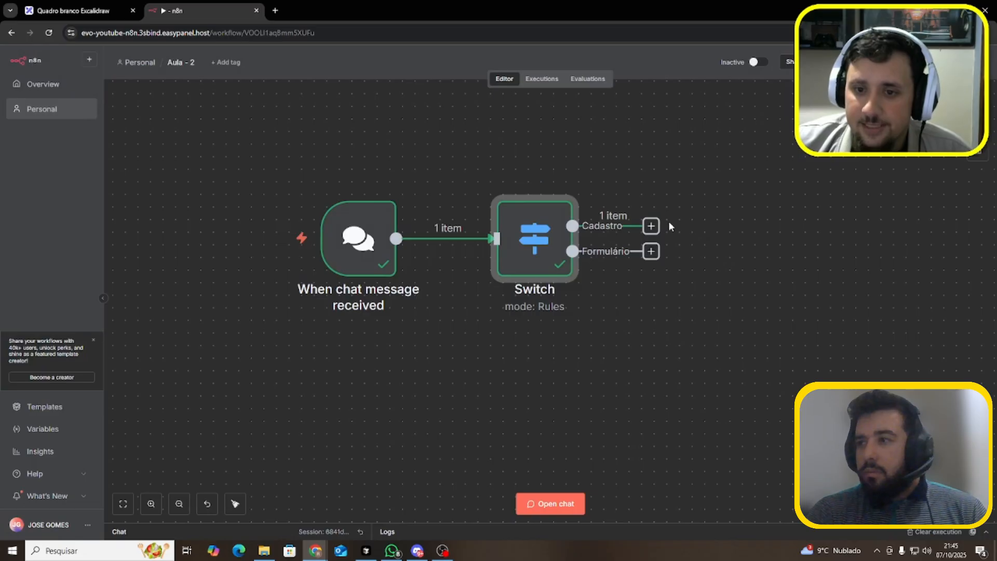
{"action": "left_click_drag", "start_coordinate": [650, 226], "coordinate": [822, 136]}
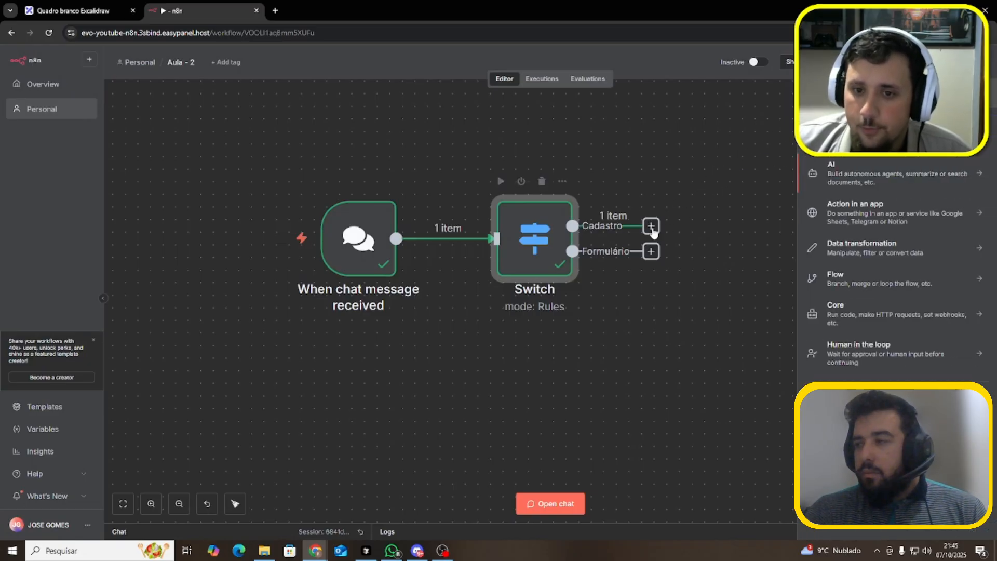
{"action": "left_click", "coordinate": [619, 272]}
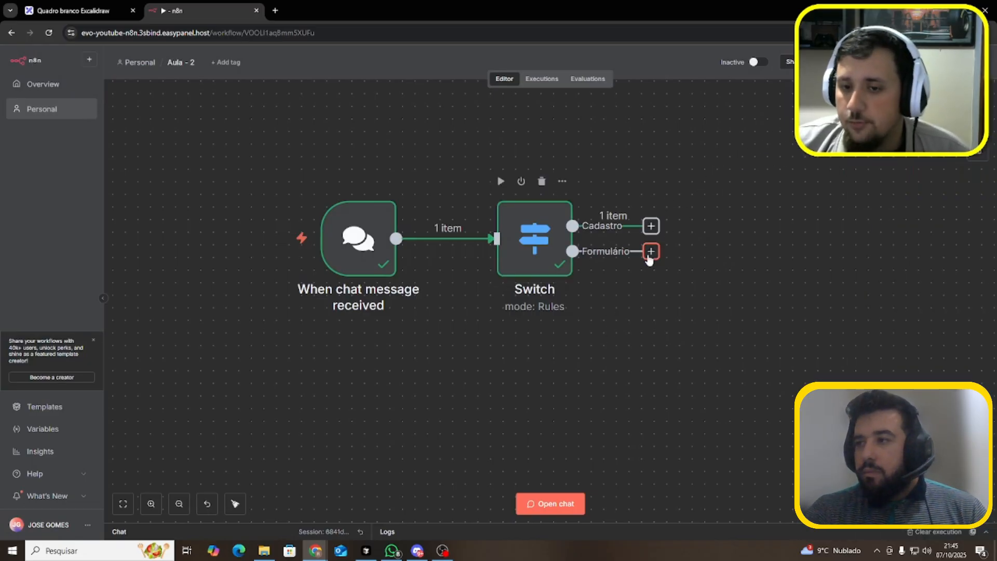
{"action": "left_click", "coordinate": [563, 266]}
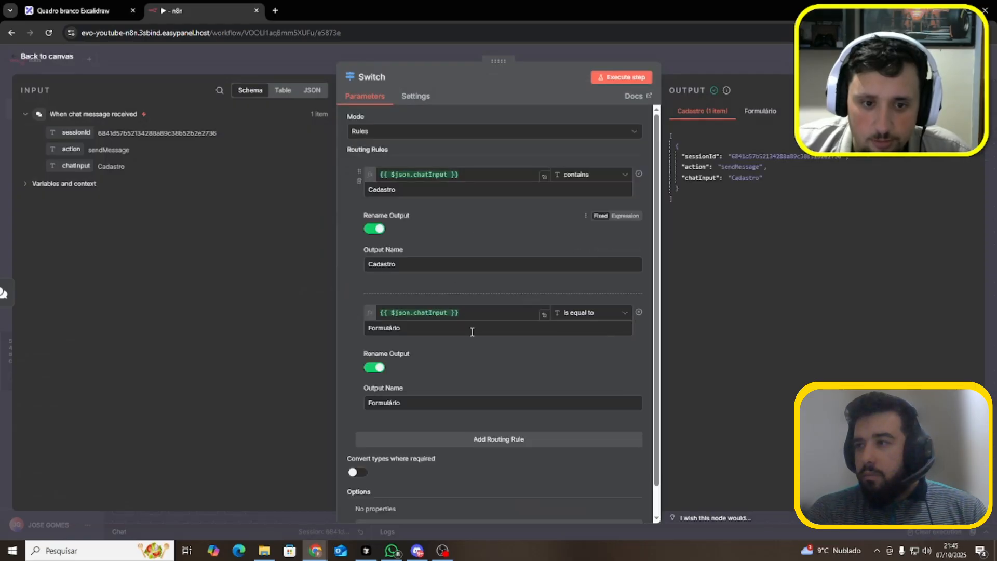
Add a third routing rule comparing {{ $json.chatInput }} with "Vendas"
{"action": "scroll", "coordinate": [464, 329], "scroll_direction": "down", "scroll_amount": 1}
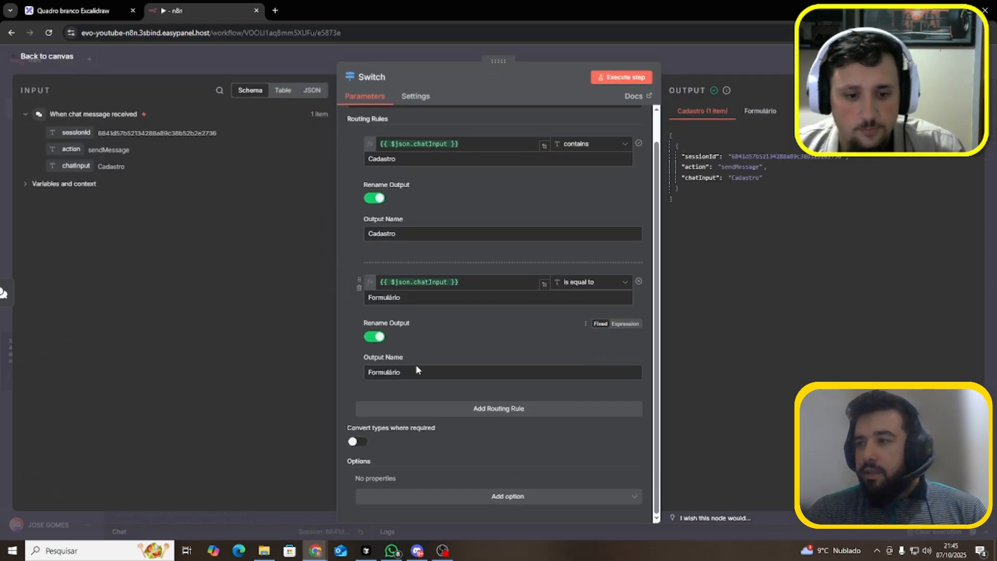
{"action": "left_click", "coordinate": [463, 409]}
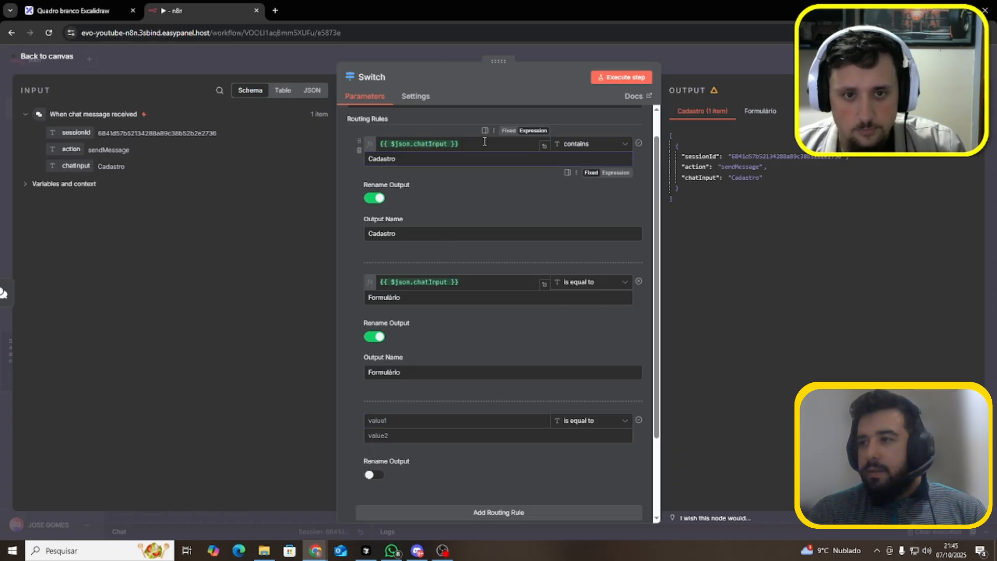
{"action": "left_click", "coordinate": [432, 422]}
{"action": "type", "text": "Formulário"}
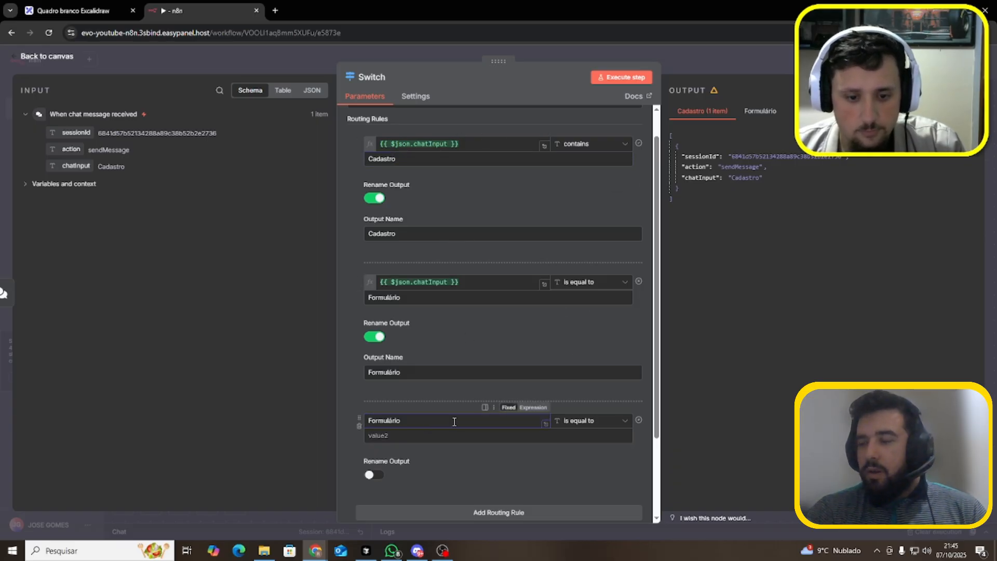
{"action": "key", "text": "ctrl+a"}
{"action": "type", "text": "{{ $json.chatInput }}"}
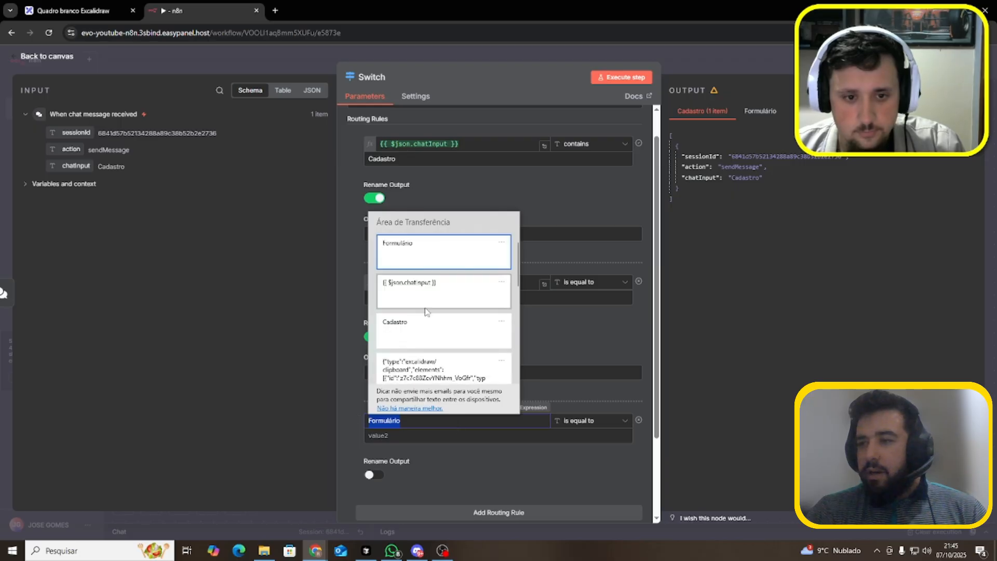
{"action": "left_click", "coordinate": [590, 434]}
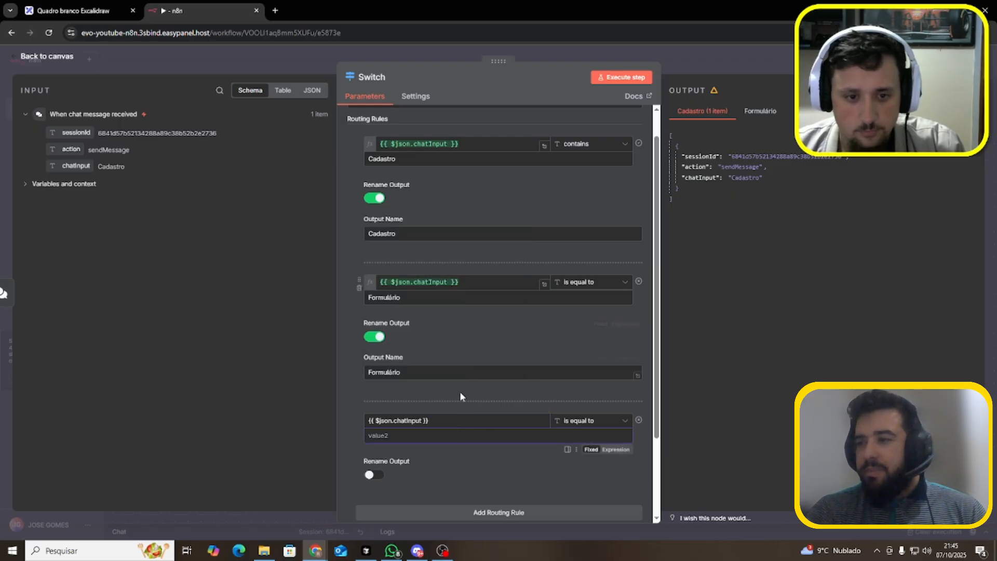
{"action": "type", "text": "Ve"}
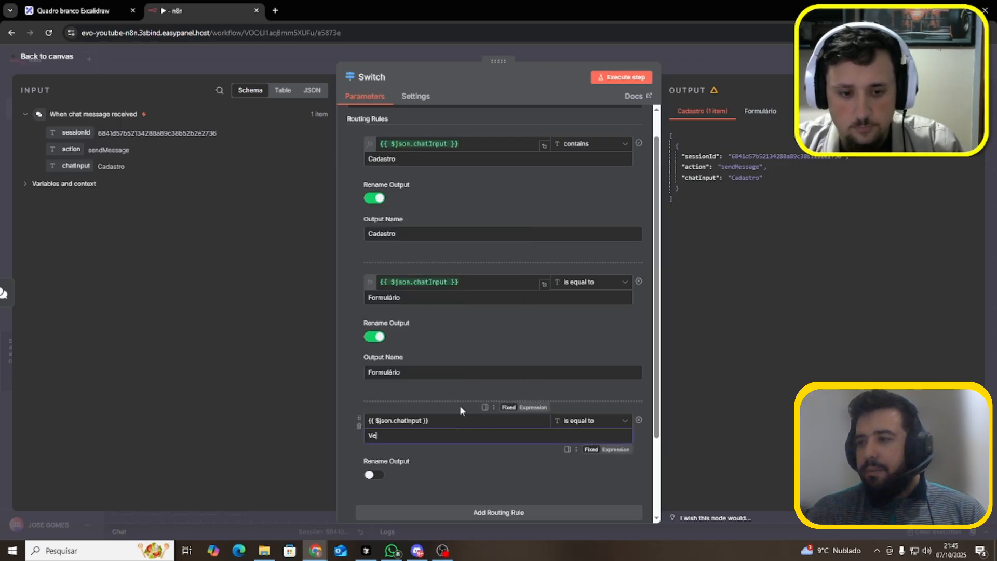
{"action": "type", "text": "ndas"}
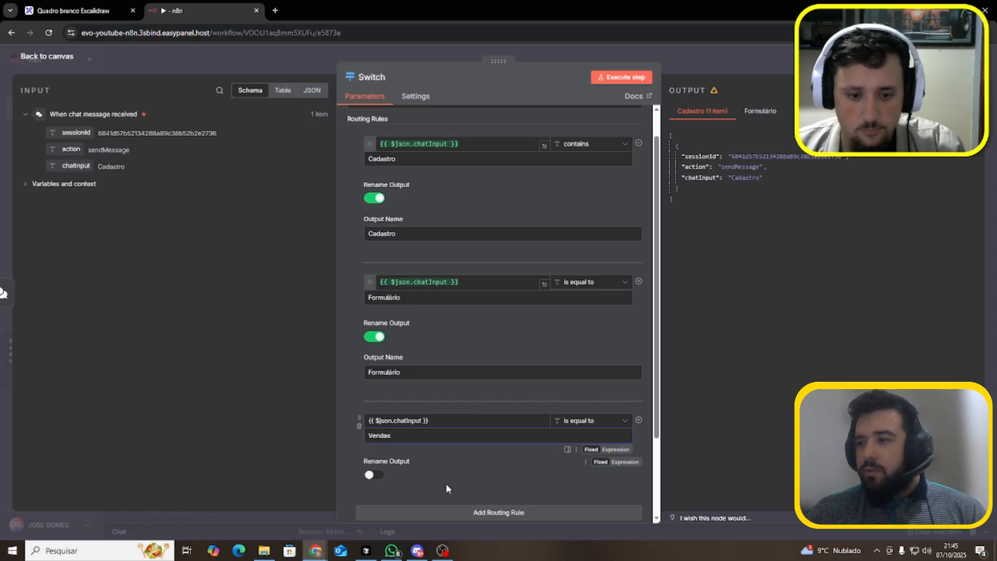
Switch the third rule's chatInput value to an expression and rename the rule's output to "Vendas"
{"action": "left_click", "coordinate": [373, 475]}
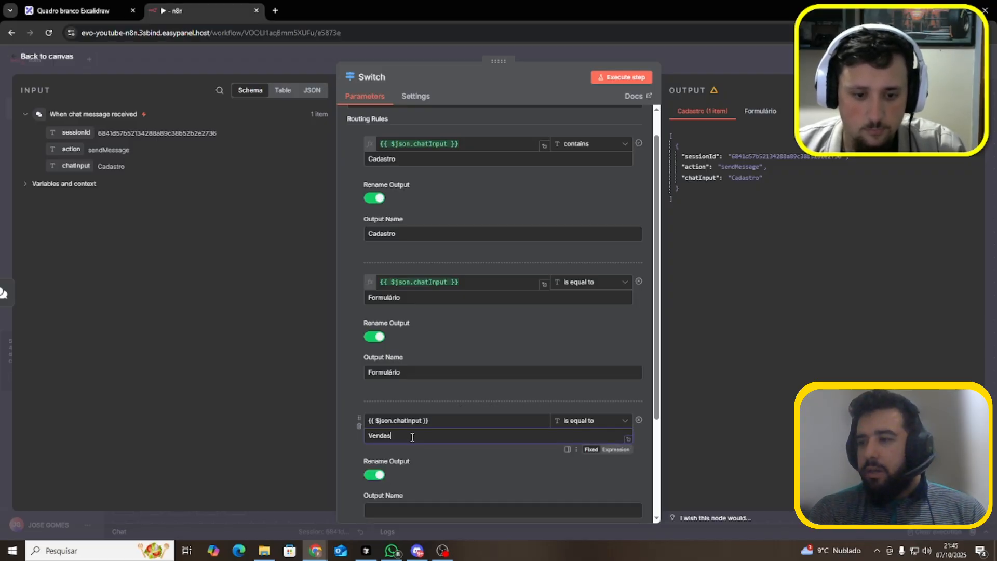
{"action": "double_click", "coordinate": [379, 435]}
{"action": "key", "text": "ctrl+c"}
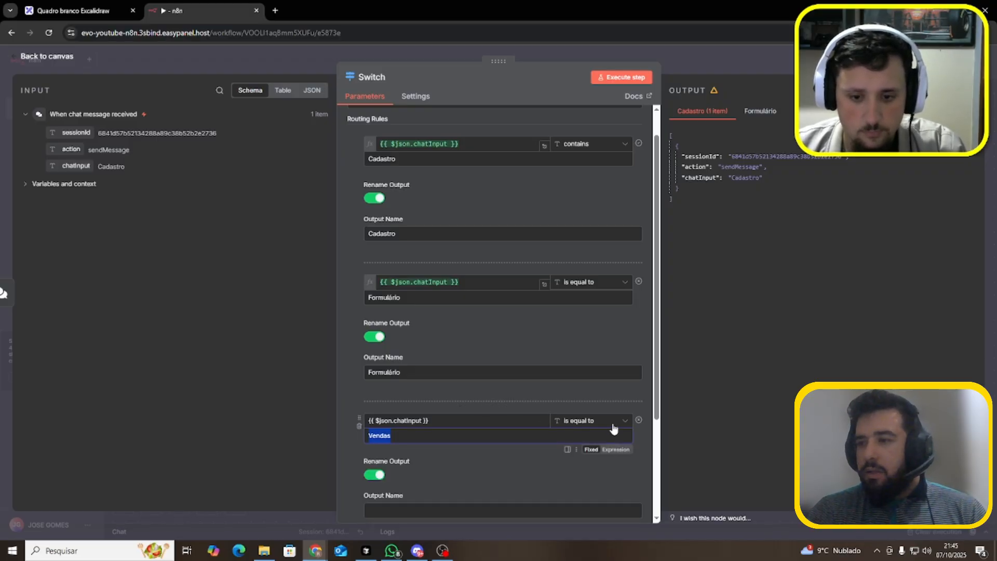
{"action": "left_click", "coordinate": [492, 419]}
{"action": "left_click", "coordinate": [532, 408]}
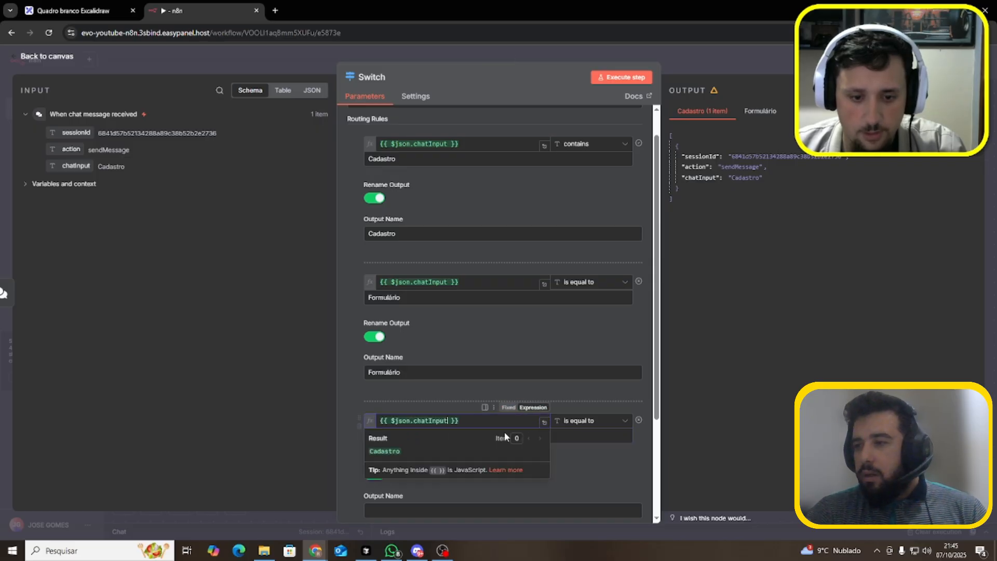
{"action": "left_click", "coordinate": [590, 473]}
{"action": "scroll", "coordinate": [590, 472], "scroll_direction": "down", "scroll_amount": 3}
{"action": "left_click", "coordinate": [434, 371]}
{"action": "key", "text": "ctrl+v"}
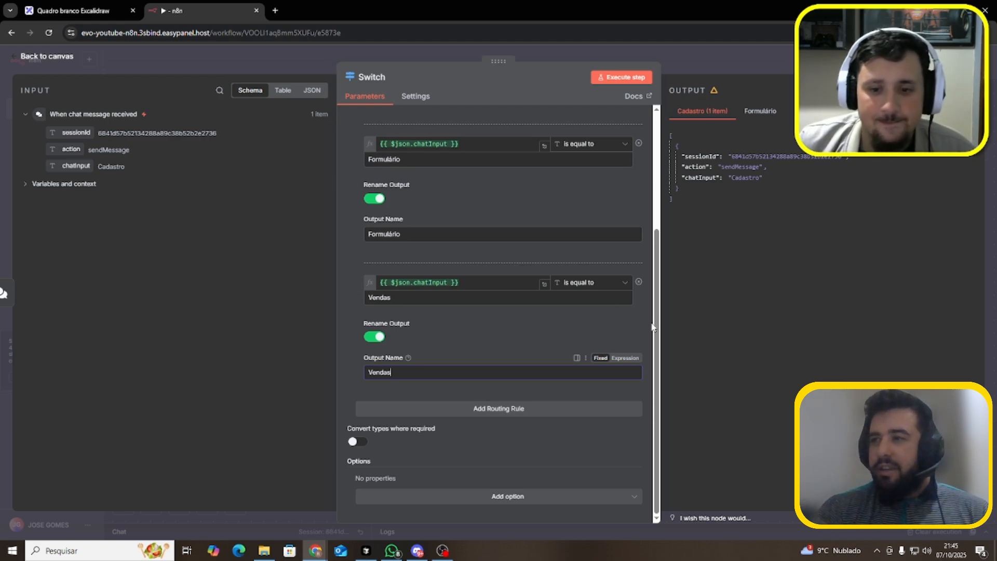
Set the "Vendas" rule's condition to the string comparison "contains"
{"action": "left_click", "coordinate": [604, 284]}
{"action": "mouse_move", "coordinate": [605, 311]}
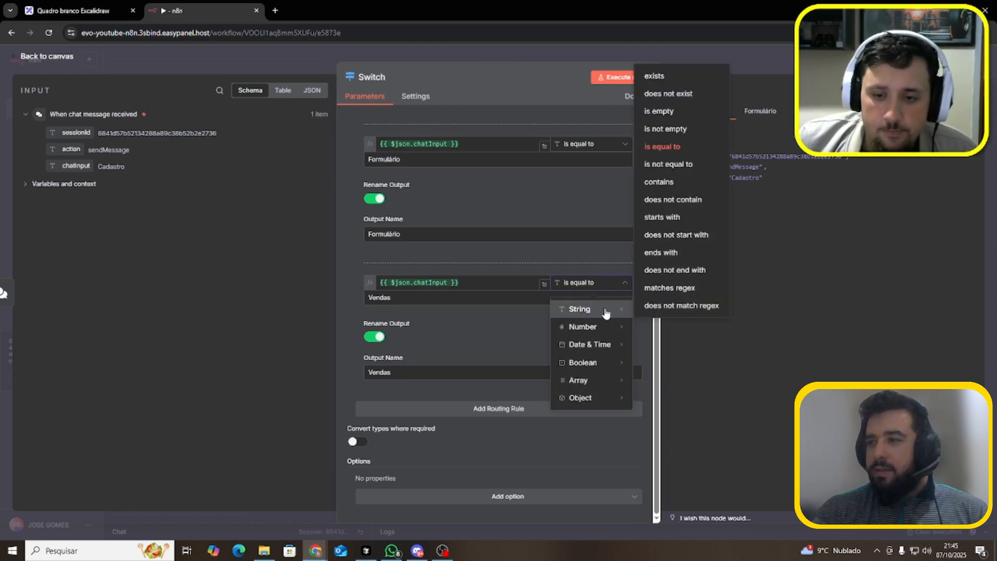
{"action": "left_click", "coordinate": [673, 181]}
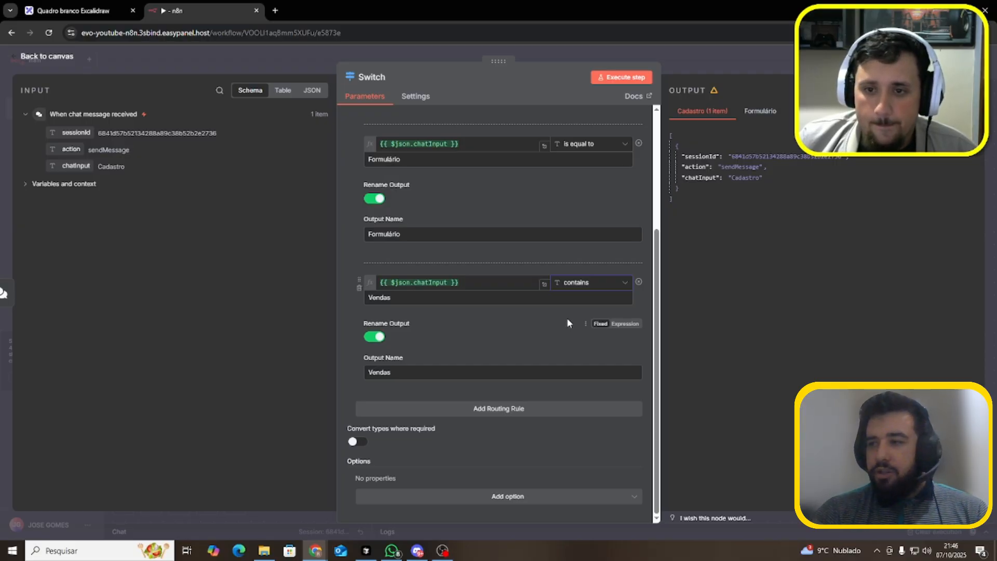
{"action": "scroll", "coordinate": [525, 199], "scroll_direction": "up", "scroll_amount": 1}
{"action": "scroll", "coordinate": [525, 199], "scroll_direction": "up", "scroll_amount": 3}
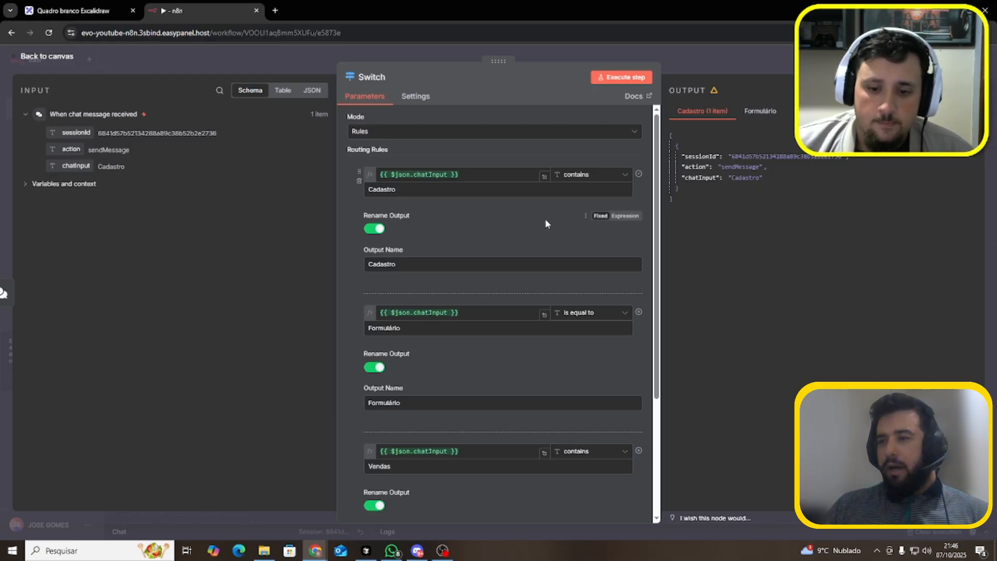
{"action": "scroll", "coordinate": [441, 312], "scroll_direction": "down", "scroll_amount": 2}
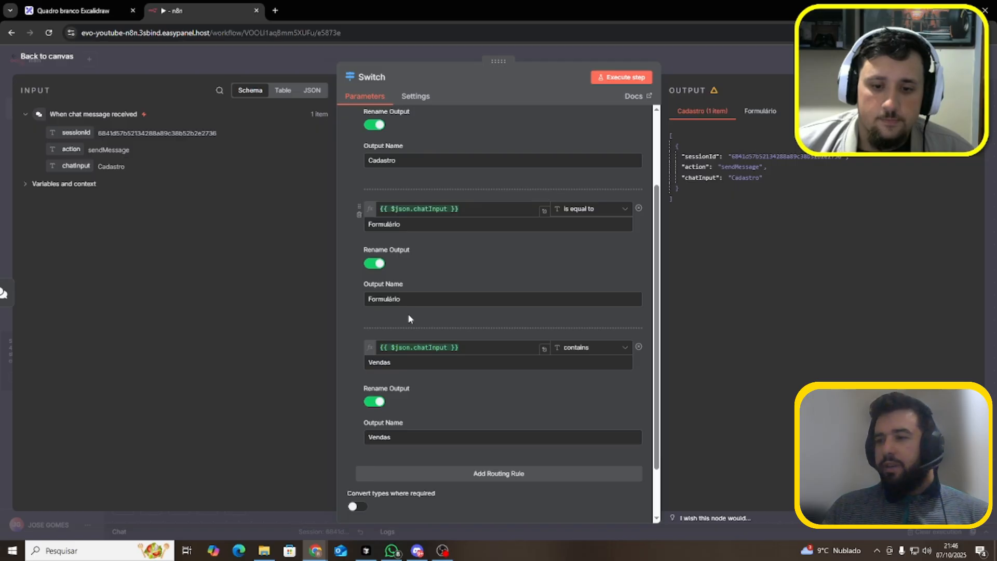
{"action": "scroll", "coordinate": [426, 341], "scroll_direction": "down", "scroll_amount": 1}
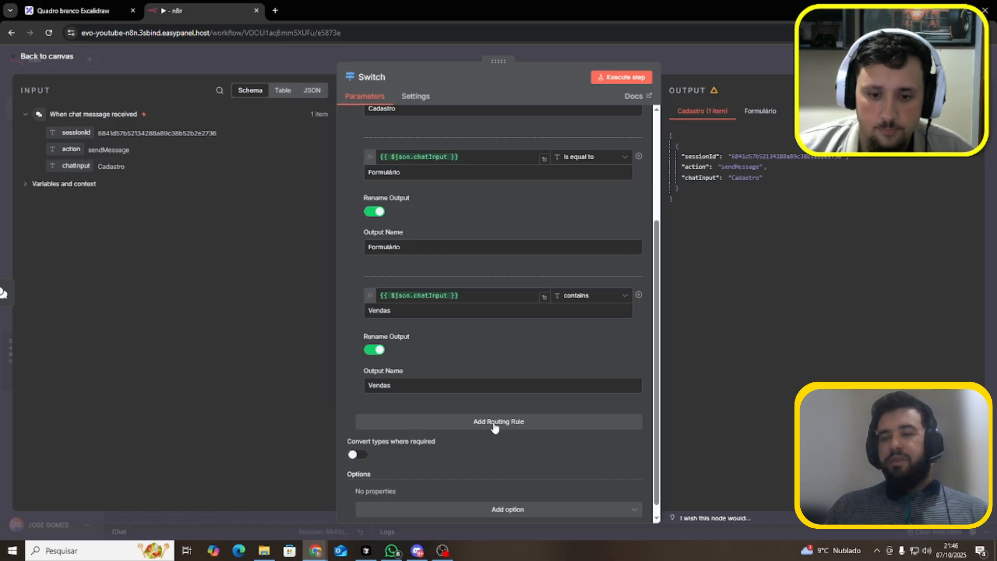
Add the Fallback Output option to the Switch node and set it to Extra Output
{"action": "scroll", "coordinate": [417, 454], "scroll_direction": "down", "scroll_amount": 1}
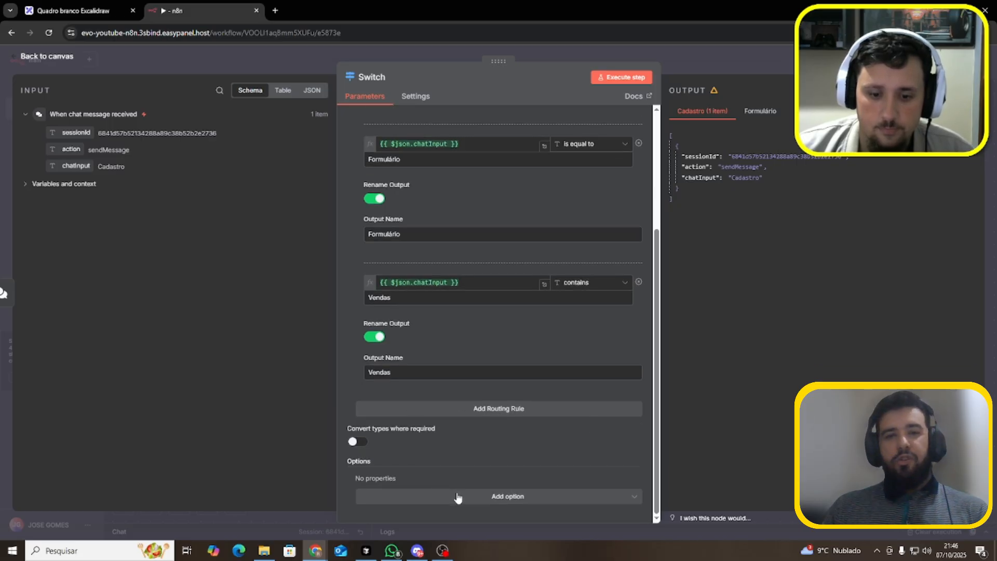
{"action": "left_click", "coordinate": [457, 497]}
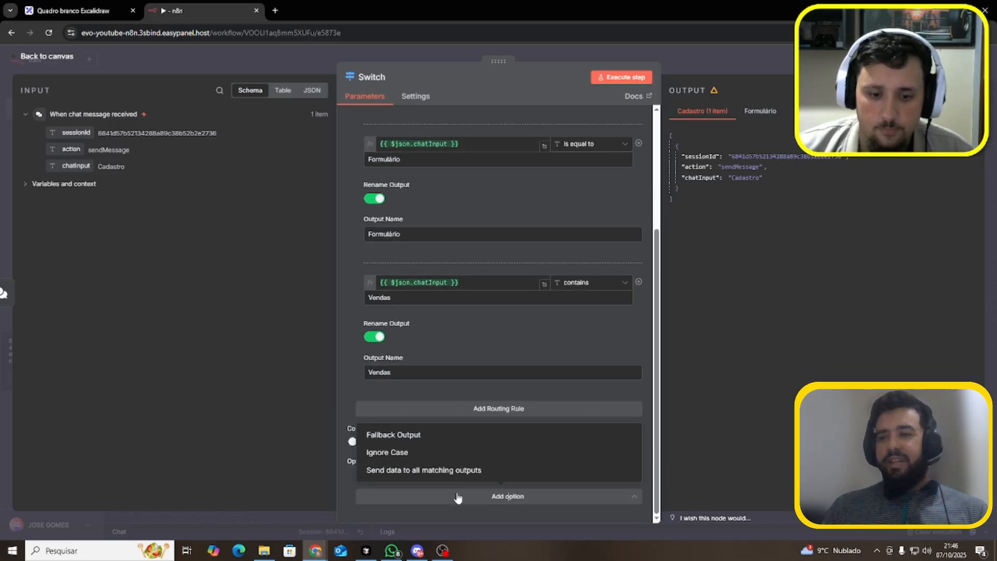
{"action": "left_click", "coordinate": [405, 436]}
{"action": "scroll", "coordinate": [463, 419], "scroll_direction": "down", "scroll_amount": 1}
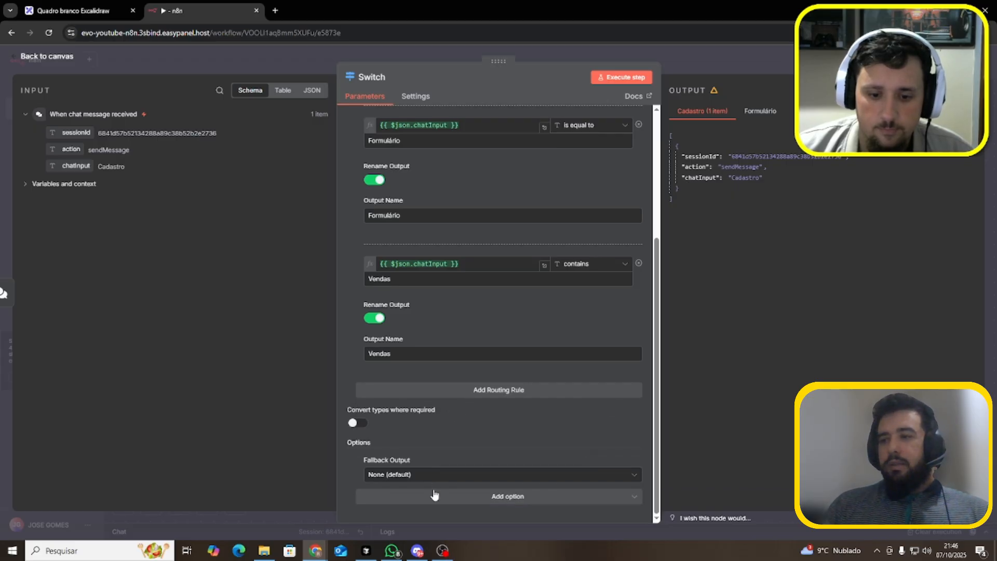
{"action": "left_click", "coordinate": [449, 476]}
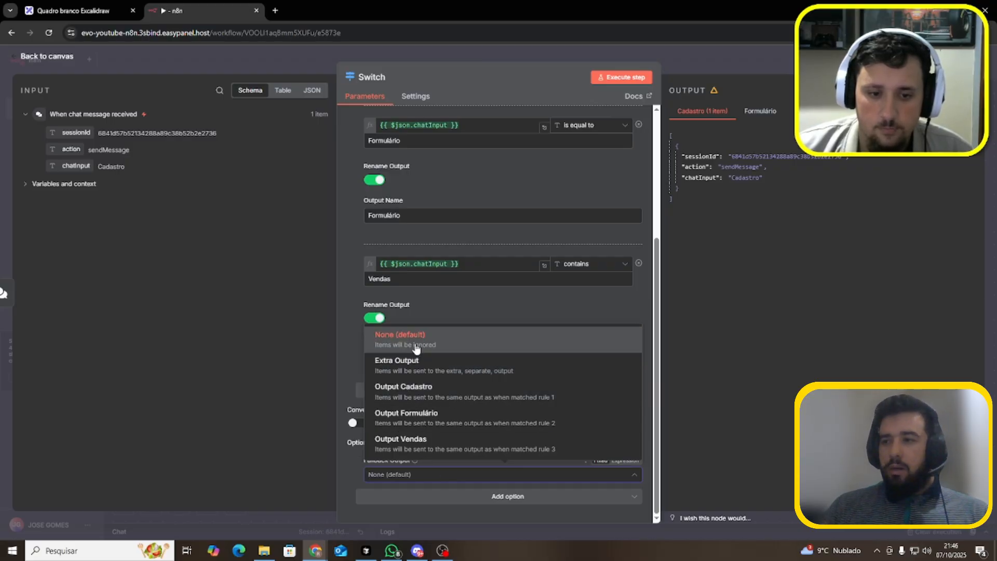
{"action": "left_click", "coordinate": [422, 364]}
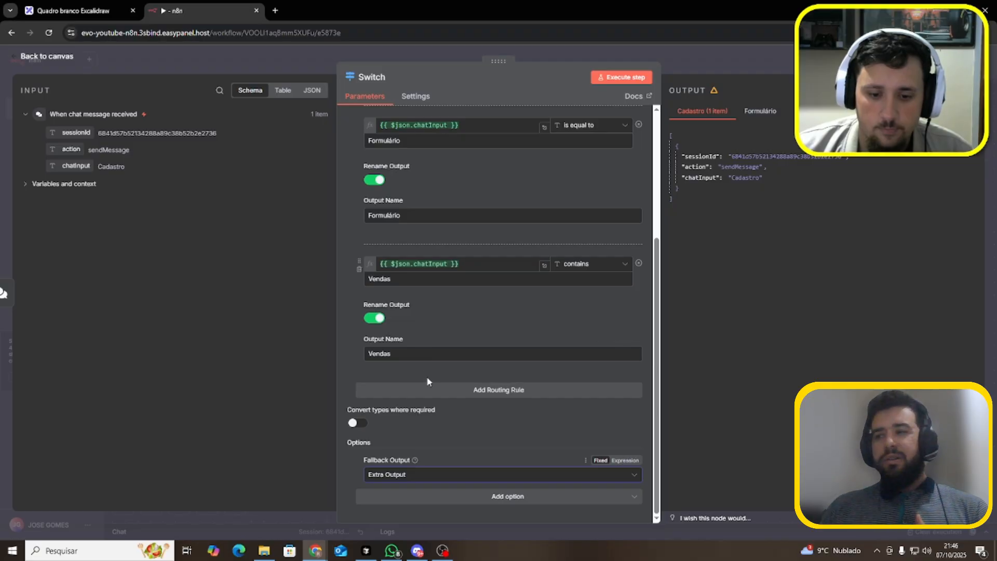
Add the Rename Fallback Output option with the name "Aleatório" and return to the canvas
{"action": "left_click", "coordinate": [536, 499]}
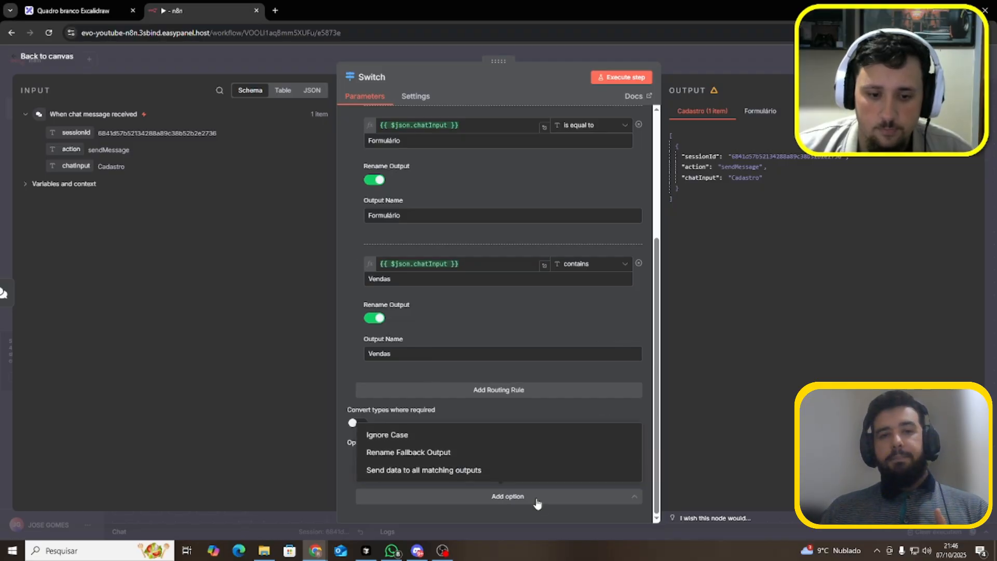
{"action": "left_click", "coordinate": [406, 454]}
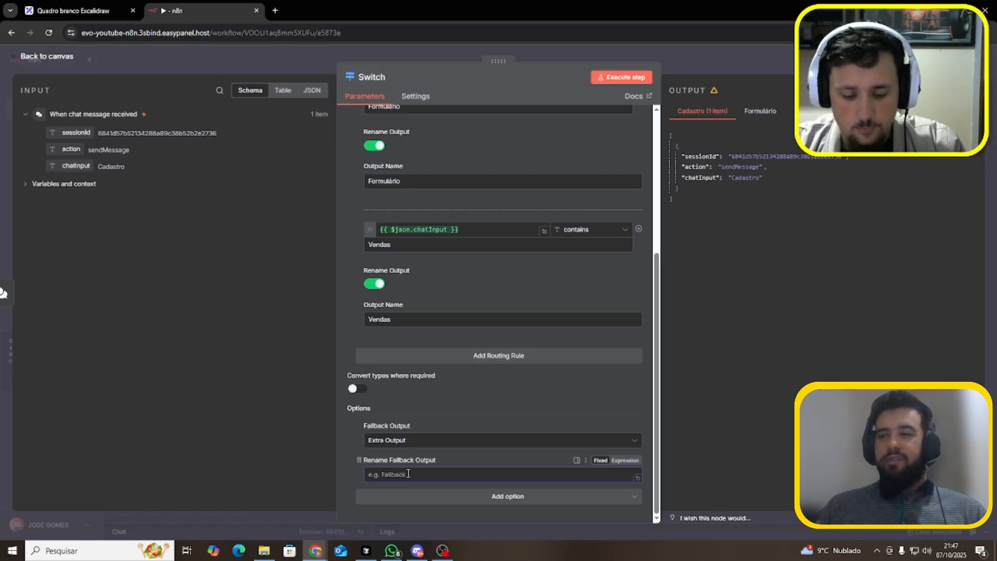
{"action": "type", "text": "A"}
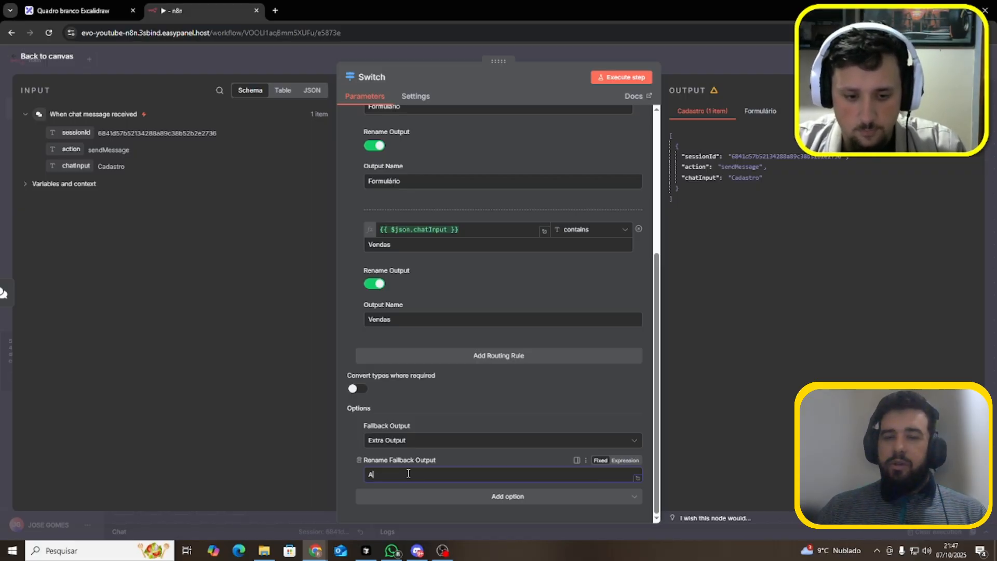
{"action": "type", "text": "leatório"}
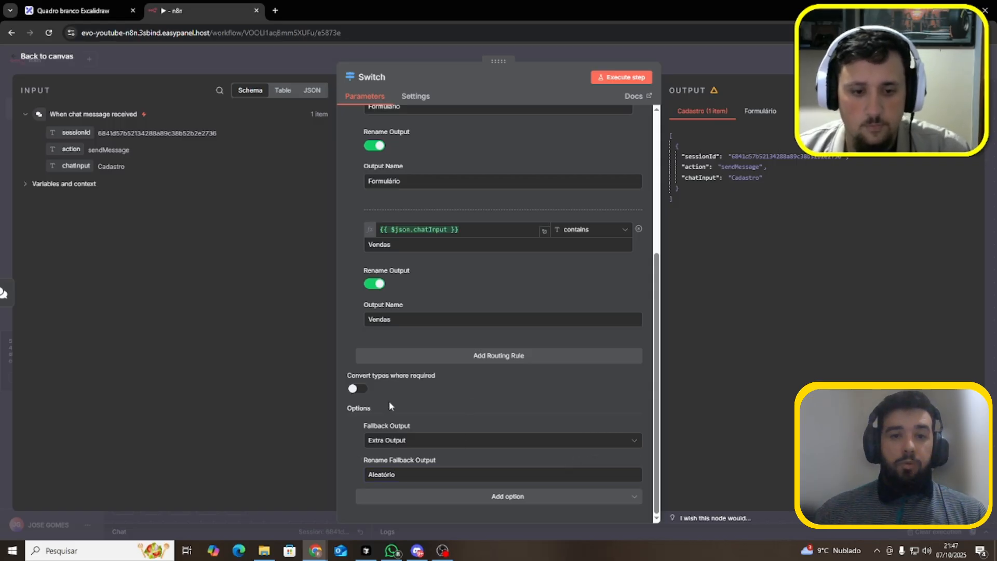
{"action": "left_click", "coordinate": [706, 55]}
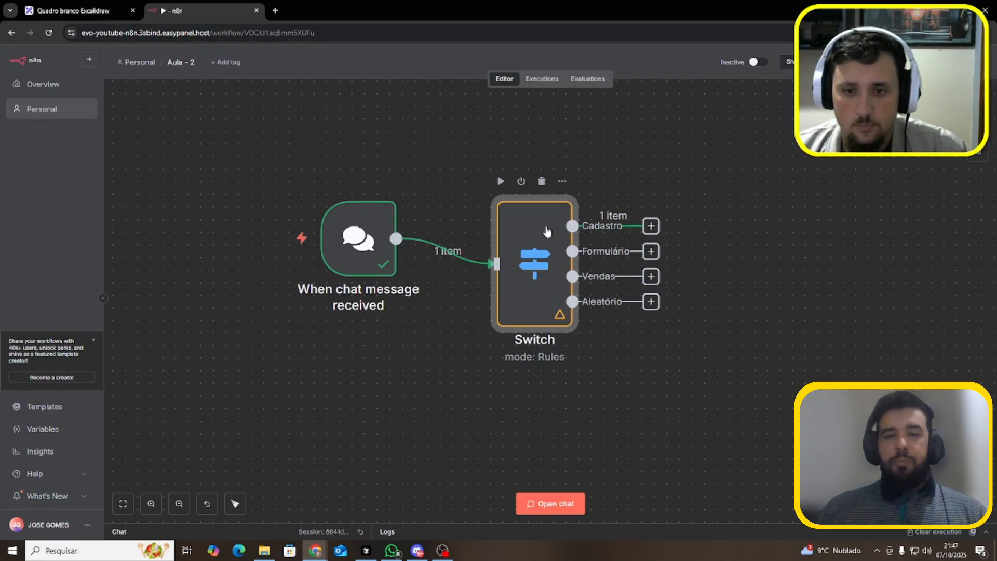
Review the Switch node's routing rules, its Fallback Output choices and the other options that can be added
{"action": "double_click", "coordinate": [543, 267]}
{"action": "key", "text": "Escape"}
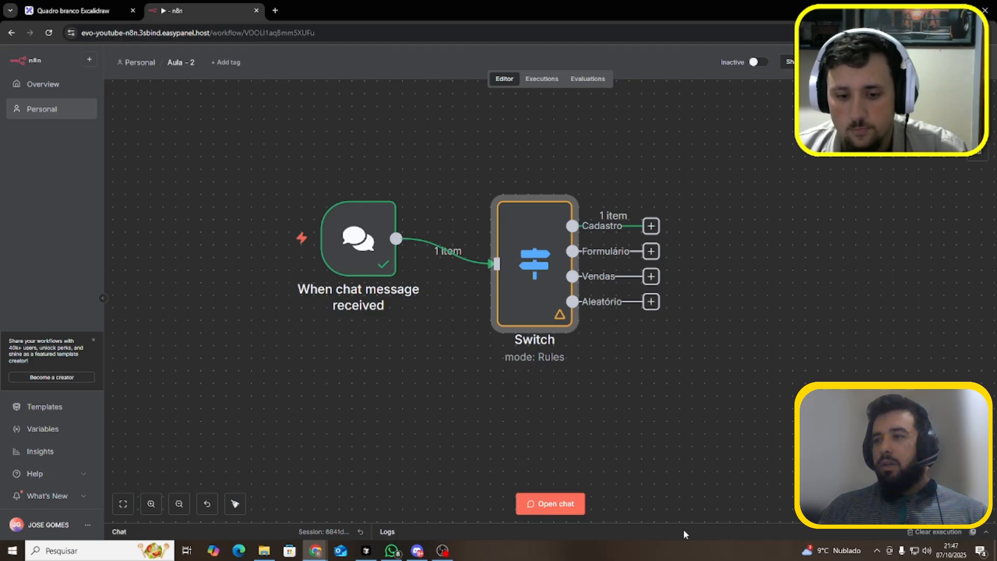
{"action": "double_click", "coordinate": [513, 240]}
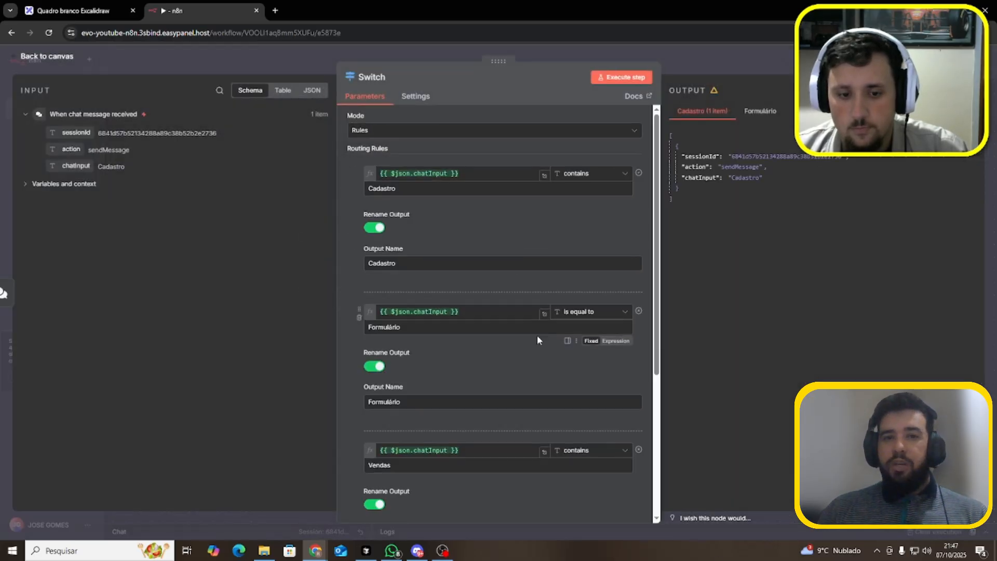
{"action": "scroll", "coordinate": [537, 337], "scroll_direction": "down", "scroll_amount": 5}
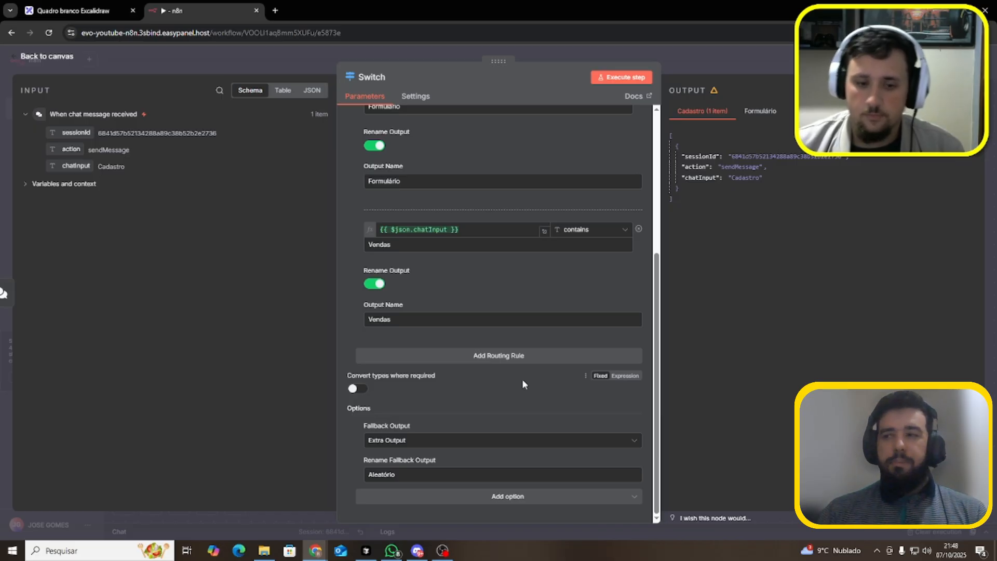
{"action": "left_click", "coordinate": [392, 440]}
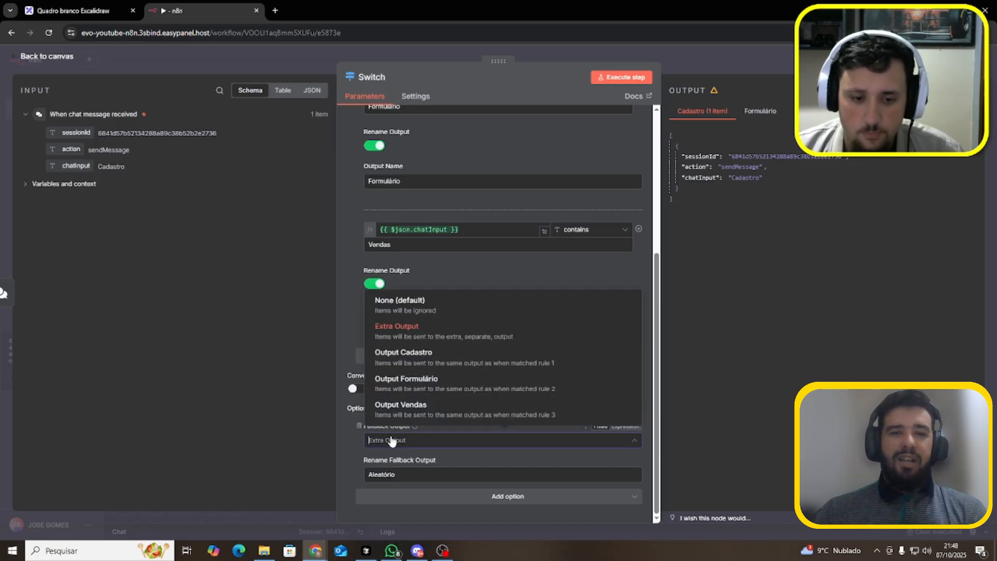
{"action": "left_click", "coordinate": [347, 281]}
{"action": "left_click", "coordinate": [437, 474]}
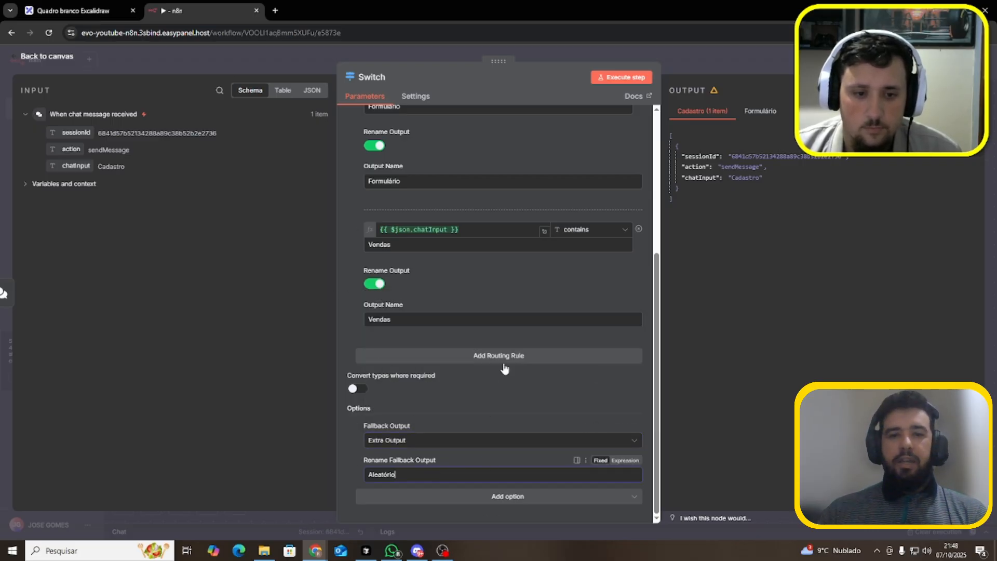
{"action": "left_click", "coordinate": [493, 440]}
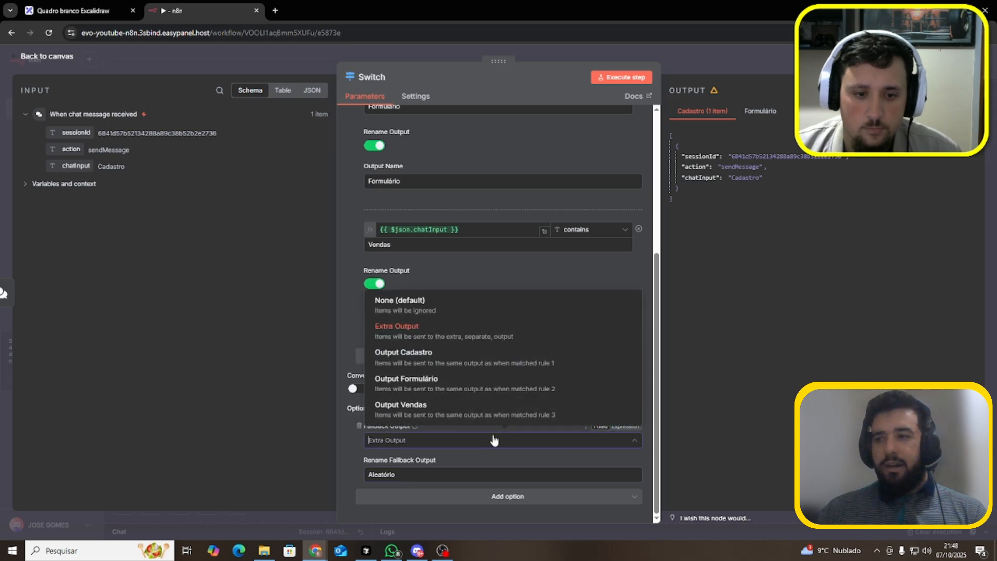
{"action": "left_click", "coordinate": [352, 304]}
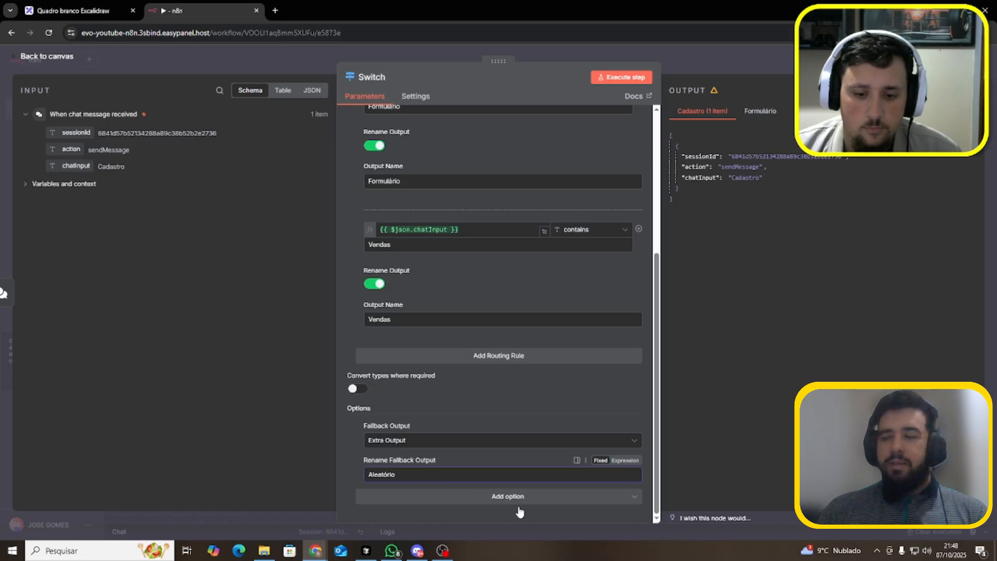
{"action": "left_click", "coordinate": [568, 500]}
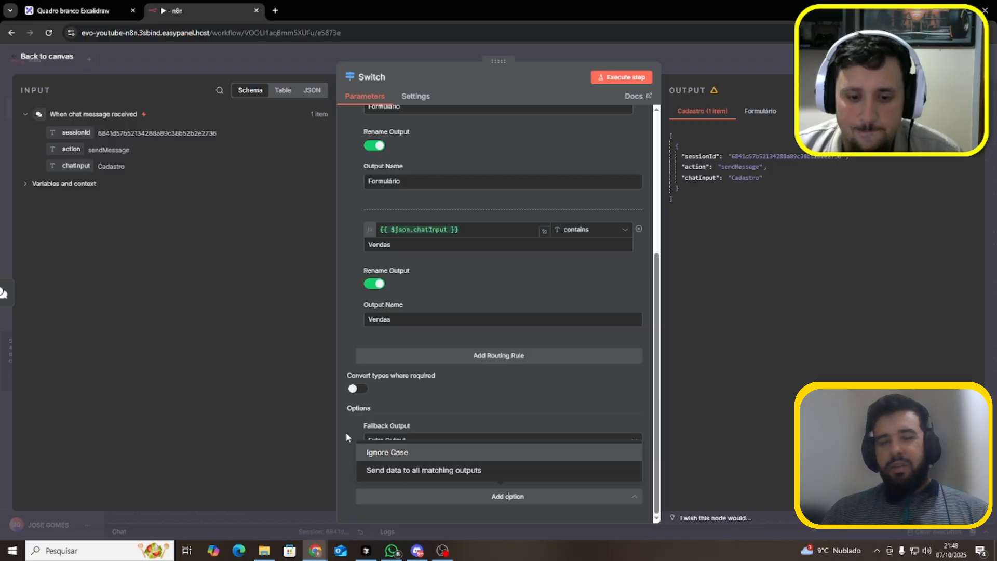
{"action": "left_click", "coordinate": [349, 419]}
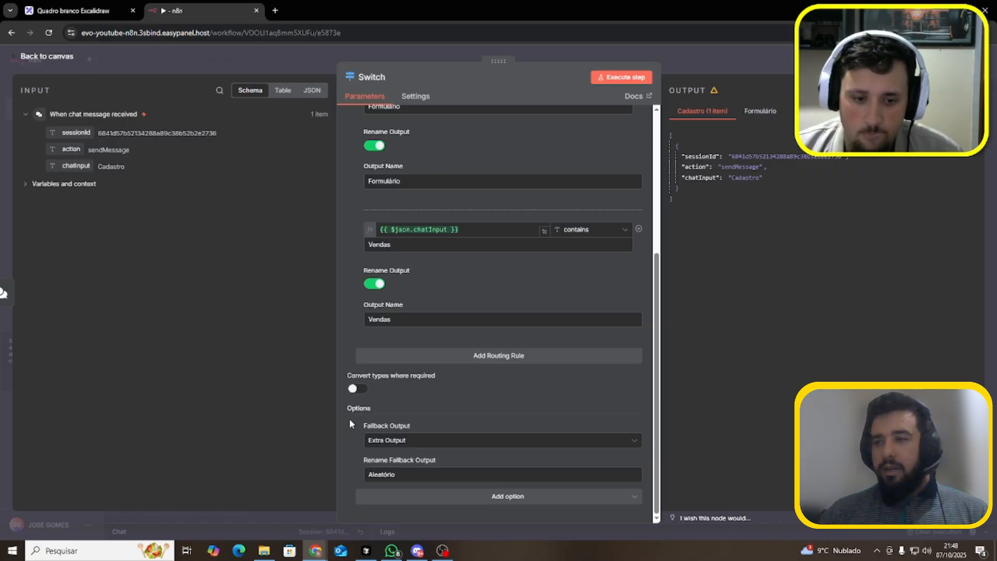
{"action": "scroll", "coordinate": [410, 420], "scroll_direction": "up", "scroll_amount": 5}
{"action": "scroll", "coordinate": [411, 423], "scroll_direction": "down", "scroll_amount": 5}
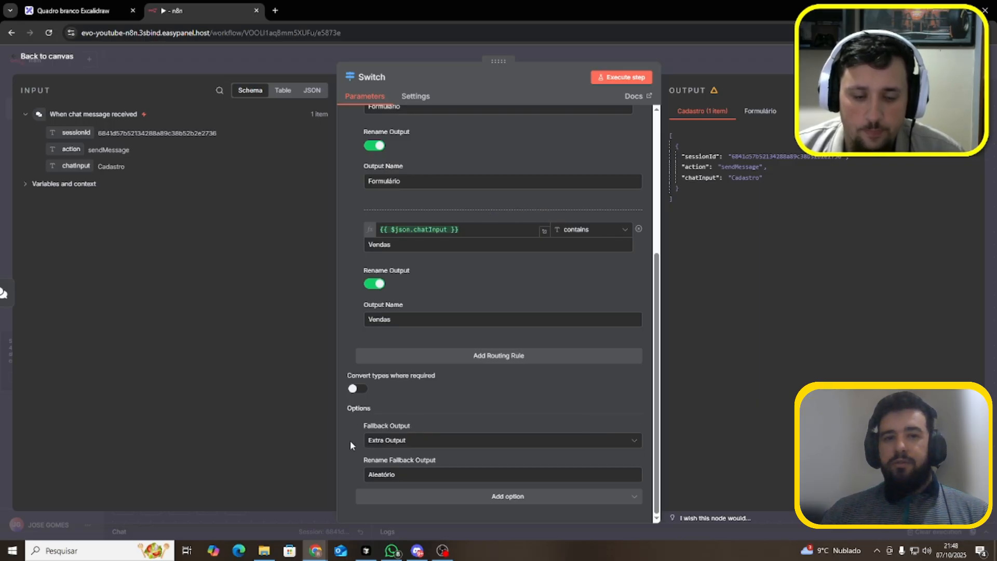
{"action": "scroll", "coordinate": [362, 433], "scroll_direction": "up", "scroll_amount": 5}
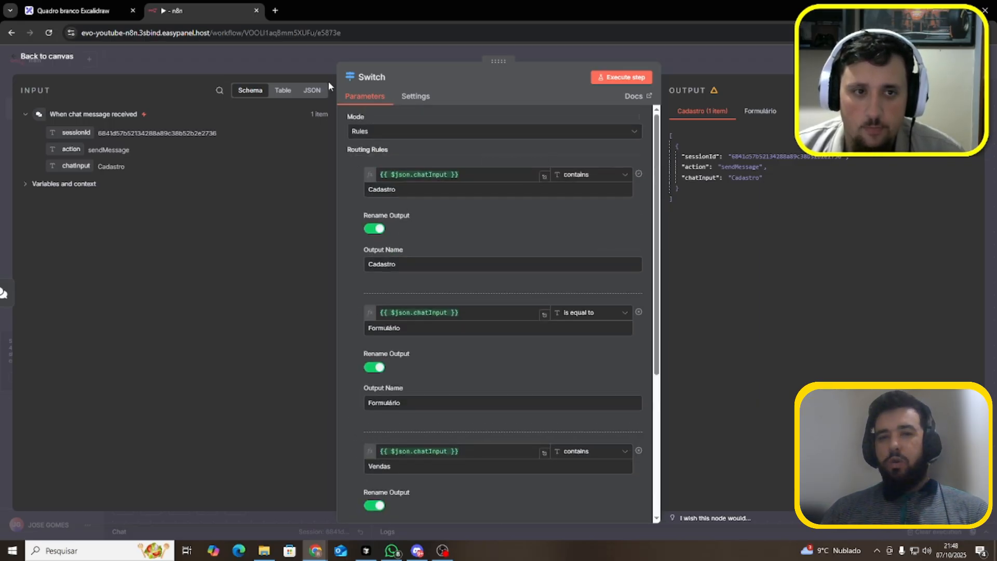
{"action": "left_click", "coordinate": [320, 64]}
Look over the Switch node's outputs on the canvas and its routing rules in the node settings
{"action": "left_click_drag", "start_coordinate": [471, 151], "coordinate": [727, 379]}
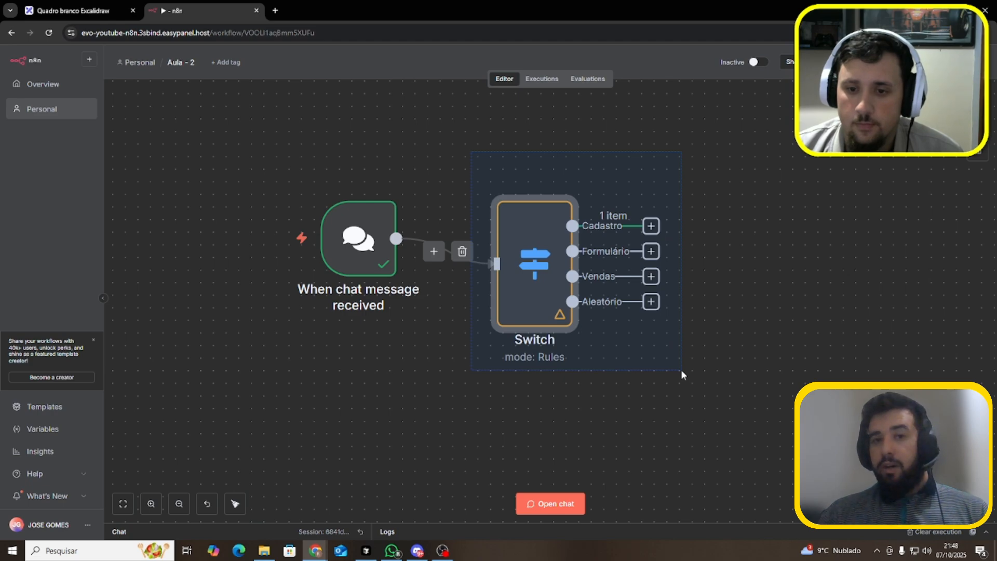
{"action": "left_click_drag", "start_coordinate": [680, 369], "coordinate": [473, 171]}
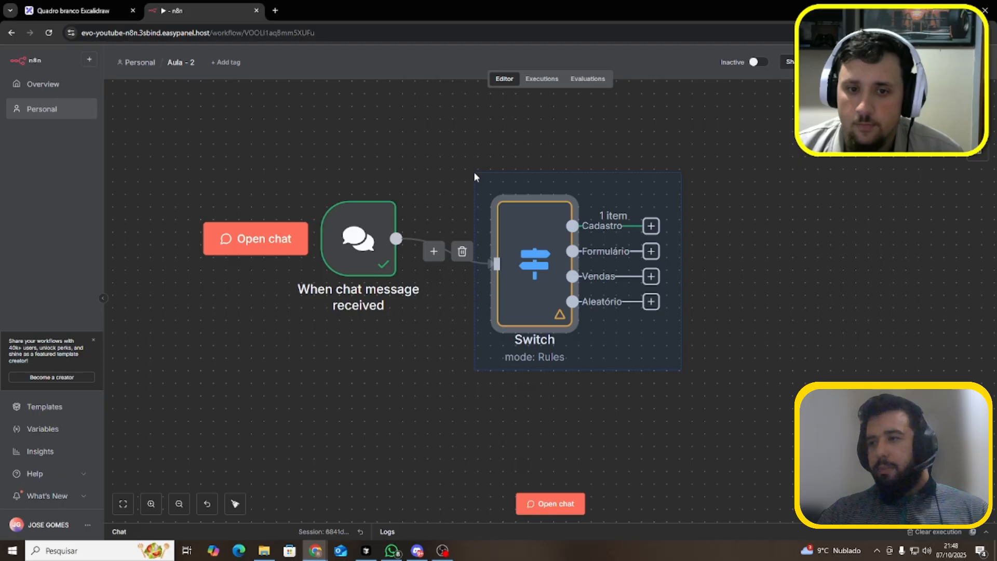
{"action": "double_click", "coordinate": [519, 225]}
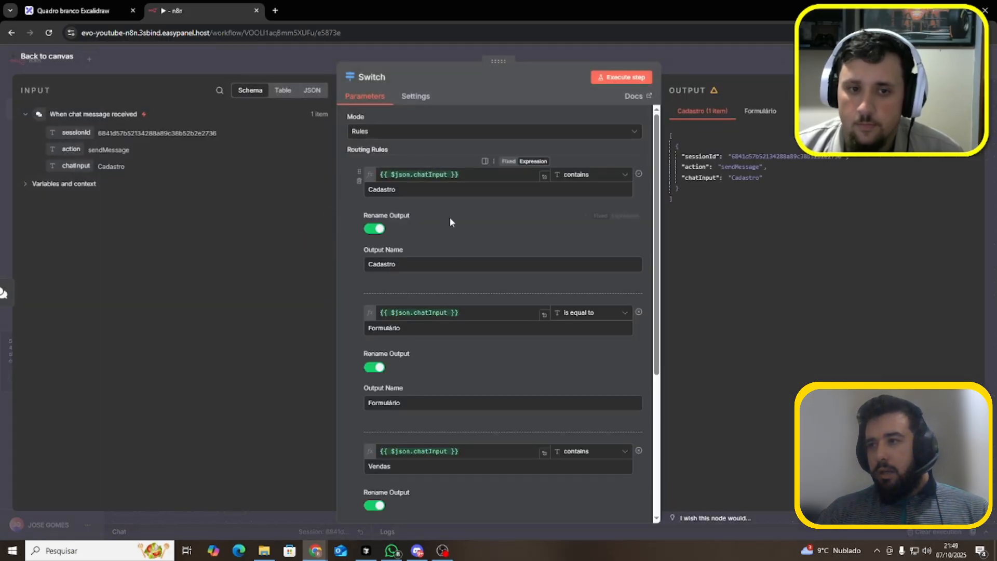
{"action": "scroll", "coordinate": [459, 280], "scroll_direction": "down", "scroll_amount": 3}
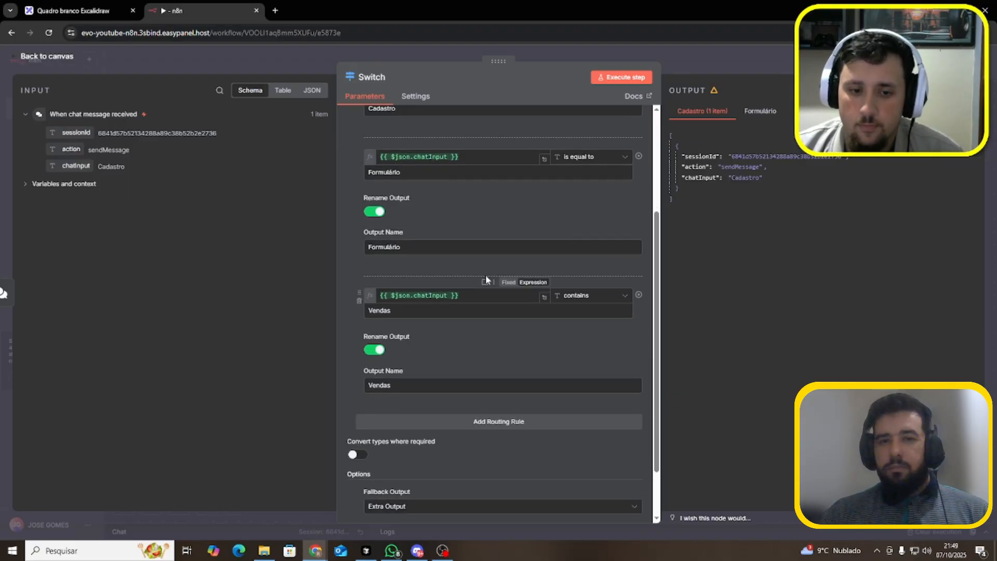
{"action": "scroll", "coordinate": [483, 279], "scroll_direction": "up", "scroll_amount": 3}
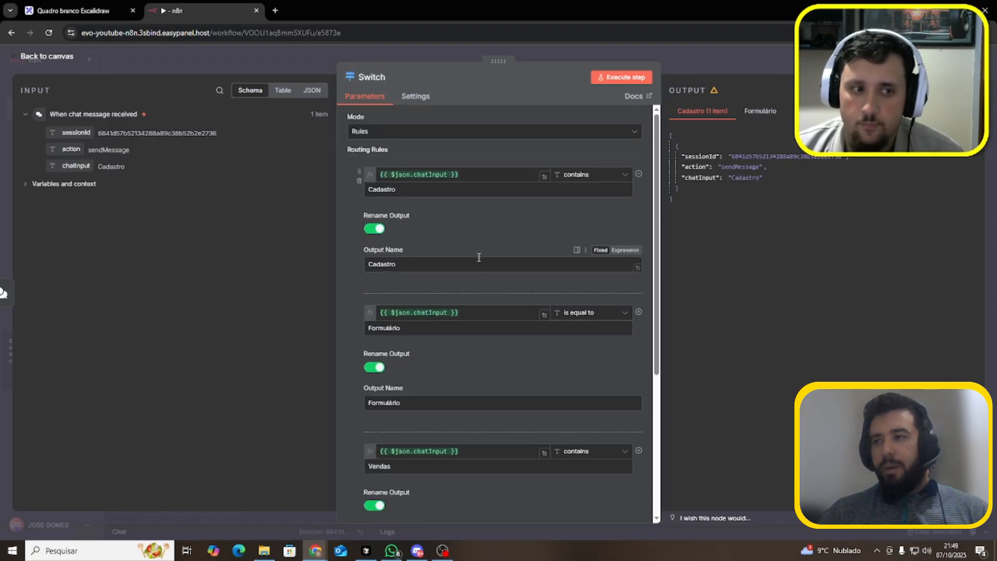
{"action": "left_click", "coordinate": [374, 52]}
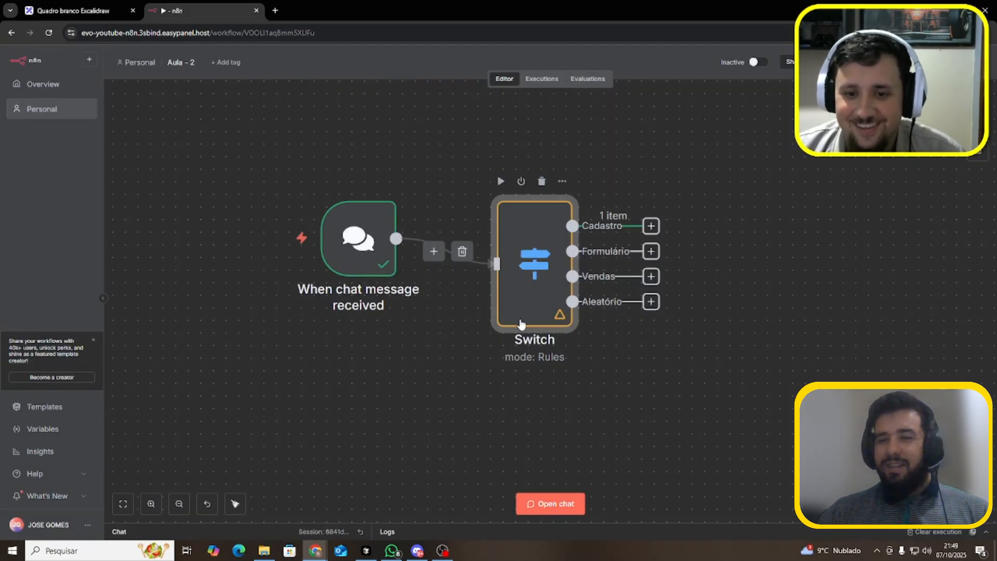
Move the chat trigger node down on the canvas so it lines up with the Switch node's input
{"action": "left_click", "coordinate": [610, 416]}
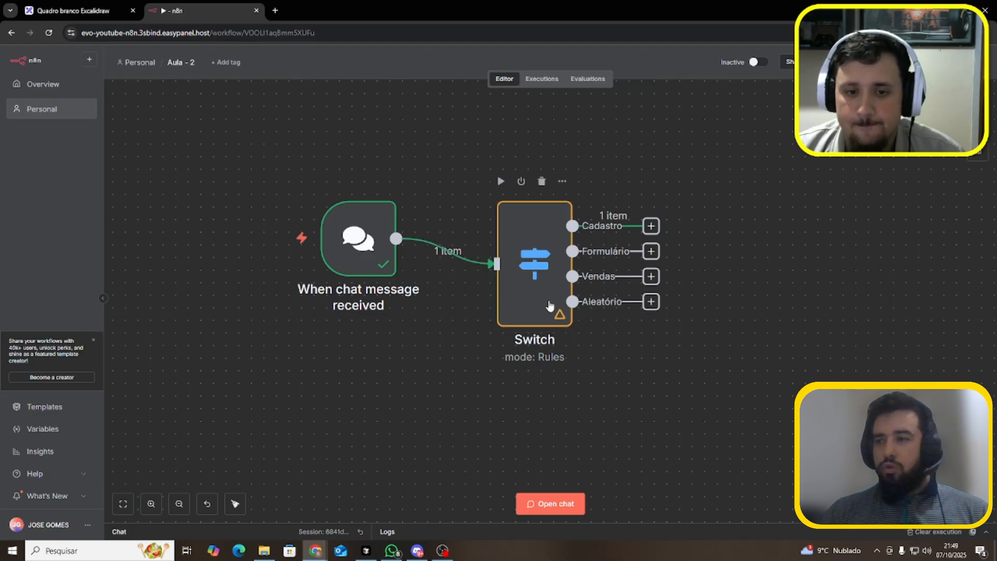
{"action": "left_click_drag", "start_coordinate": [358, 244], "coordinate": [358, 269]}
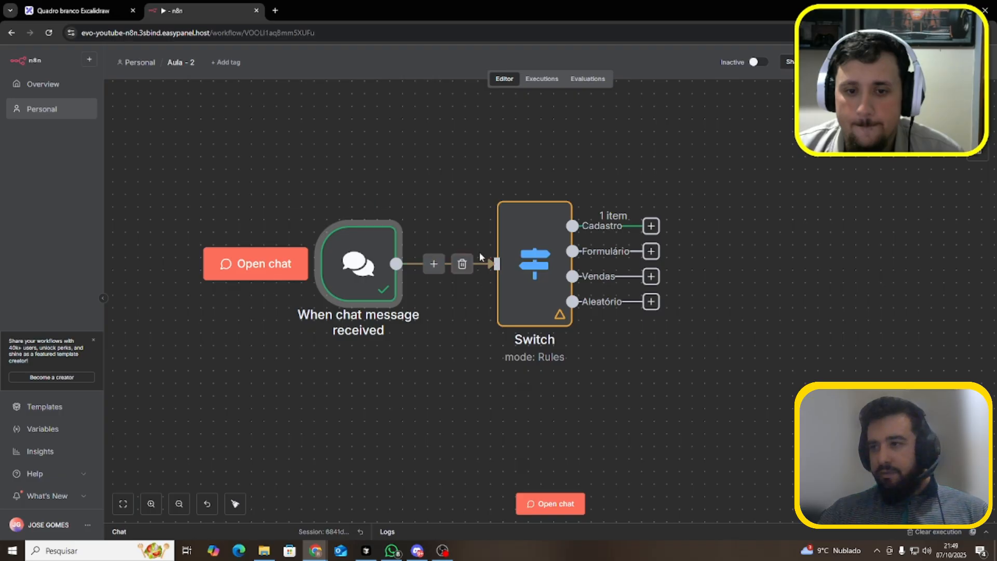
Examine the comparison types and operators available for the "Cadastro" rule, plus the Switch node's Rename Fallback Output setting
{"action": "double_click", "coordinate": [507, 249]}
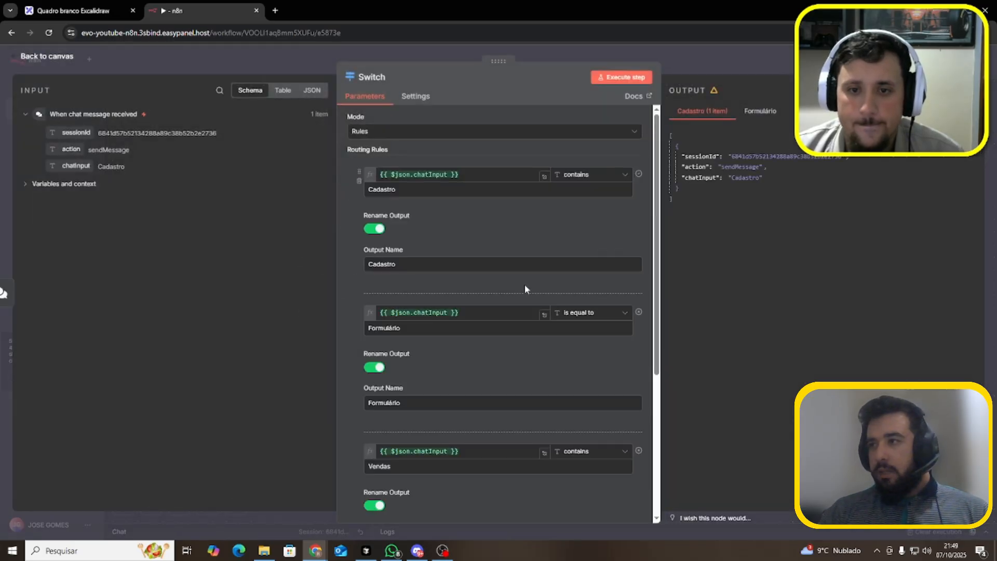
{"action": "left_click", "coordinate": [614, 179]}
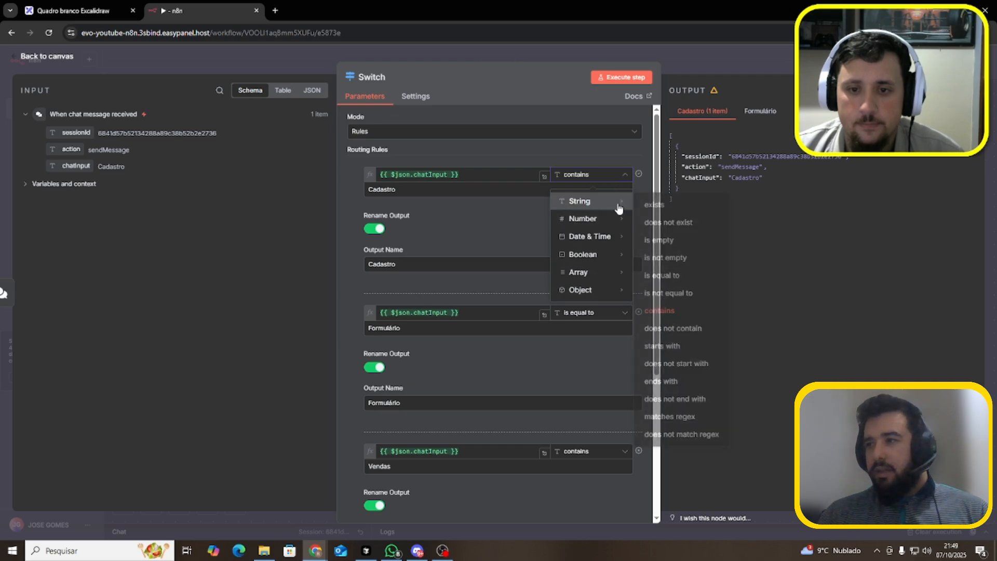
{"action": "mouse_move", "coordinate": [627, 227]}
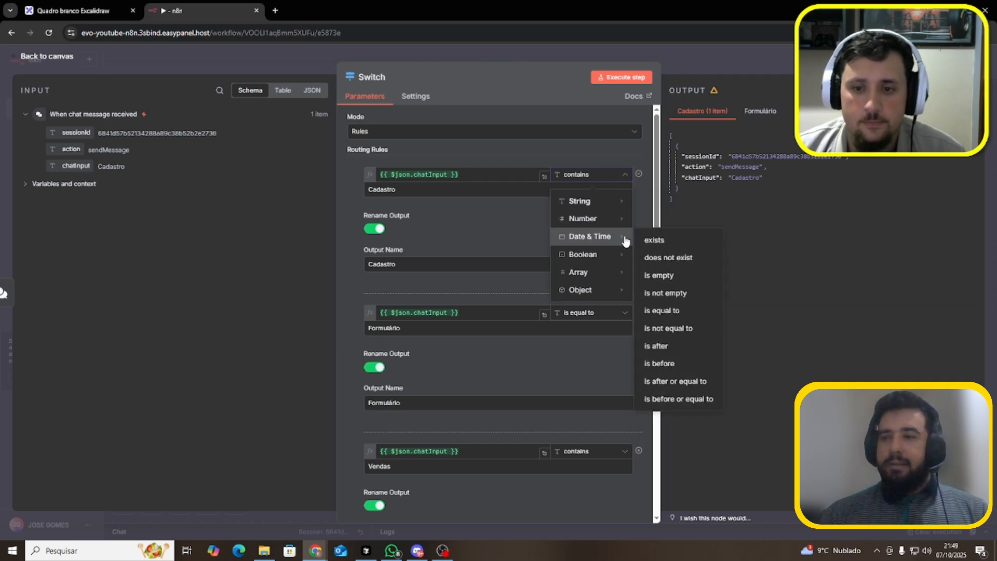
{"action": "mouse_move", "coordinate": [605, 258]}
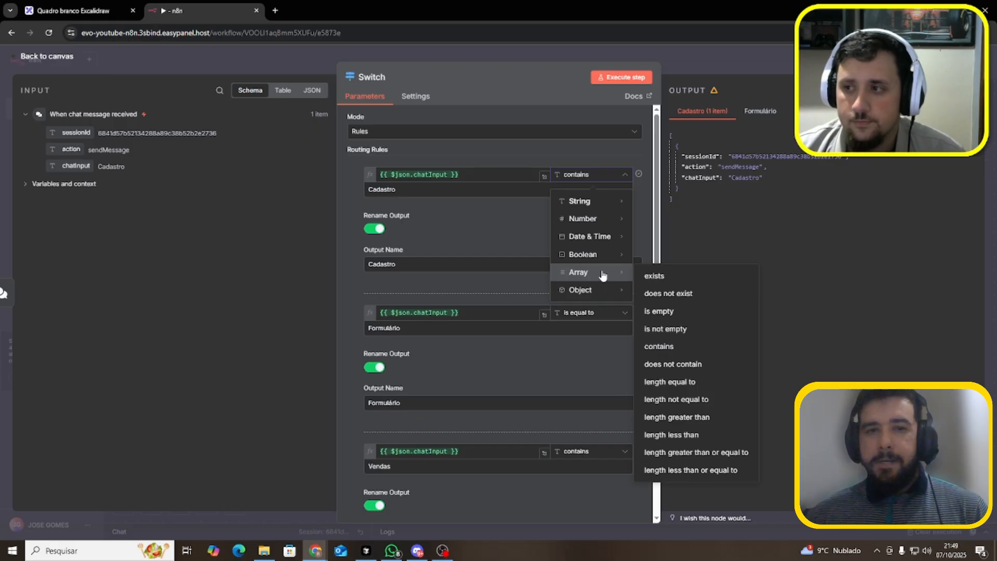
{"action": "left_click", "coordinate": [501, 222]}
{"action": "scroll", "coordinate": [394, 394], "scroll_direction": "down", "scroll_amount": 5}
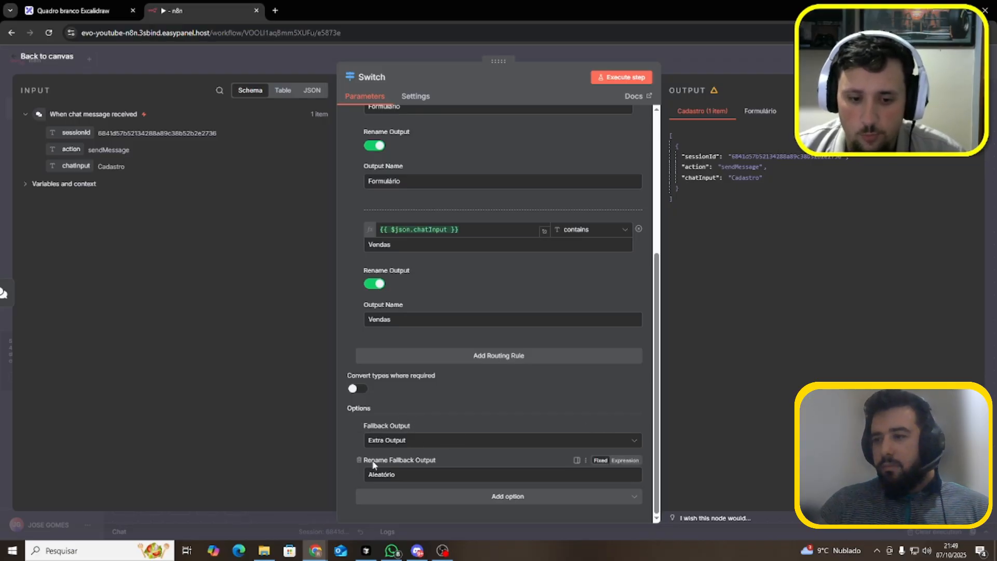
{"action": "left_click_drag", "start_coordinate": [363, 459], "coordinate": [436, 464]}
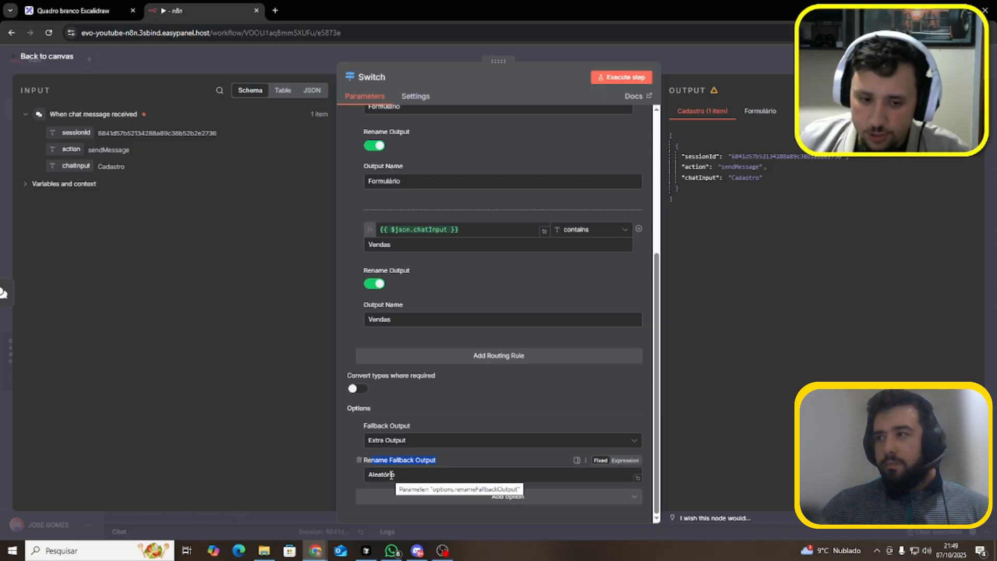
Review the Switch node's fallback output name and its routing rules, and return to the canvas
{"action": "left_click_drag", "start_coordinate": [402, 475], "coordinate": [362, 475]}
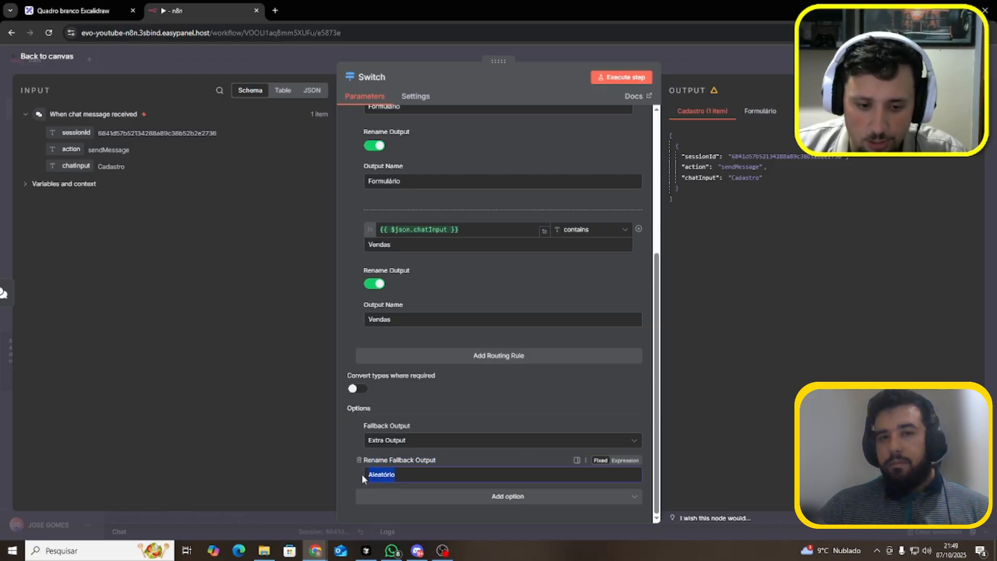
{"action": "left_click", "coordinate": [400, 398]}
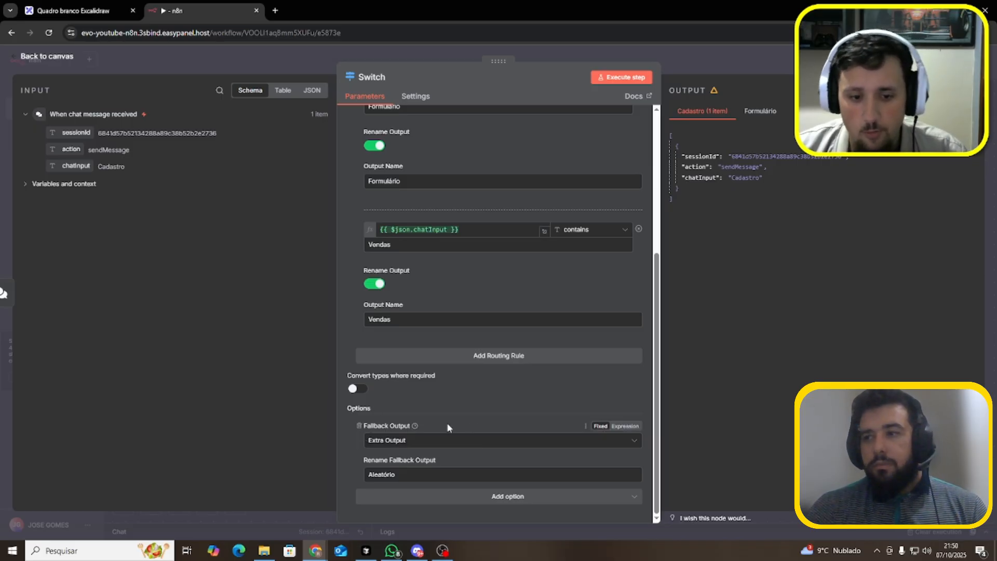
{"action": "scroll", "coordinate": [423, 252], "scroll_direction": "up", "scroll_amount": 5}
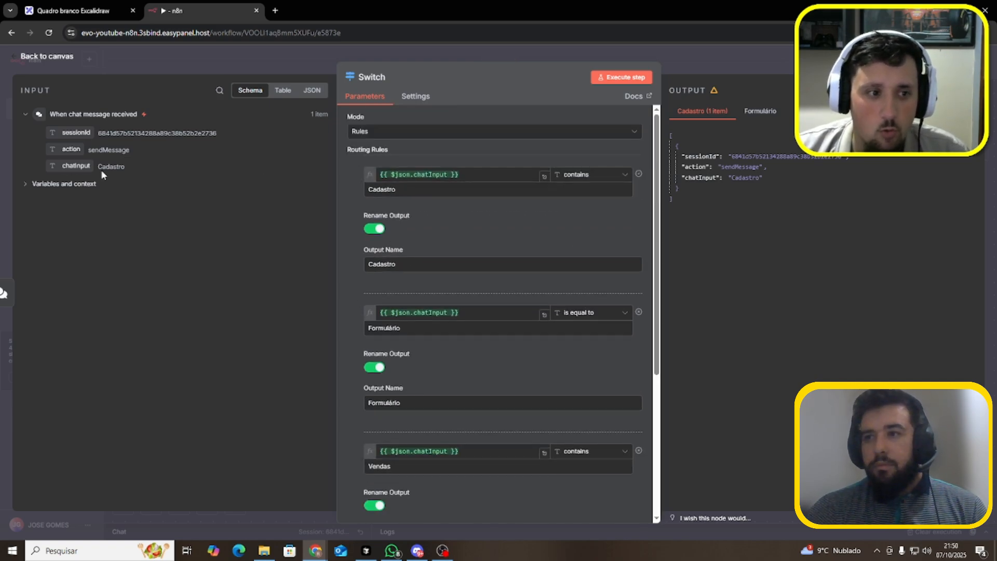
{"action": "left_click", "coordinate": [248, 64]}
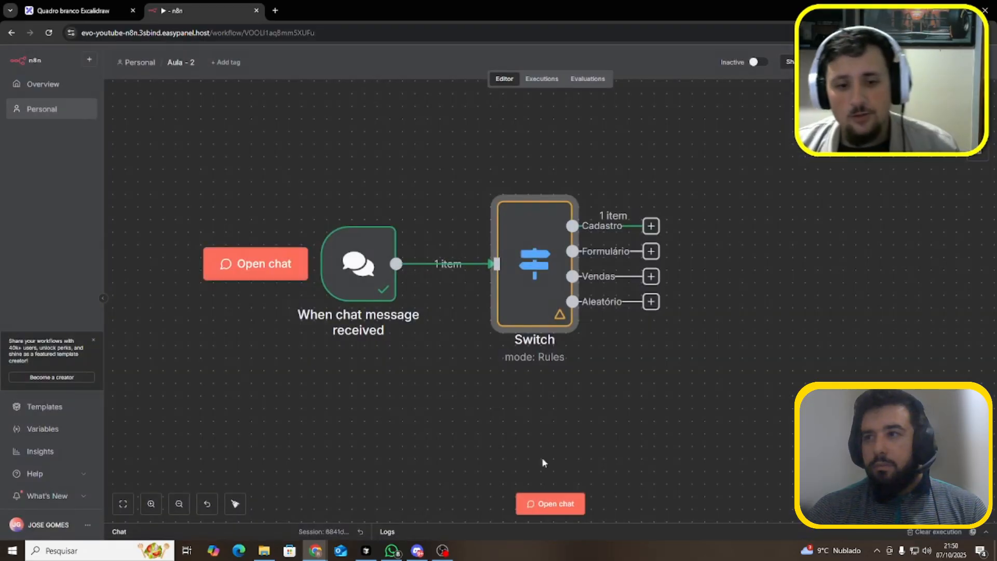
Start a fresh test chat session and recheck the comparison operators of the Switch node's routing rules
{"action": "left_click", "coordinate": [545, 501]}
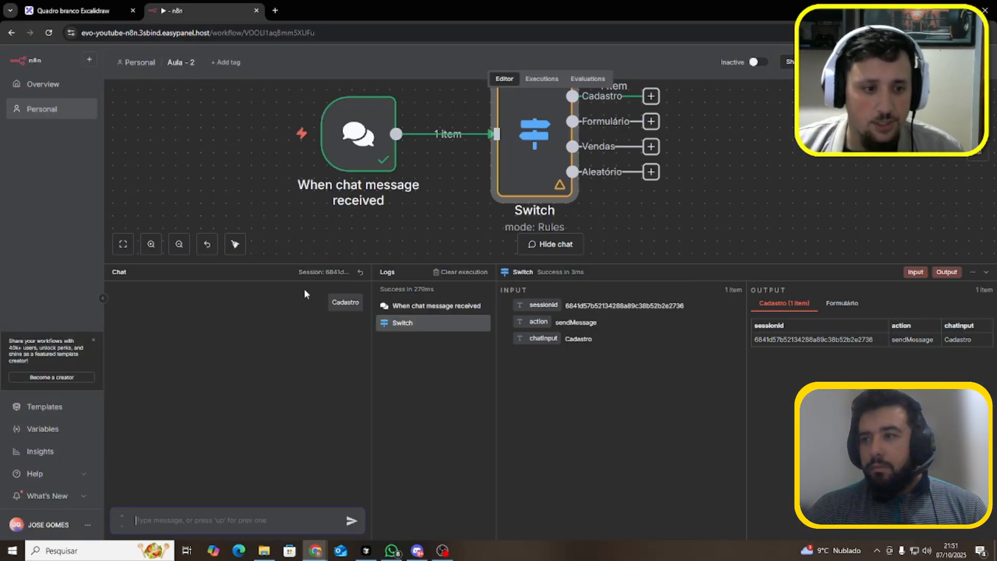
{"action": "left_click", "coordinate": [361, 272]}
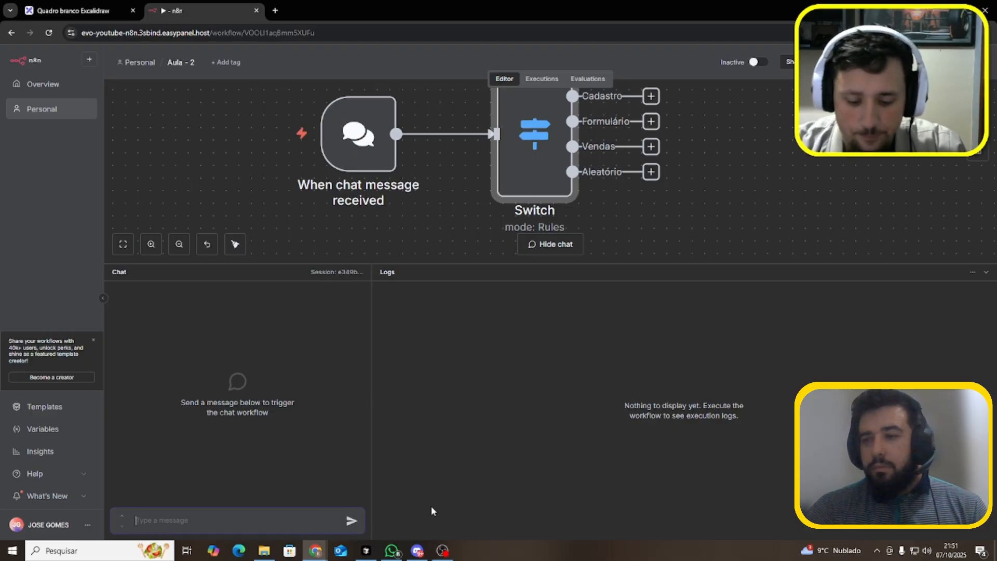
{"action": "double_click", "coordinate": [537, 155]}
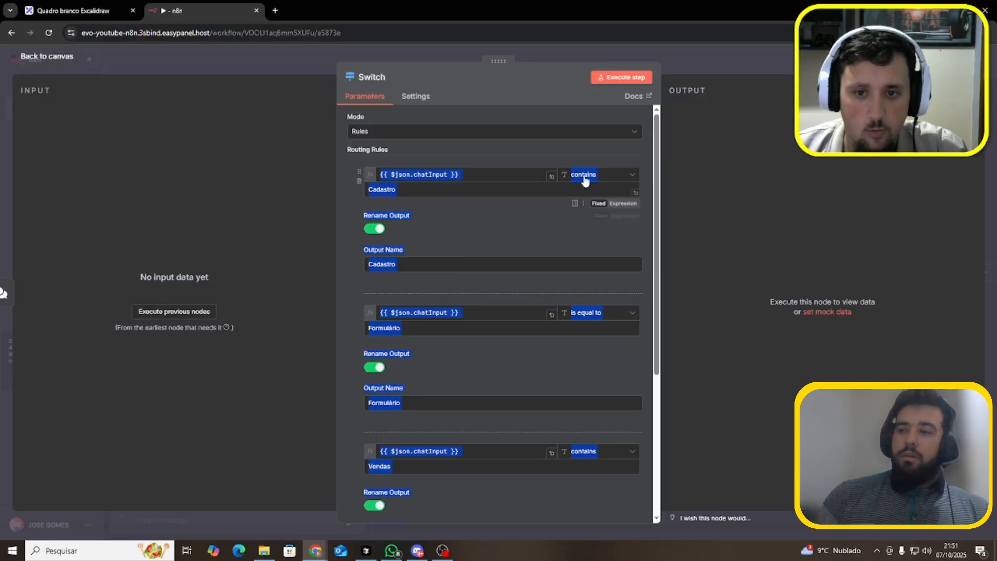
{"action": "left_click", "coordinate": [467, 232]}
{"action": "scroll", "coordinate": [498, 270], "scroll_direction": "down", "scroll_amount": 3}
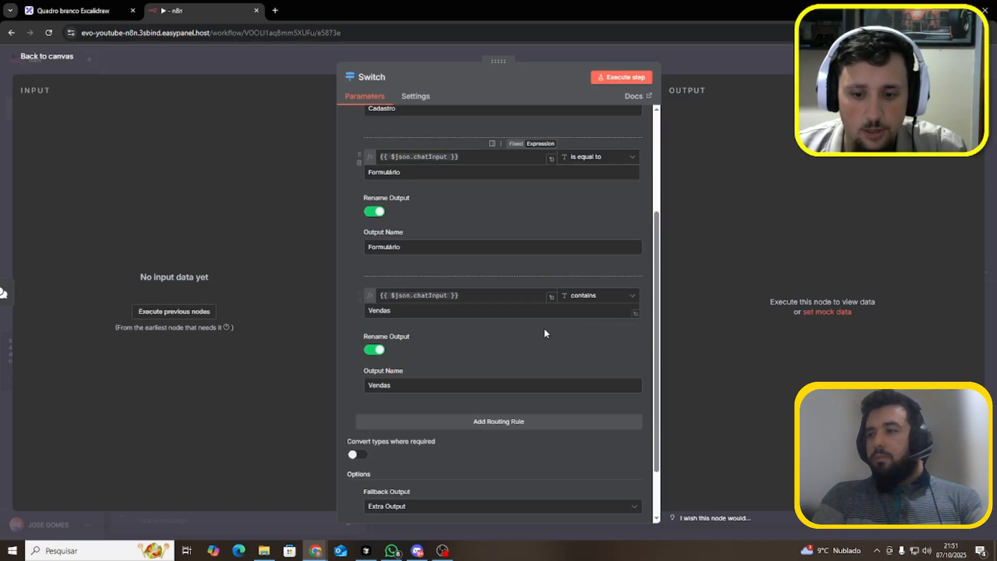
{"action": "left_click", "coordinate": [366, 49]}
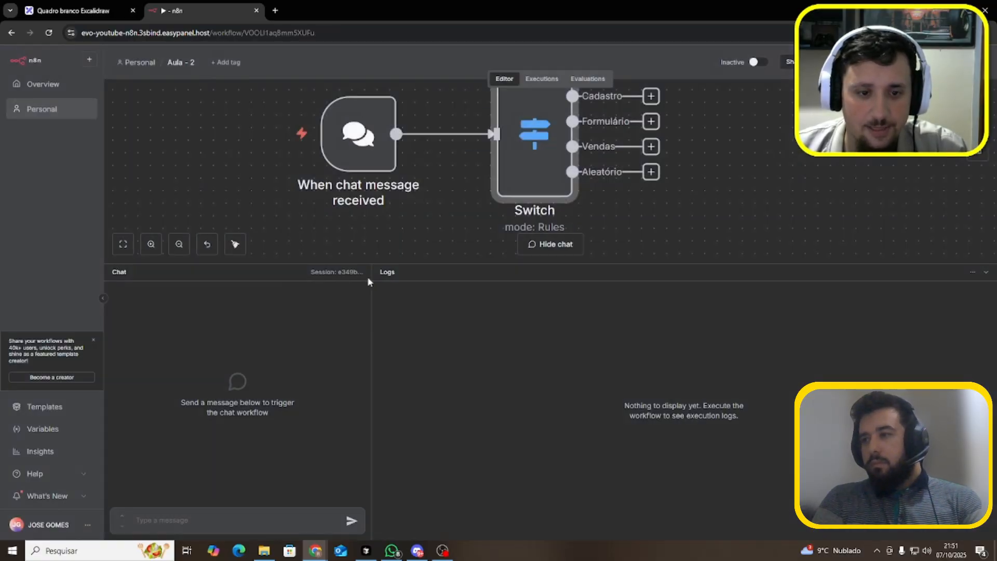
Send the test chat message "Eu preciso finalizar uma das minhas vendas." and check which Switch output receives it
{"action": "left_click", "coordinate": [243, 519]}
{"action": "type", "text": "E"}
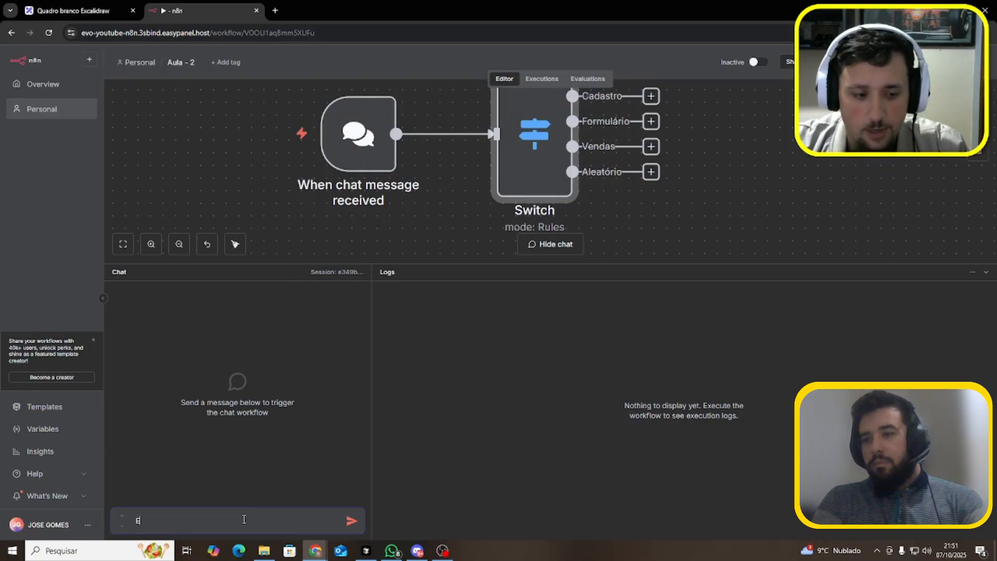
{"action": "type", "text": "u precis"}
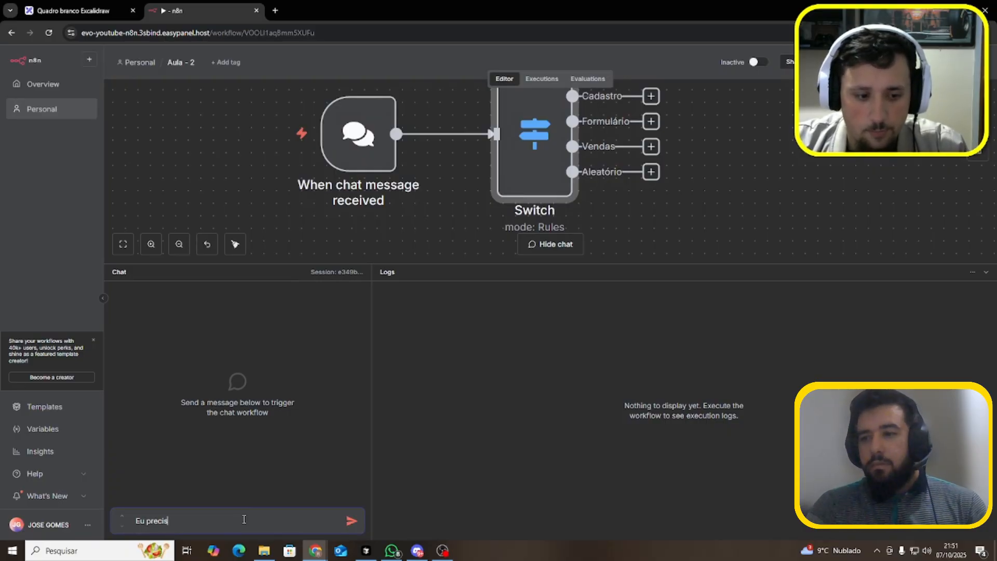
{"action": "type", "text": "o finalizar um"}
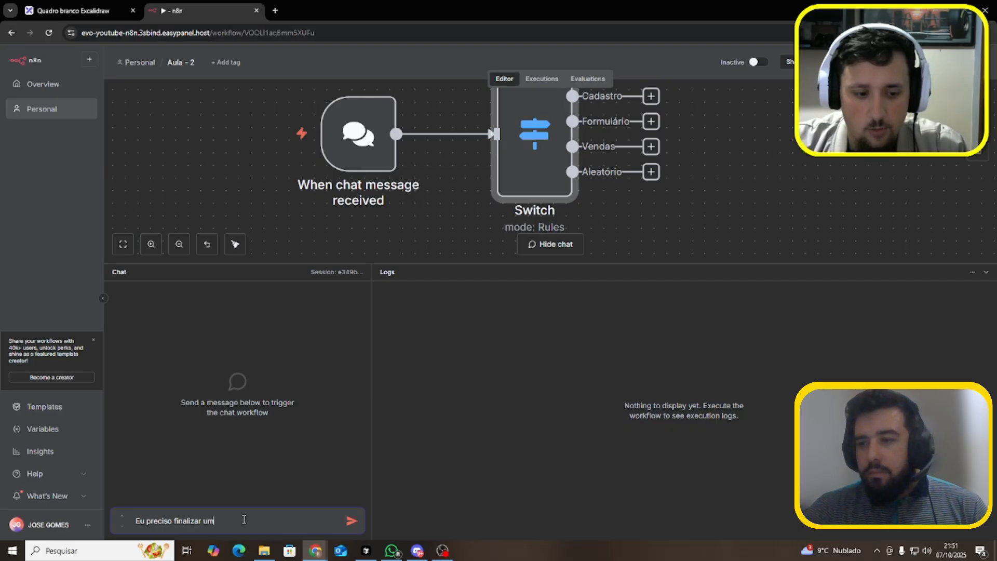
{"action": "type", "text": "a das m"}
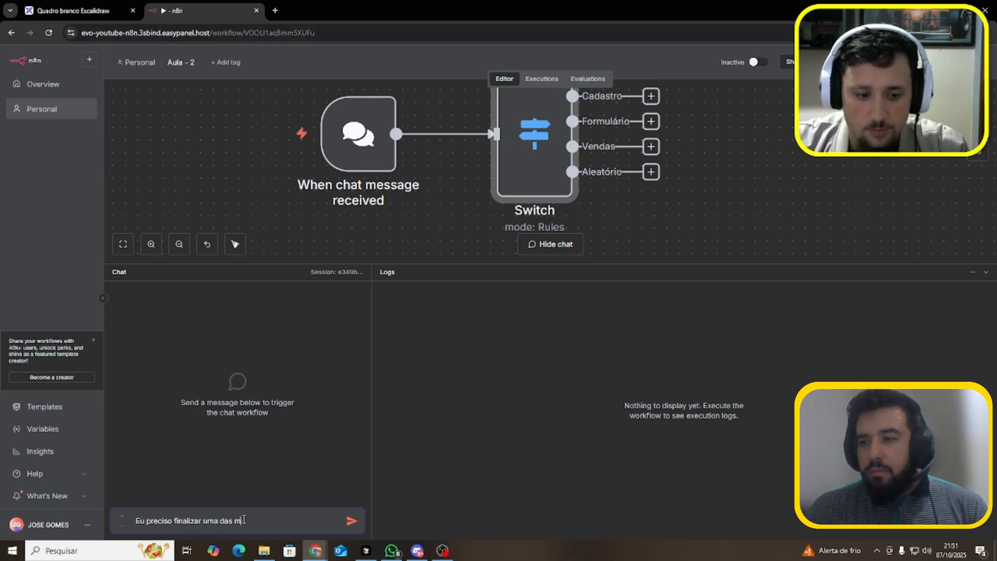
{"action": "type", "text": "inhas vendas"}
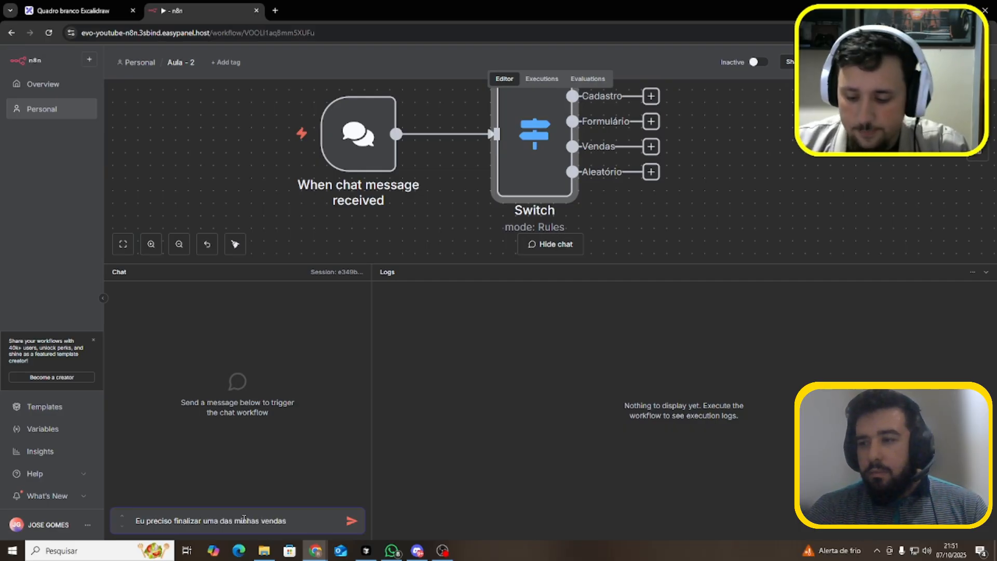
{"action": "type", "text": "."}
{"action": "key", "text": "Return"}
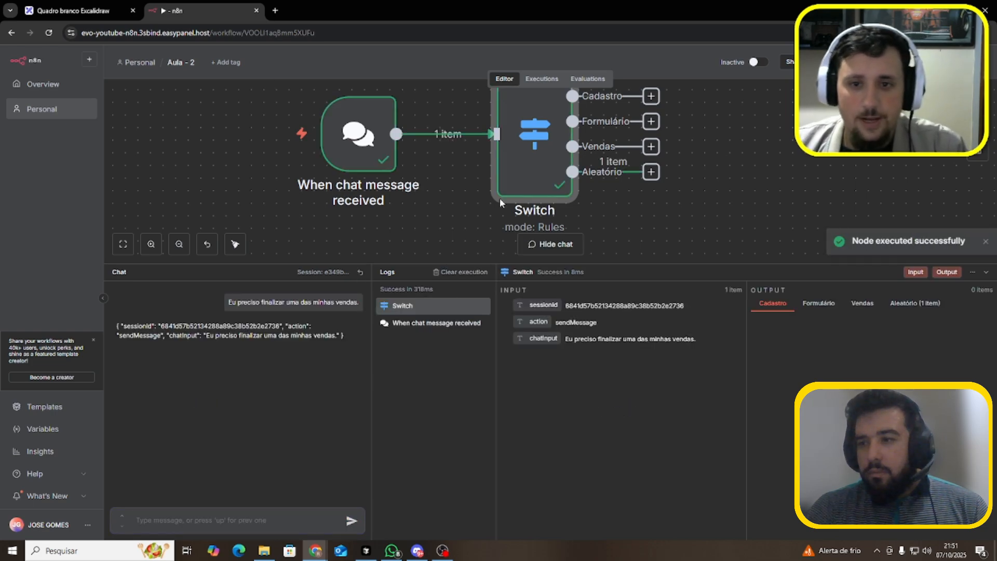
{"action": "scroll", "coordinate": [665, 221], "scroll_direction": "up", "scroll_amount": 3}
{"action": "scroll", "coordinate": [648, 255], "scroll_direction": "down", "scroll_amount": 3}
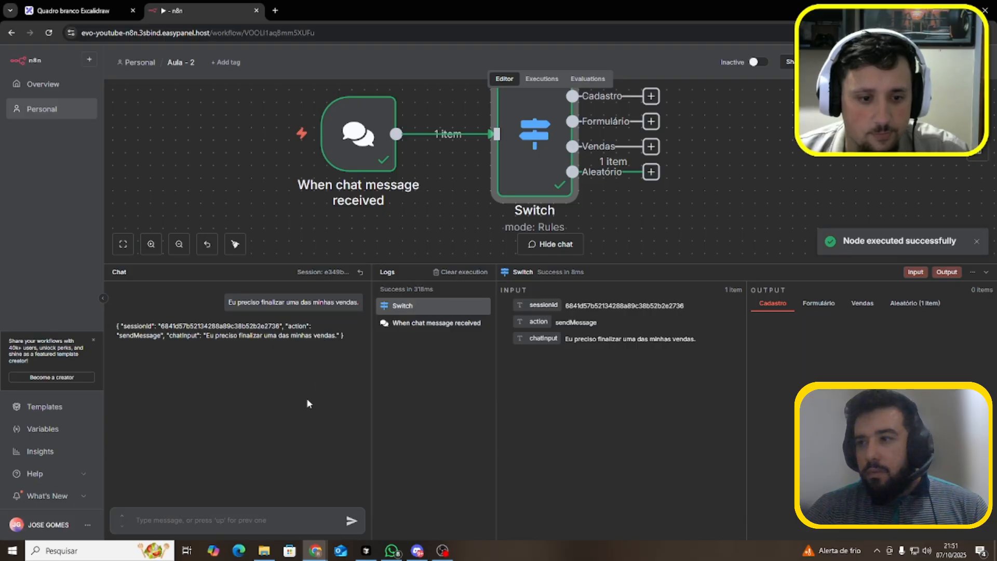
Try "Vendas." with a trailing period as the Vendas rule's comparison value and execute the Switch step
{"action": "double_click", "coordinate": [513, 186]}
{"action": "scroll", "coordinate": [442, 405], "scroll_direction": "down", "scroll_amount": 3}
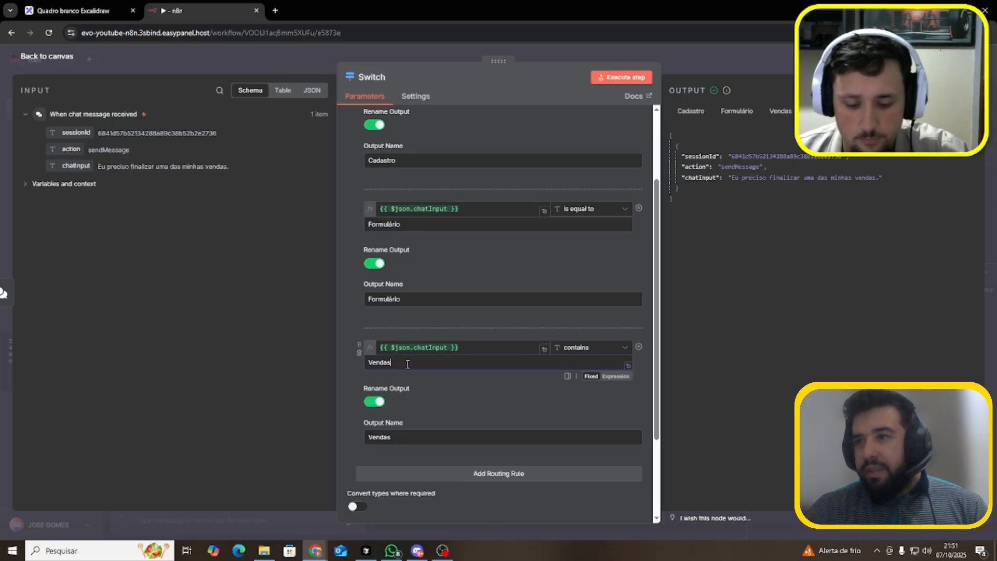
{"action": "type", "text": "."}
{"action": "left_click", "coordinate": [630, 77]}
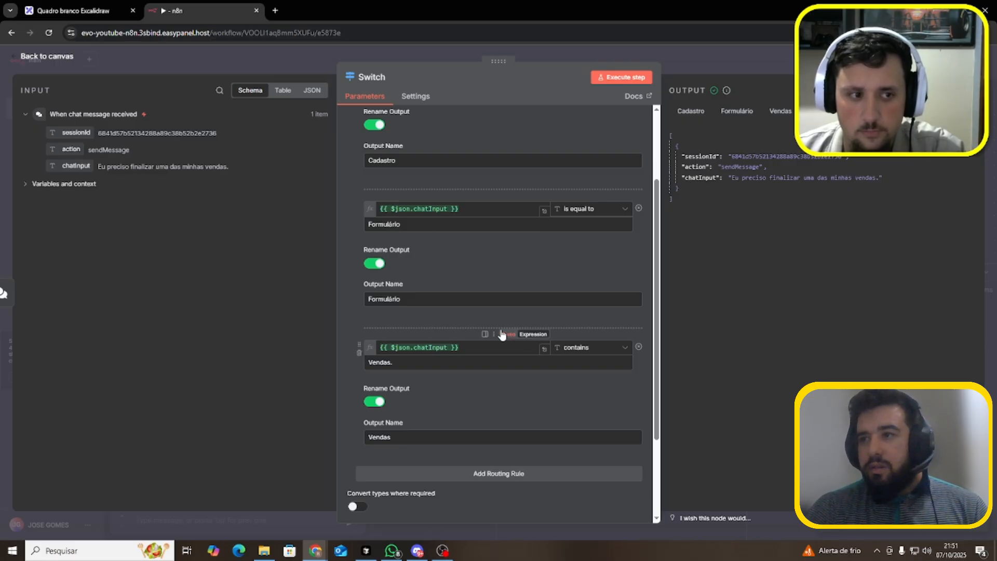
Set the Vendas rule's comparison value to lowercase "vendas" without the period and execute the Switch step
{"action": "left_click", "coordinate": [371, 361]}
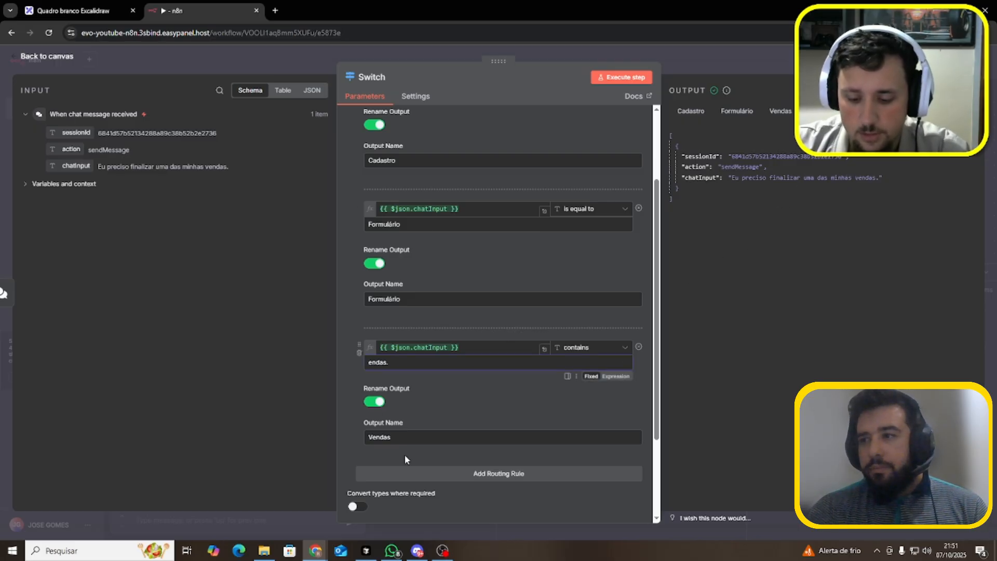
{"action": "left_click", "coordinate": [424, 364]}
{"action": "key", "text": "BackSpace"}
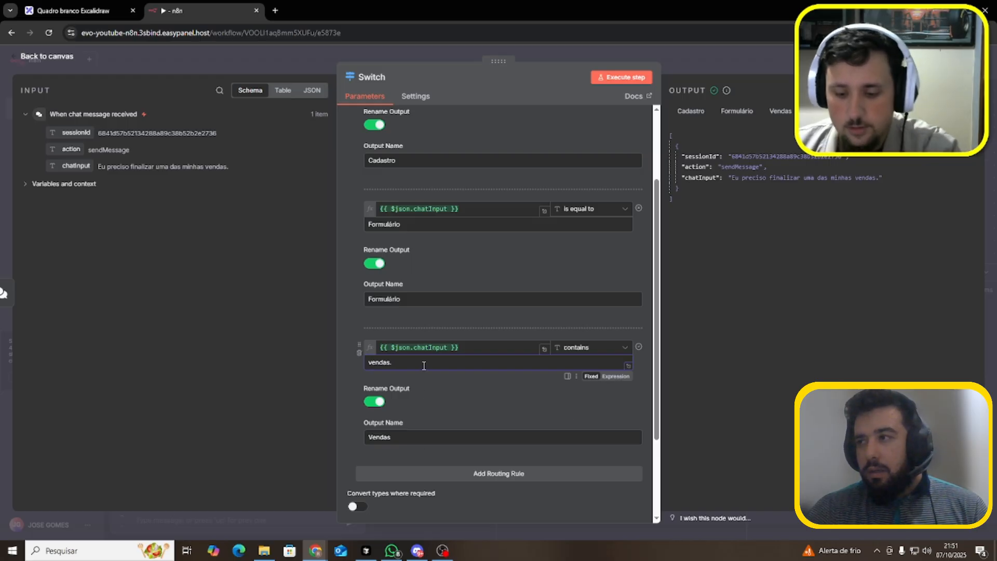
{"action": "left_click", "coordinate": [610, 77]}
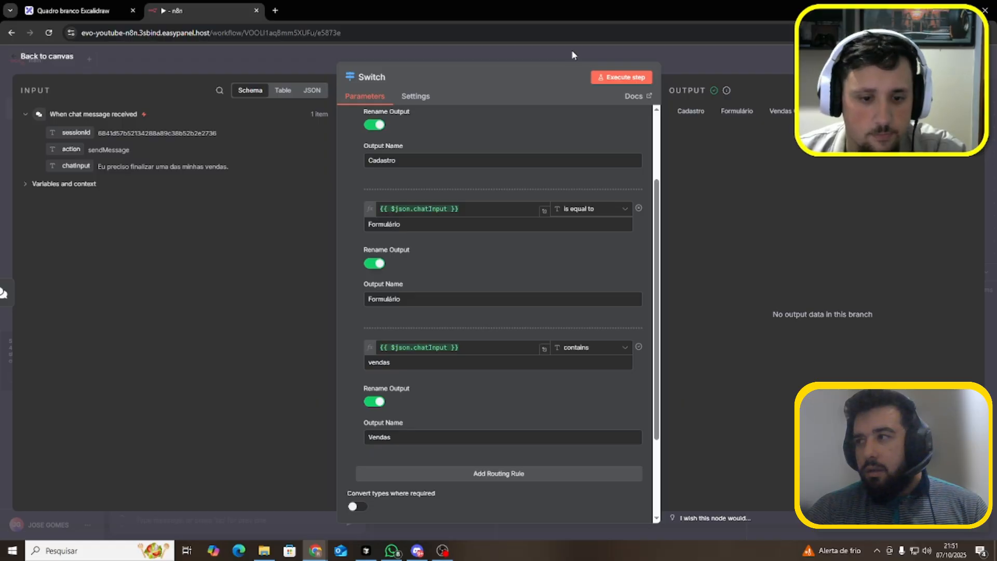
Shorten the Vendas rule's comparison value to "venda" and return to the canvas
{"action": "left_click", "coordinate": [434, 364]}
{"action": "key", "text": "BackSpace"}
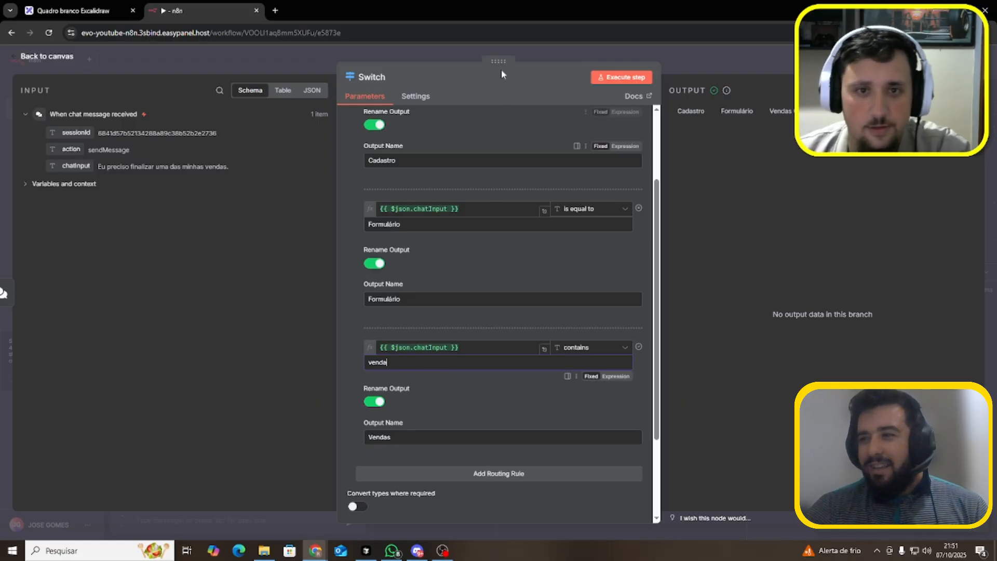
{"action": "left_click", "coordinate": [447, 48]}
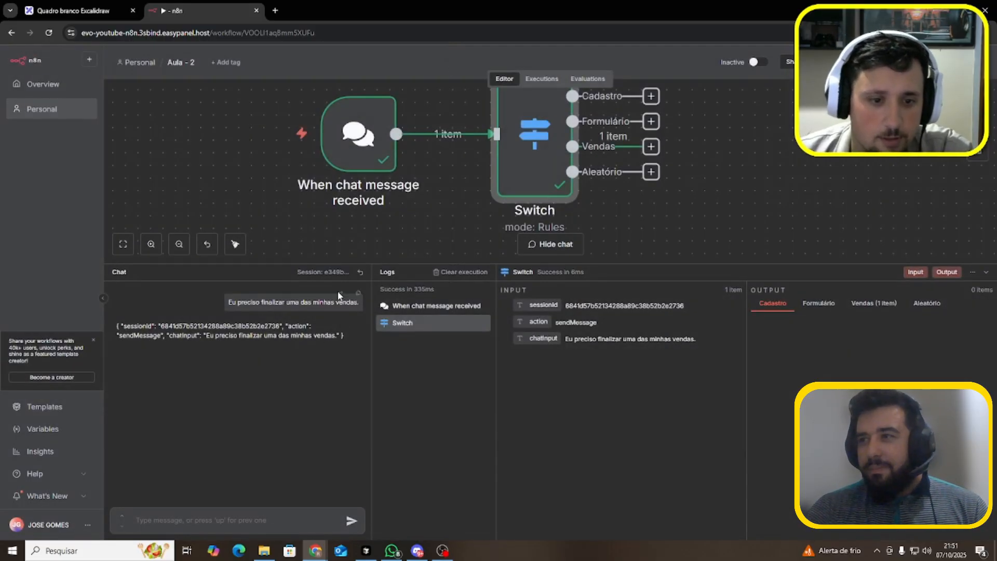
Reset the chat session and send the test message "Eu gostaria de finalizar uma venda" to the workflow
{"action": "left_click", "coordinate": [360, 276]}
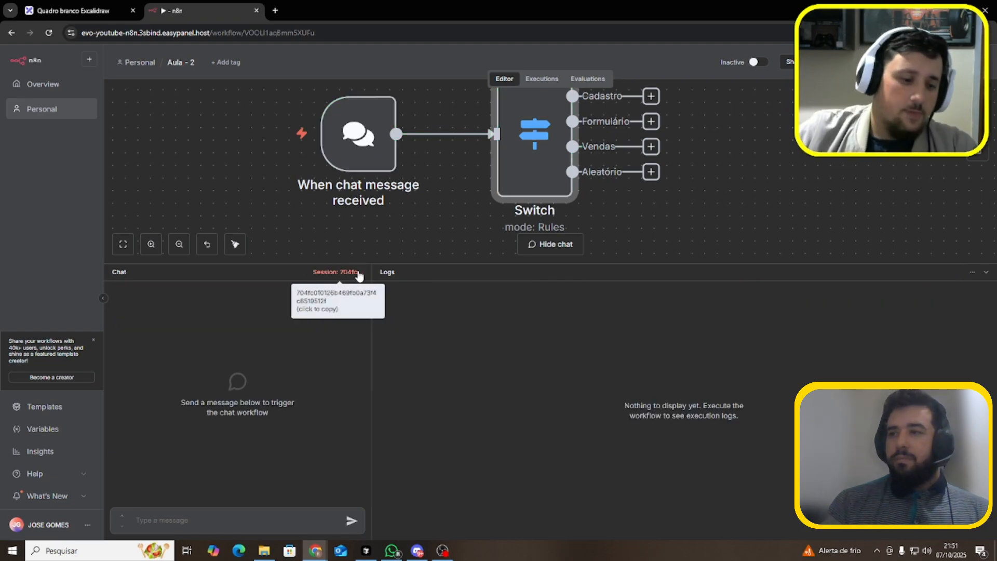
{"action": "left_click", "coordinate": [244, 148]}
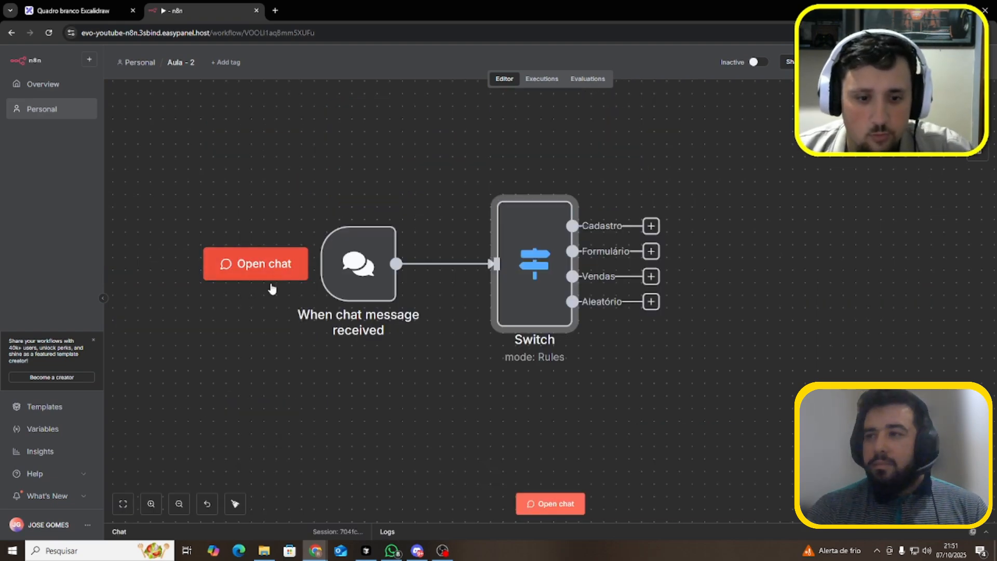
{"action": "left_click", "coordinate": [550, 504]}
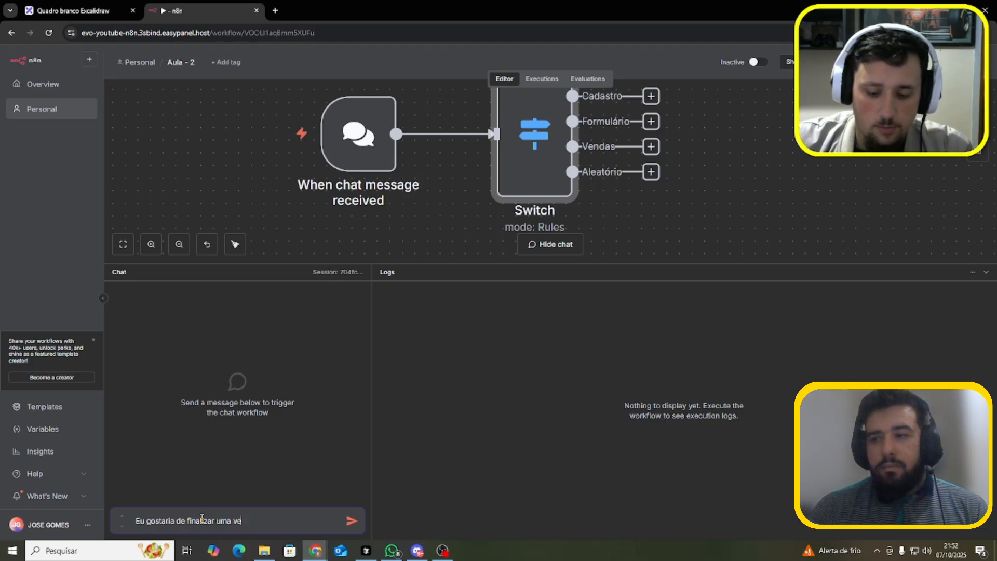
{"action": "key", "text": "Return"}
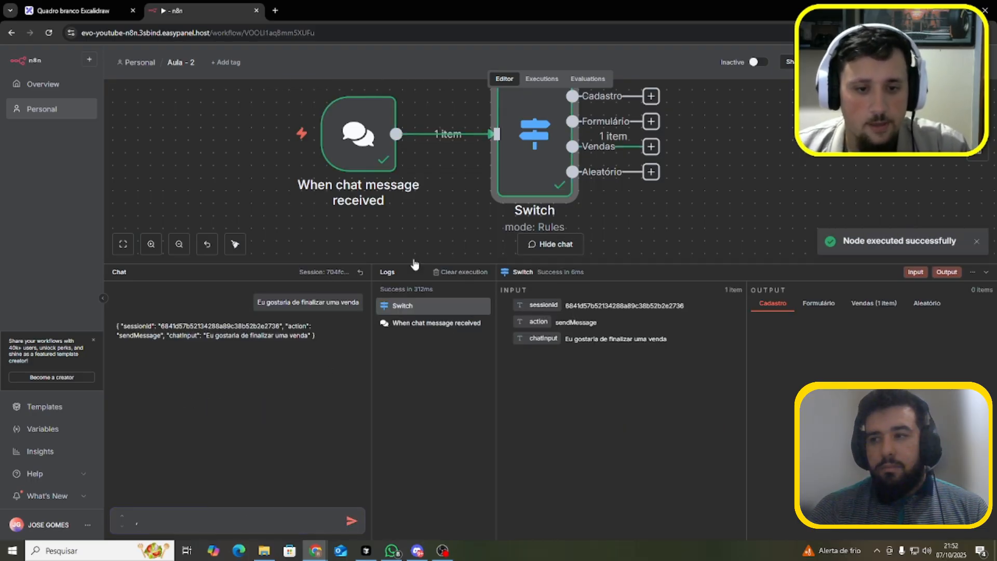
{"action": "scroll", "coordinate": [525, 134], "scroll_direction": "up", "scroll_amount": 1}
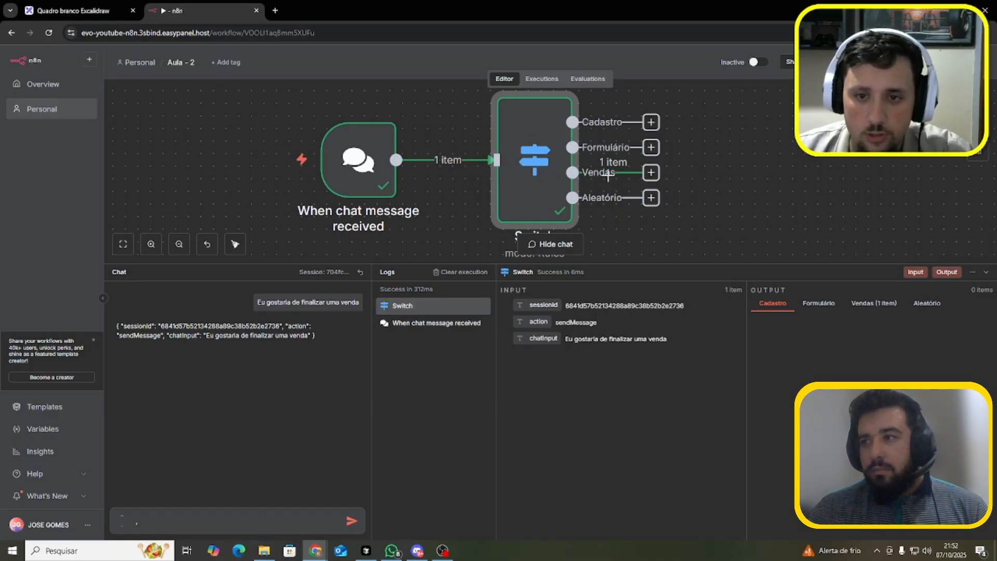
Inspect the Vendas rule's chatInput expression result and comparison value in the Switch node, and close the node and the chat
{"action": "double_click", "coordinate": [528, 182]}
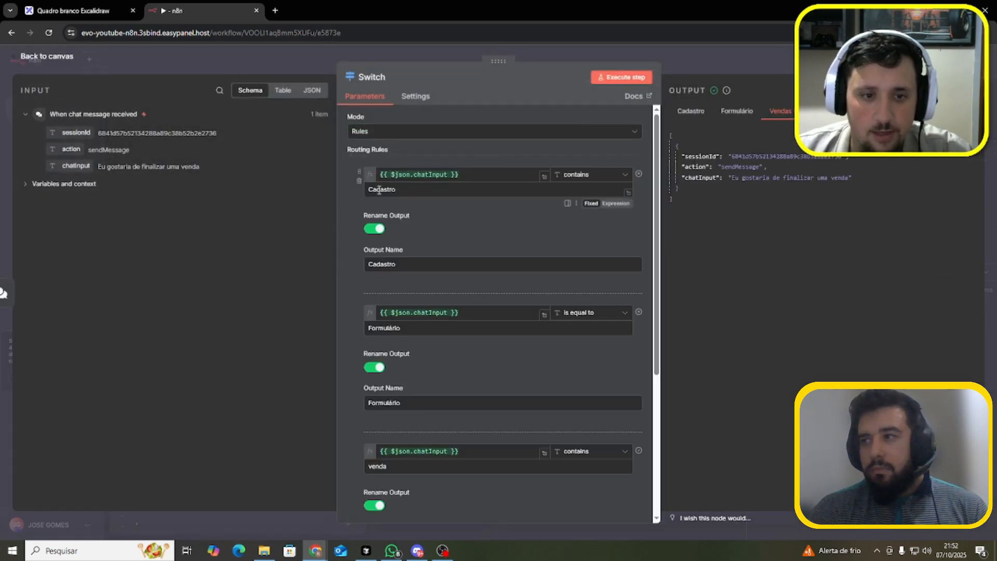
{"action": "scroll", "coordinate": [395, 312], "scroll_direction": "down", "scroll_amount": 3}
{"action": "scroll", "coordinate": [378, 322], "scroll_direction": "down", "scroll_amount": 2}
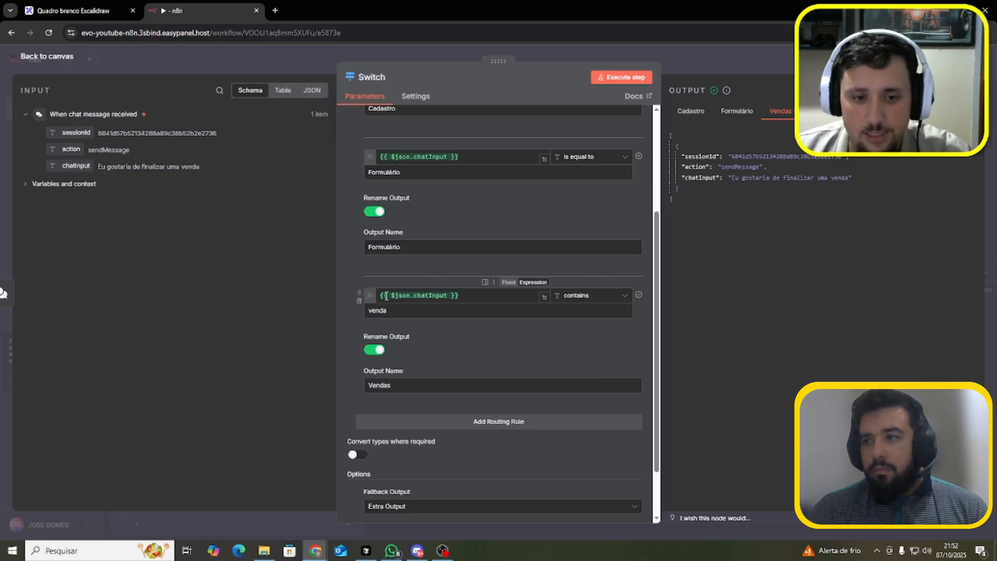
{"action": "left_click", "coordinate": [462, 297]}
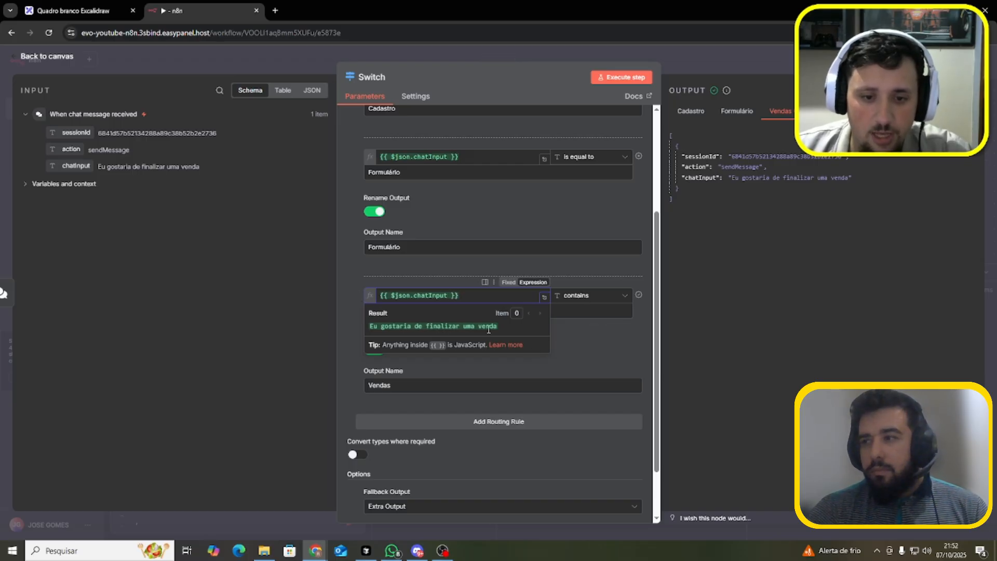
{"action": "left_click", "coordinate": [574, 347]}
{"action": "left_click_drag", "start_coordinate": [398, 311], "coordinate": [332, 301]}
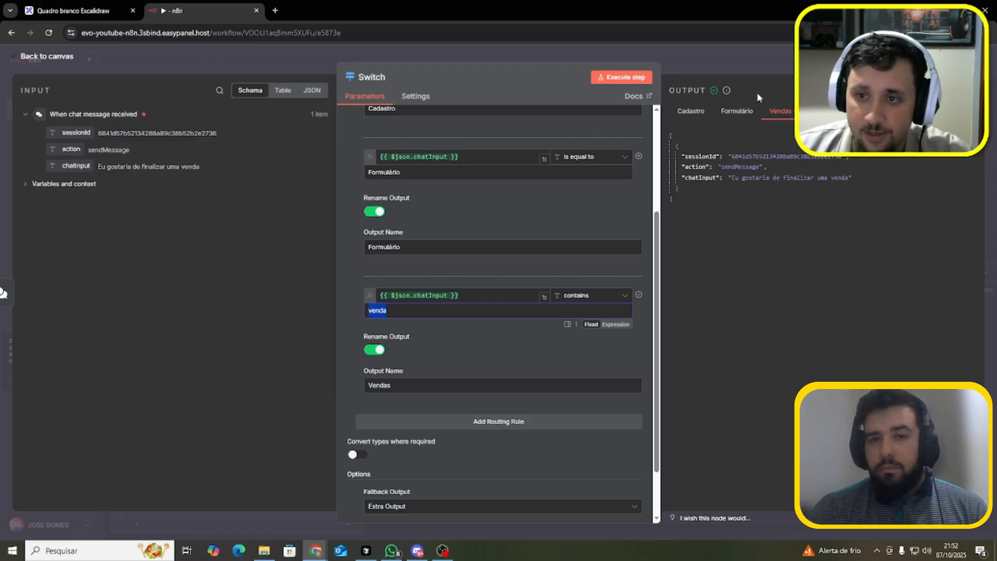
{"action": "key", "text": "Escape"}
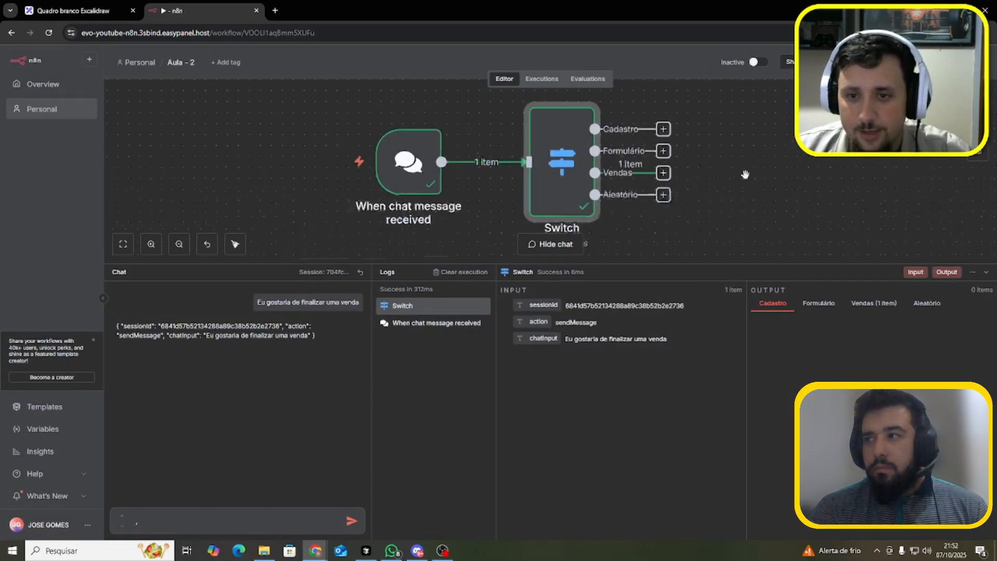
{"action": "scroll", "coordinate": [744, 175], "scroll_direction": "down", "scroll_amount": 2}
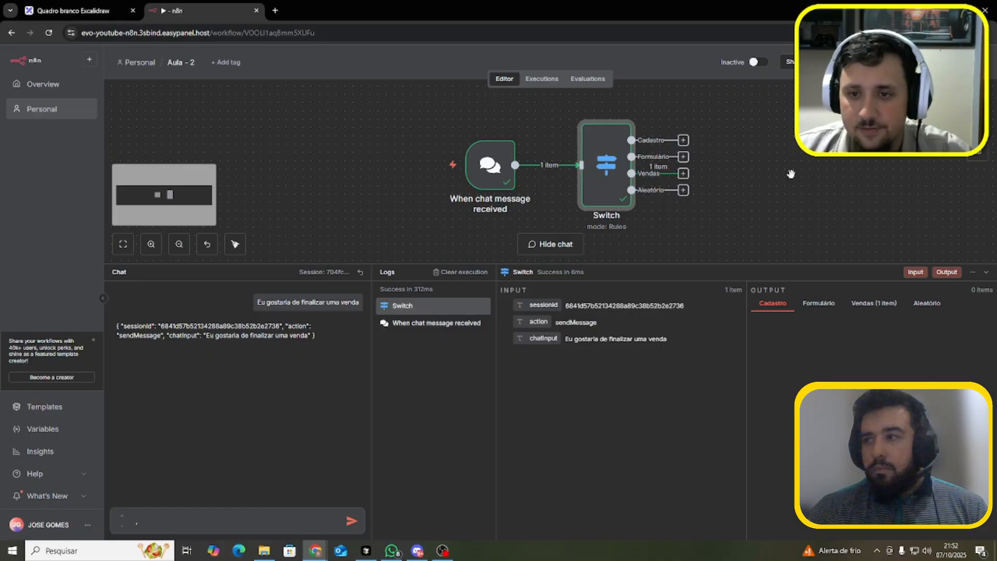
{"action": "left_click", "coordinate": [980, 273]}
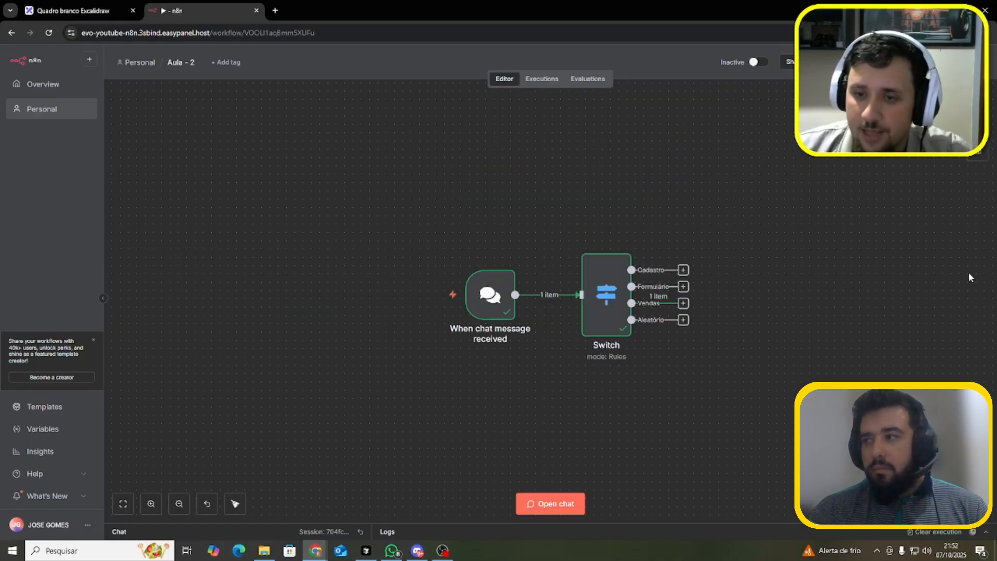
{"action": "left_click", "coordinate": [120, 507]}
{"action": "left_click_drag", "start_coordinate": [432, 162], "coordinate": [820, 434]}
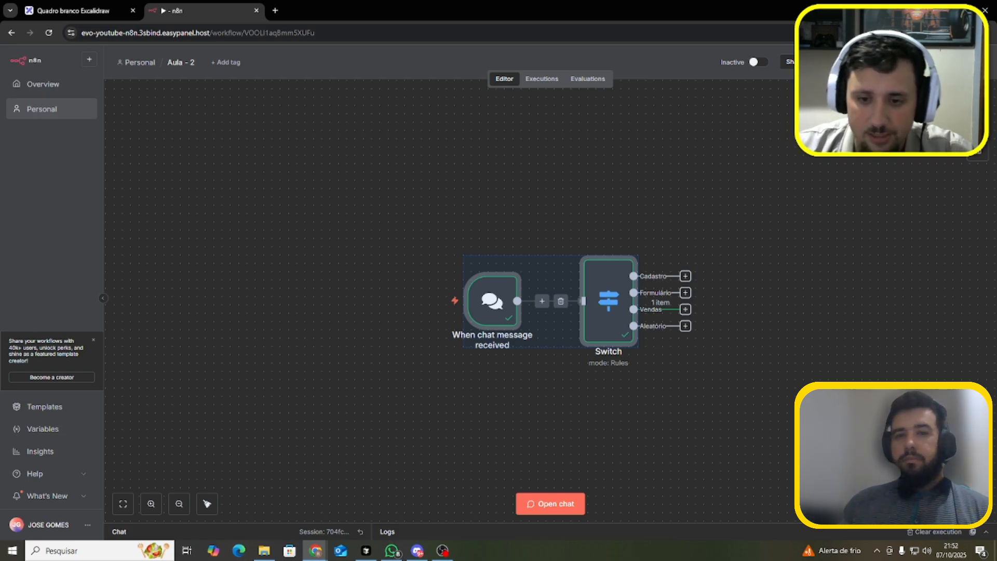
{"action": "left_click", "coordinate": [697, 204]}
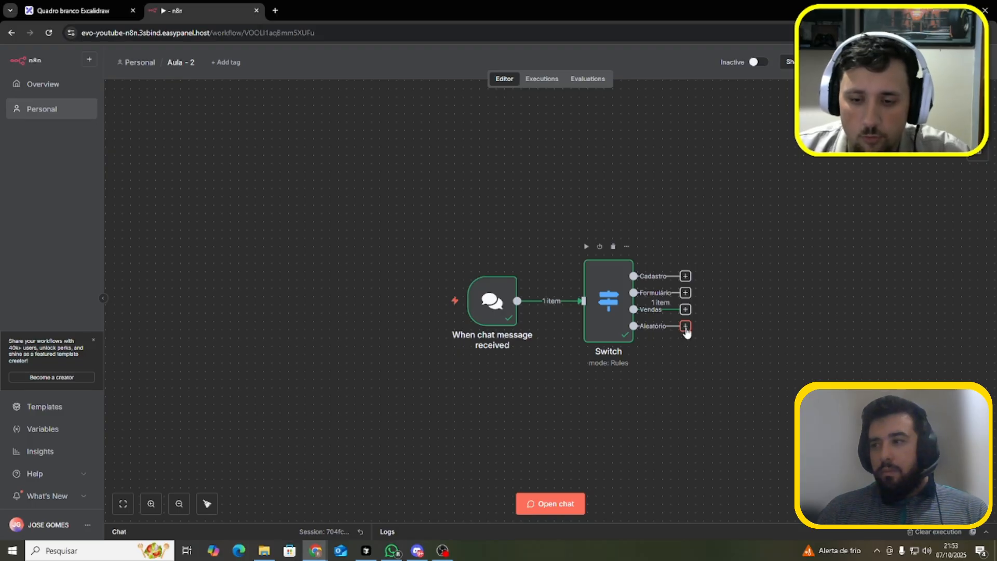
{"action": "left_click_drag", "start_coordinate": [631, 347], "coordinate": [632, 349]}
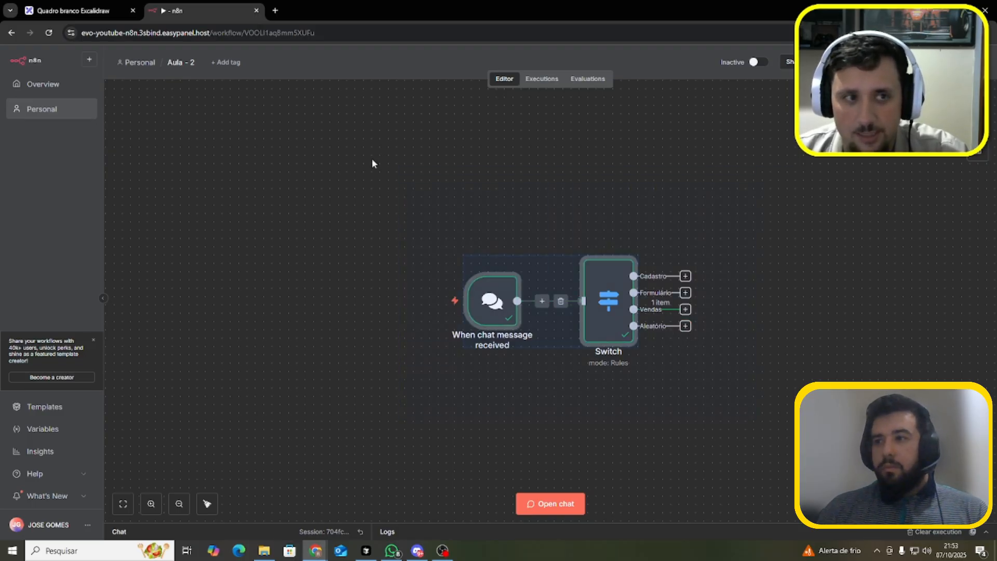
{"action": "left_click", "coordinate": [93, 7]}
{"action": "left_click", "coordinate": [166, 5]}
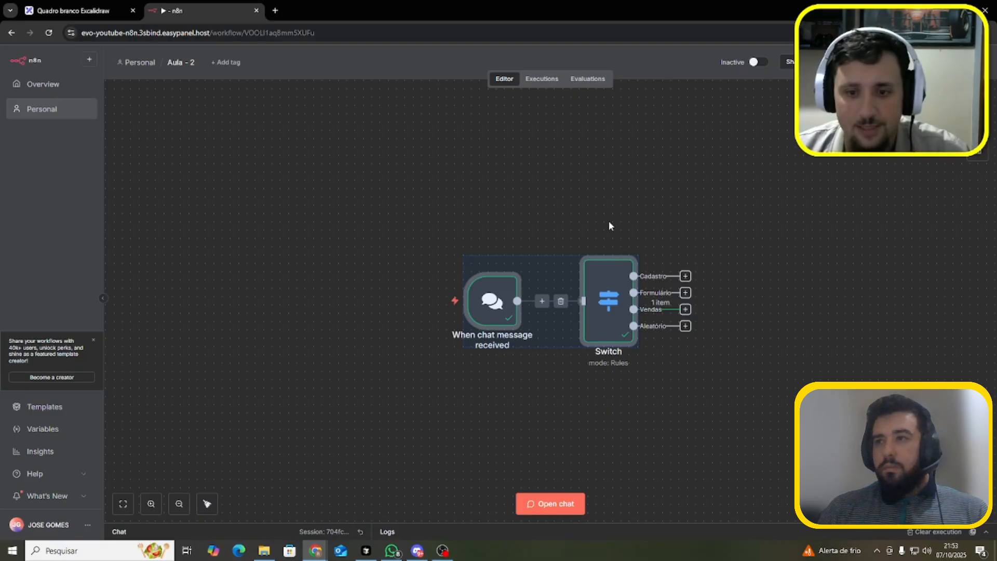
{"action": "left_click", "coordinate": [584, 239]}
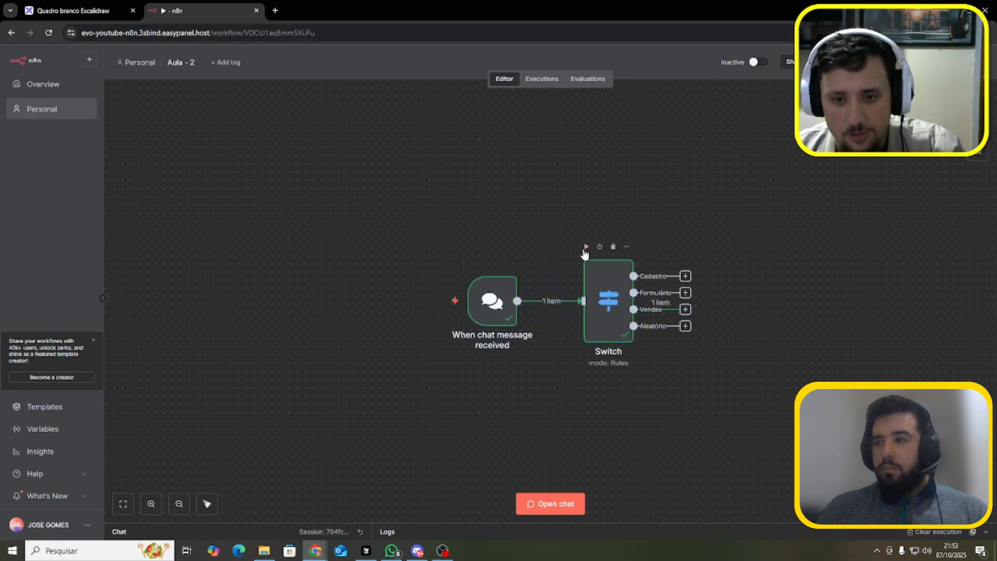
Capture a screenshot of the Switch node with its four outputs, paste it into the Excalidraw board beside the SWITCH arrows and enlarge it
{"action": "key", "text": "super+shift+s"}
{"action": "left_click_drag", "start_coordinate": [574, 251], "coordinate": [697, 345]}
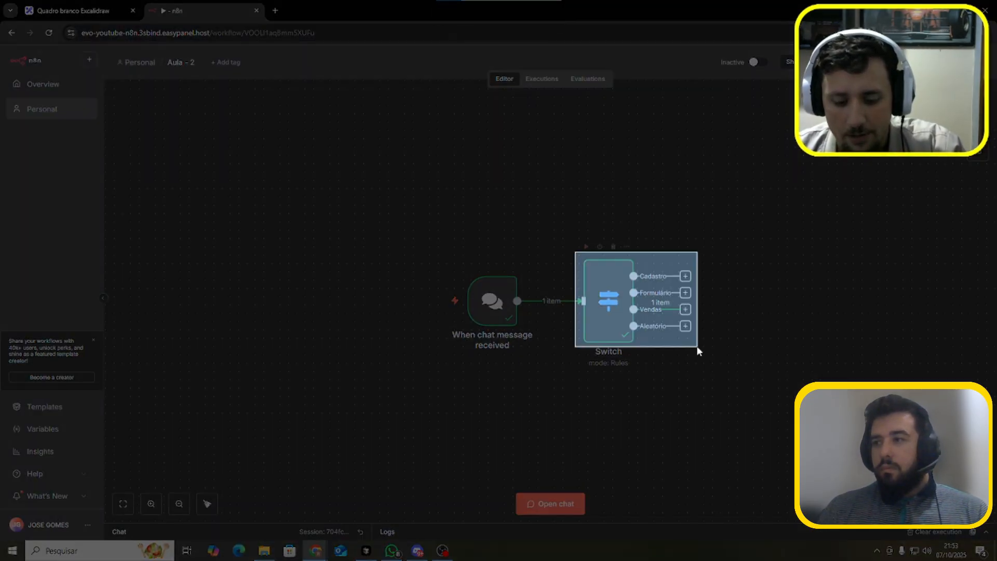
{"action": "left_click", "coordinate": [93, 7]}
{"action": "key", "text": "ctrl+v"}
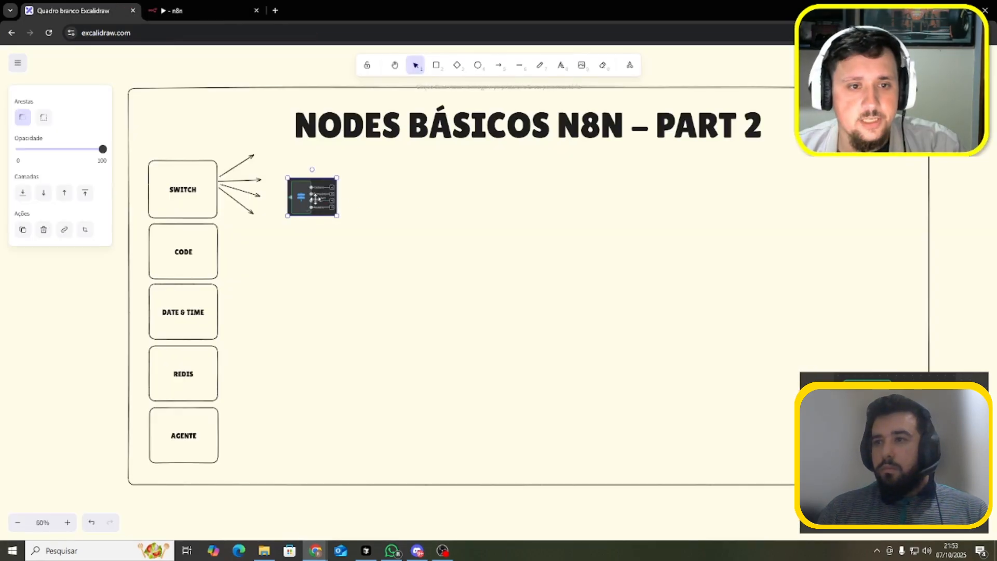
{"action": "left_click_drag", "start_coordinate": [301, 180], "coordinate": [298, 178]}
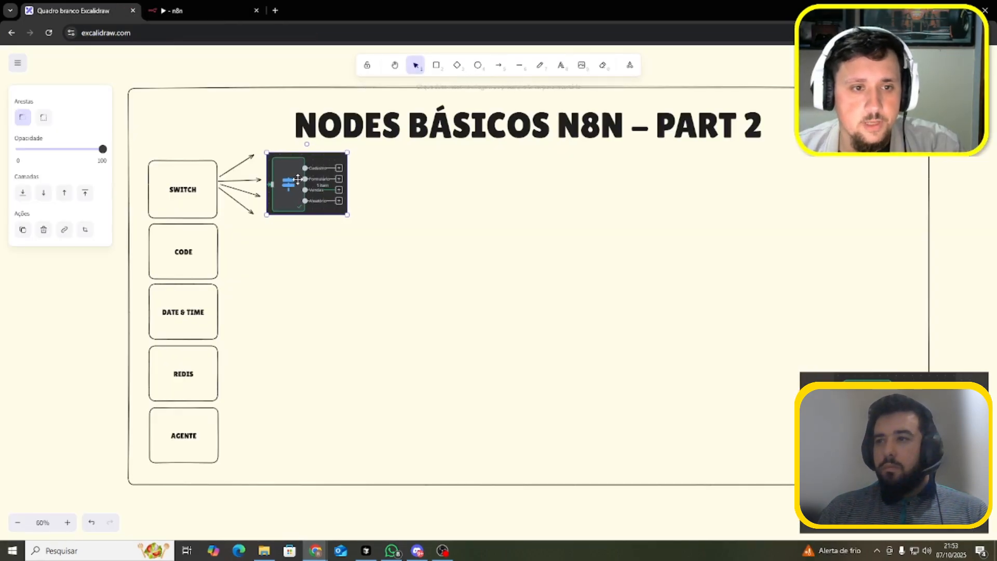
Draw three arrows extending outward from the Cadastro, Formulário and Vendas outputs of the pasted Switch image
{"action": "left_click", "coordinate": [498, 65]}
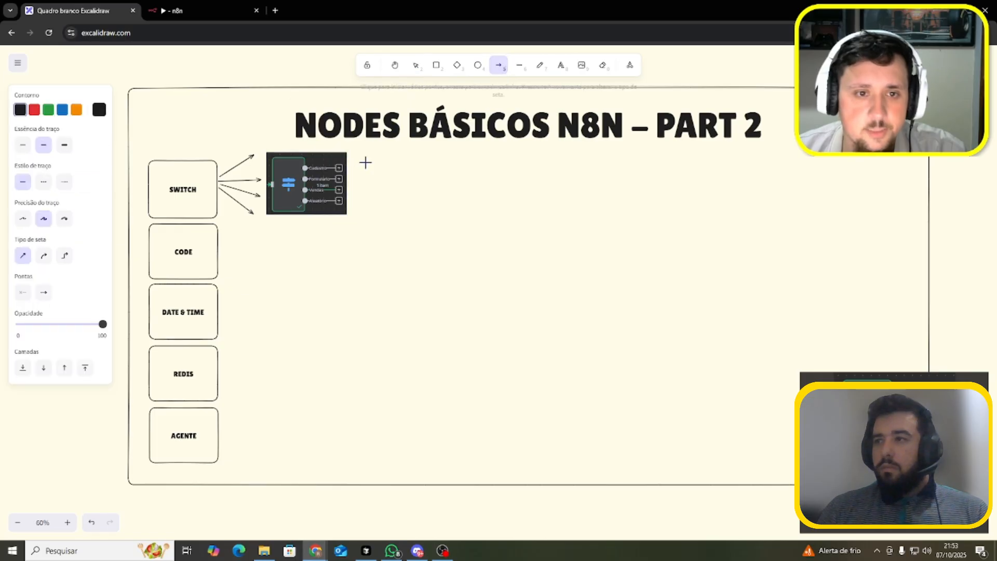
{"action": "left_click_drag", "start_coordinate": [350, 168], "coordinate": [411, 163]}
{"action": "key", "text": "a"}
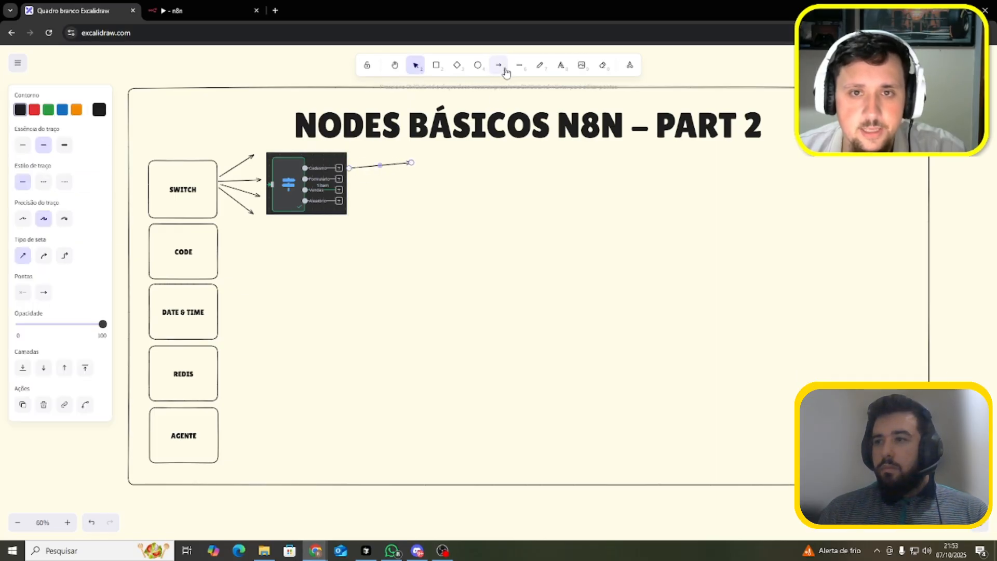
{"action": "left_click_drag", "start_coordinate": [351, 180], "coordinate": [406, 179]}
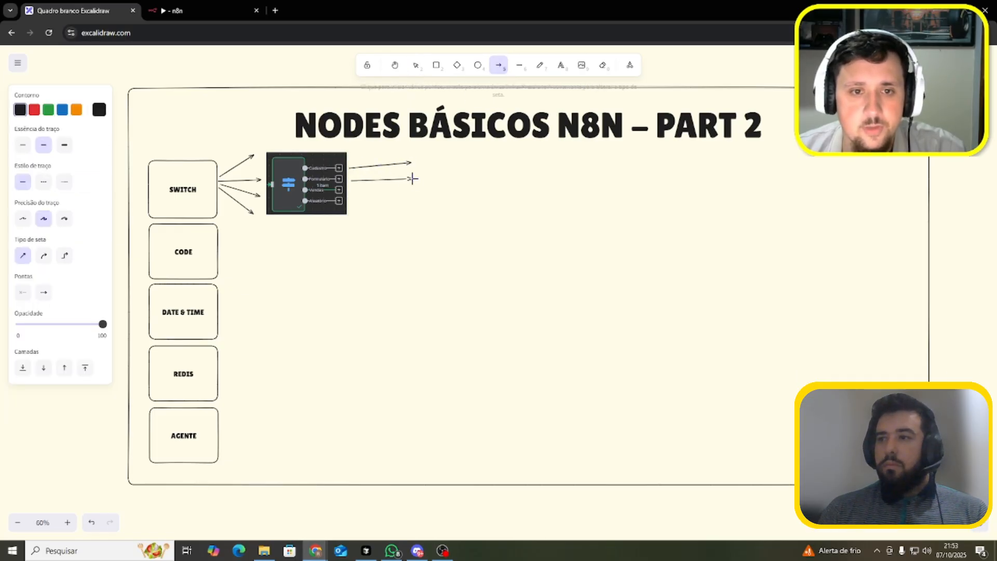
{"action": "key", "text": "a"}
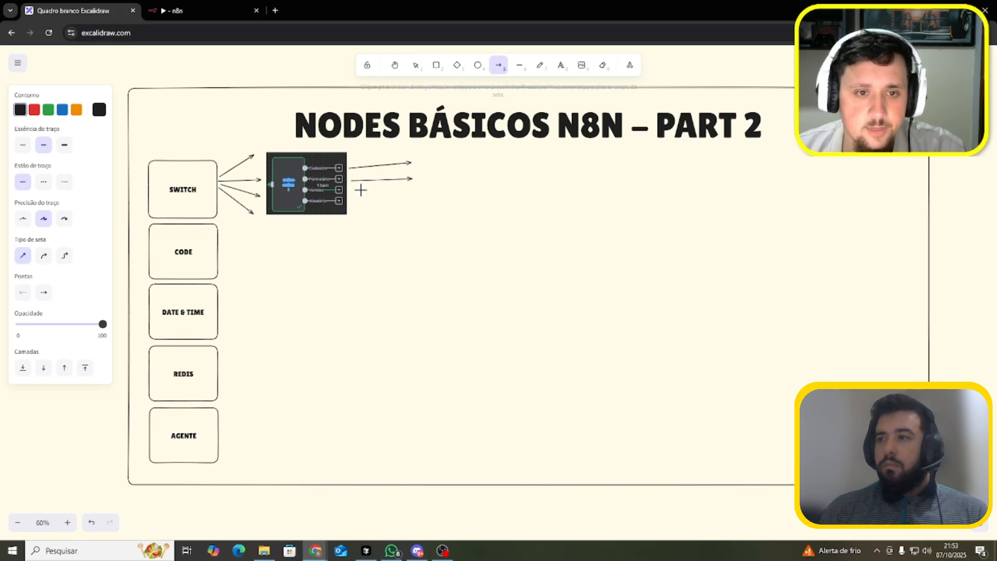
{"action": "left_click_drag", "start_coordinate": [409, 194], "coordinate": [411, 194]}
{"action": "left_click", "coordinate": [499, 65]}
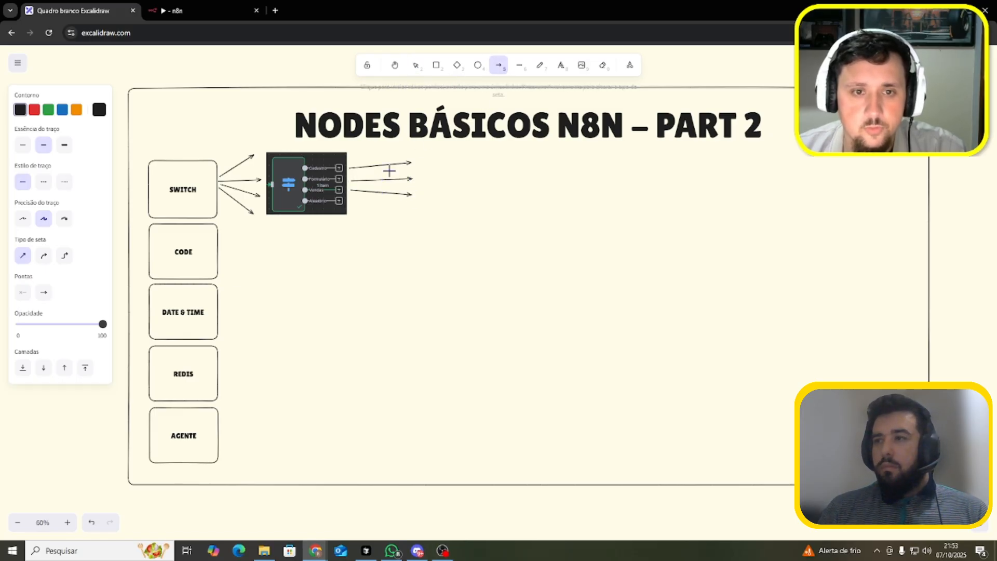
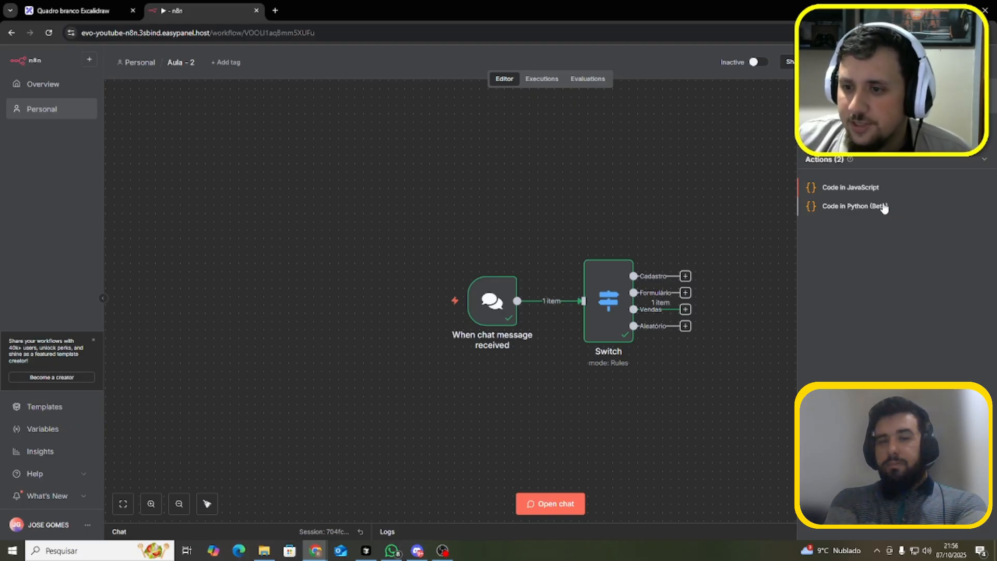
Add a Code in JavaScript node to the Aula - 2 workflow in n8n and connect it to the Switch's Vendas output
{"action": "left_click", "coordinate": [854, 188]}
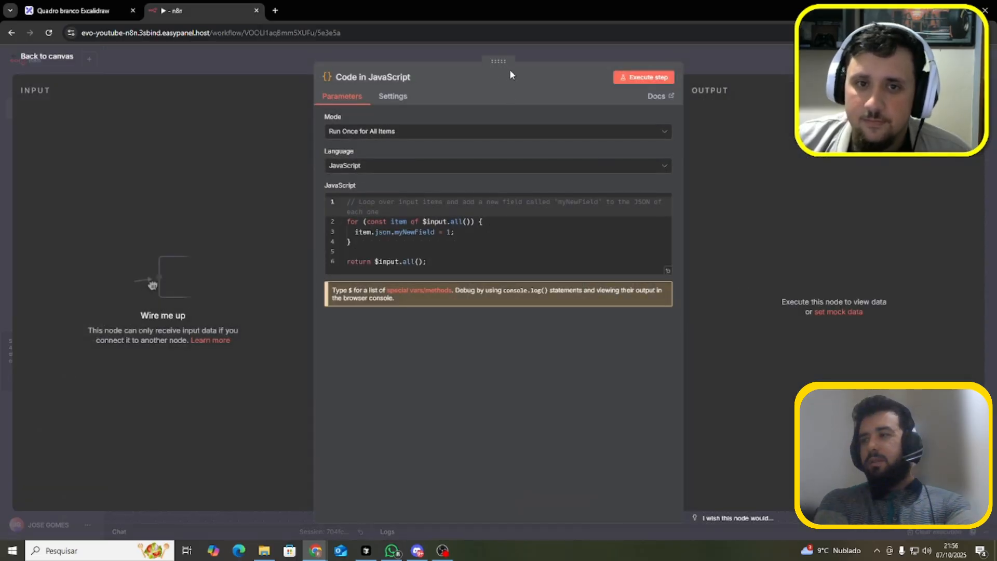
{"action": "left_click", "coordinate": [557, 55]}
{"action": "left_click_drag", "start_coordinate": [738, 260], "coordinate": [770, 218]}
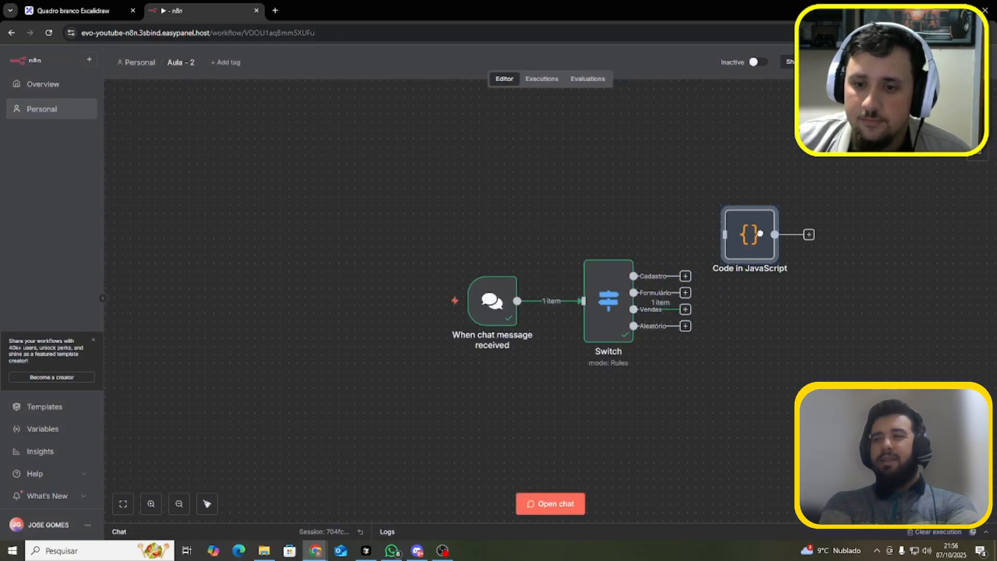
{"action": "left_click_drag", "start_coordinate": [707, 251], "coordinate": [802, 312]}
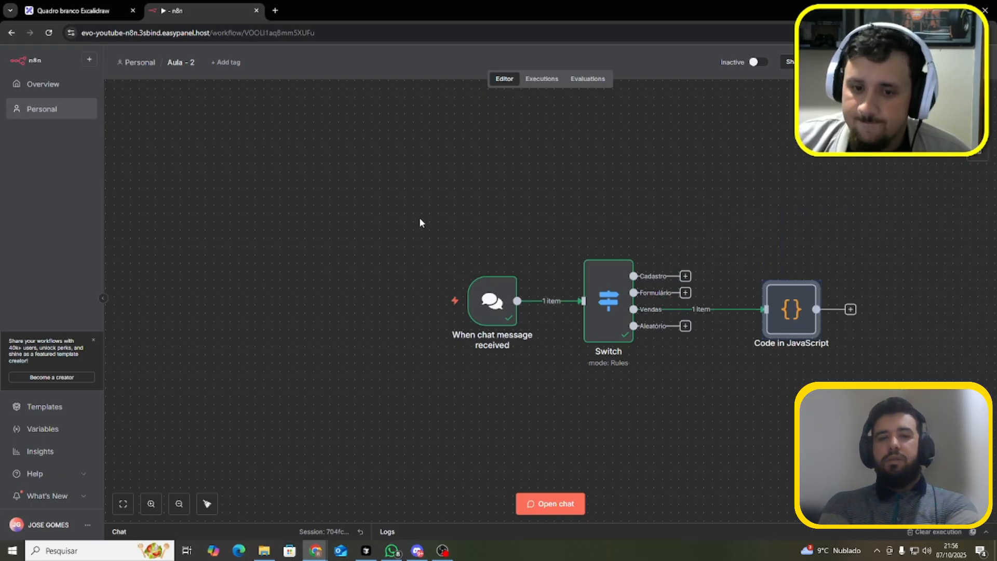
Move the chat trigger, Switch and Code in JavaScript nodes together to free canvas space beyond the Code node
{"action": "left_click_drag", "start_coordinate": [414, 216], "coordinate": [879, 405]}
{"action": "left_click_drag", "start_coordinate": [777, 315], "coordinate": [561, 249]}
{"action": "left_click", "coordinate": [592, 292]}
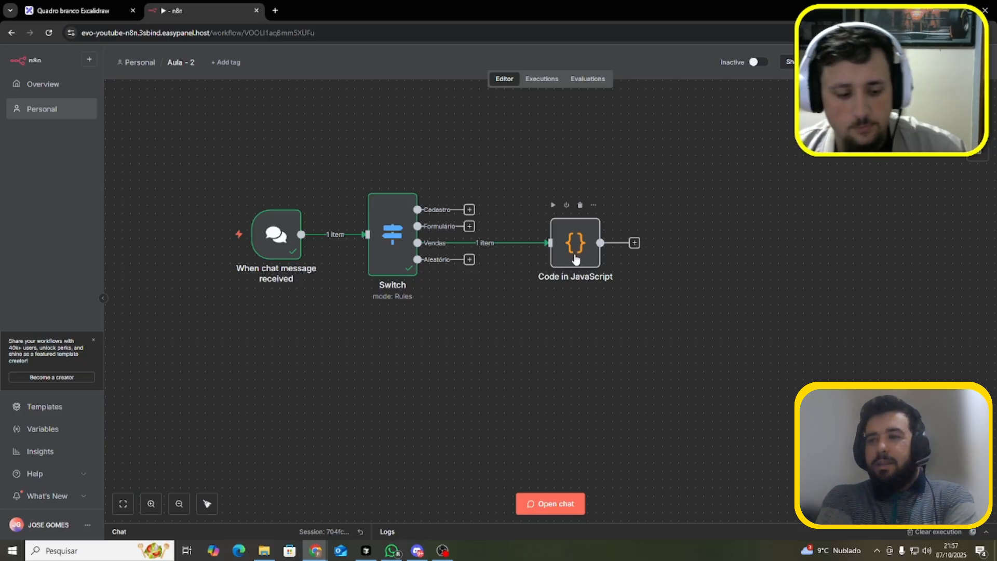
{"action": "left_click_drag", "start_coordinate": [512, 162], "coordinate": [669, 332]}
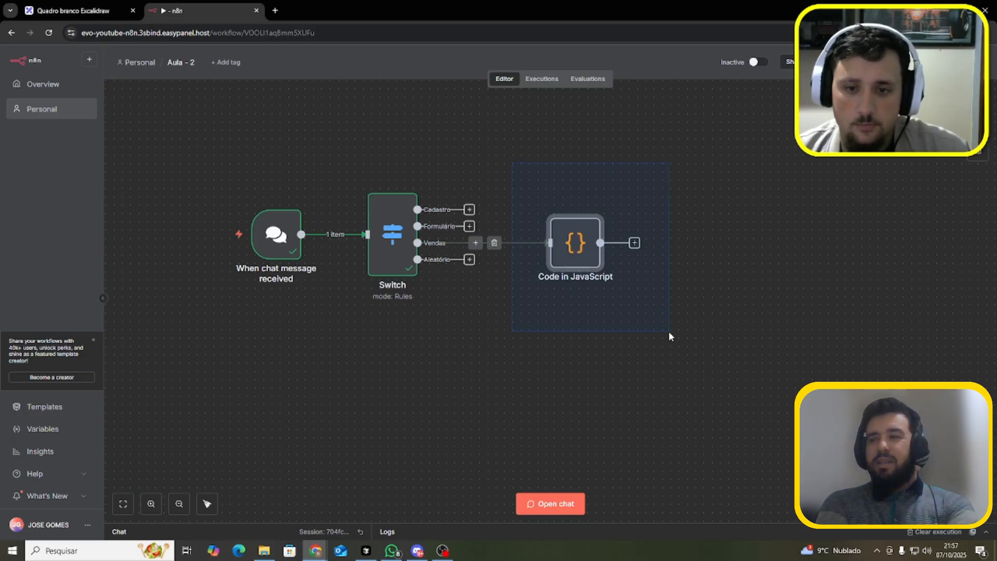
{"action": "left_click", "coordinate": [682, 322]}
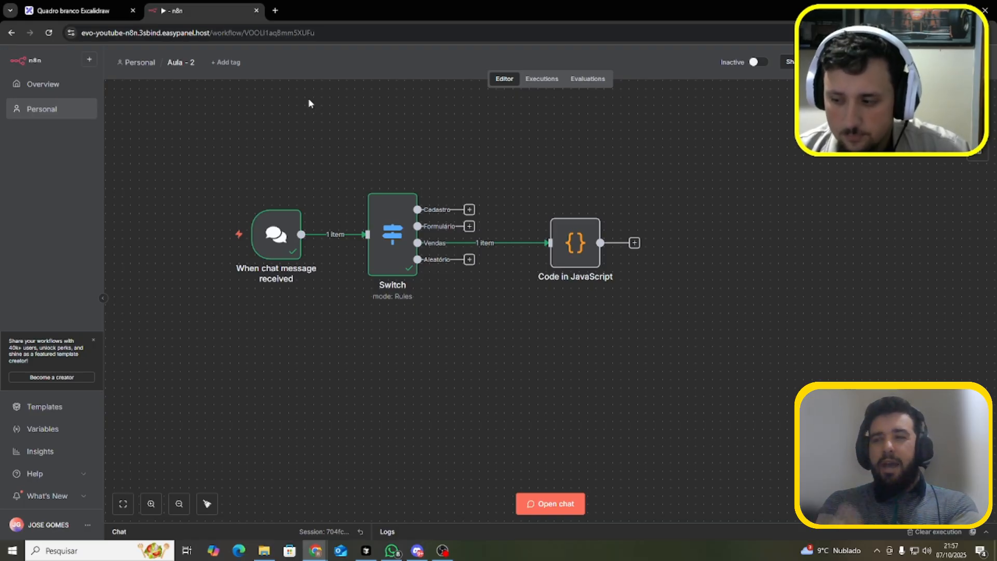
Open the existing "Motoboy - Novo" workflow in a separate browser tab alongside the Aula - 2 workflow
{"action": "middle_click", "coordinate": [145, 65]}
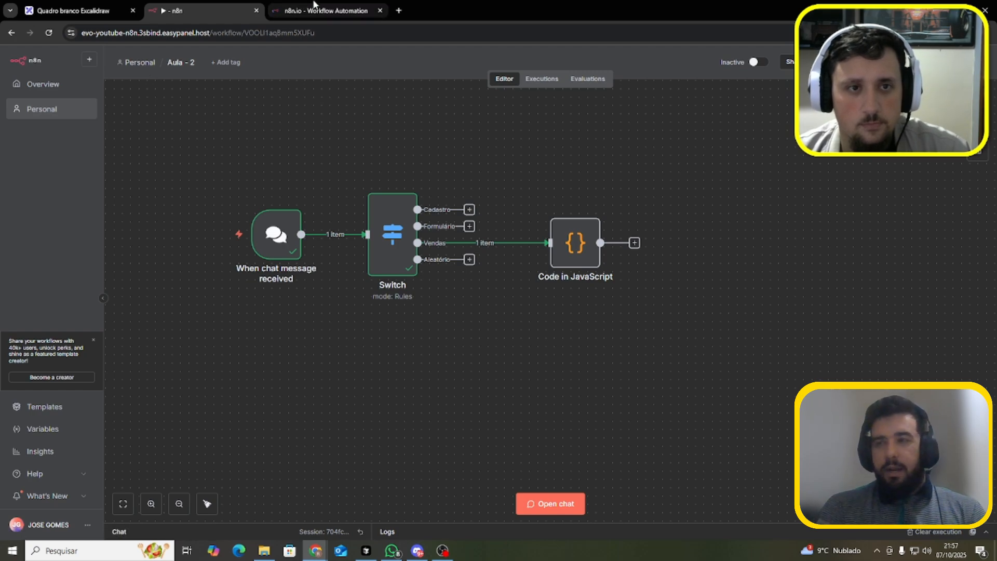
{"action": "middle_click", "coordinate": [314, 5]}
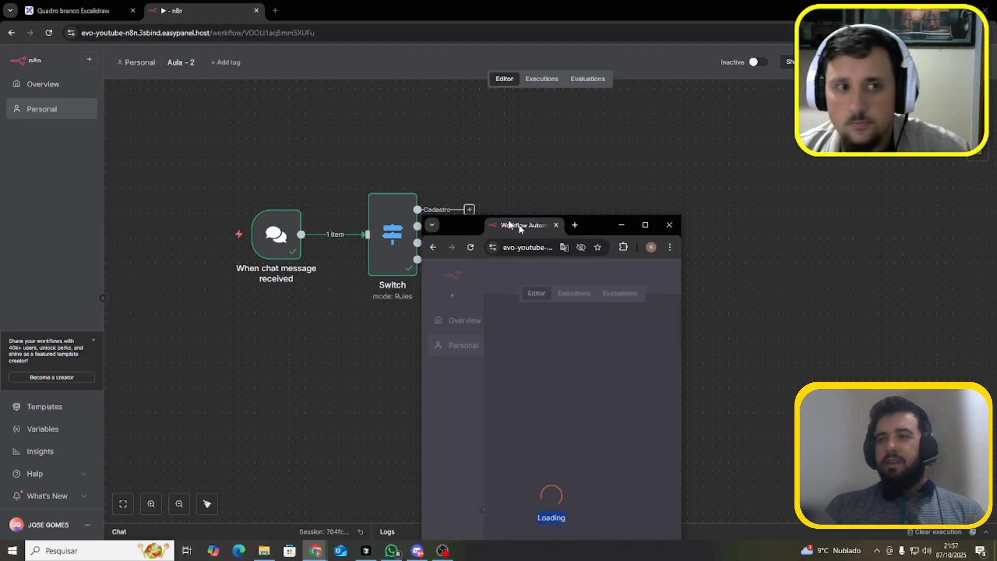
{"action": "left_click_drag", "start_coordinate": [520, 226], "coordinate": [367, 13]}
{"action": "left_click", "coordinate": [226, 7]}
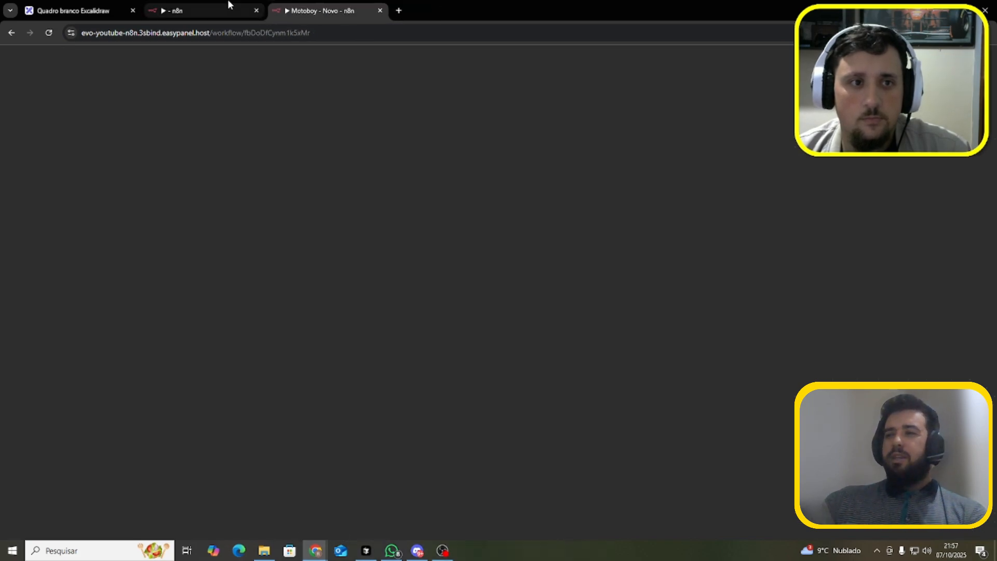
{"action": "left_click", "coordinate": [315, 6]}
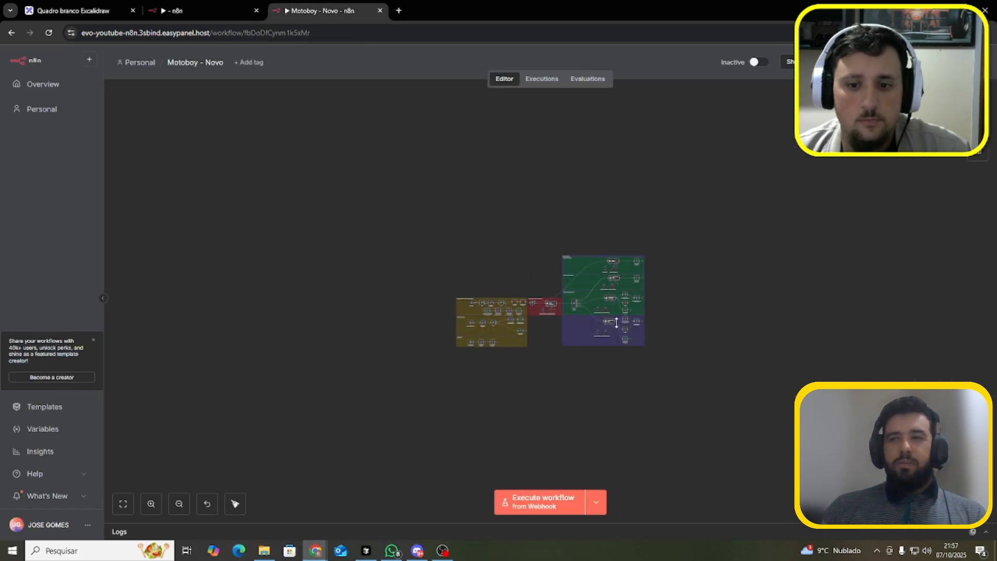
Open the Code node that follows the Cadastro Banco Combustível agent in the RESUMO E CADASTRO SYSTEM section
{"action": "scroll", "coordinate": [629, 338], "scroll_direction": "up", "scroll_amount": 10}
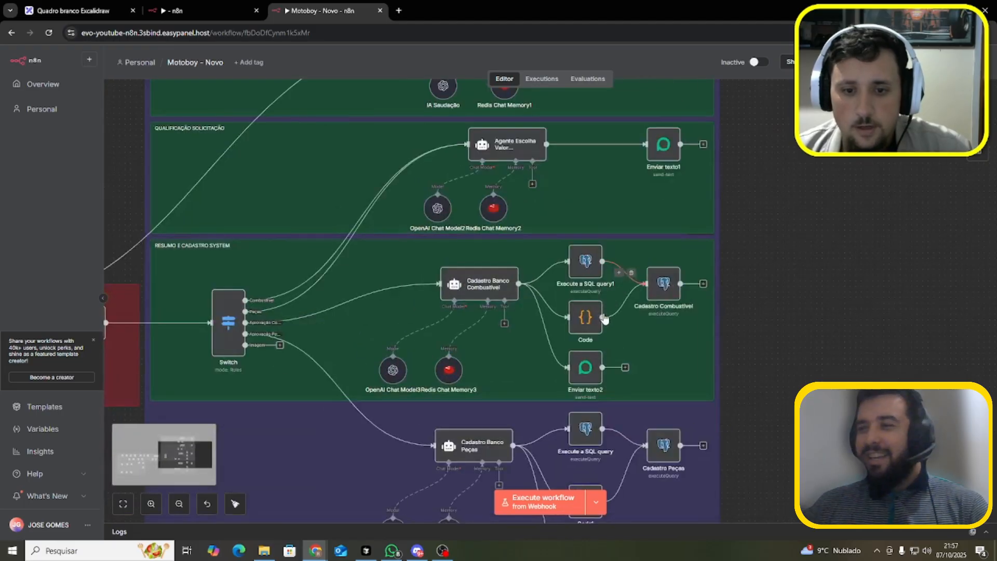
{"action": "scroll", "coordinate": [605, 319], "scroll_direction": "up", "scroll_amount": 2}
{"action": "scroll", "coordinate": [602, 326], "scroll_direction": "up", "scroll_amount": 3}
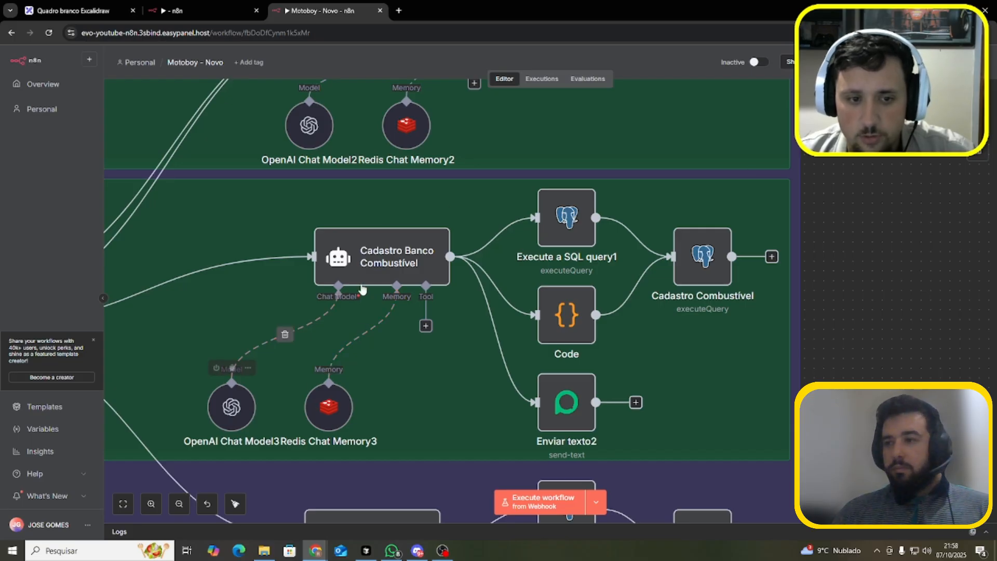
{"action": "left_click", "coordinate": [574, 320]}
{"action": "double_click", "coordinate": [574, 319]}
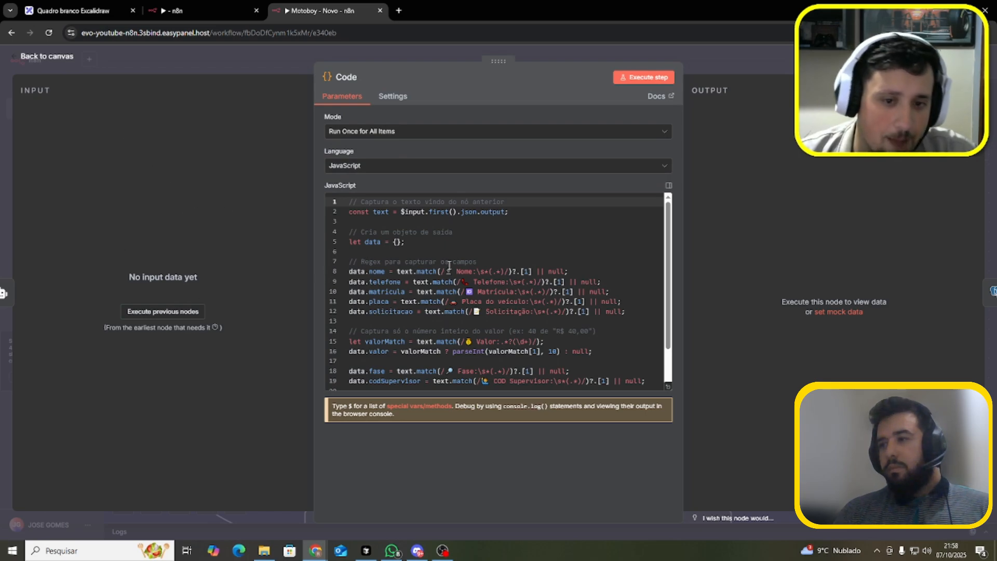
Examine the code's input text capture, output object and field regexes such as Nome, and return to the canvas
{"action": "left_click_drag", "start_coordinate": [484, 261], "coordinate": [346, 264]}
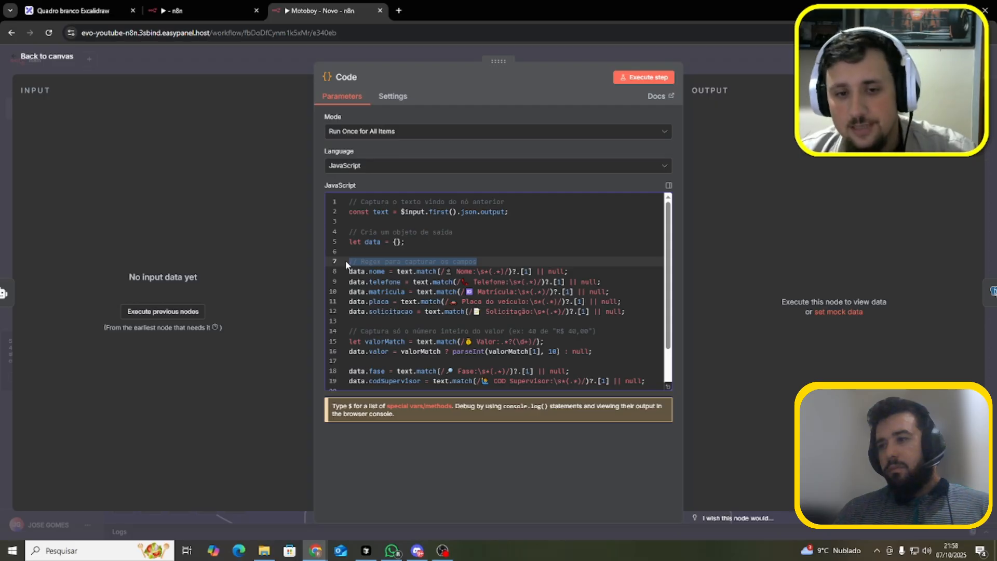
{"action": "left_click_drag", "start_coordinate": [519, 212], "coordinate": [348, 213]}
{"action": "left_click_drag", "start_coordinate": [423, 246], "coordinate": [324, 232]}
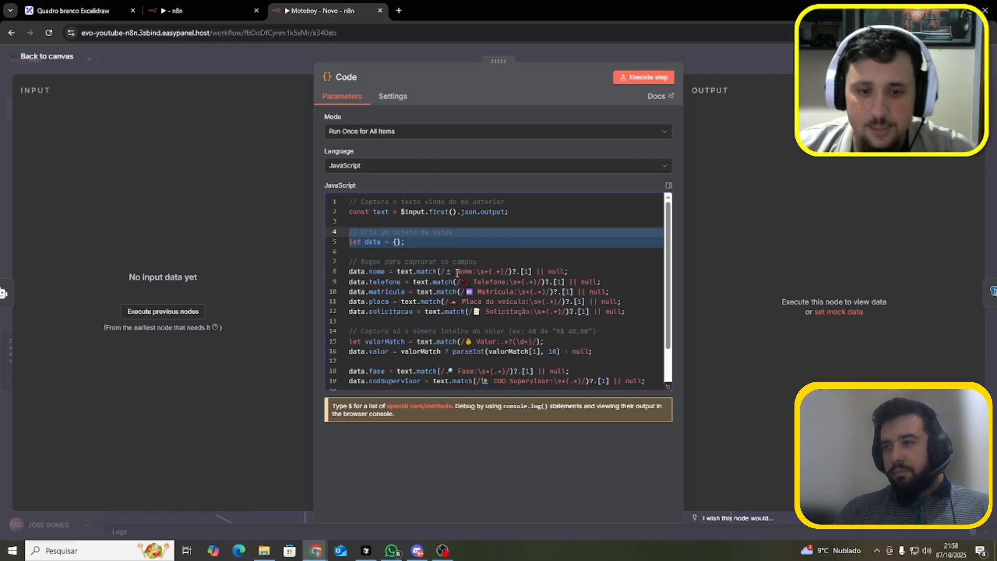
{"action": "left_click_drag", "start_coordinate": [457, 272], "coordinate": [473, 271]}
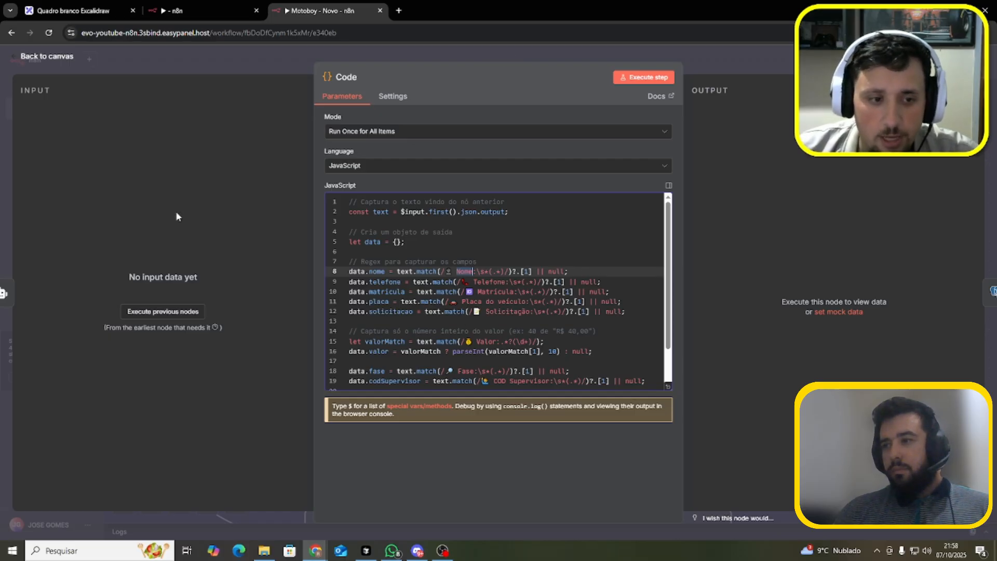
{"action": "left_click", "coordinate": [209, 69]}
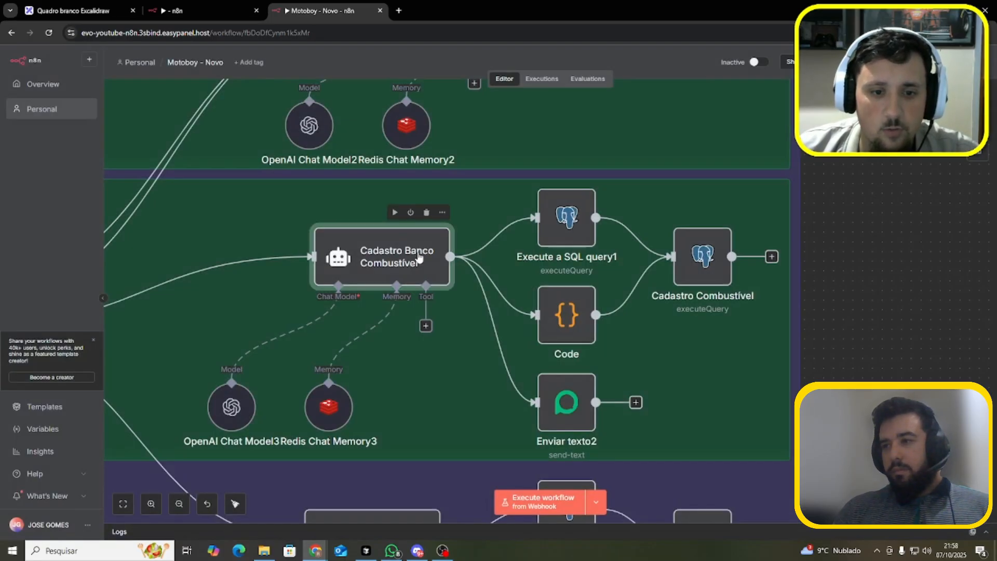
Open the Cadastro Banco Combustível agent's System Message in the expanded expression editor and examine its "Resumo do colaborador" block
{"action": "double_click", "coordinate": [417, 270]}
{"action": "left_click", "coordinate": [643, 371]}
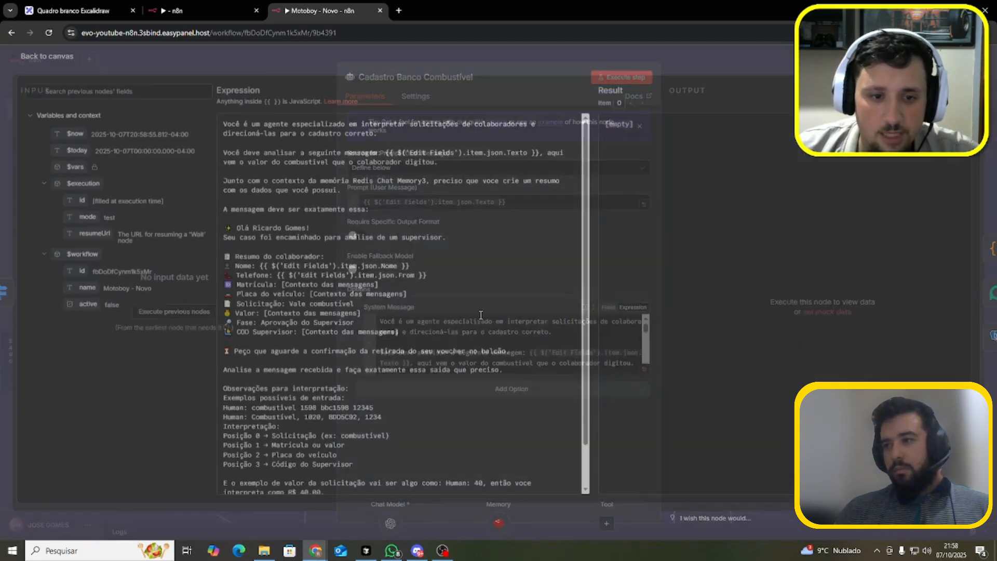
{"action": "scroll", "coordinate": [281, 265], "scroll_direction": "down", "scroll_amount": 2}
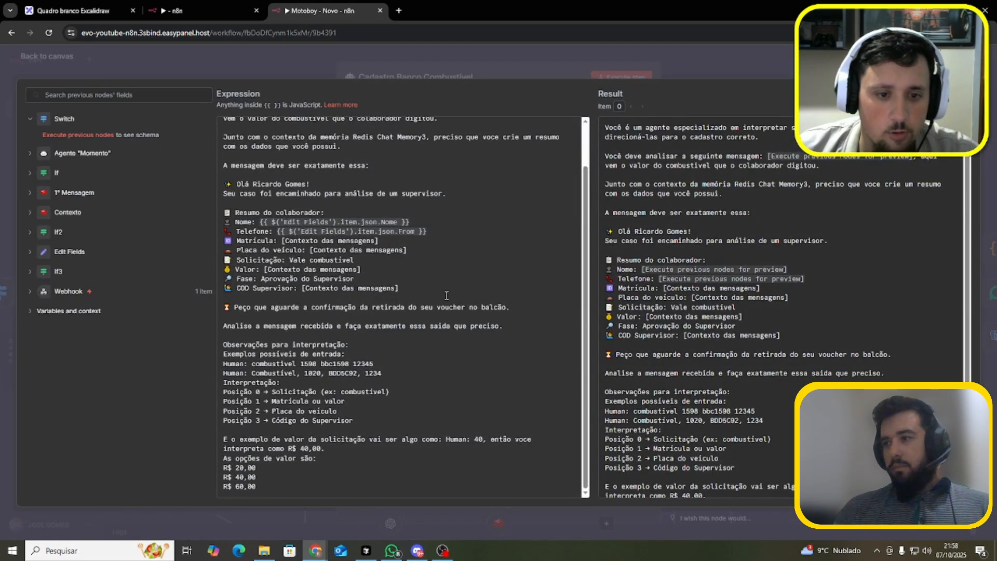
{"action": "left_click_drag", "start_coordinate": [447, 294], "coordinate": [335, 203]}
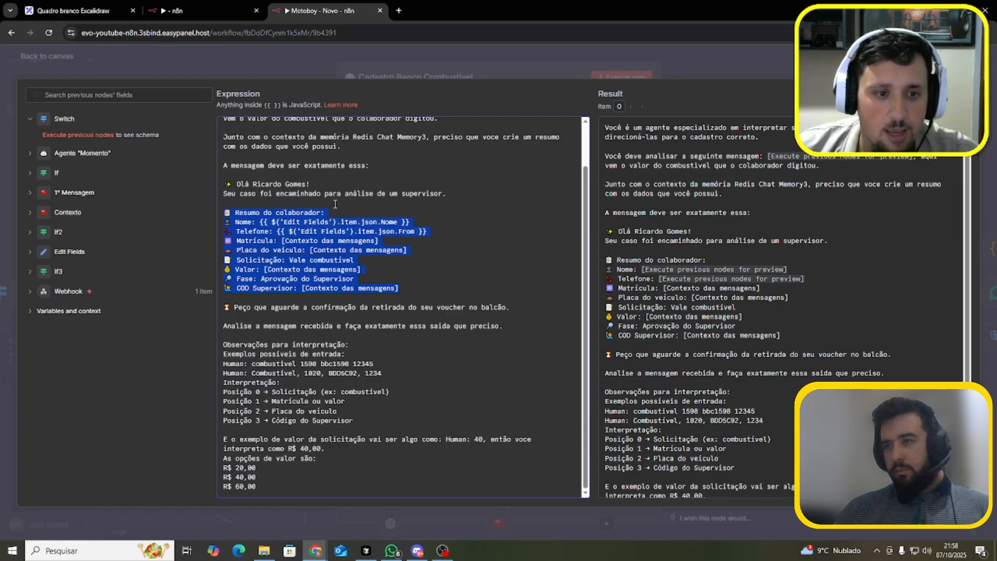
{"action": "left_click", "coordinate": [336, 204]}
{"action": "left_click_drag", "start_coordinate": [235, 212], "coordinate": [343, 211]}
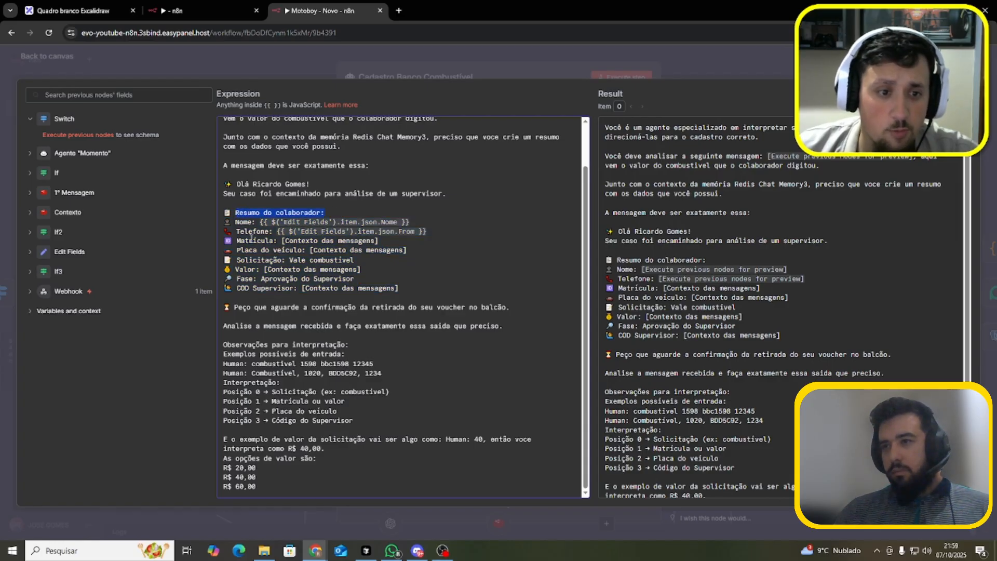
Examine the Nome expression and the Matrícula and Placa do veículo placeholders in the System Message, and return to the canvas
{"action": "left_click", "coordinate": [247, 222]}
{"action": "left_click_drag", "start_coordinate": [259, 222], "coordinate": [409, 221]}
{"action": "left_click_drag", "start_coordinate": [281, 241], "coordinate": [382, 241]}
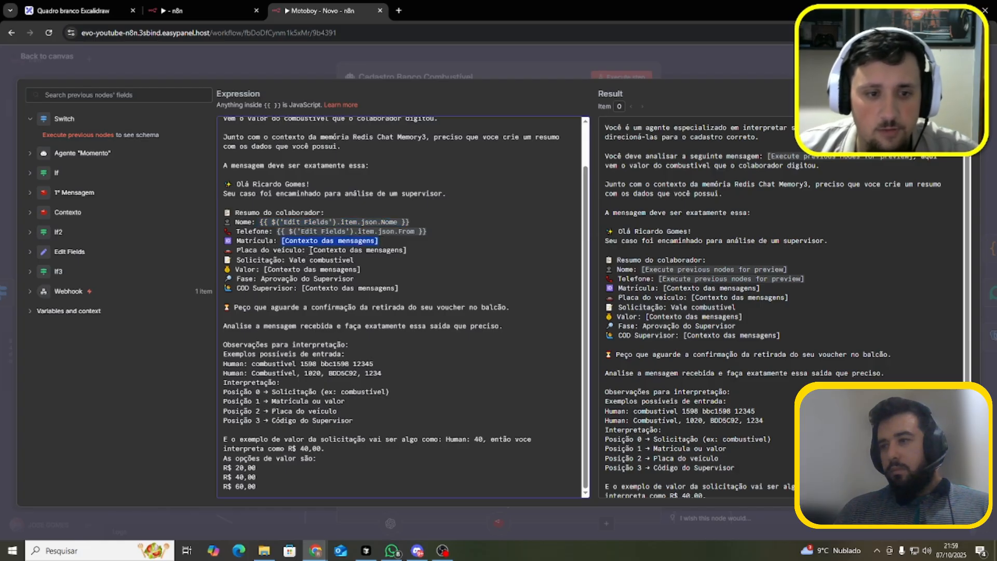
{"action": "left_click_drag", "start_coordinate": [310, 249], "coordinate": [421, 250]}
{"action": "left_click", "coordinate": [474, 78]}
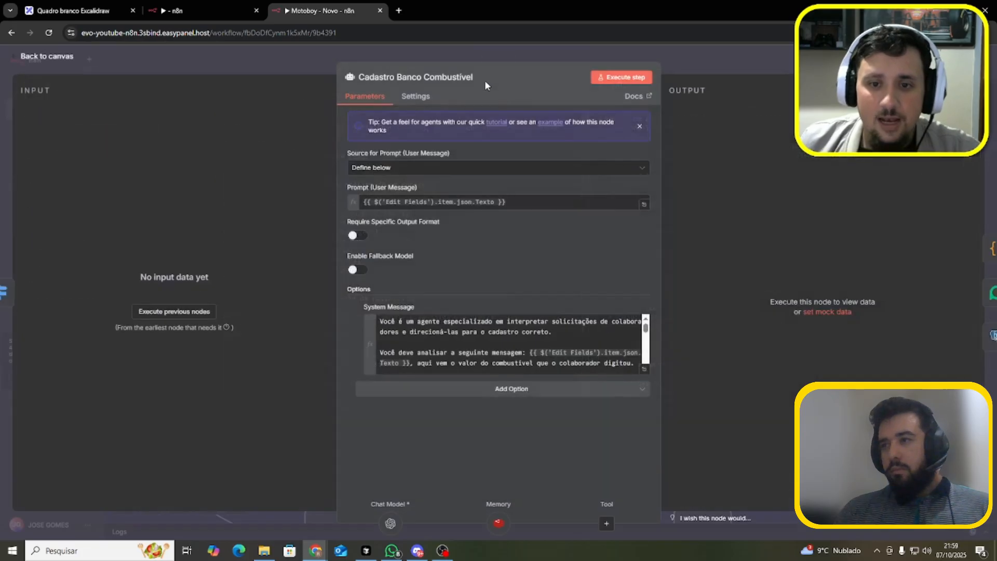
{"action": "left_click", "coordinate": [721, 67]}
Open the Motoboy Code node, and inspect the Switch node's incoming chat message fields in the Aula - 2 workflow
{"action": "double_click", "coordinate": [580, 305]}
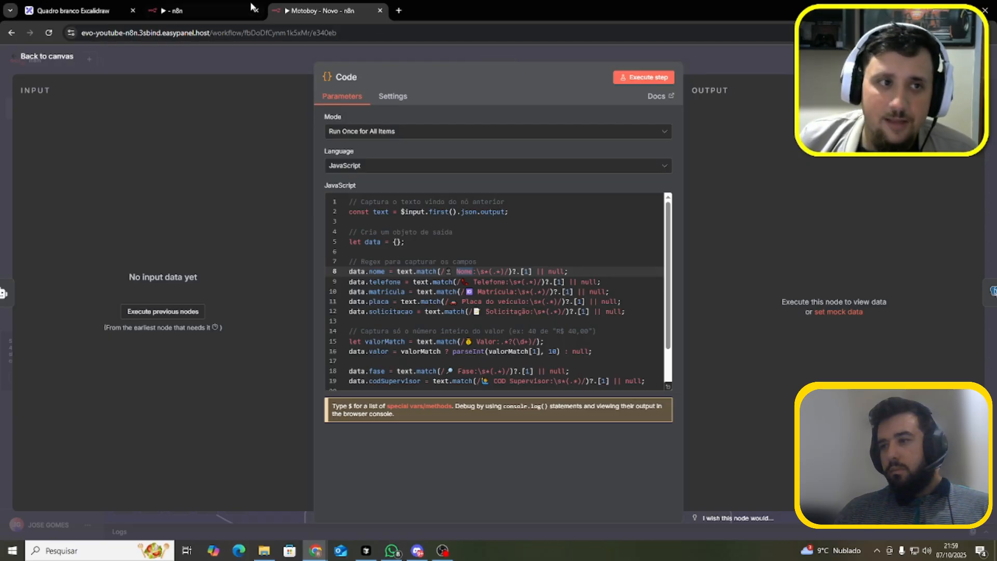
{"action": "left_click", "coordinate": [223, 10]}
{"action": "double_click", "coordinate": [379, 253]}
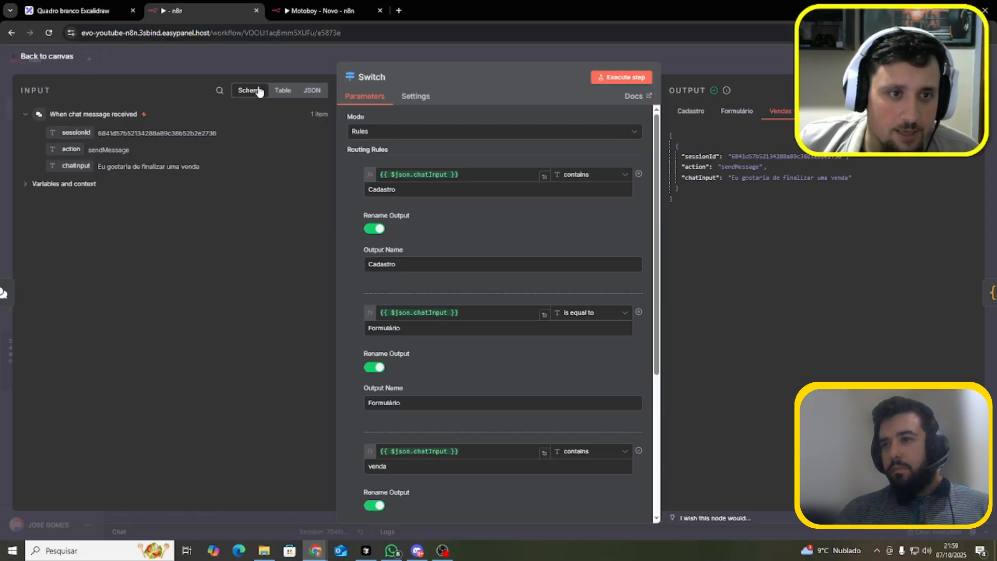
{"action": "mouse_move", "coordinate": [83, 132]}
{"action": "left_mouse_down"}
{"action": "mouse_move", "coordinate": [120, 133]}
{"action": "mouse_move", "coordinate": [85, 128]}
{"action": "left_mouse_up"}
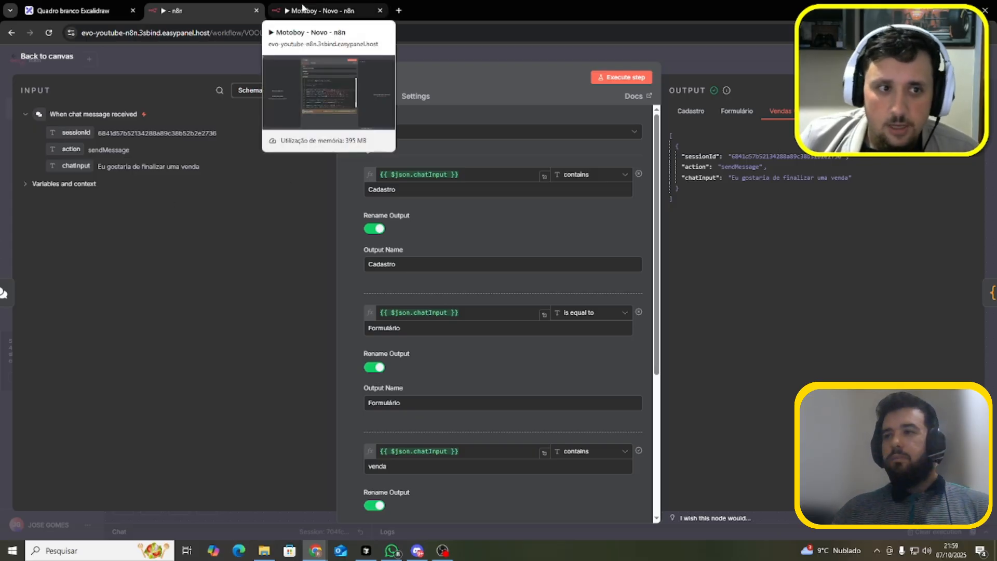
Review the full Code node script in Motoboy - Novo, from the input text capture to the structured JSON return
{"action": "left_click", "coordinate": [304, 7]}
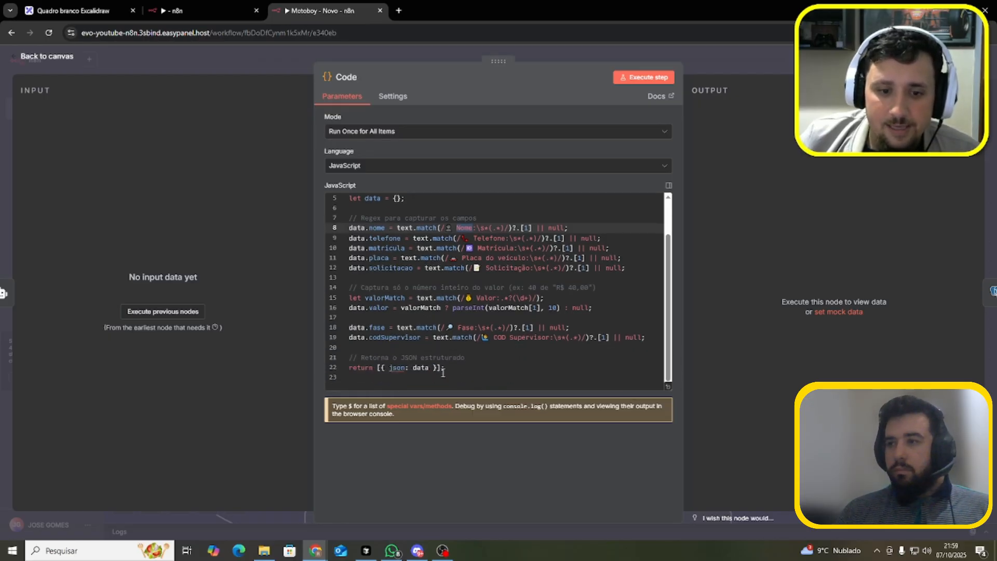
{"action": "left_click_drag", "start_coordinate": [464, 375], "coordinate": [334, 197]}
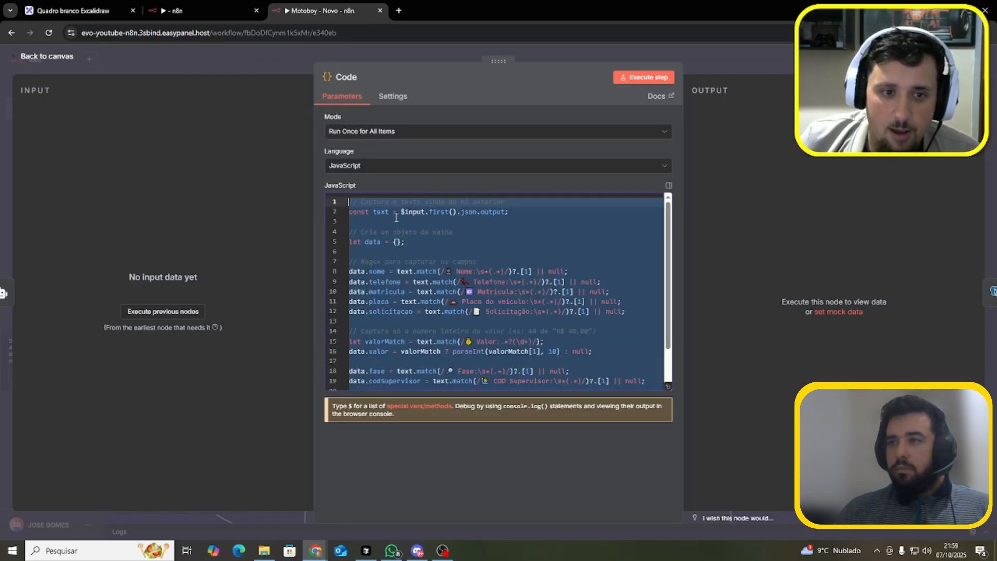
{"action": "scroll", "coordinate": [448, 255], "scroll_direction": "down", "scroll_amount": 1}
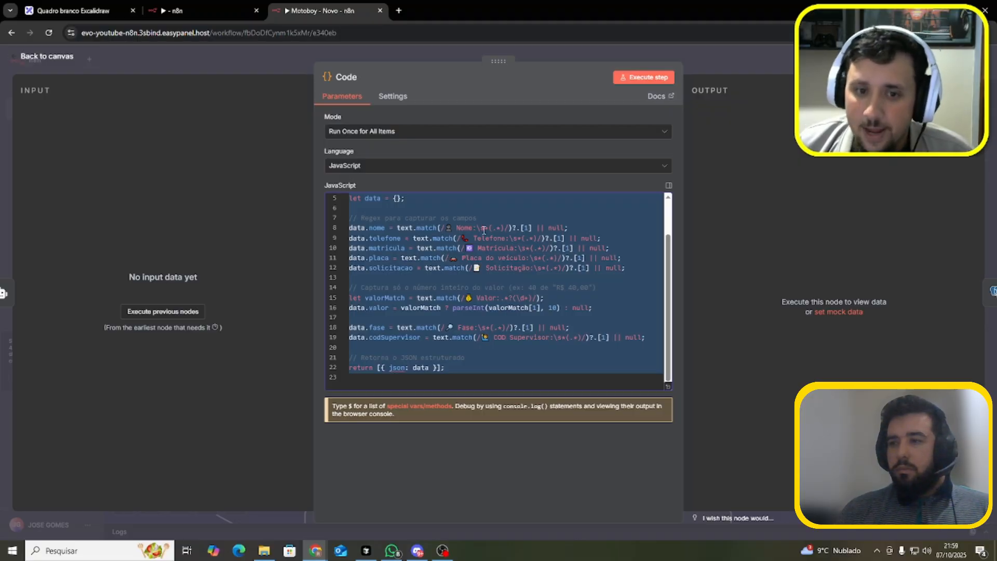
{"action": "left_click_drag", "start_coordinate": [782, 302], "coordinate": [846, 302]}
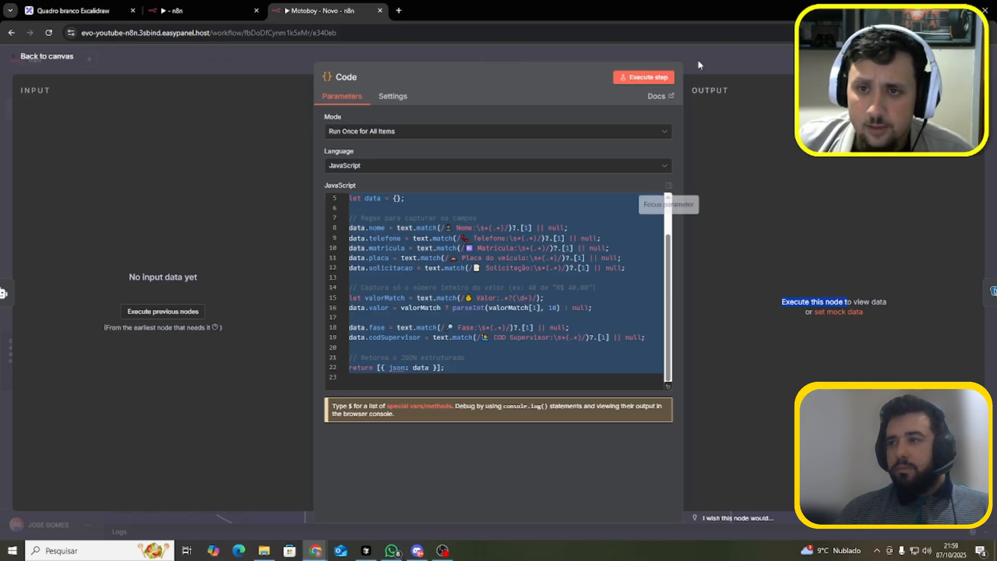
Close the Code node, check the Motoboy - Novo workflow's execution history, and return to its editor
{"action": "key", "text": "Escape"}
{"action": "left_click", "coordinate": [536, 82]}
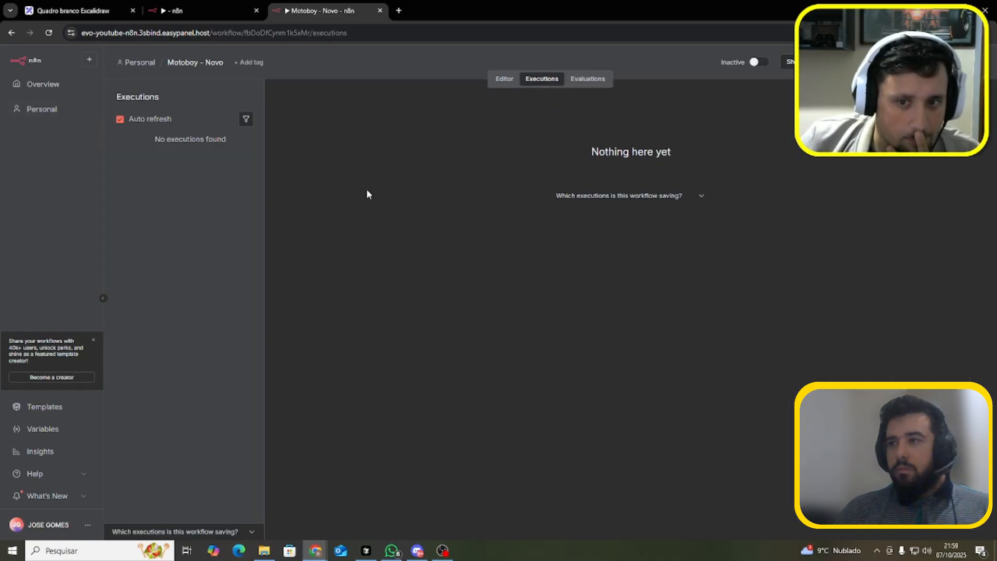
{"action": "left_click", "coordinate": [504, 78]}
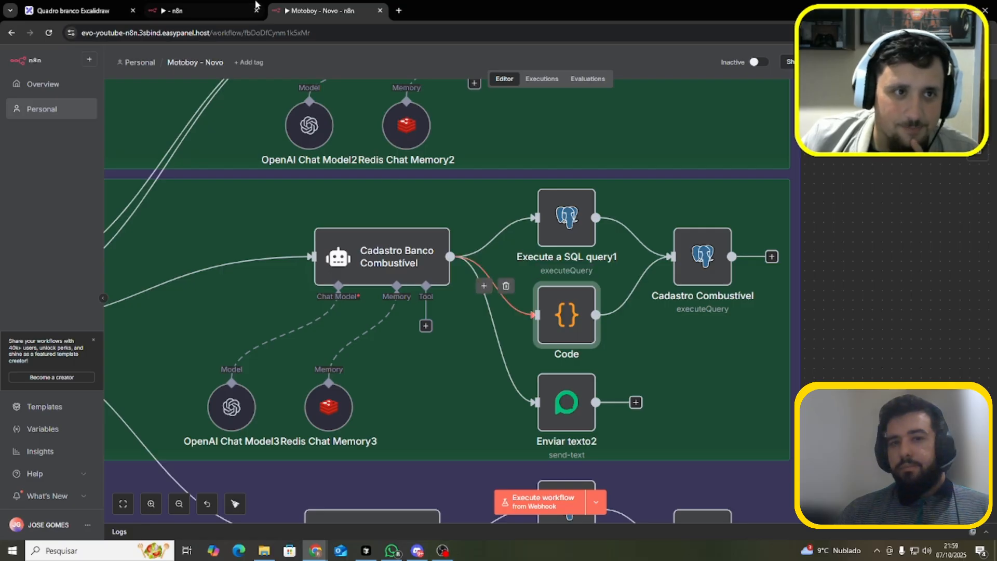
Switch to the Aula - 2 workflow, close the Switch node's settings and select the Code in JavaScript node
{"action": "left_click", "coordinate": [197, 10]}
{"action": "left_click", "coordinate": [393, 56]}
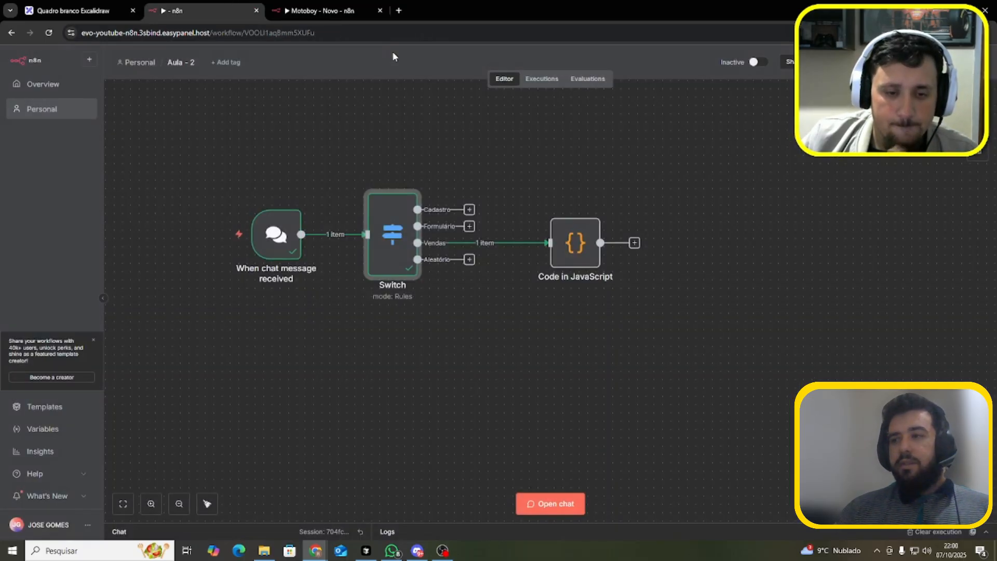
{"action": "left_click_drag", "start_coordinate": [524, 179], "coordinate": [643, 305]}
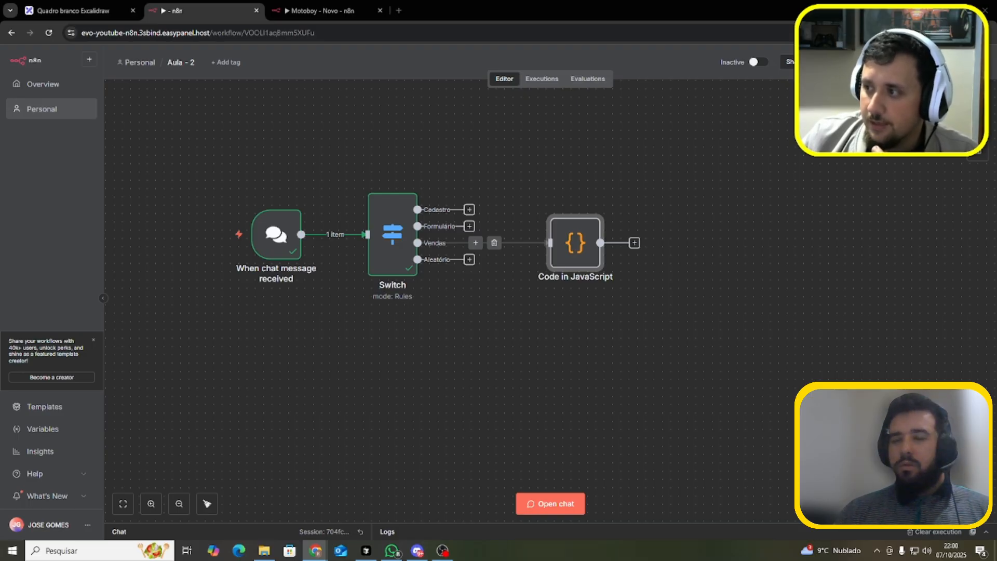
Open the Cadastro Combustível Postgres node in Motoboy - Novo and examine the INSERT query's values, such as the telefone expression
{"action": "left_click", "coordinate": [364, 10]}
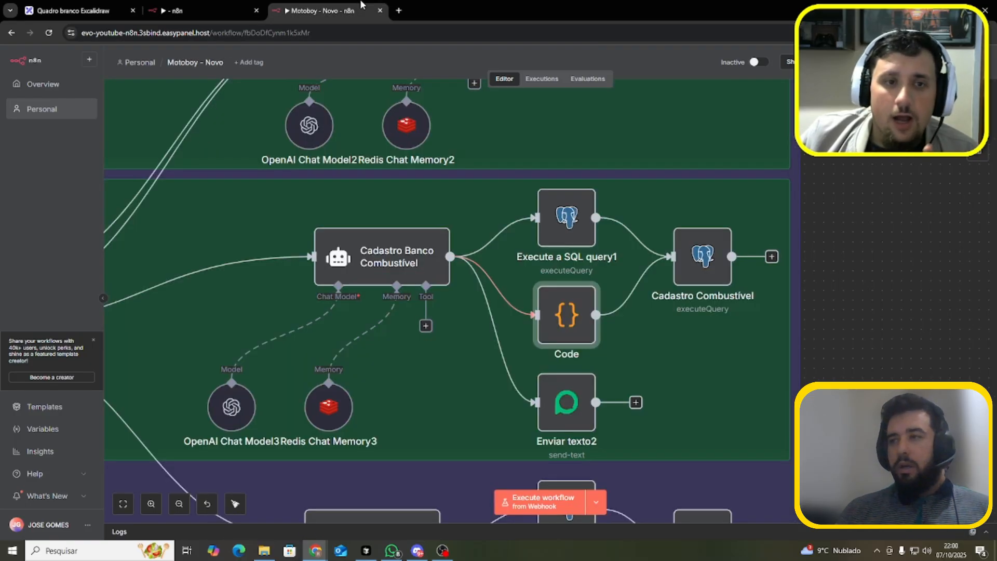
{"action": "double_click", "coordinate": [696, 263]}
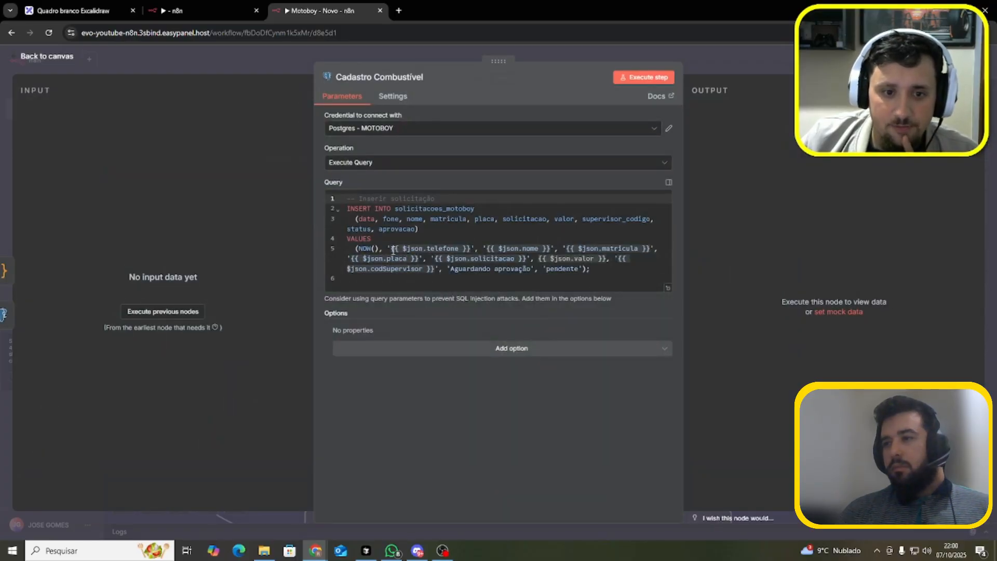
{"action": "left_click_drag", "start_coordinate": [390, 249], "coordinate": [471, 250]}
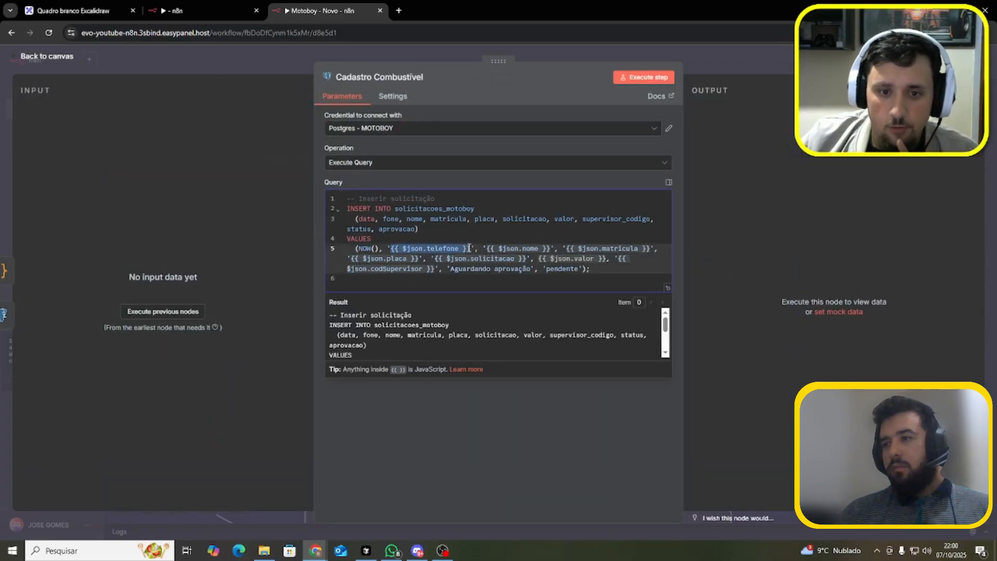
{"action": "left_click", "coordinate": [502, 248]}
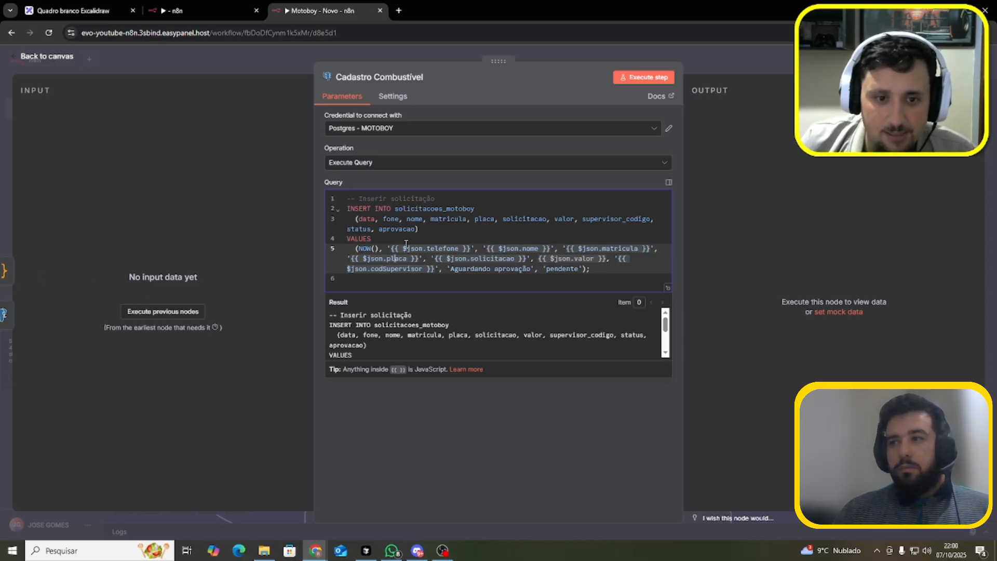
{"action": "left_click_drag", "start_coordinate": [390, 249], "coordinate": [470, 249]}
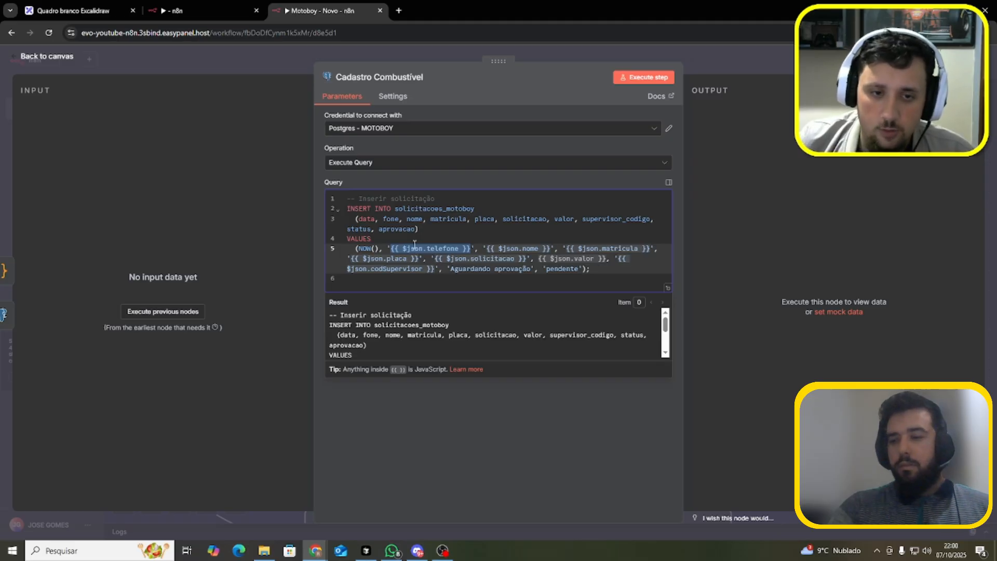
Return to the Aula - 2 workflow and shift its three nodes together slightly across the canvas
{"action": "left_click", "coordinate": [227, 6]}
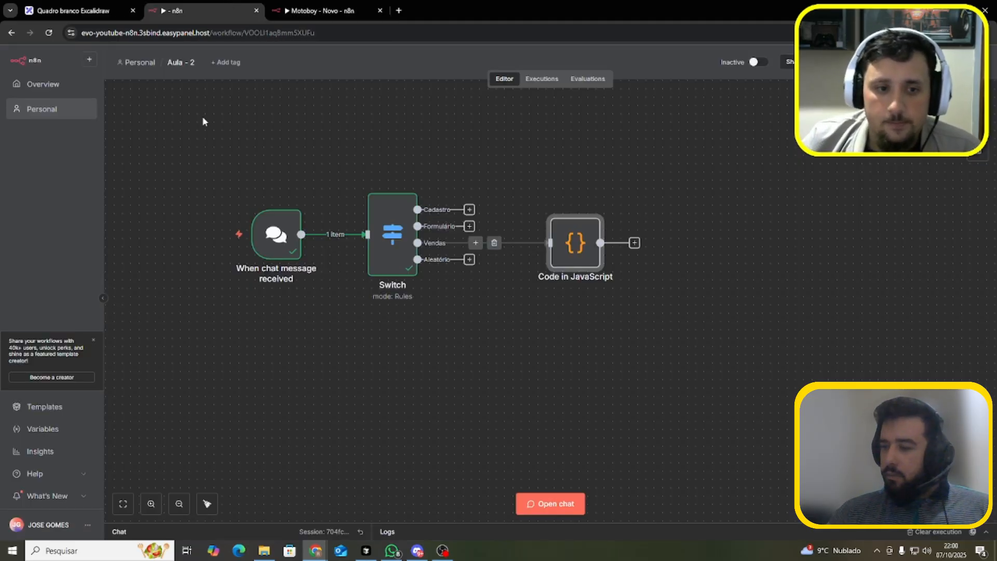
{"action": "left_click_drag", "start_coordinate": [202, 118], "coordinate": [675, 355]}
{"action": "left_click_drag", "start_coordinate": [578, 245], "coordinate": [559, 253]}
{"action": "left_click", "coordinate": [538, 335]}
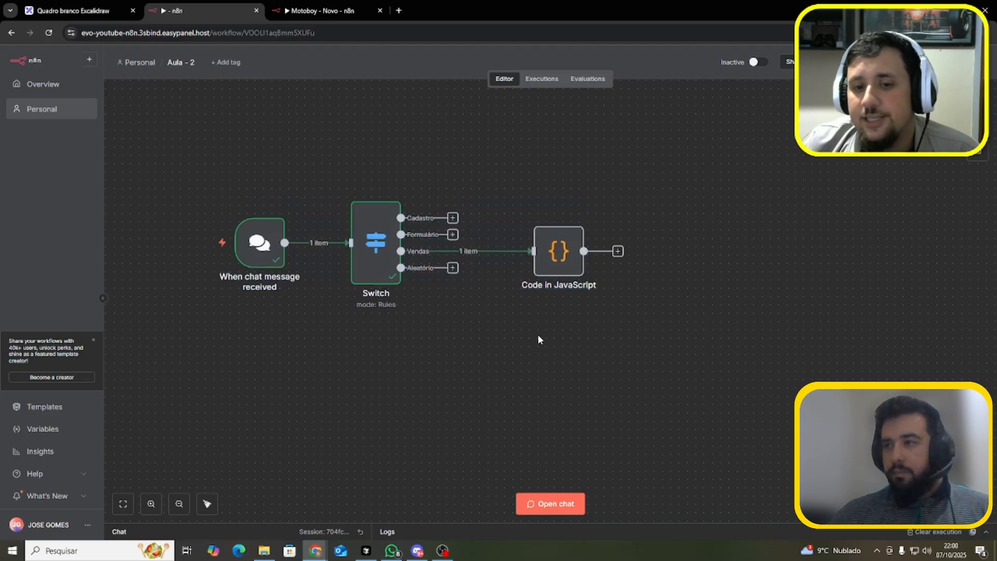
{"action": "mouse_move", "coordinate": [260, 253]}
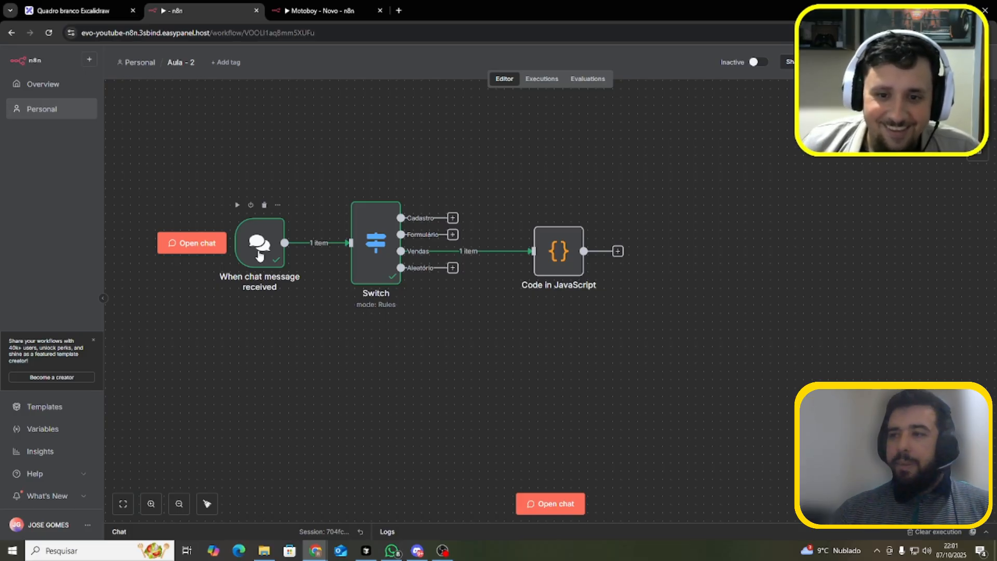
{"action": "left_click_drag", "start_coordinate": [180, 141], "coordinate": [649, 323]}
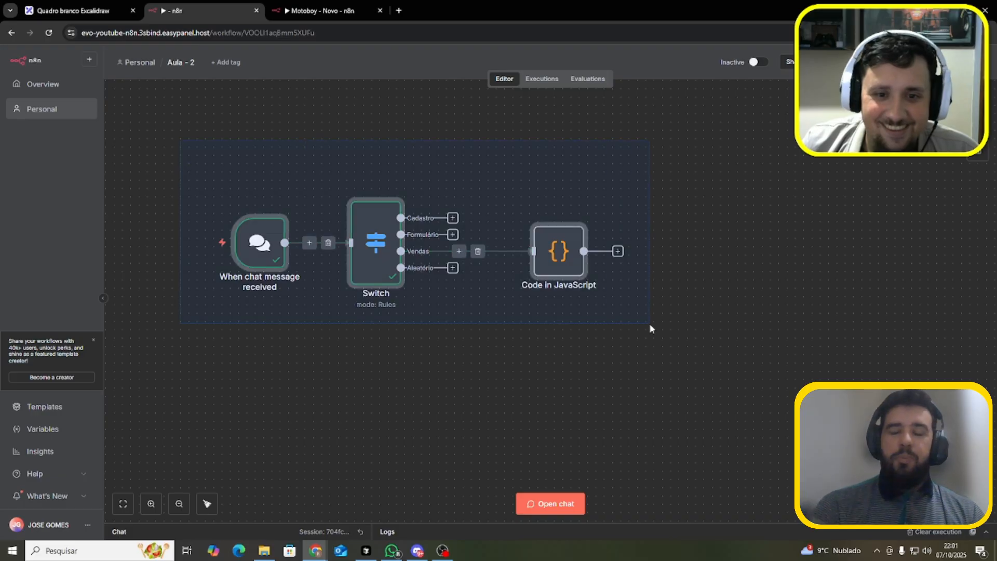
{"action": "left_click_drag", "start_coordinate": [568, 260], "coordinate": [612, 250]}
{"action": "left_click", "coordinate": [655, 170]}
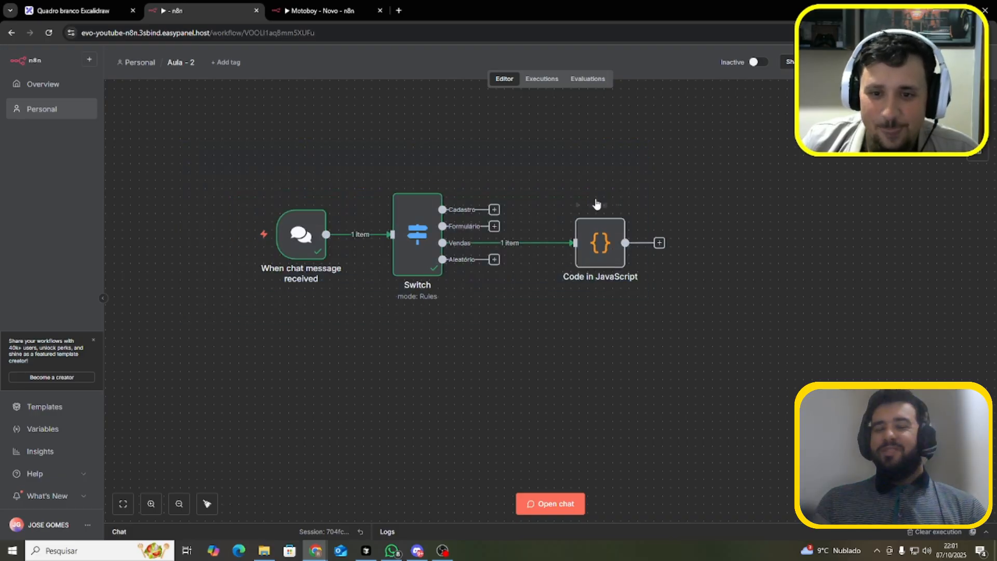
{"action": "left_click_drag", "start_coordinate": [552, 180], "coordinate": [669, 299]}
{"action": "left_click", "coordinate": [518, 161]}
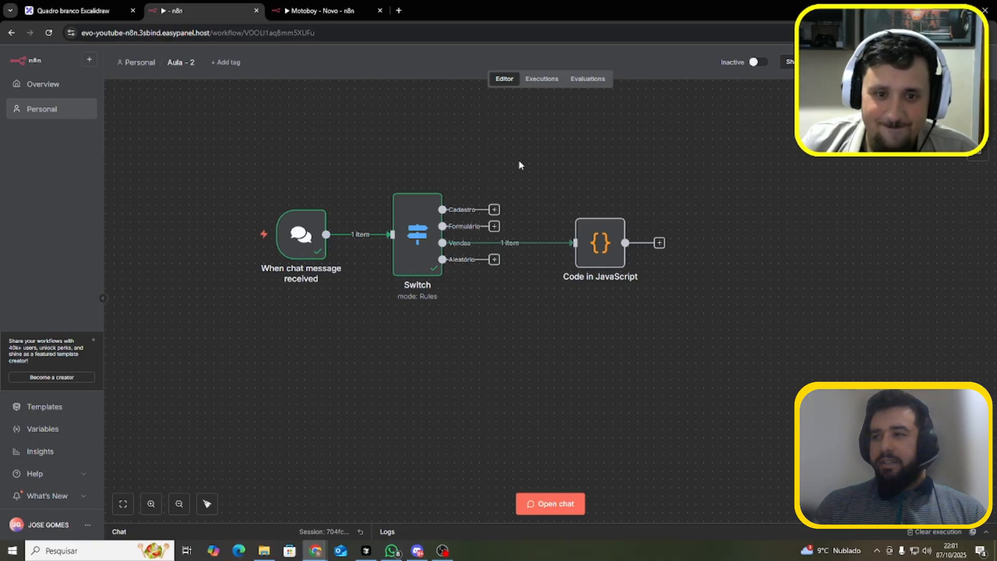
Open the Code in JavaScript node connected to the Switch's Vendas output, with its script ready for editing
{"action": "double_click", "coordinate": [429, 243]}
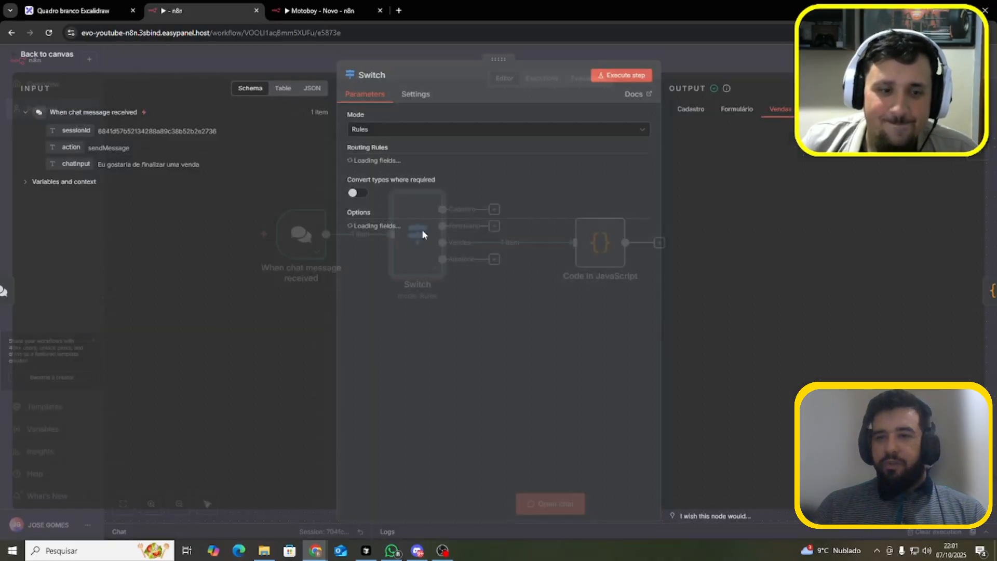
{"action": "left_click", "coordinate": [289, 60]}
{"action": "double_click", "coordinate": [610, 237]}
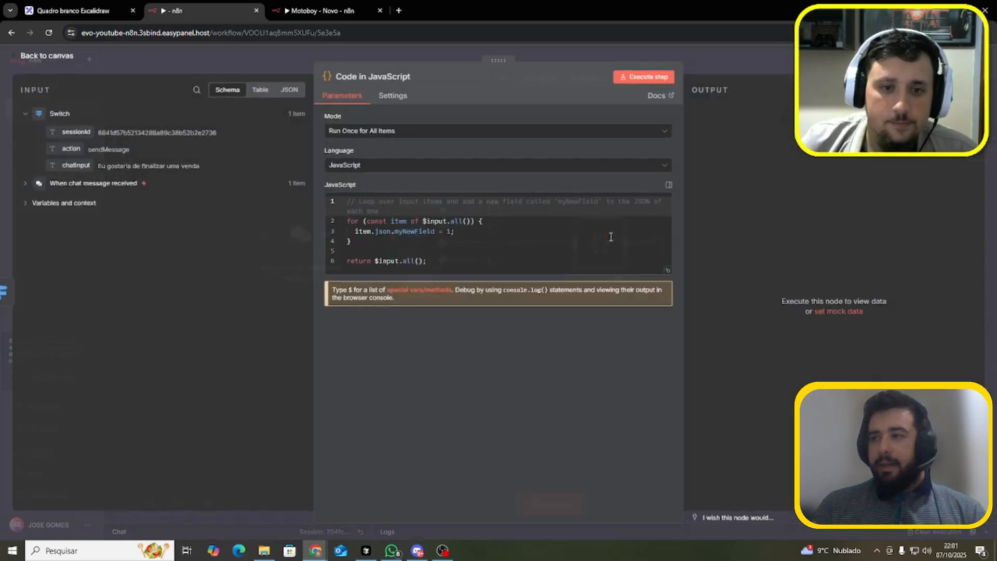
{"action": "left_click", "coordinate": [589, 252]}
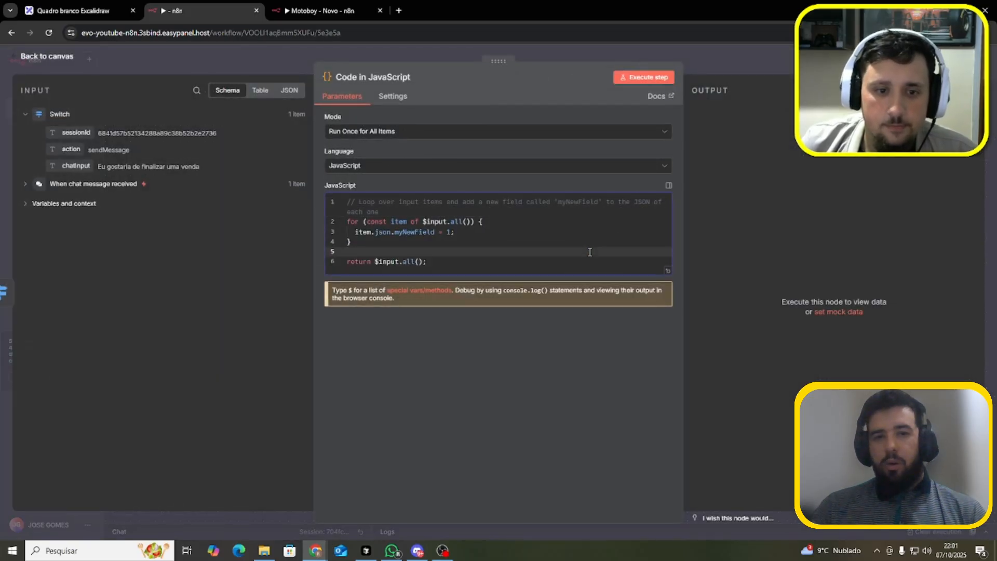
Open ChatGPT in a new browser tab
{"action": "left_click", "coordinate": [398, 11]}
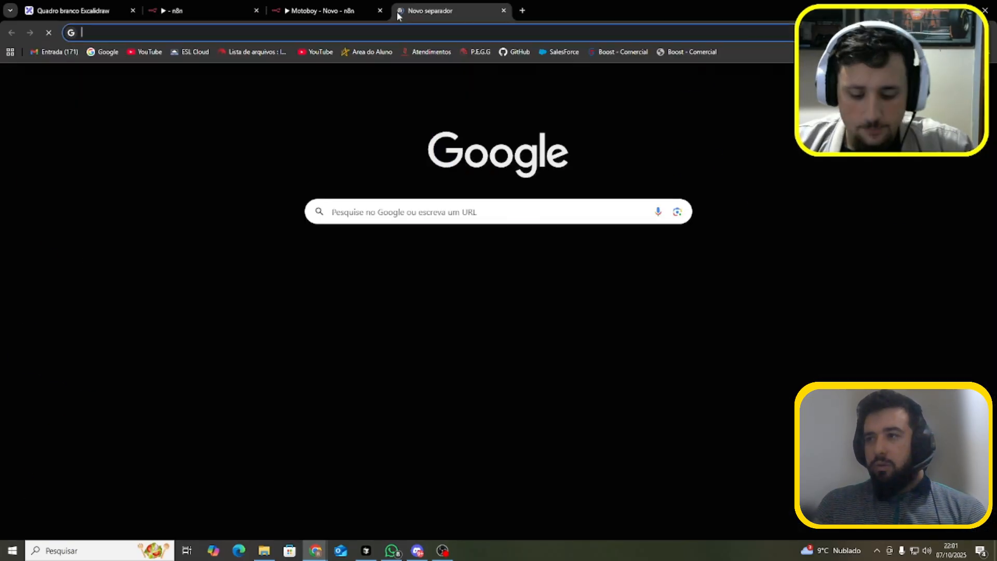
{"action": "type", "text": "chat"}
{"action": "key", "text": "Return"}
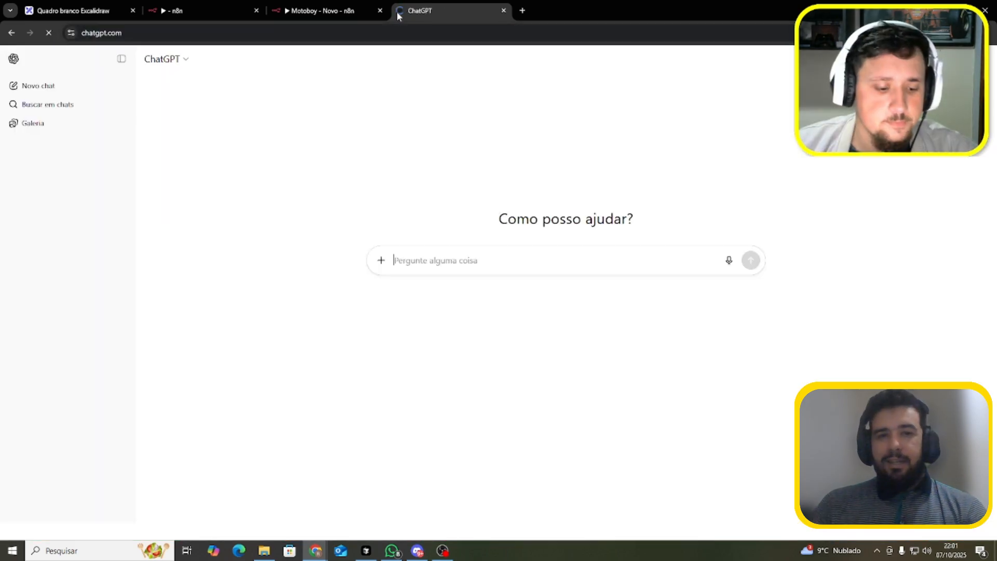
Replace the Code in JavaScript node's default script with the Switch input's chatInput reference, $input.first().json.chatInput, and return to the canvas
{"action": "left_click", "coordinate": [319, 10]}
{"action": "left_click", "coordinate": [235, 6]}
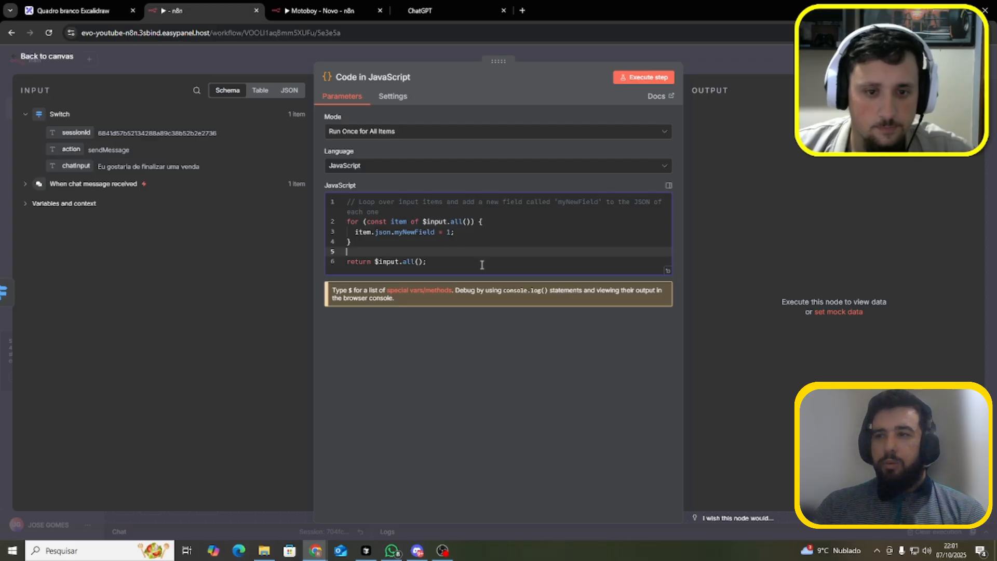
{"action": "key", "text": "ctrl+a"}
{"action": "key", "text": "BackSpace"}
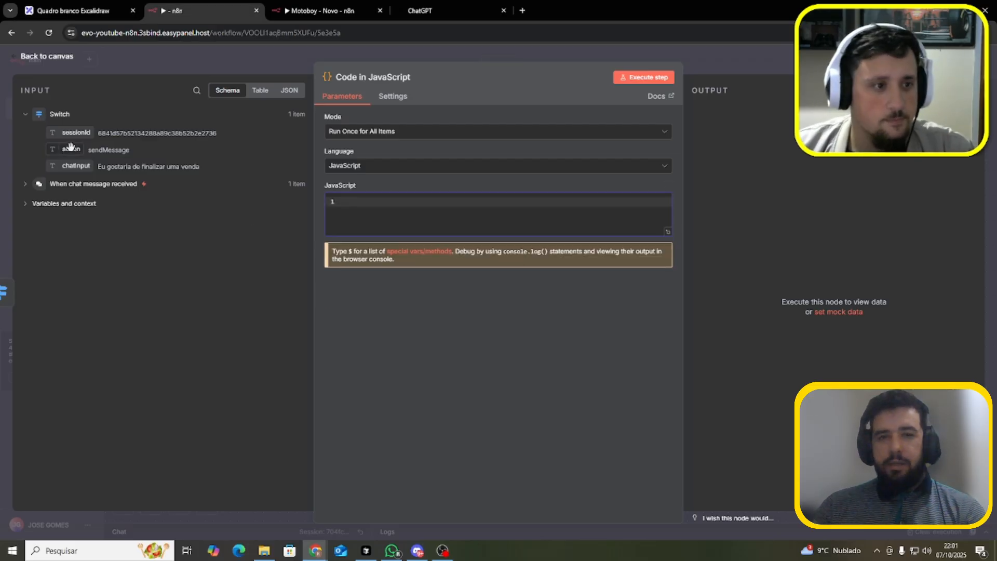
{"action": "left_click_drag", "start_coordinate": [76, 166], "coordinate": [377, 227]}
{"action": "left_click", "coordinate": [455, 210]}
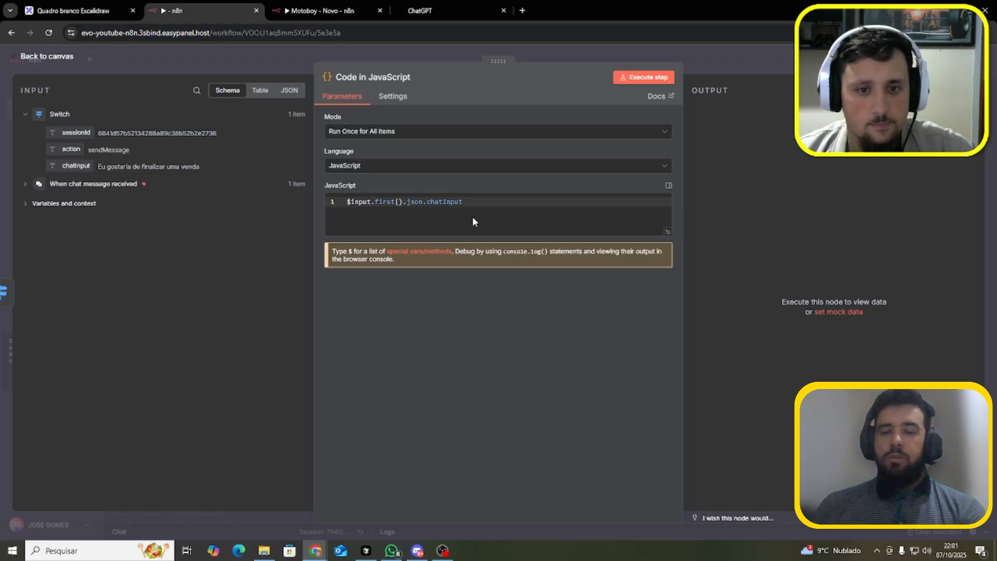
{"action": "key", "text": "ctrl+a"}
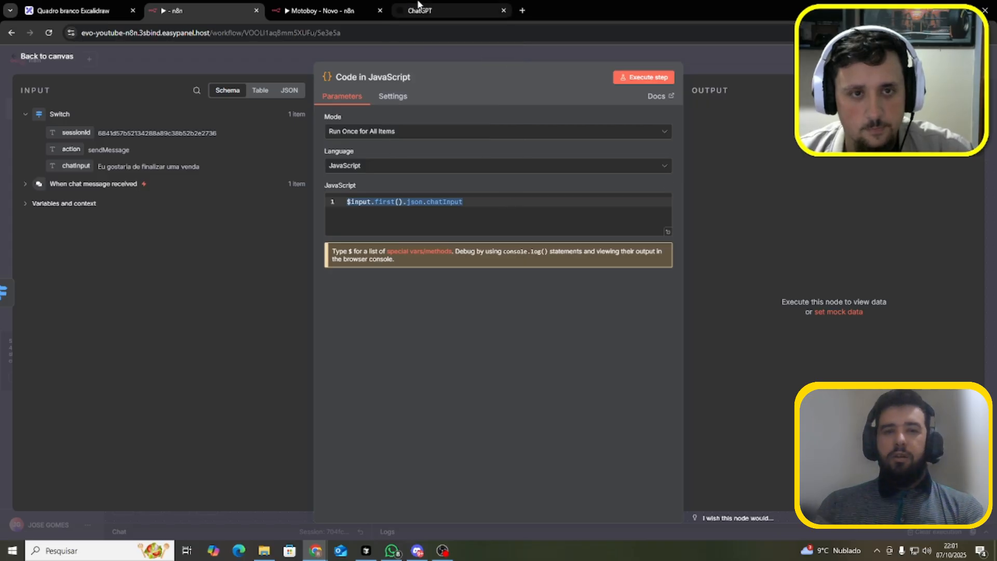
{"action": "mouse_move", "coordinate": [418, 4]}
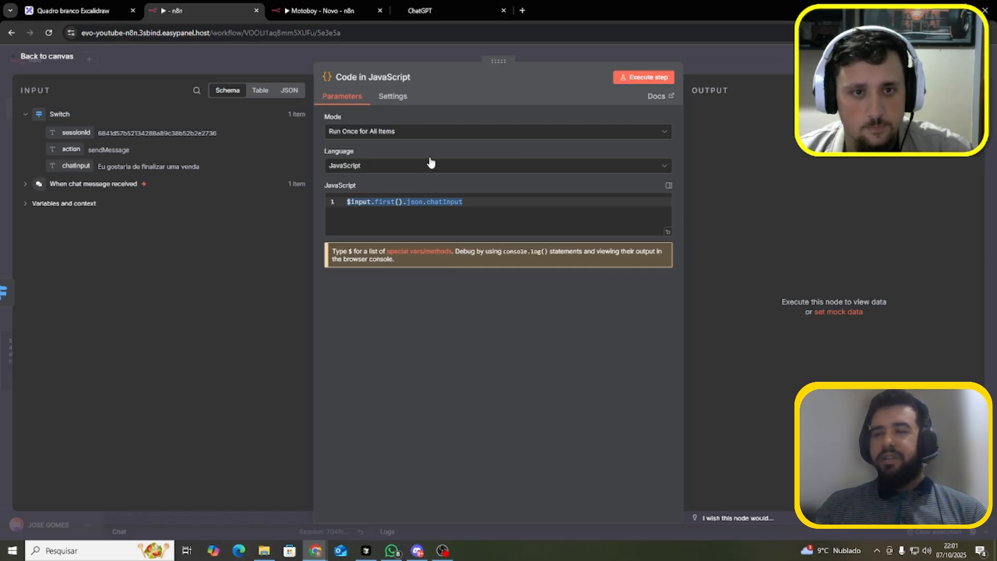
{"action": "left_click", "coordinate": [285, 60]}
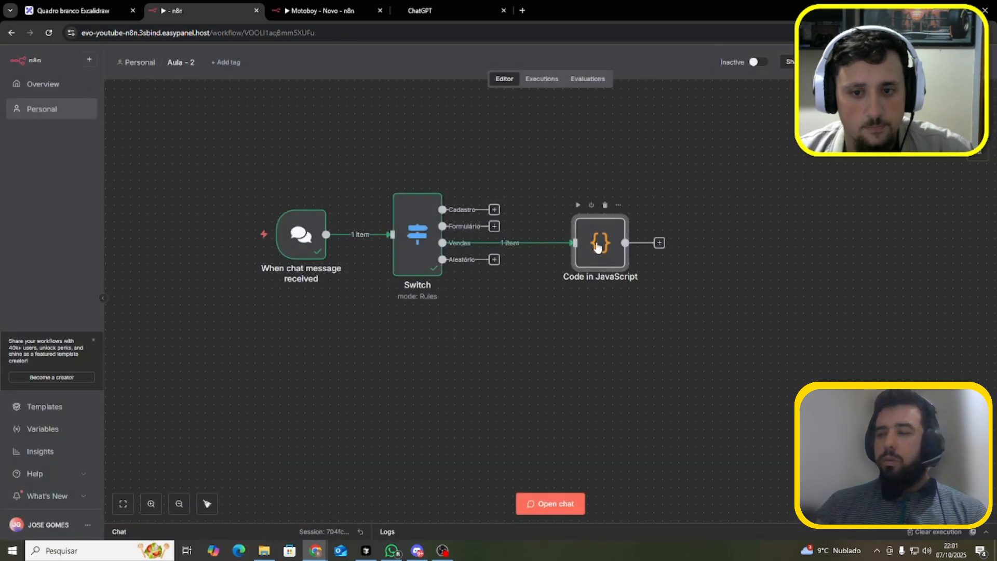
Rename the Code in JavaScript node as Venda and return to the canvas
{"action": "scroll", "coordinate": [736, 260], "scroll_direction": "up", "scroll_amount": 5}
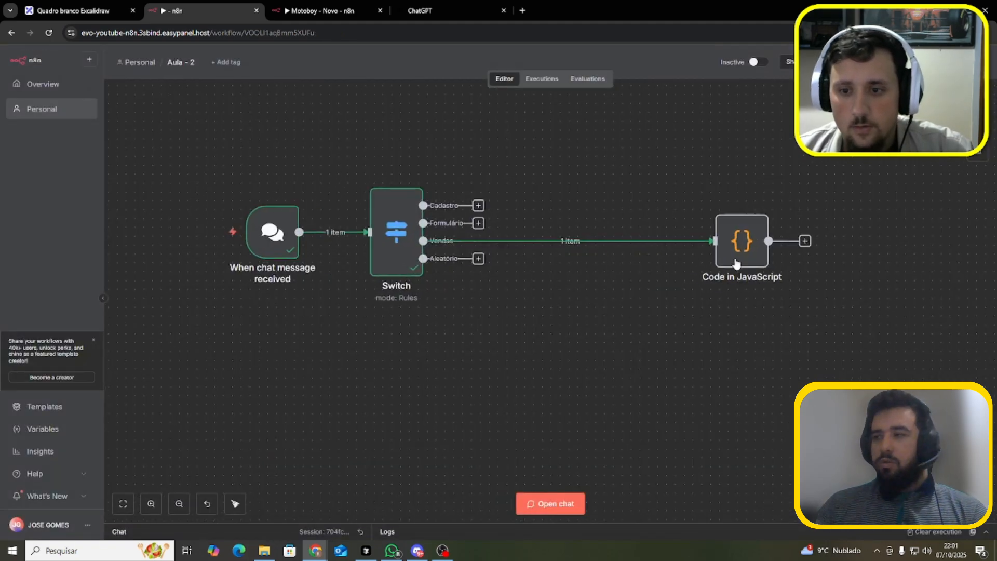
{"action": "double_click", "coordinate": [736, 261]}
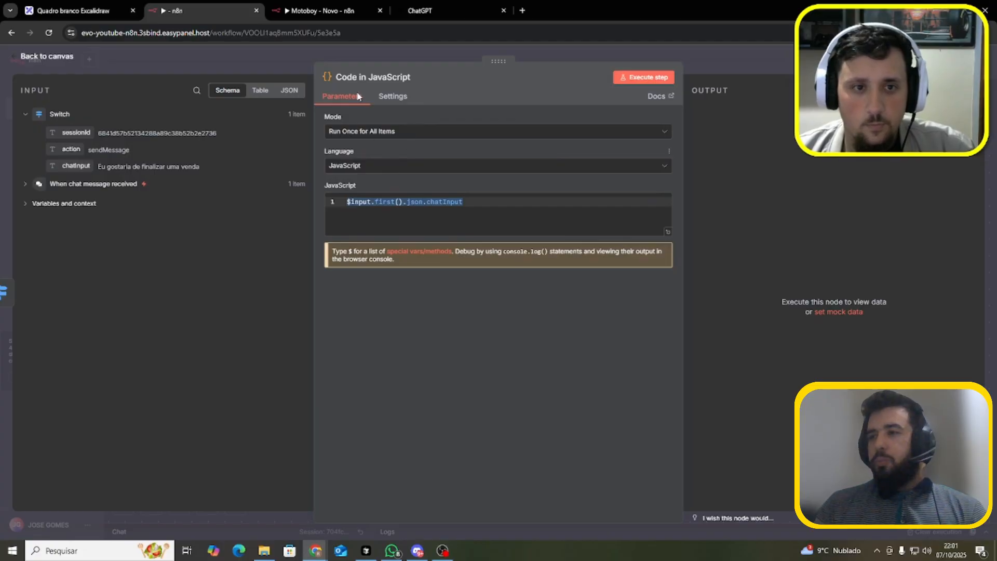
{"action": "left_click", "coordinate": [367, 77]}
{"action": "type", "text": "Venda"}
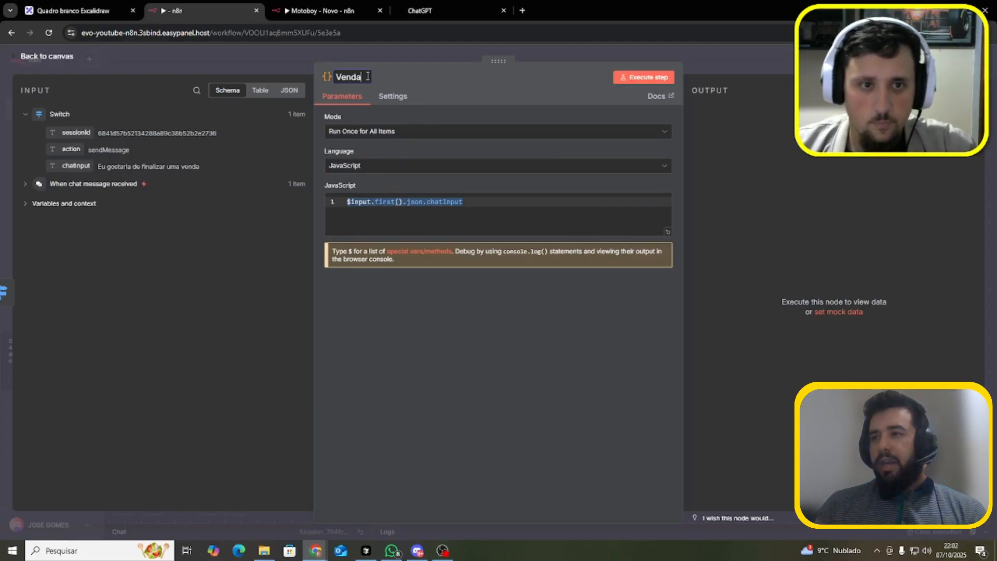
{"action": "key", "text": "Return"}
{"action": "key", "text": "Escape"}
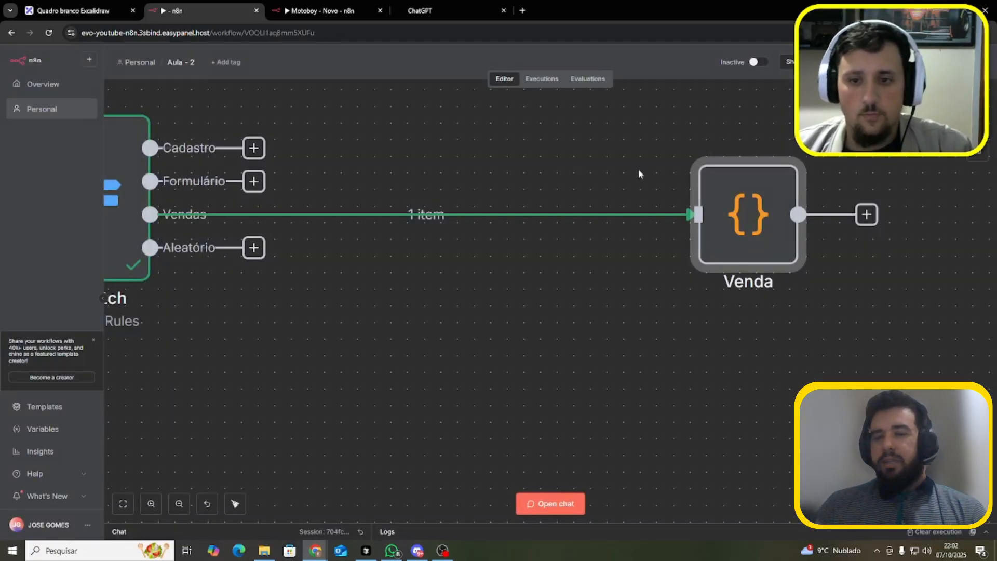
Shift the chat trigger and Switch nodes together closer to the Venda node on the canvas
{"action": "left_click_drag", "start_coordinate": [707, 214], "coordinate": [590, 210]}
{"action": "scroll", "coordinate": [589, 209], "scroll_direction": "down", "scroll_amount": 1}
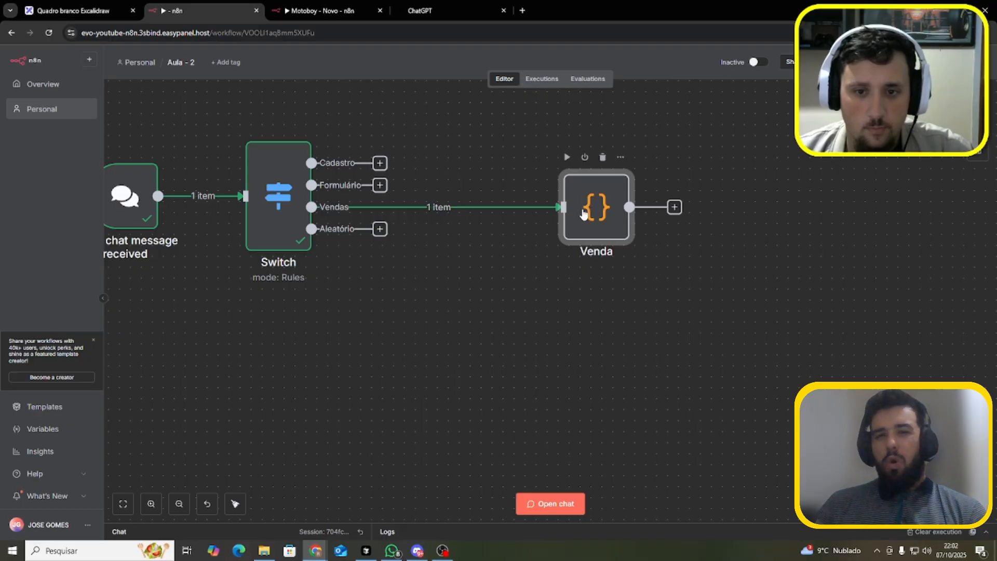
{"action": "mouse_move", "coordinate": [318, 257]}
{"action": "left_mouse_down"}
{"action": "mouse_move", "coordinate": [156, 138]}
{"action": "mouse_move", "coordinate": [104, 136]}
{"action": "left_mouse_up"}
{"action": "left_click_drag", "start_coordinate": [267, 200], "coordinate": [377, 200]}
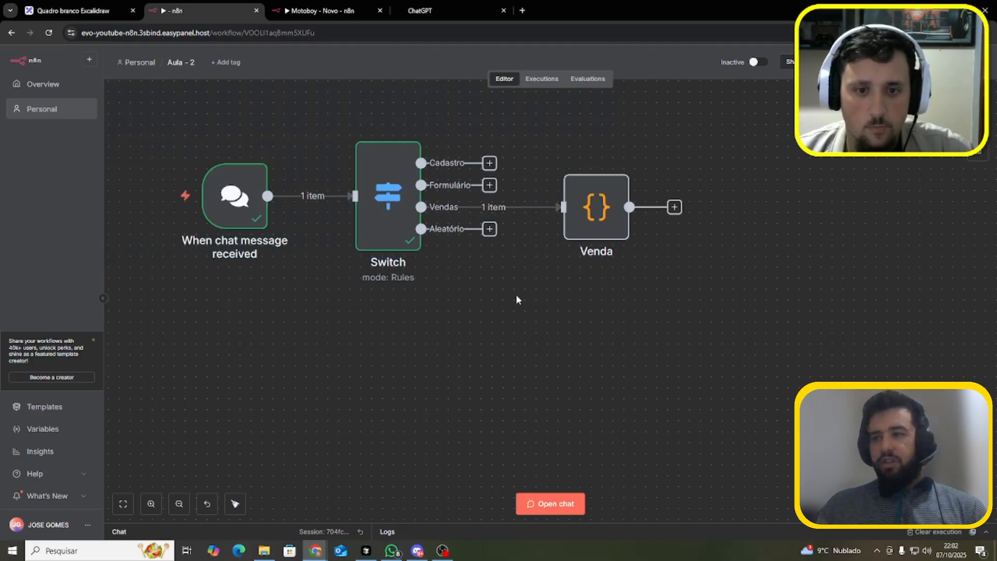
{"action": "scroll", "coordinate": [426, 248], "scroll_direction": "up", "scroll_amount": 1}
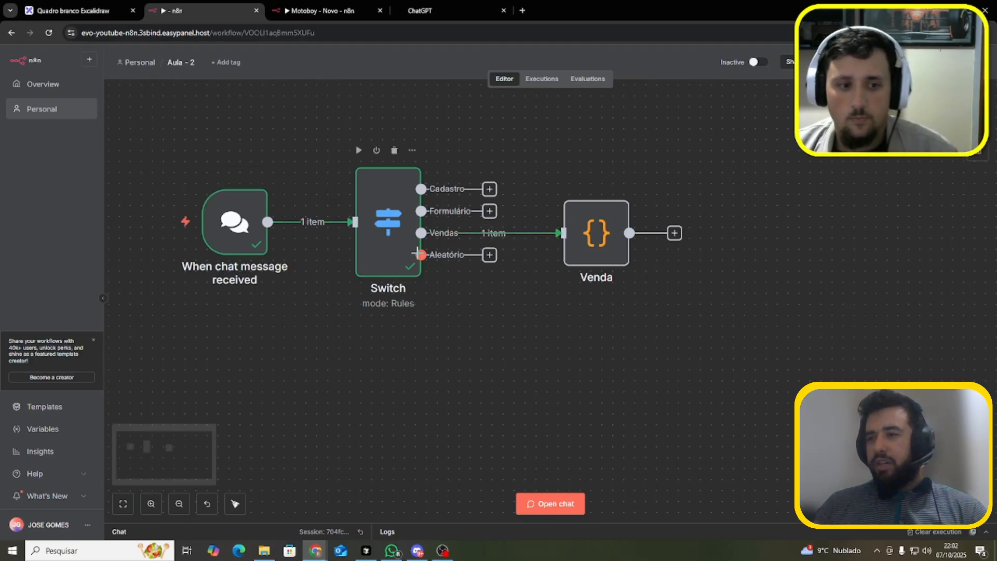
{"action": "mouse_move", "coordinate": [602, 230]}
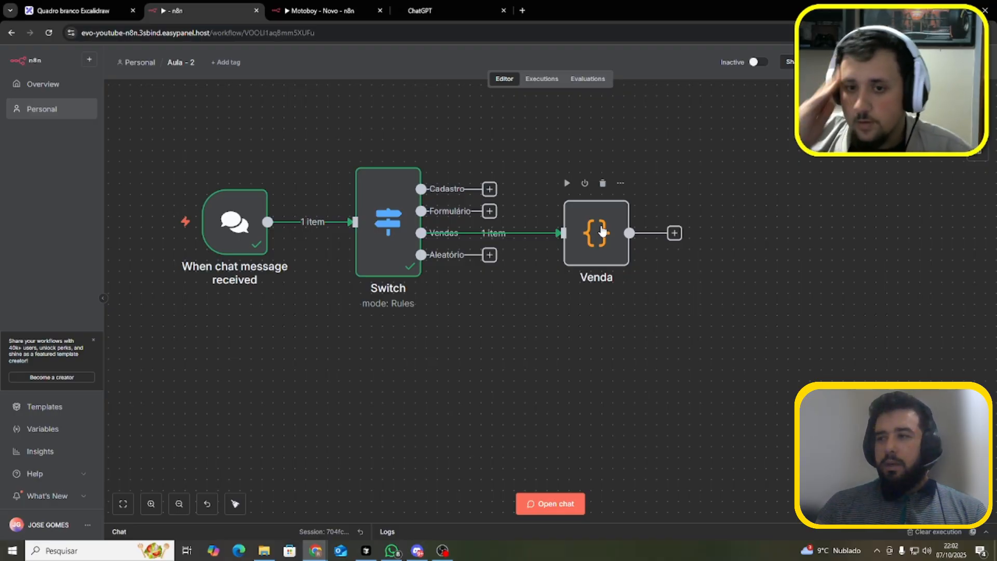
Replace the Venda node's script with the chat trigger's chatInput reference, $('When chat message received').first().json.chatInput
{"action": "left_click", "coordinate": [591, 242]}
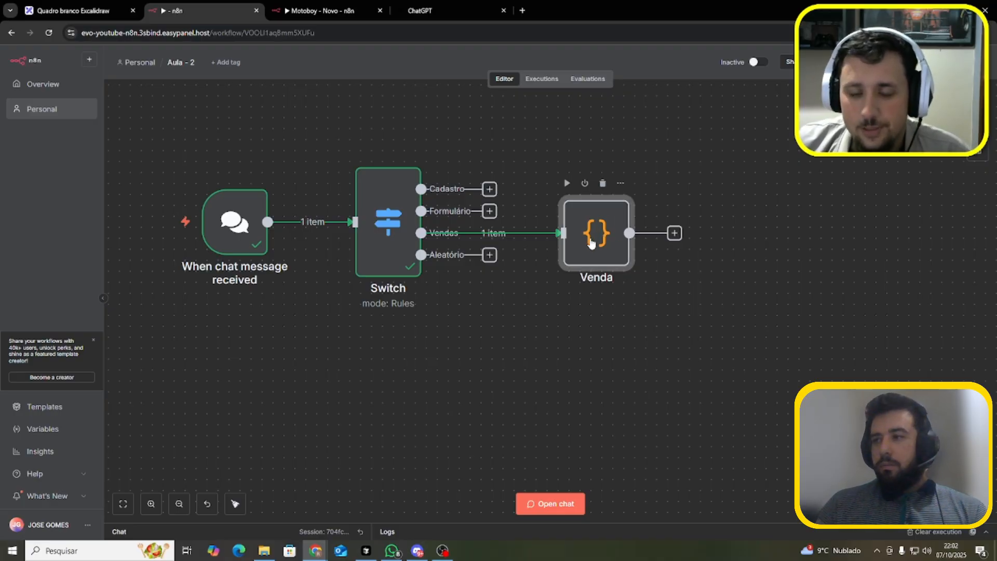
{"action": "double_click", "coordinate": [591, 243]}
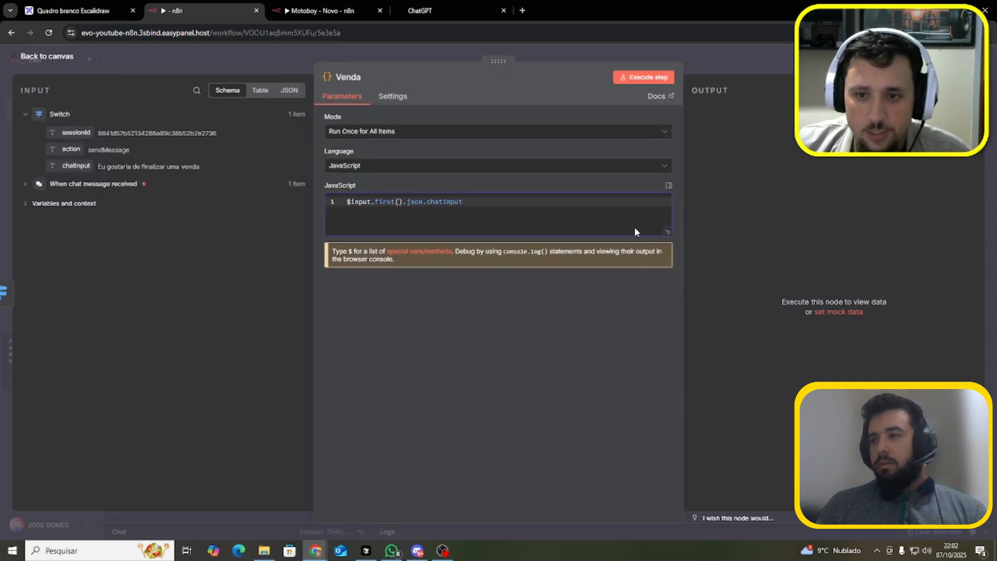
{"action": "left_click", "coordinate": [462, 203]}
{"action": "left_click_drag", "start_coordinate": [462, 202], "coordinate": [305, 192]}
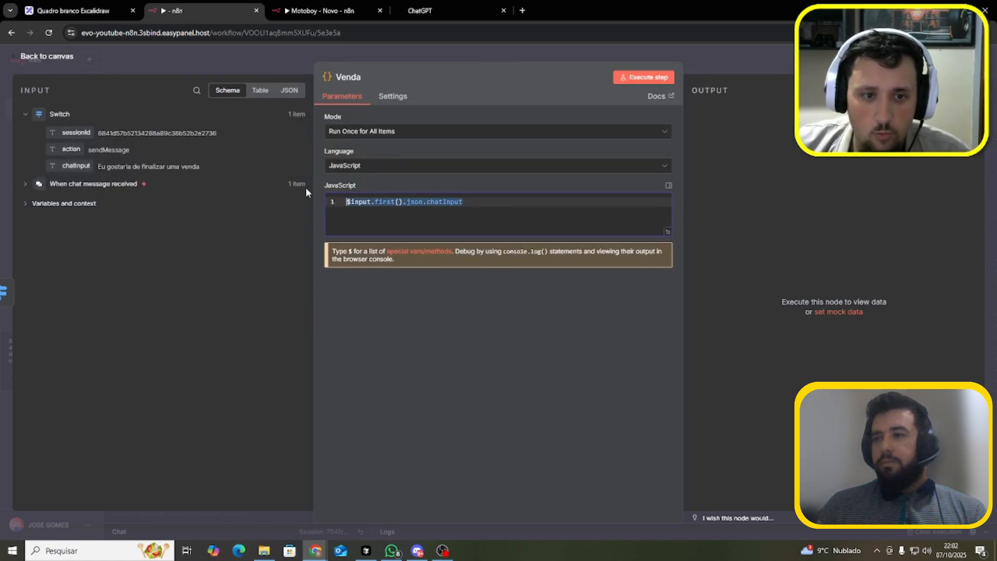
{"action": "key", "text": "BackSpace"}
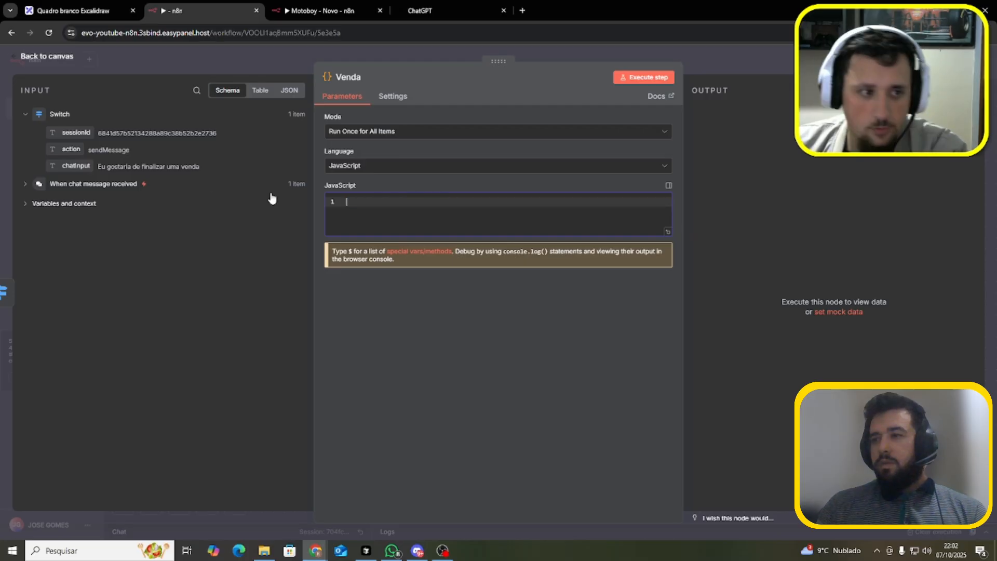
{"action": "left_click", "coordinate": [39, 184]}
{"action": "left_click_drag", "start_coordinate": [75, 235], "coordinate": [578, 214]}
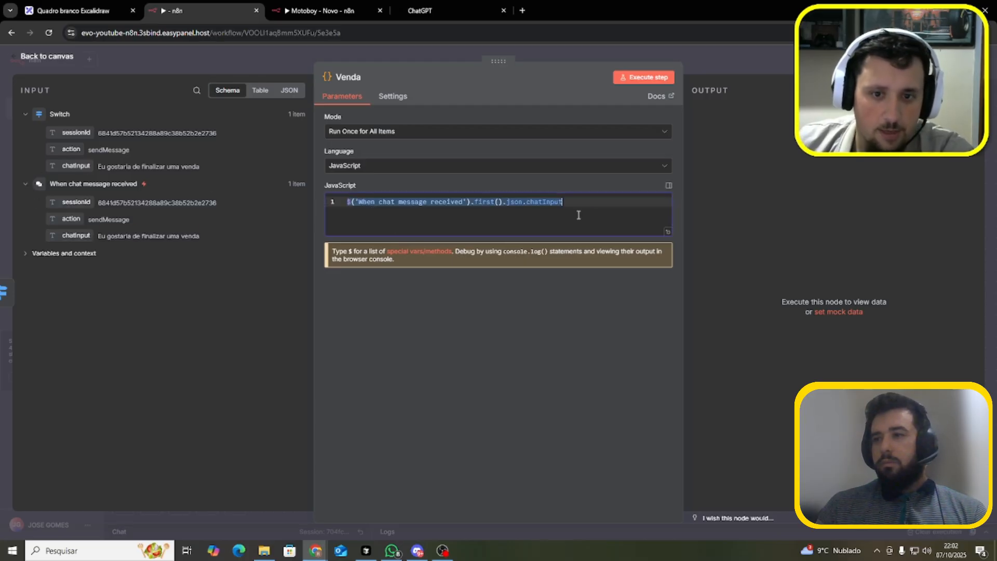
{"action": "left_click", "coordinate": [594, 212]}
{"action": "left_click_drag", "start_coordinate": [358, 203], "coordinate": [447, 205]}
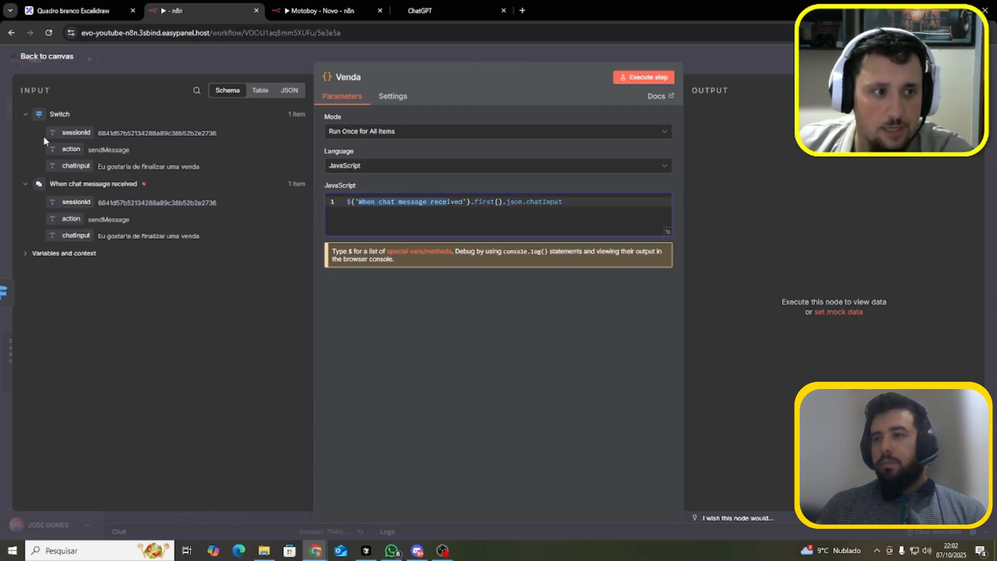
Move the Venda node farther away from the Switch on the canvas and reopen its script
{"action": "left_click", "coordinate": [332, 55]}
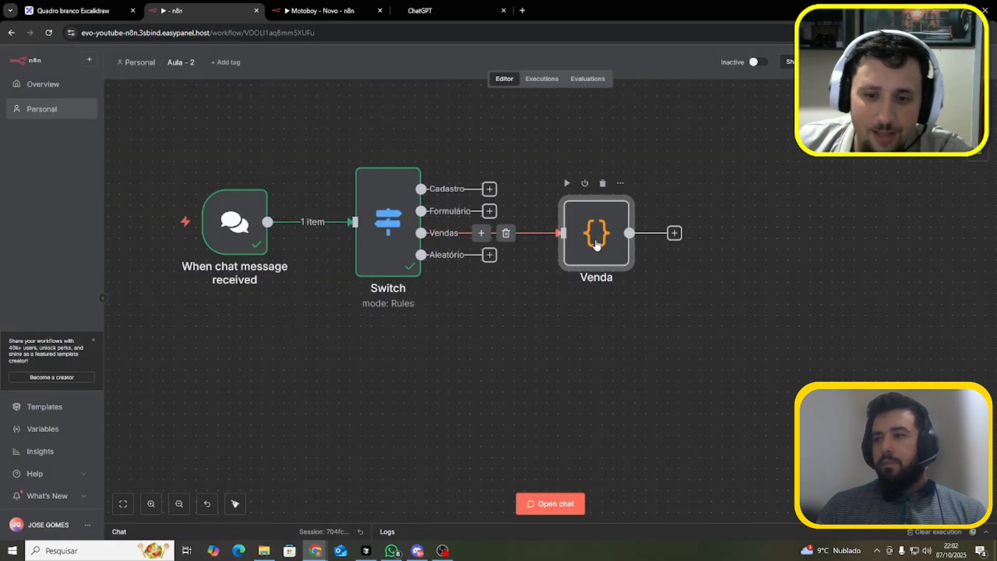
{"action": "left_click_drag", "start_coordinate": [595, 244], "coordinate": [706, 244]}
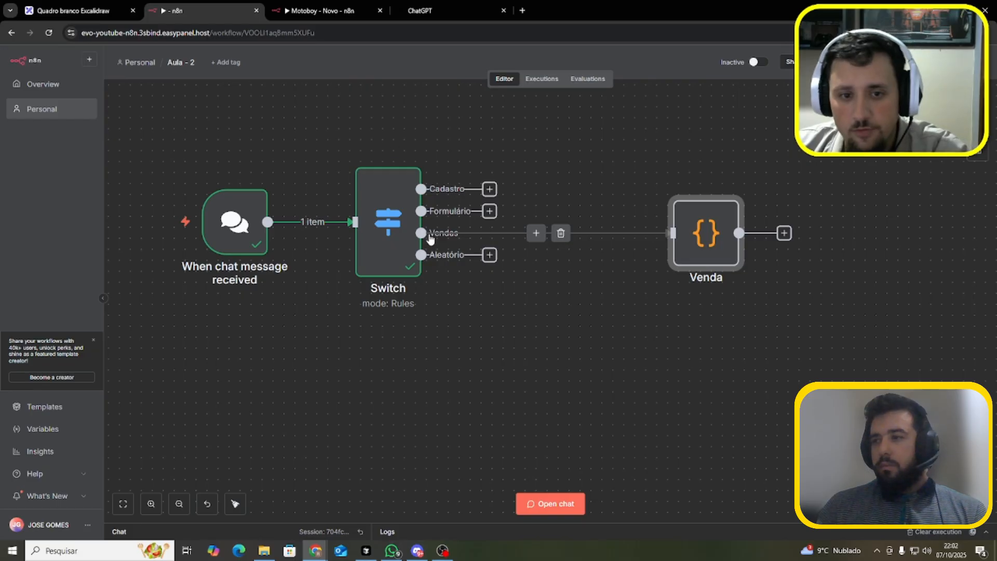
{"action": "double_click", "coordinate": [704, 234]}
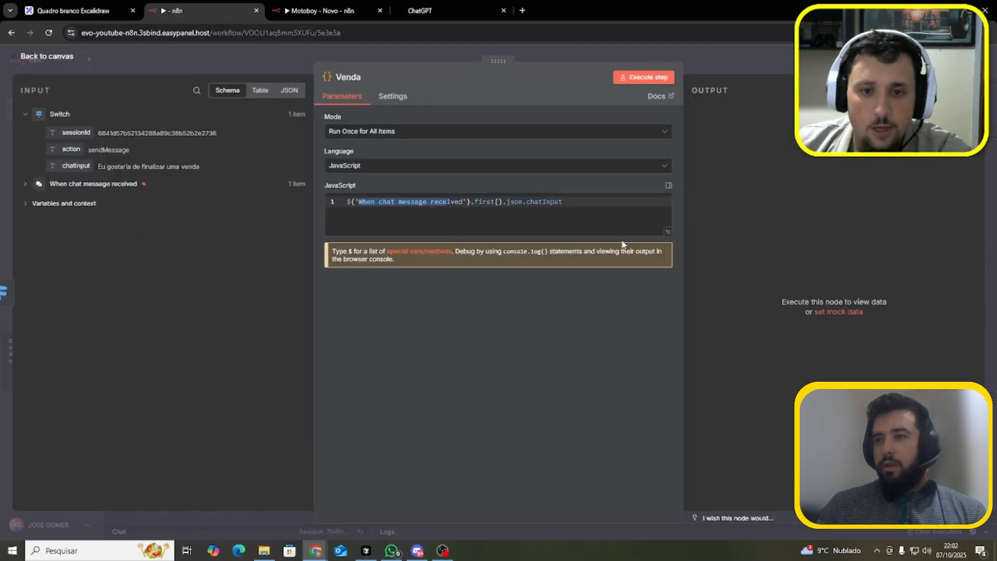
{"action": "left_click", "coordinate": [611, 207]}
{"action": "key", "text": "Return"}
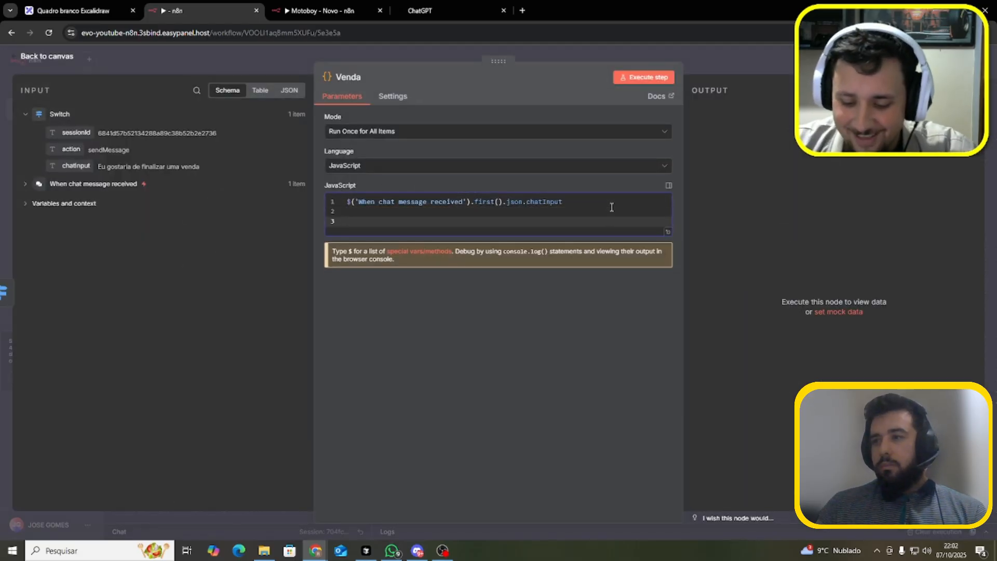
{"action": "key", "text": "BackSpace"}
{"action": "key", "text": "BackSpace"}
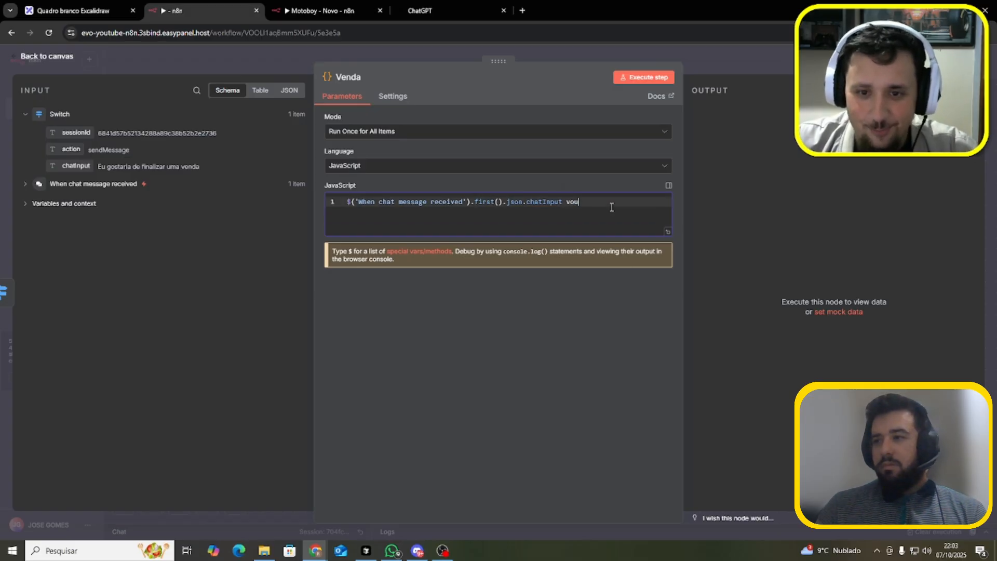
{"action": "type", "text": "anali"}
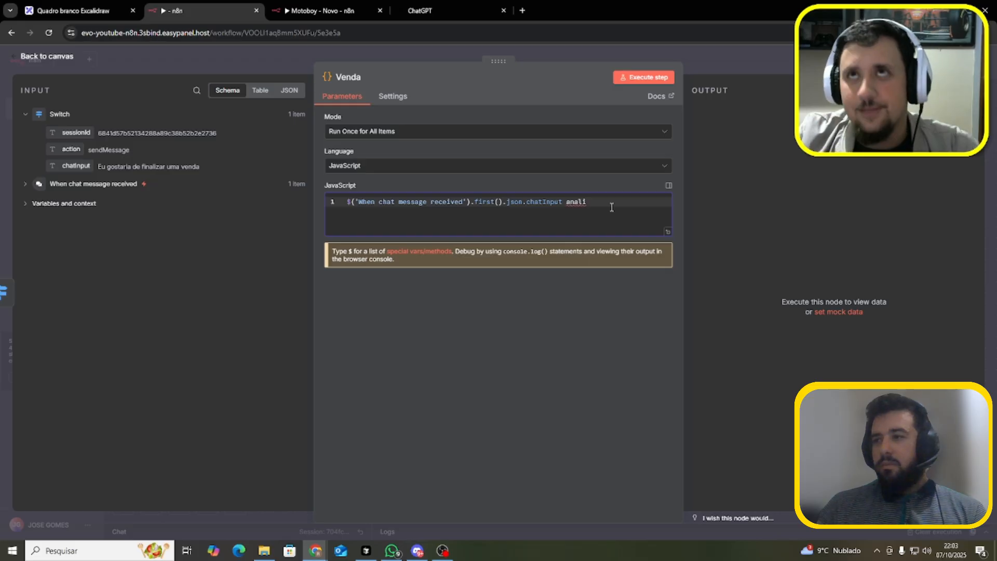
{"action": "key", "text": "BackSpace"}
{"action": "key", "text": "BackSpace"}
{"action": "key", "text": "BackSpace"}
{"action": "key", "text": "BackSpace"}
{"action": "key", "text": "BackSpace"}
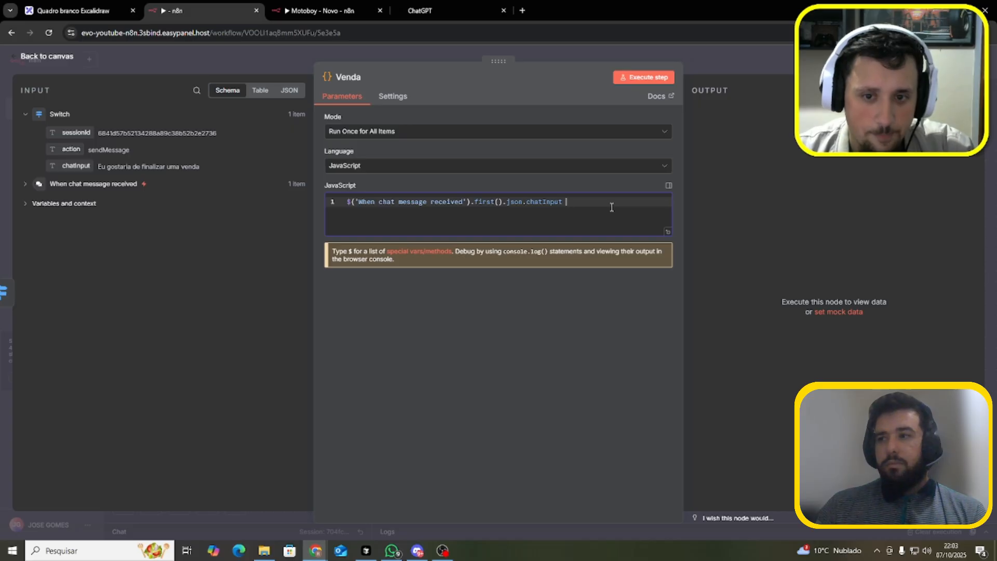
Append the instruction "analise o imput" after the chatInput reference in the Venda node's script
{"action": "type", "text": "analise o imput"}
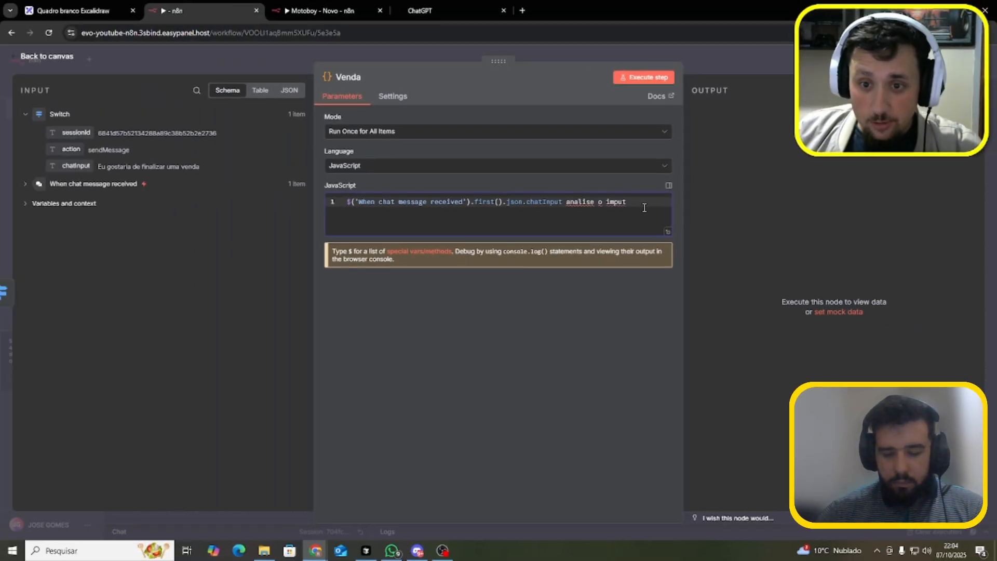
{"action": "left_click", "coordinate": [441, 10]}
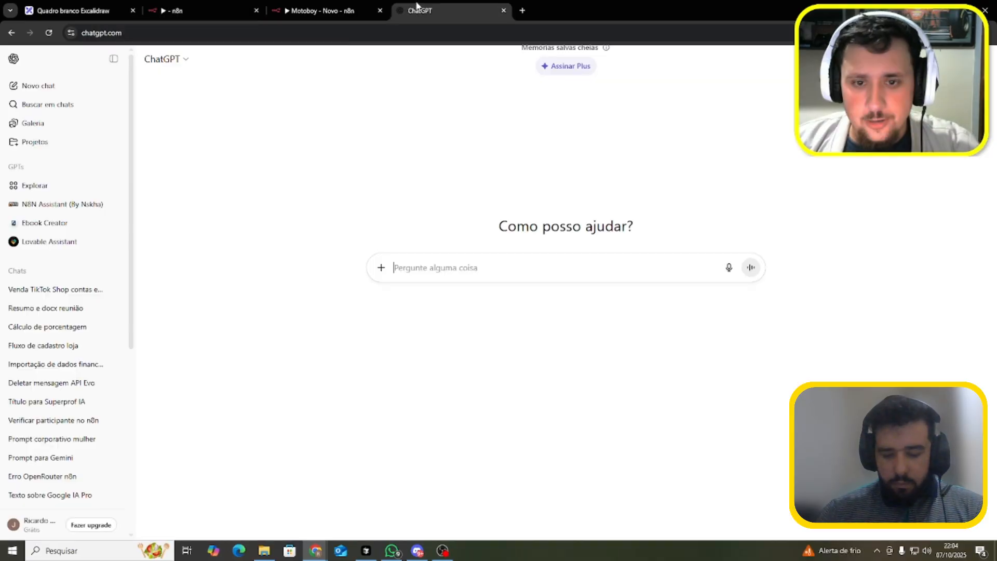
{"action": "left_click", "coordinate": [249, 13]}
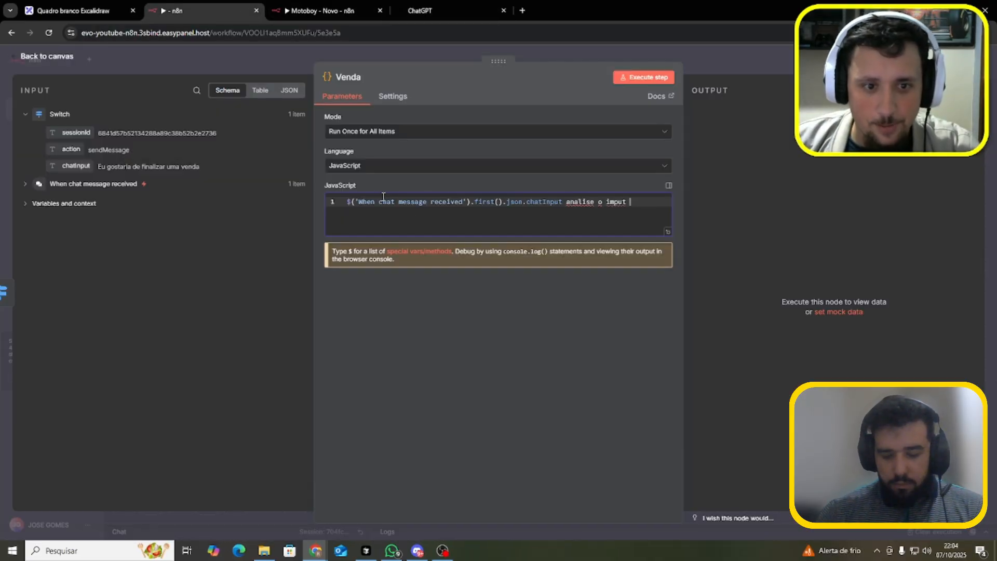
{"action": "left_click_drag", "start_coordinate": [536, 200], "coordinate": [561, 201]}
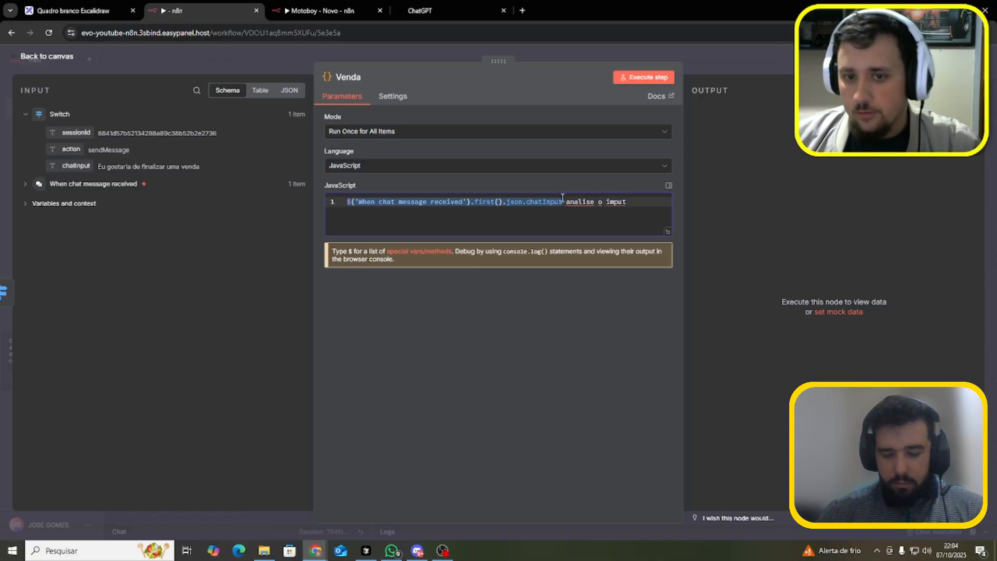
{"action": "left_click", "coordinate": [643, 200]}
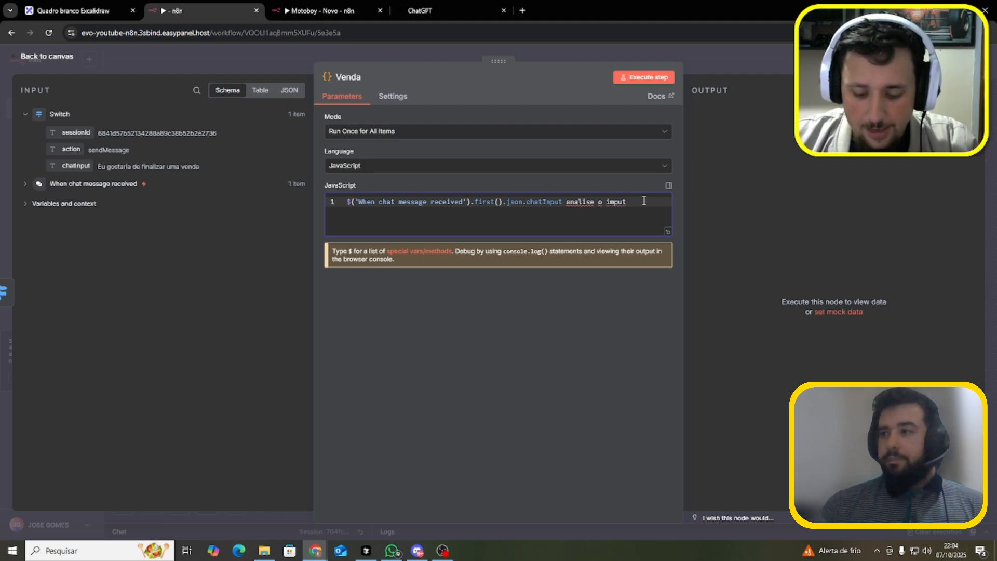
Continue the instruction in the Venda script with "pegue o valor venda, e tranforme em uma tag chamada action."
{"action": "type", "text": "pegue"}
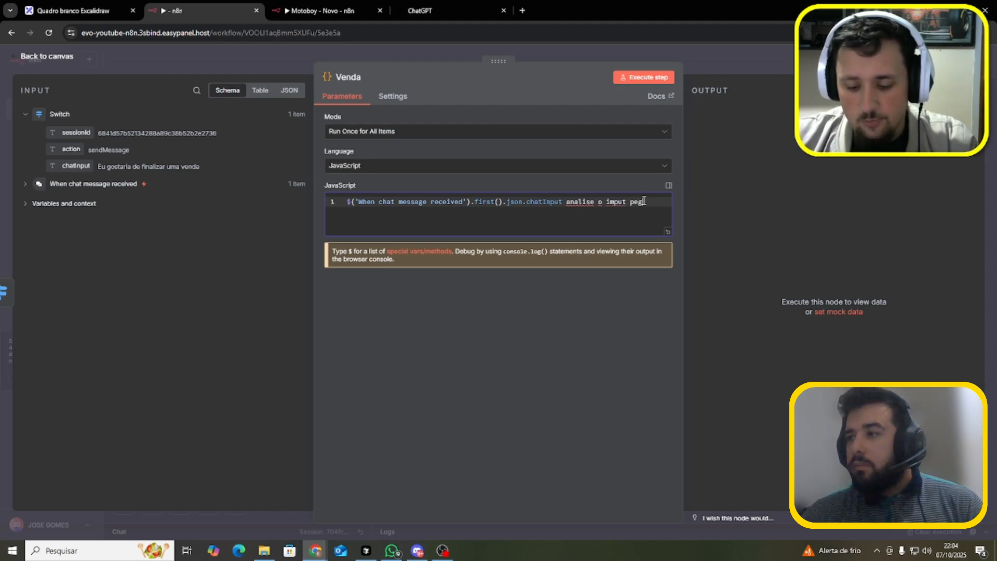
{"action": "type", "text": " o valor"}
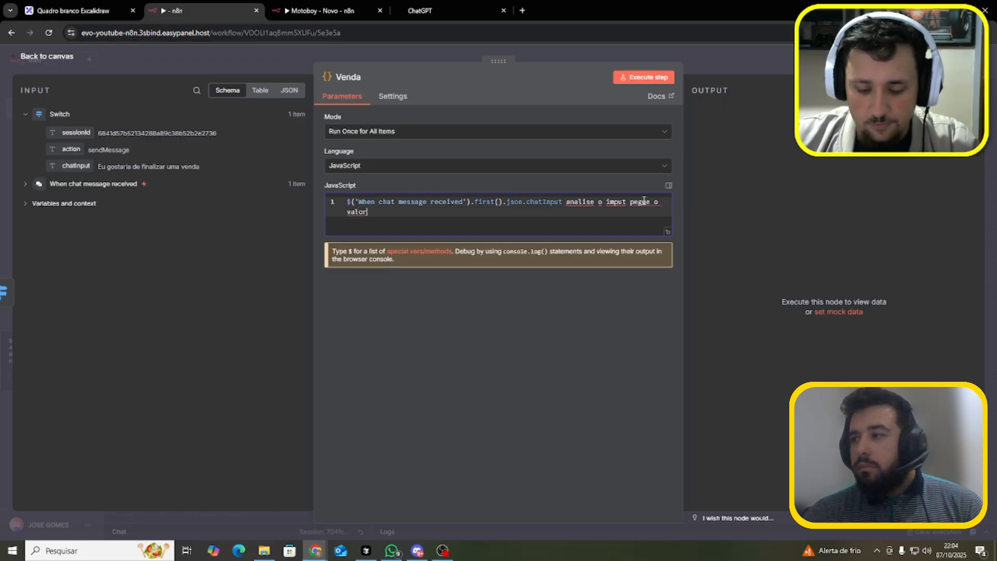
{"action": "type", "text": " venda, "}
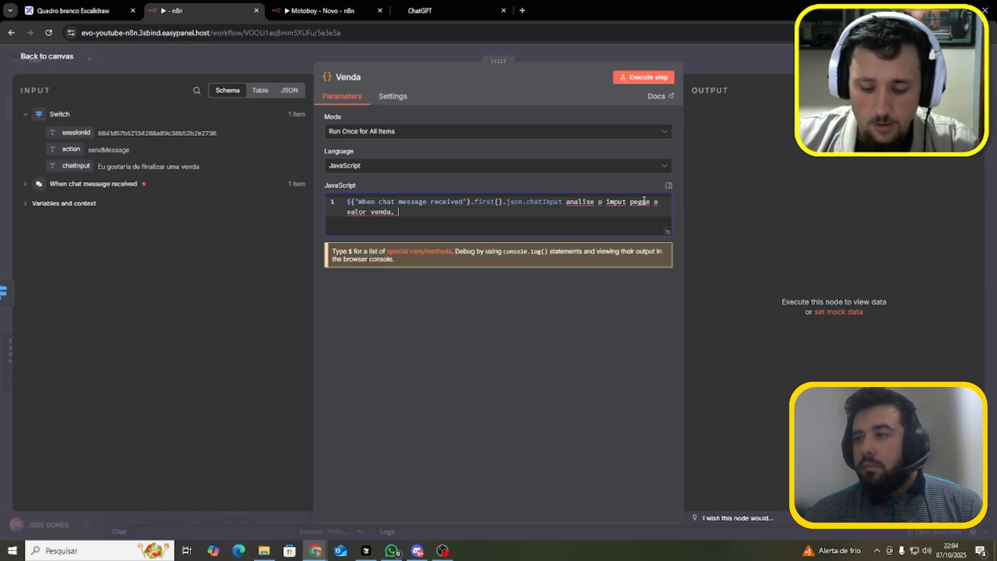
{"action": "type", "text": "e tranf"}
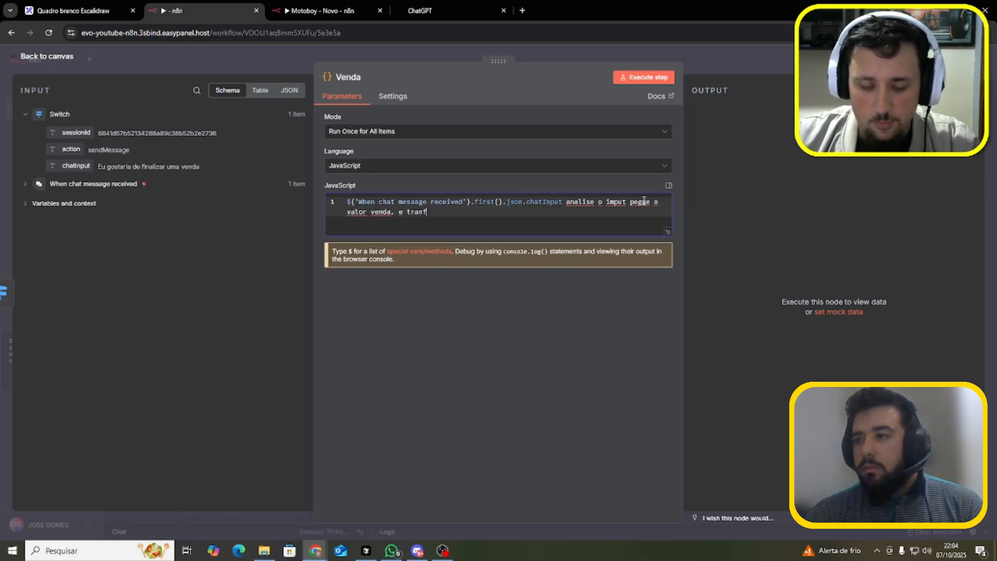
{"action": "type", "text": "orme em uma"}
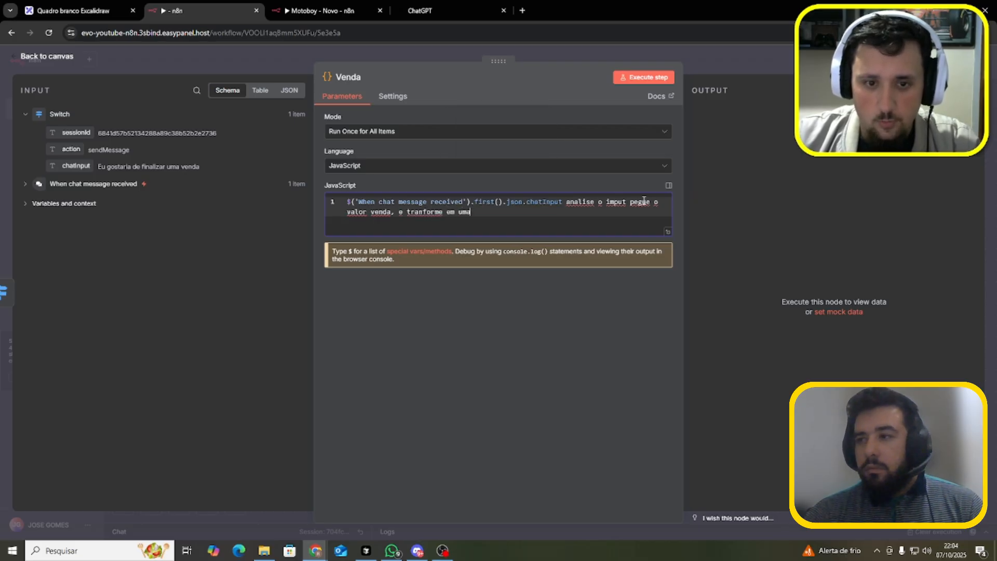
{"action": "type", "text": " tag chamada "}
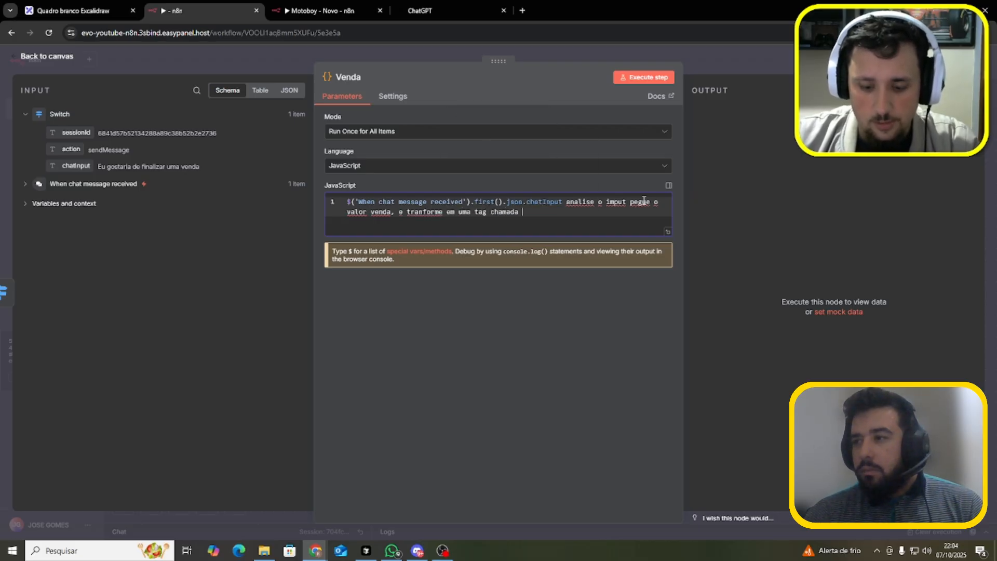
{"action": "type", "text": "ac"}
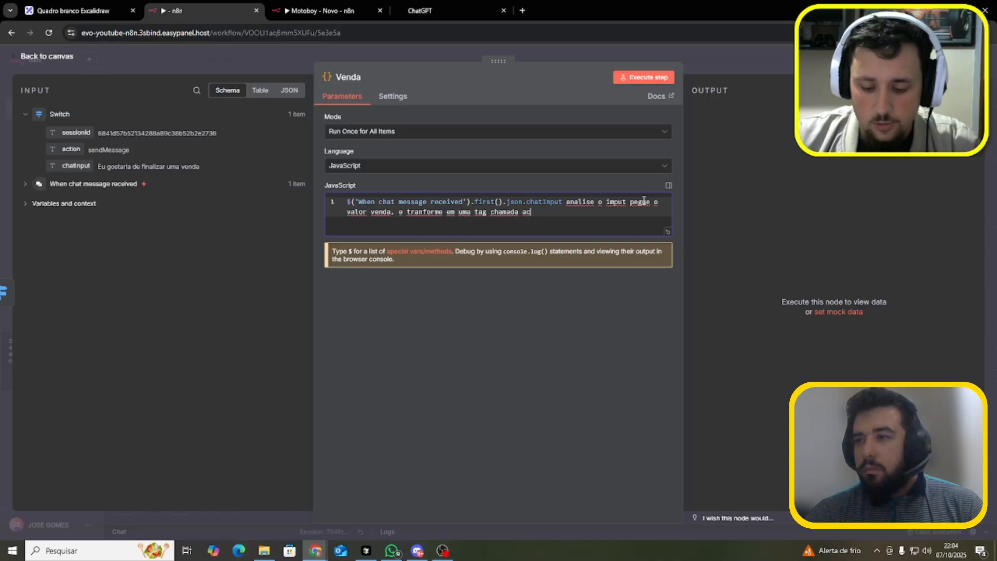
{"action": "type", "text": "tion."}
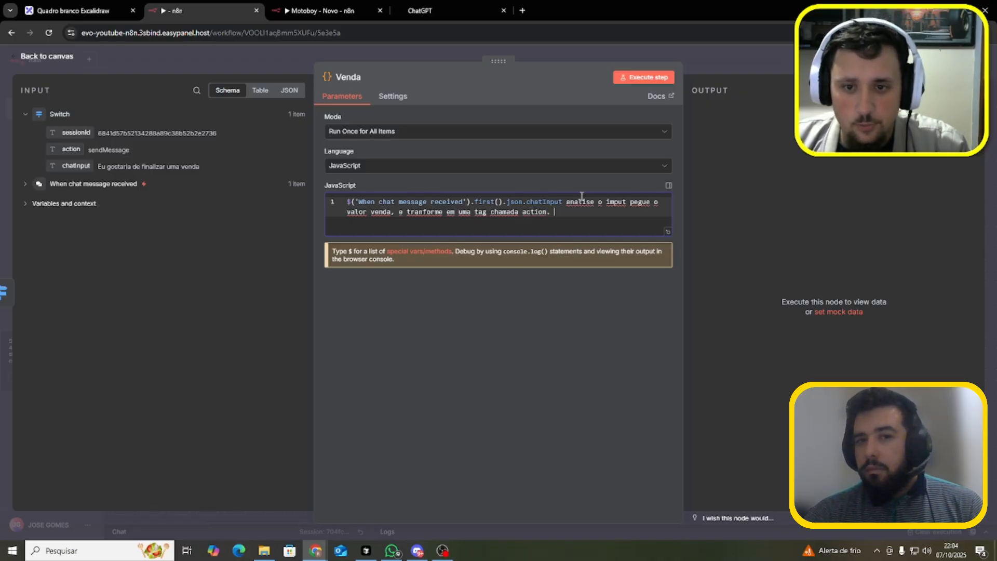
{"action": "left_click_drag", "start_coordinate": [347, 212], "coordinate": [390, 212]}
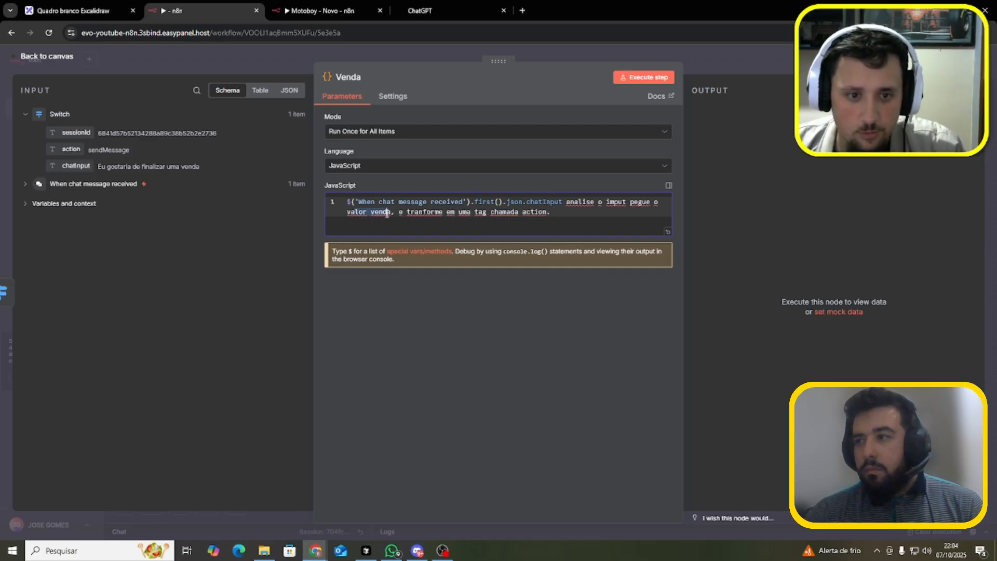
Append the current date-time expression {{$now}} after "chamada action." in the Venda node's script
{"action": "double_click", "coordinate": [190, 166]}
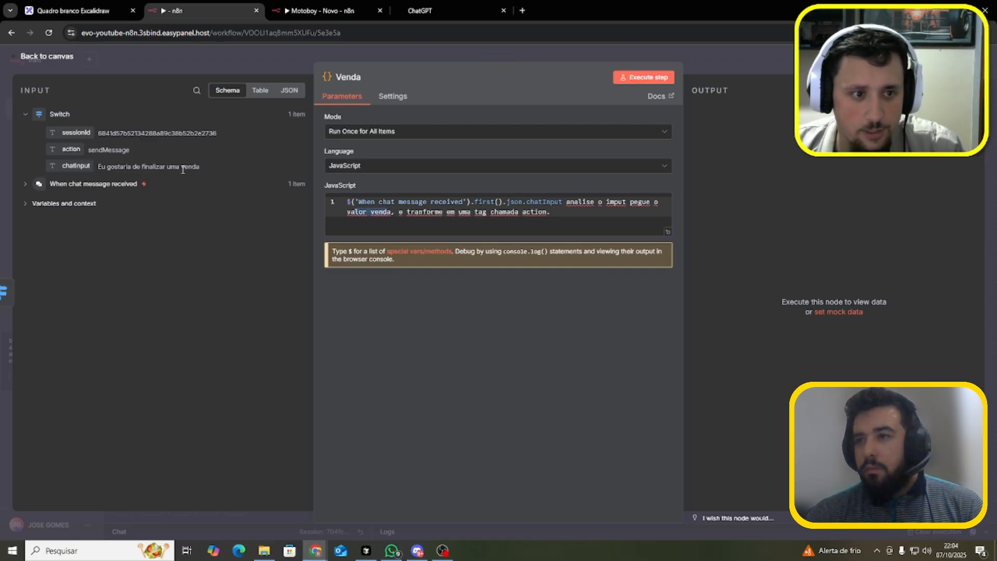
{"action": "left_click", "coordinate": [562, 213]}
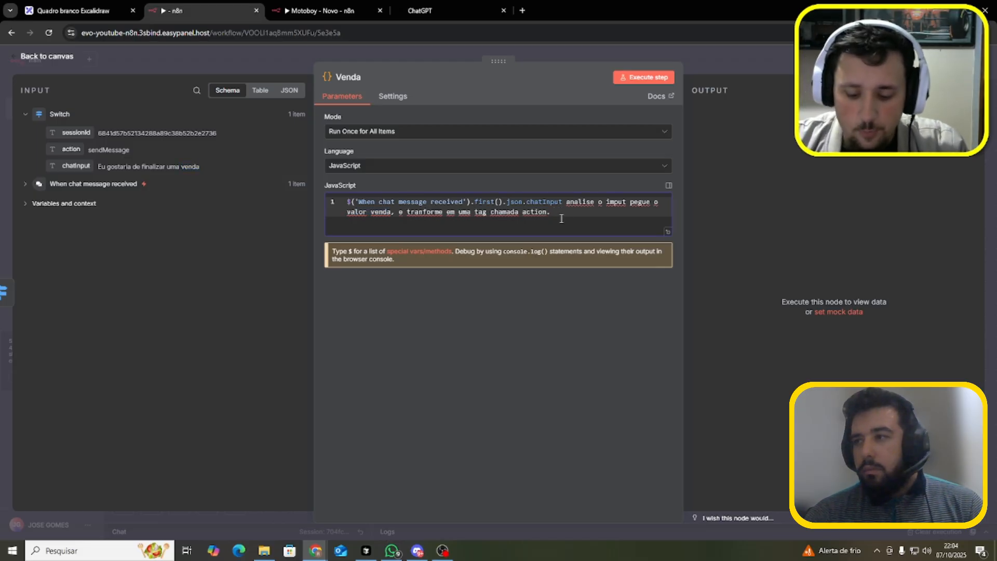
{"action": "type", "text": "{{"}
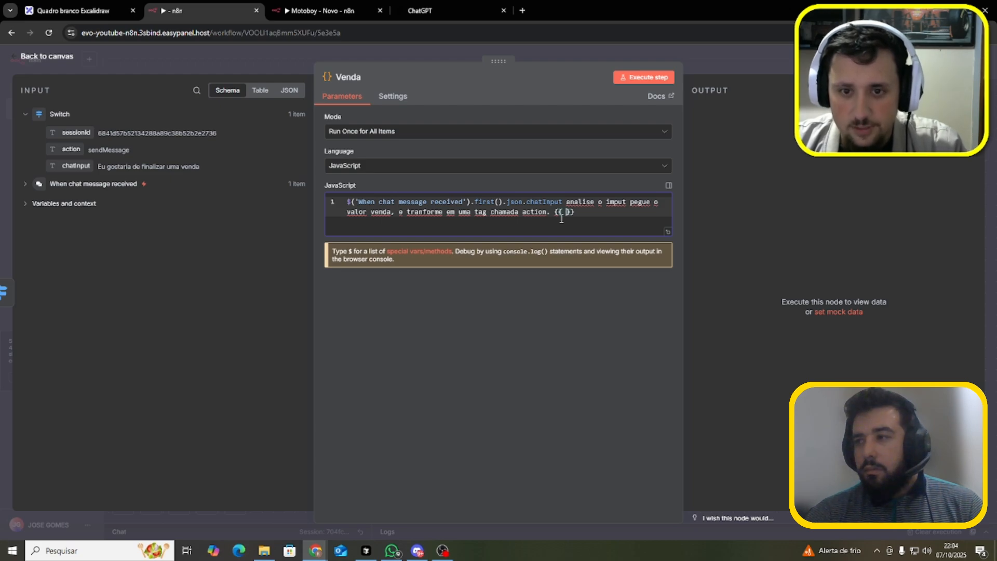
{"action": "type", "text": "$"}
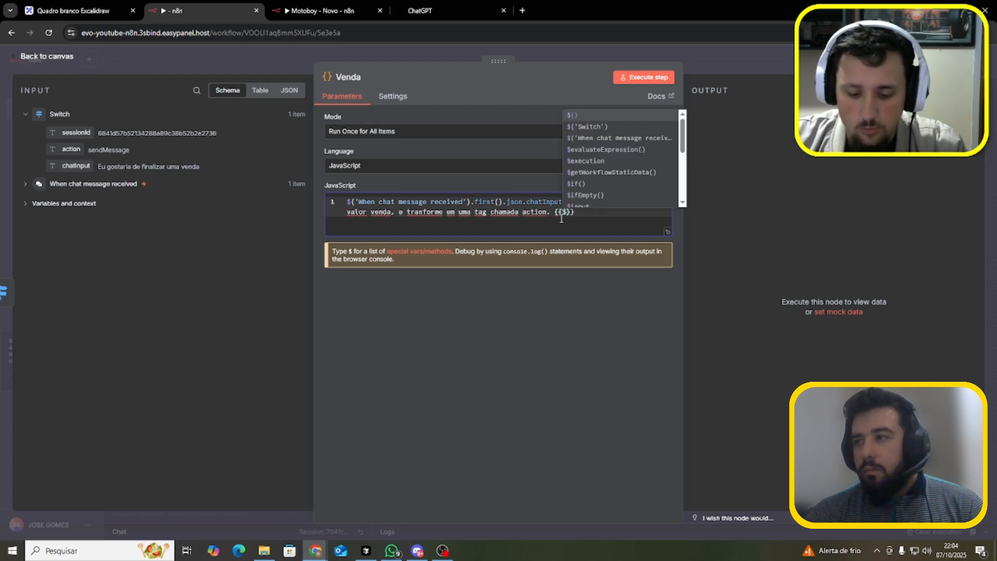
{"action": "type", "text": "now"}
{"action": "key", "text": "Right"}
{"action": "key", "text": "Right"}
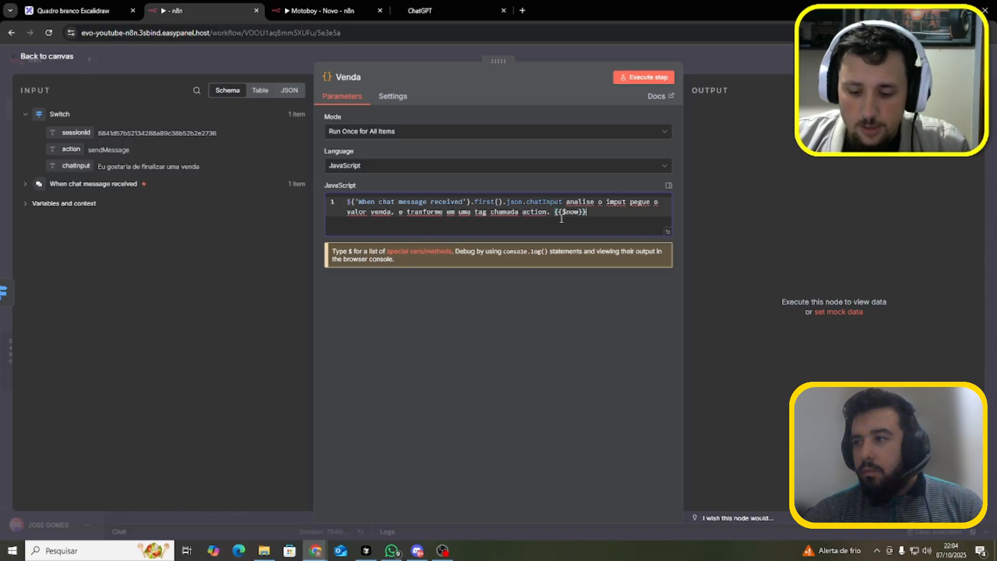
Continue the Venda script's instruction after {{$now}} with "com a tag de data e hora contrua as tags hora, dia, mes e ano."
{"action": "type", "text": "com a tag "}
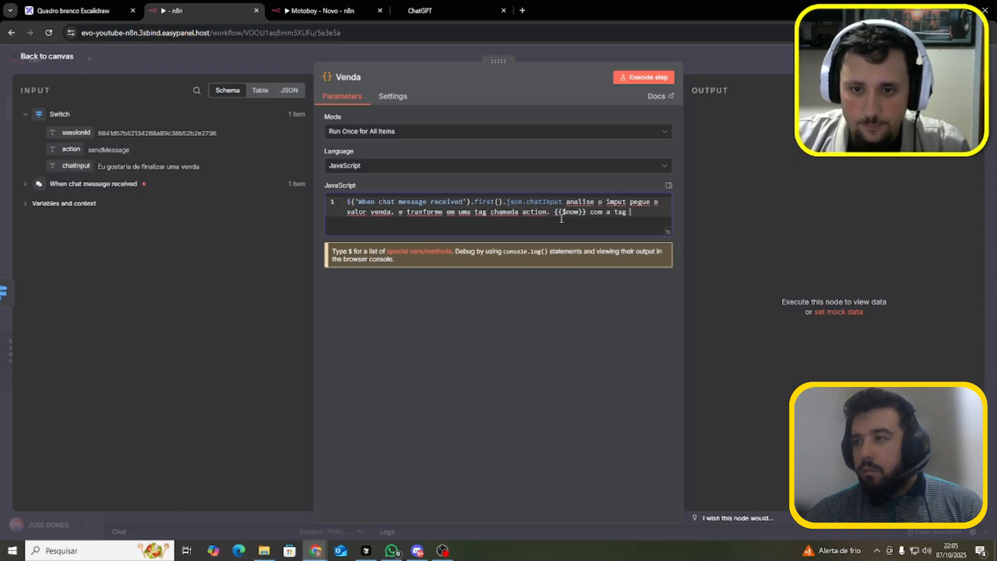
{"action": "type", "text": "de data e"}
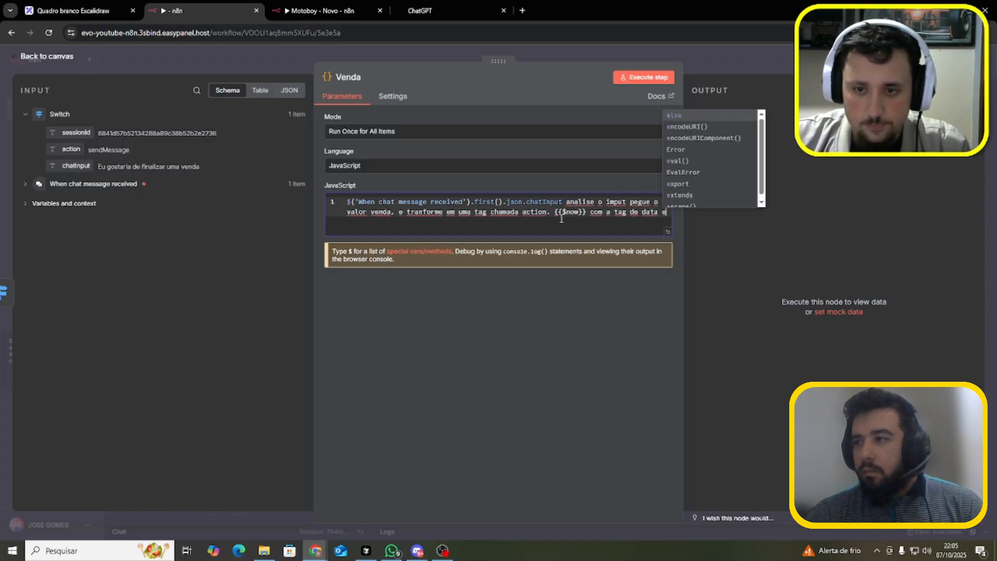
{"action": "type", "text": " hora con"}
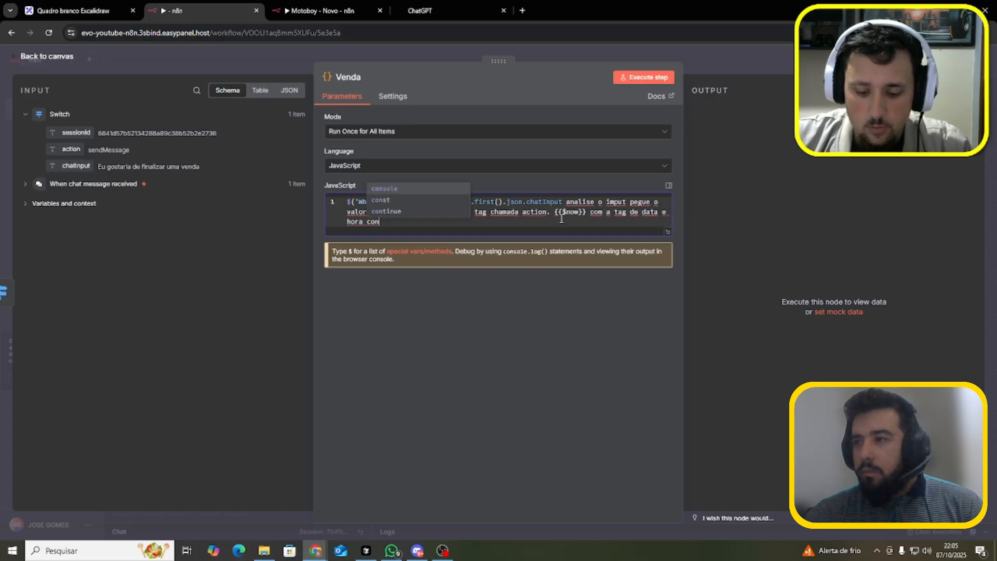
{"action": "type", "text": "trua as tags"}
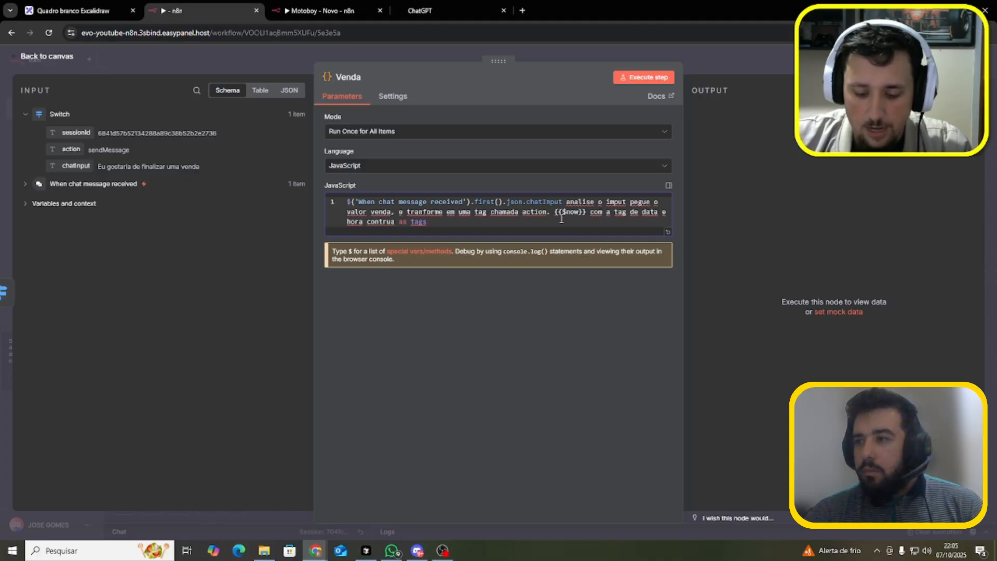
{"action": "type", "text": " hora"}
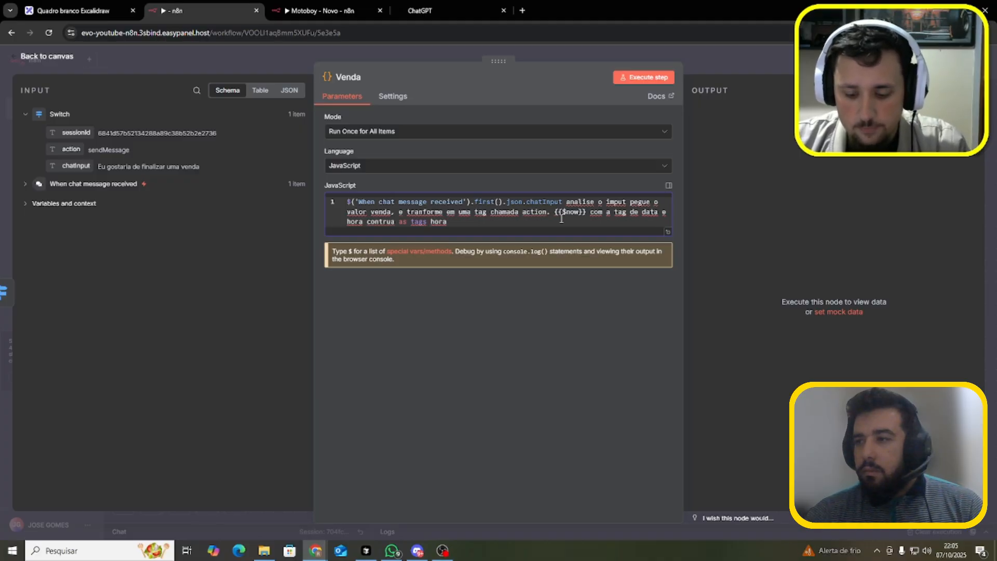
{"action": "type", "text": ", dia"}
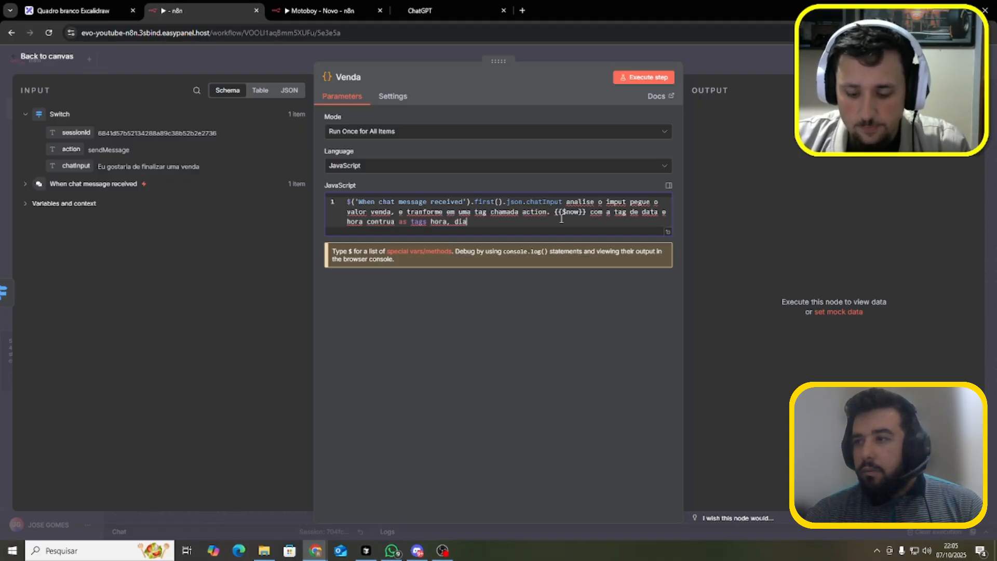
{"action": "type", "text": ", mes e an"}
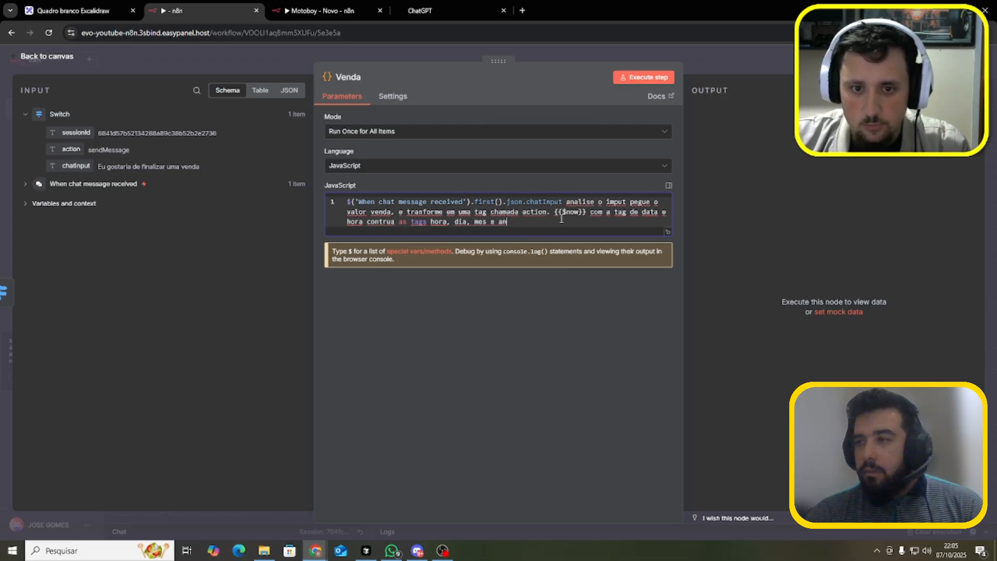
{"action": "type", "text": "o."}
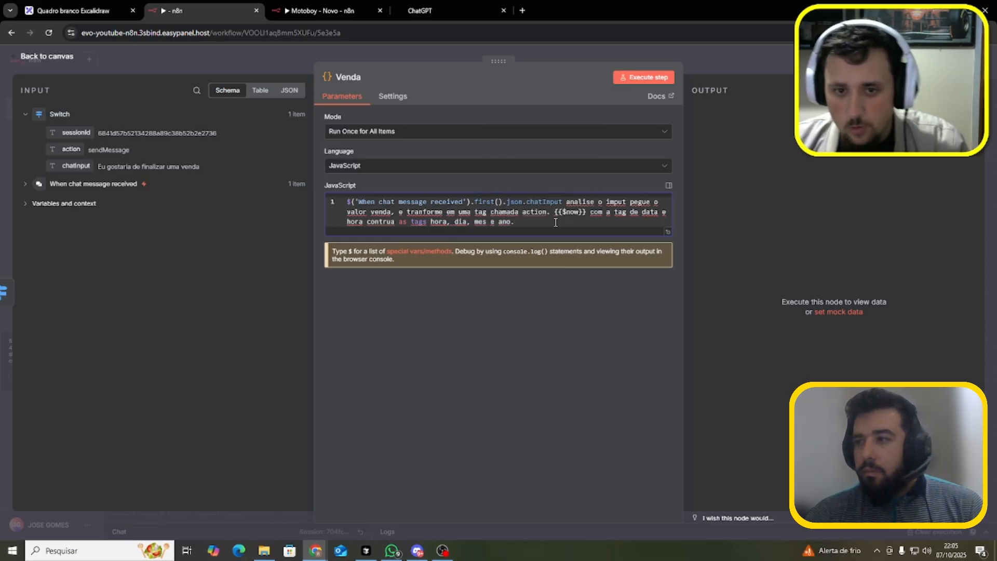
Replace the final period after "ano" in the Venda script with the continuation "e com a expressao"
{"action": "left_click_drag", "start_coordinate": [556, 222], "coordinate": [307, 176]}
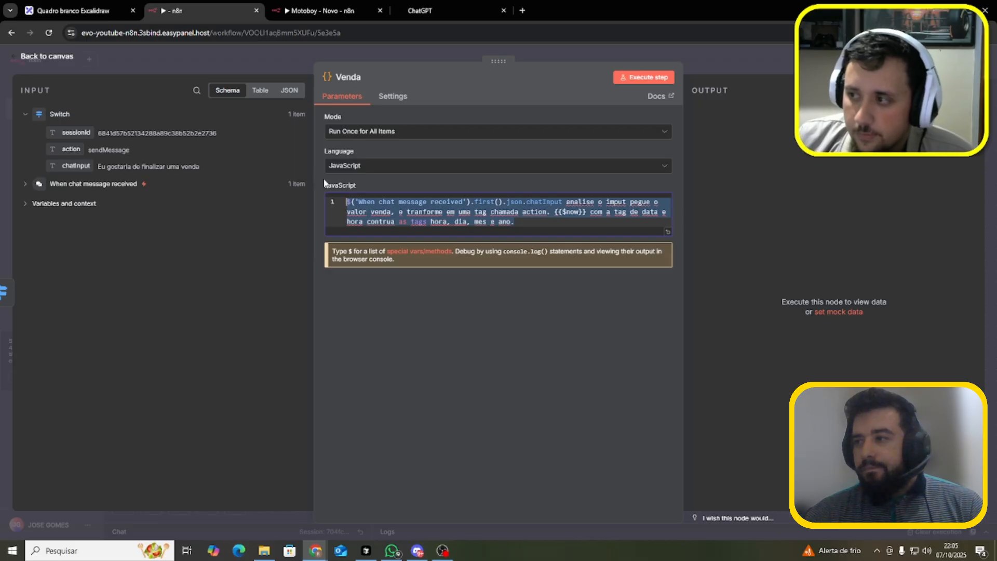
{"action": "left_click", "coordinate": [527, 225]}
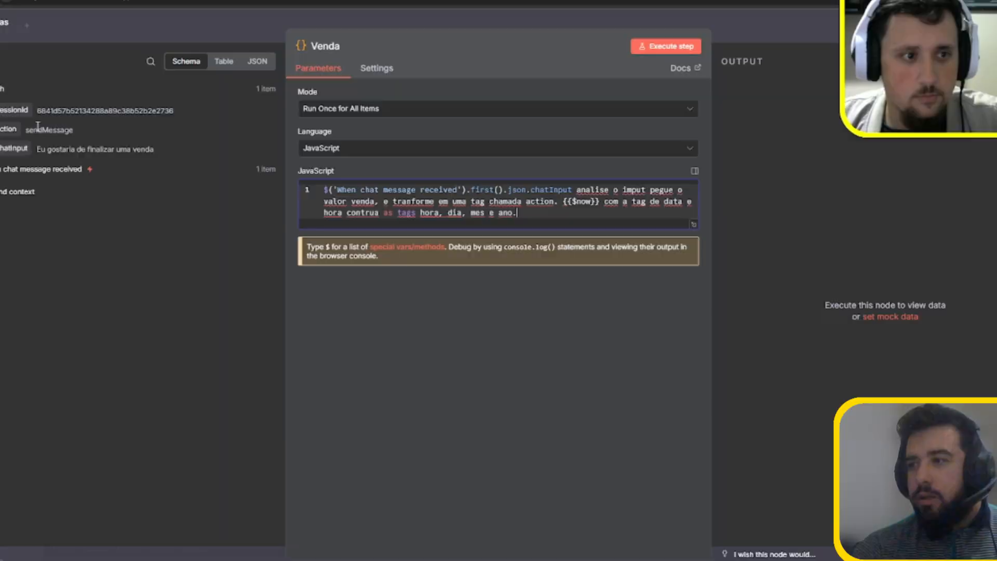
{"action": "key", "text": "BackSpace"}
{"action": "type", "text": "e com a tag"}
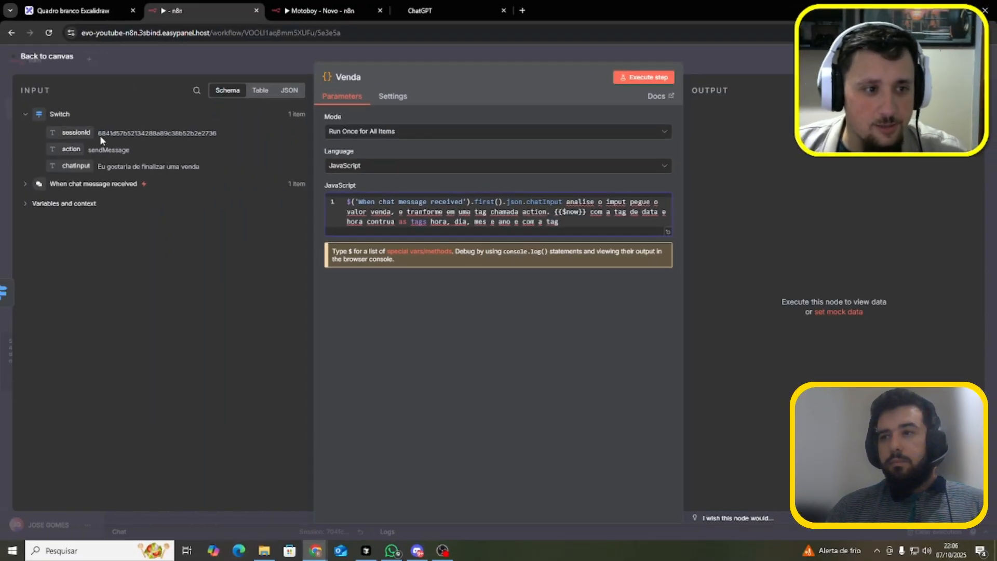
{"action": "double_click", "coordinate": [116, 132]}
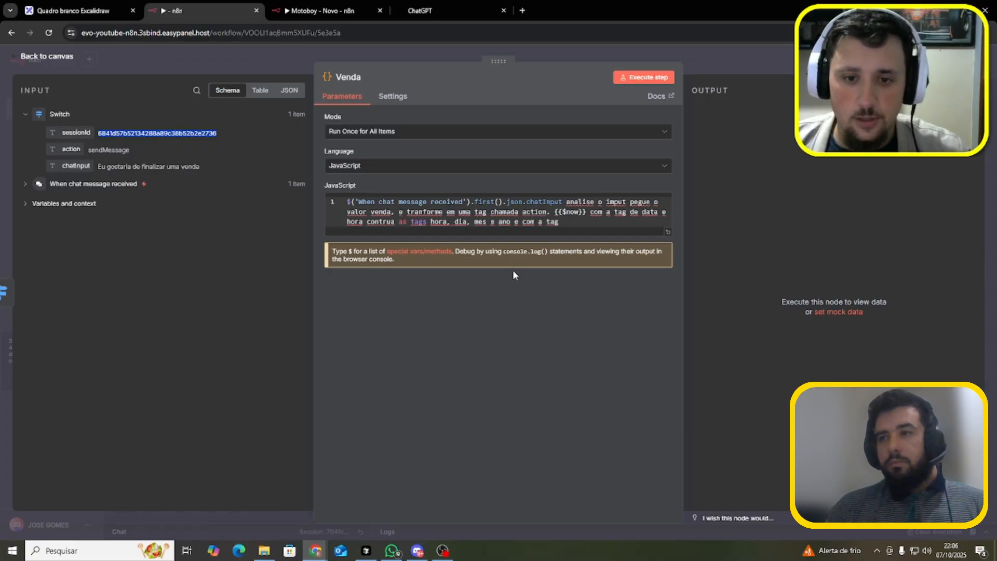
{"action": "left_click", "coordinate": [553, 222]}
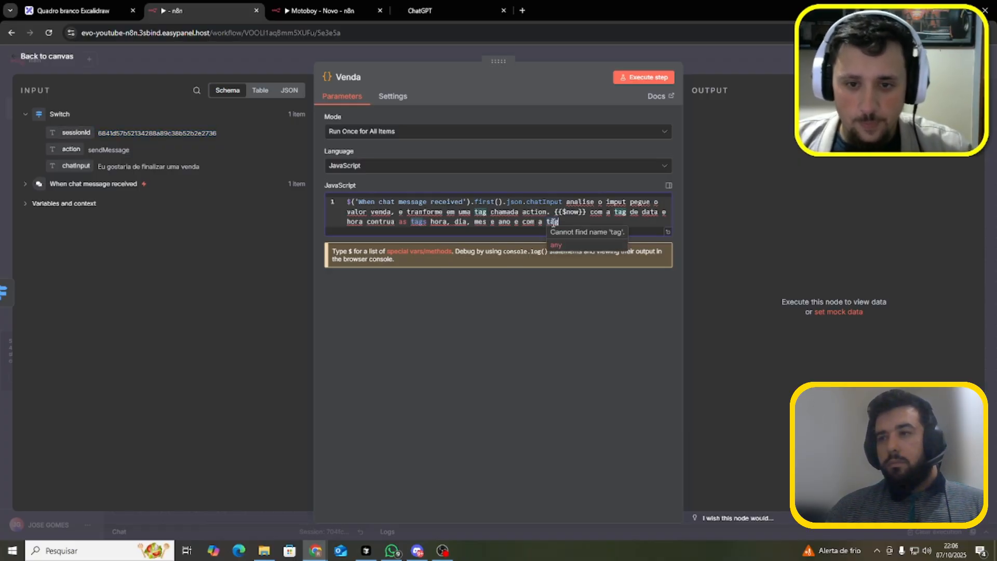
{"action": "type", "text": "expressad"}
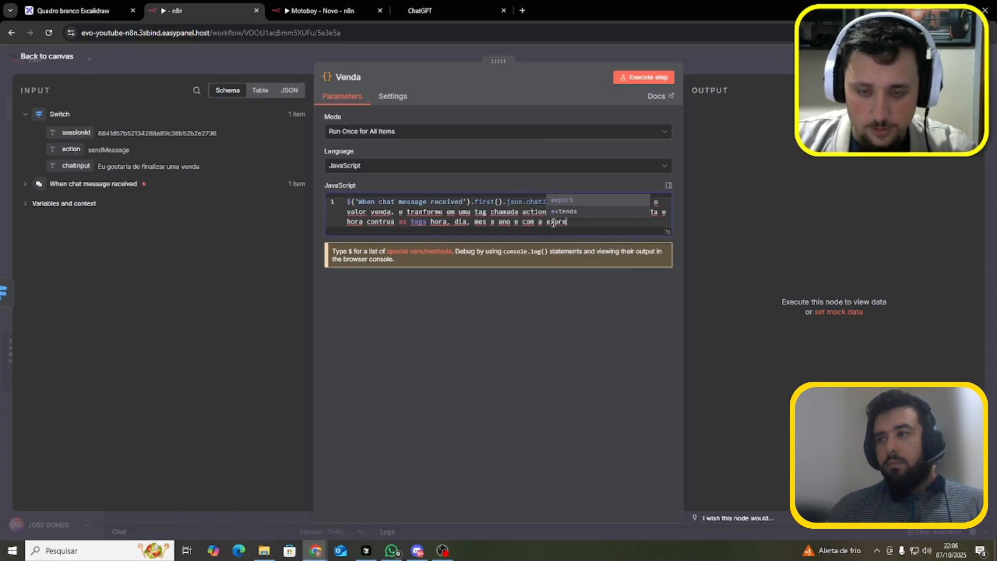
Insert the Switch input's sessionId reference, $input.first().json.sessionId, at the end of the script and follow it with "crie a tag id_chat"
{"action": "left_click_drag", "start_coordinate": [75, 132], "coordinate": [614, 222]}
{"action": "type", "text": "crie a tag"}
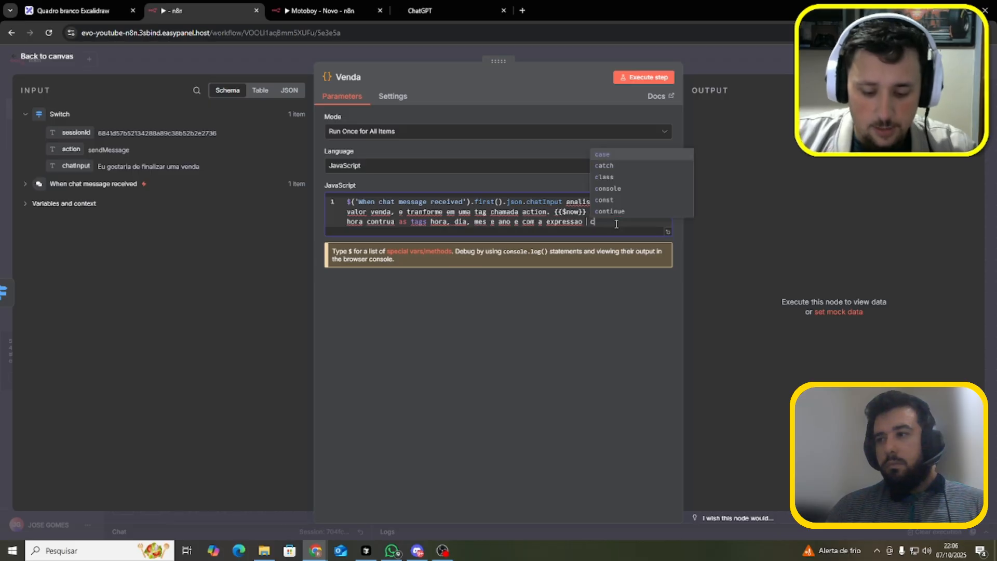
{"action": "type", "text": " id_"}
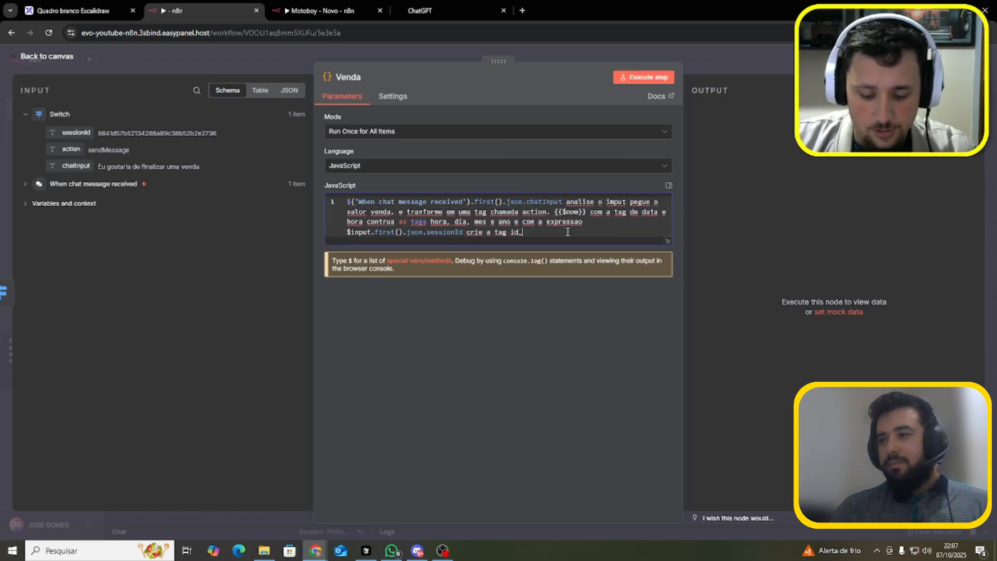
{"action": "type", "text": "chat"}
Copy the whole instruction from the Venda script into a new ChatGPT conversation and submit it
{"action": "key", "text": "ctrl+a"}
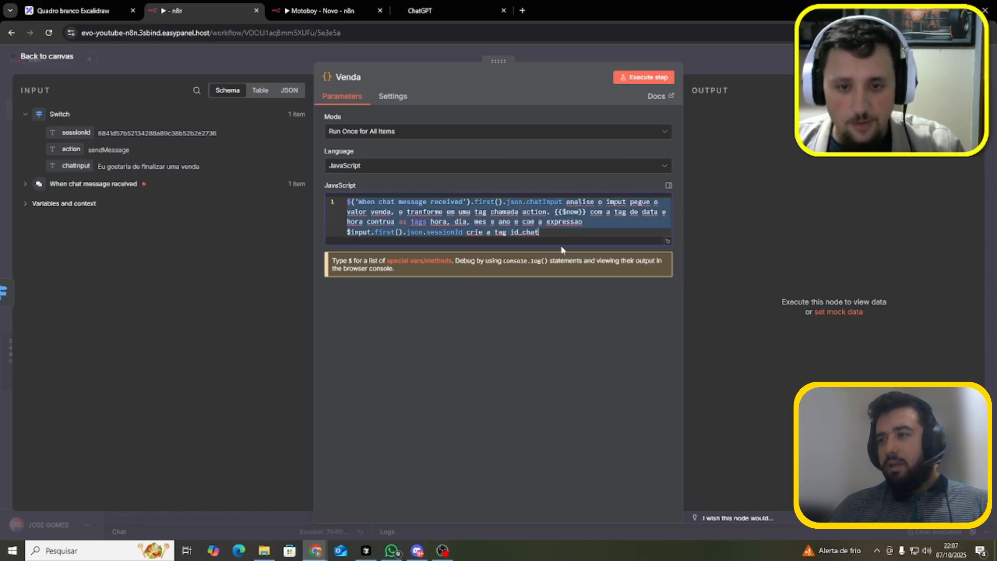
{"action": "key", "text": "ctrl+c"}
{"action": "left_click", "coordinate": [426, 7]}
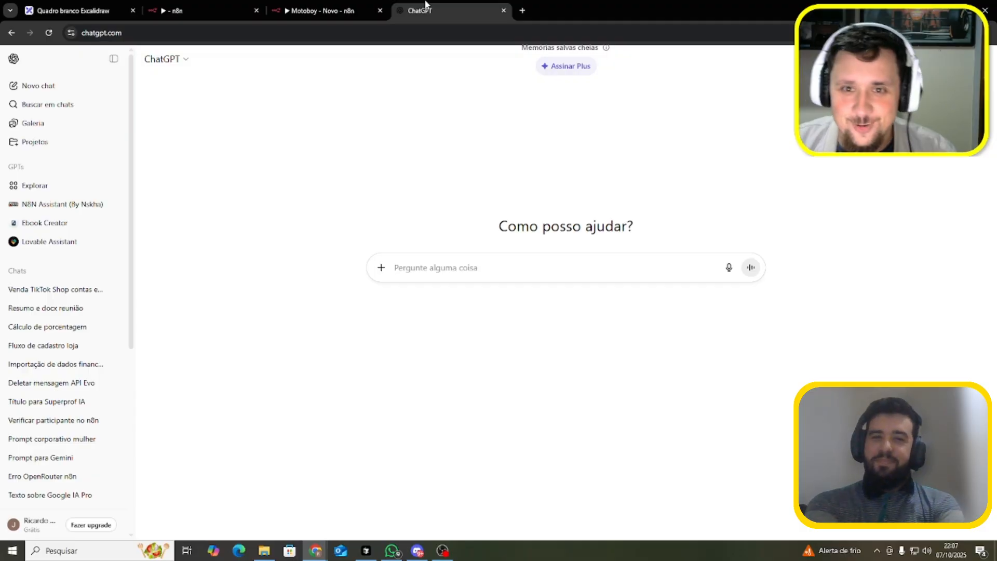
{"action": "key", "text": "ctrl+v"}
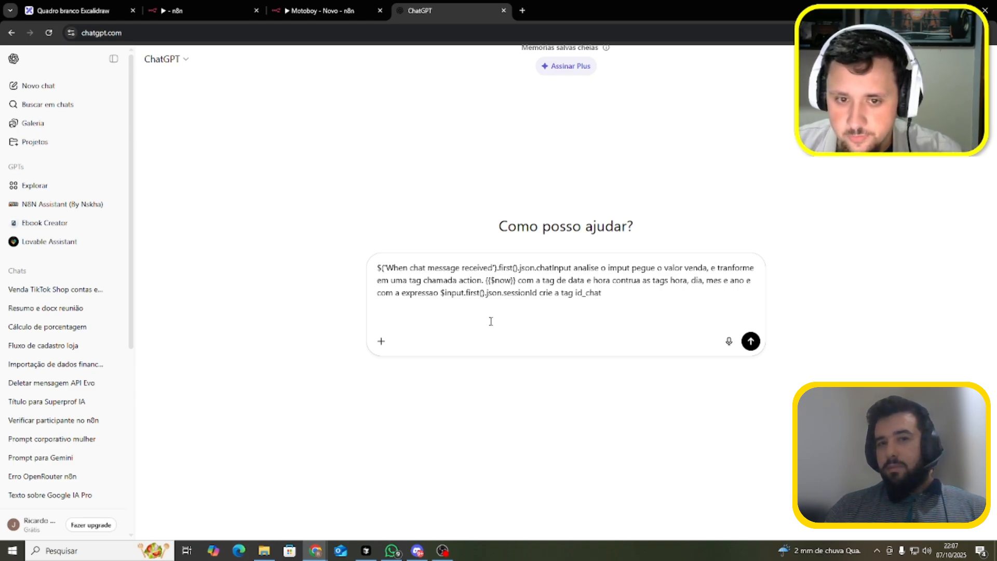
{"action": "key", "text": "Return"}
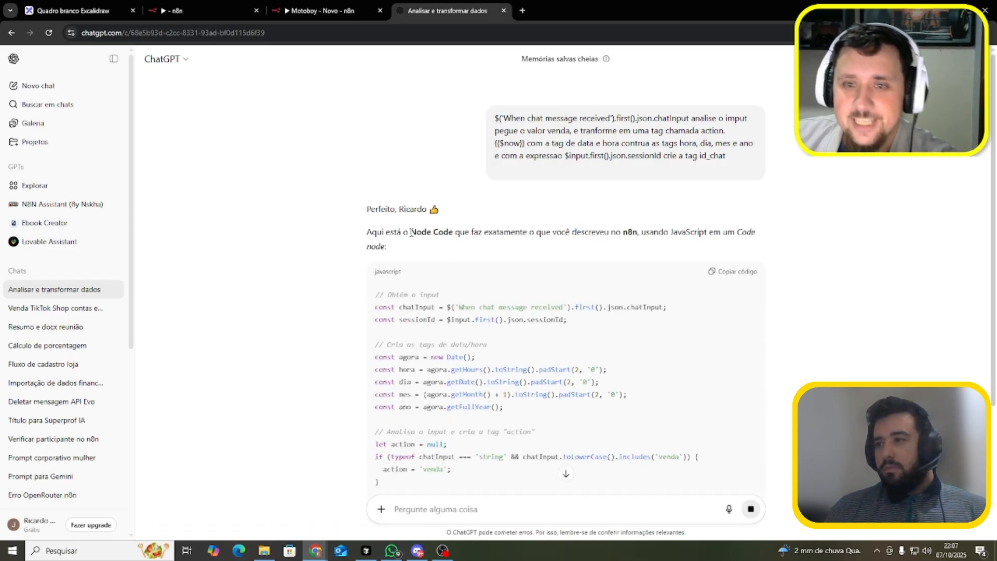
Review ChatGPT's introductory explanation and the generated JavaScript for the n8n code node
{"action": "left_click_drag", "start_coordinate": [410, 232], "coordinate": [477, 234]}
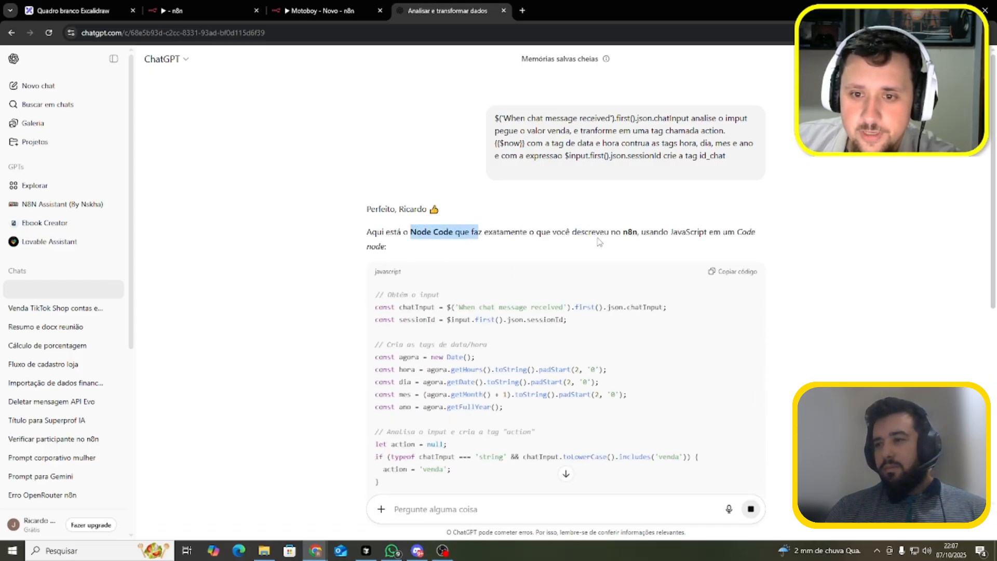
{"action": "left_click_drag", "start_coordinate": [622, 232], "coordinate": [640, 229]}
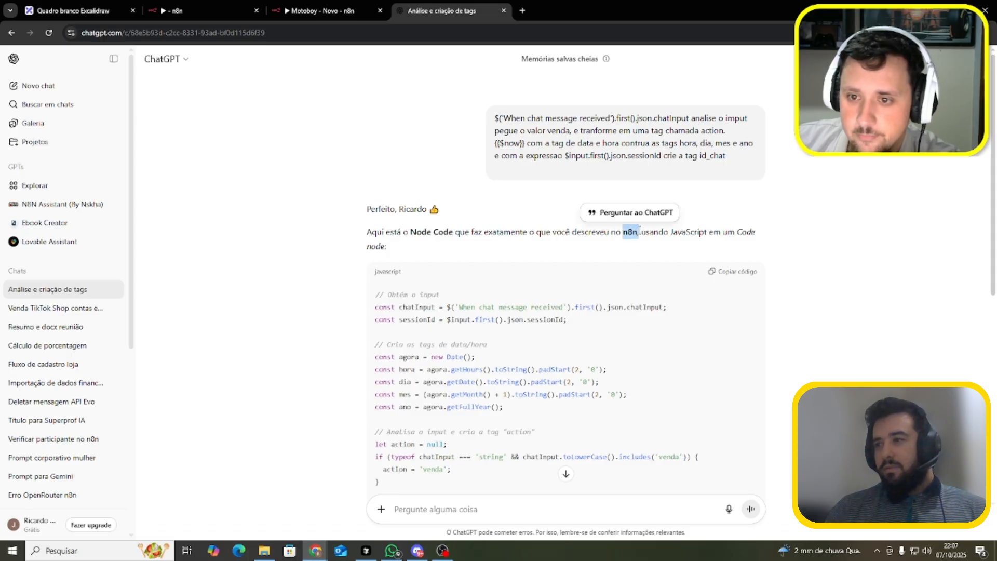
{"action": "scroll", "coordinate": [527, 276], "scroll_direction": "down", "scroll_amount": 6}
{"action": "scroll", "coordinate": [510, 299], "scroll_direction": "up", "scroll_amount": 4}
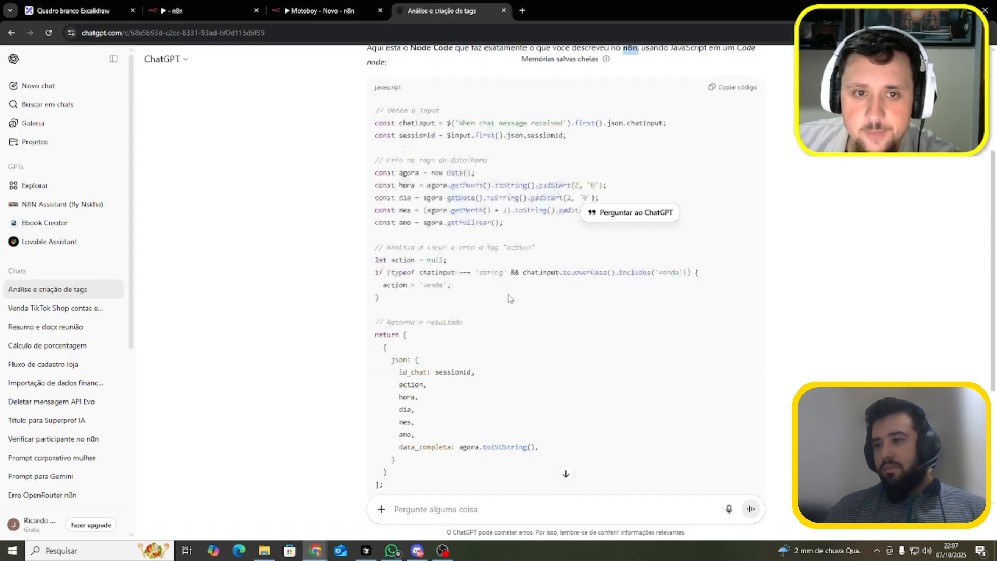
{"action": "left_click", "coordinate": [779, 210]}
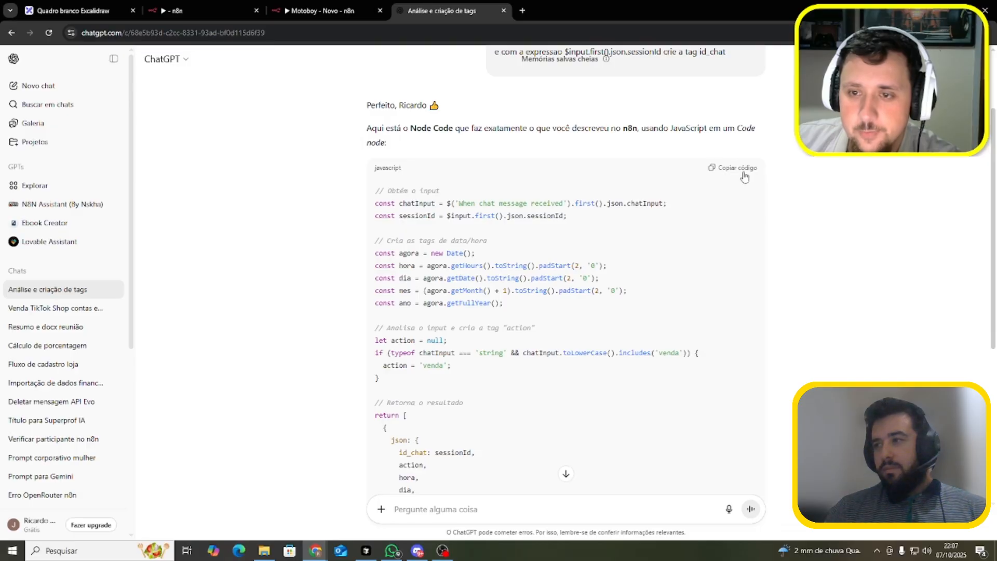
Review the generated JavaScript in the ChatGPT answer, from the input and date tags to the action check and the returned JSON block
{"action": "left_click_drag", "start_coordinate": [378, 191], "coordinate": [455, 202]}
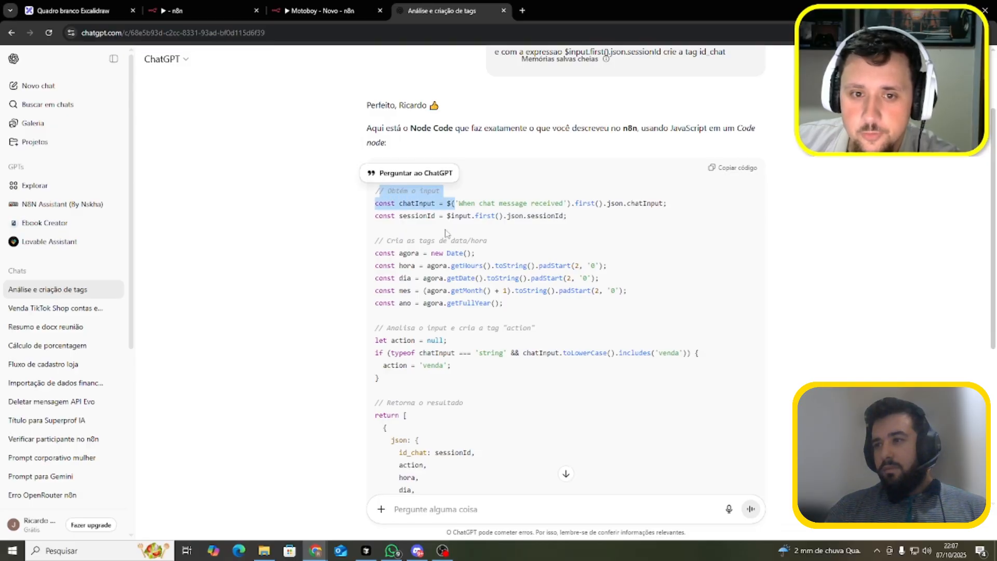
{"action": "left_click_drag", "start_coordinate": [399, 240], "coordinate": [499, 244]}
{"action": "left_click", "coordinate": [512, 294]}
{"action": "left_click_drag", "start_coordinate": [512, 297], "coordinate": [535, 224]}
{"action": "scroll", "coordinate": [500, 244], "scroll_direction": "down", "scroll_amount": 2}
{"action": "left_click", "coordinate": [500, 244]}
{"action": "scroll", "coordinate": [534, 223], "scroll_direction": "down", "scroll_amount": 3}
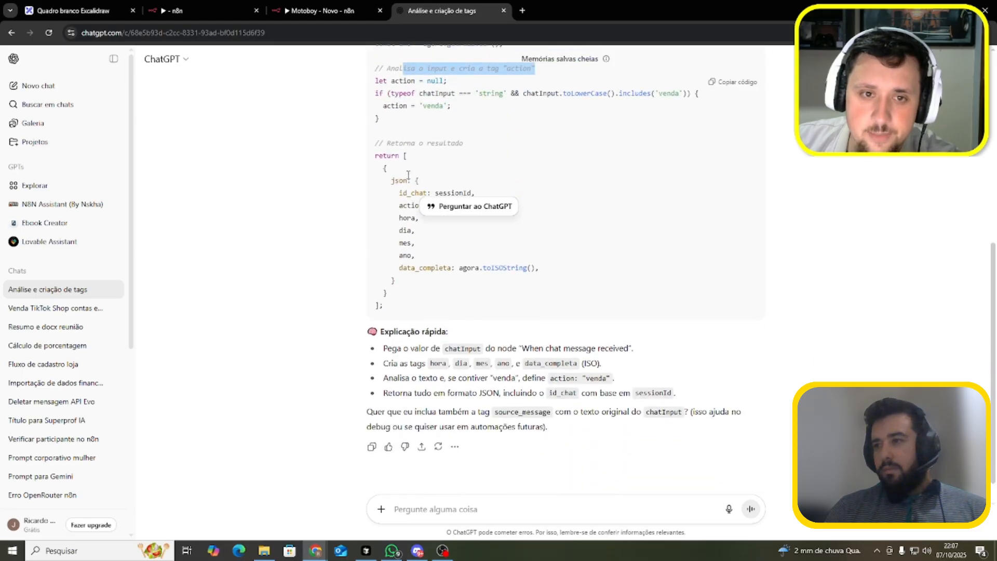
{"action": "left_click_drag", "start_coordinate": [374, 144], "coordinate": [443, 303]}
{"action": "left_click", "coordinate": [421, 166]}
{"action": "left_click", "coordinate": [387, 179]}
{"action": "left_click", "coordinate": [444, 303]}
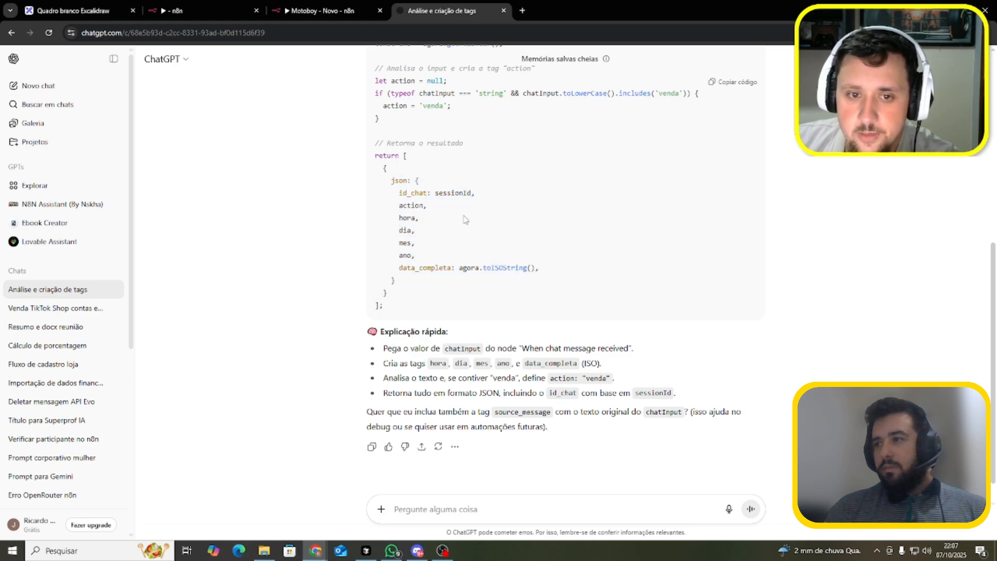
{"action": "scroll", "coordinate": [519, 228], "scroll_direction": "up", "scroll_amount": 6}
{"action": "double_click", "coordinate": [550, 317]}
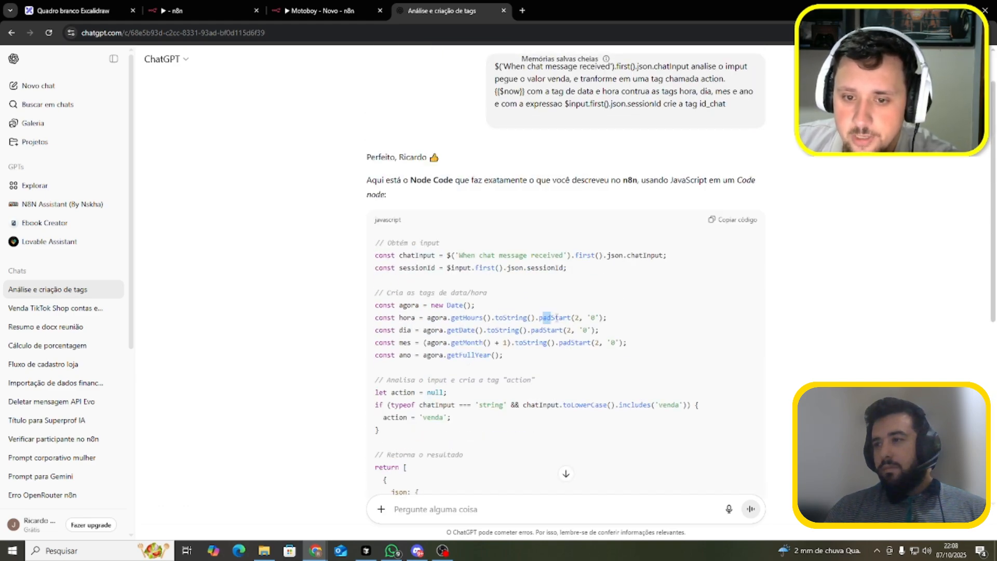
Replace the Venda node's prompt text in n8n with the JavaScript copied from ChatGPT, execute the node and check the code's return block
{"action": "left_click", "coordinate": [718, 220]}
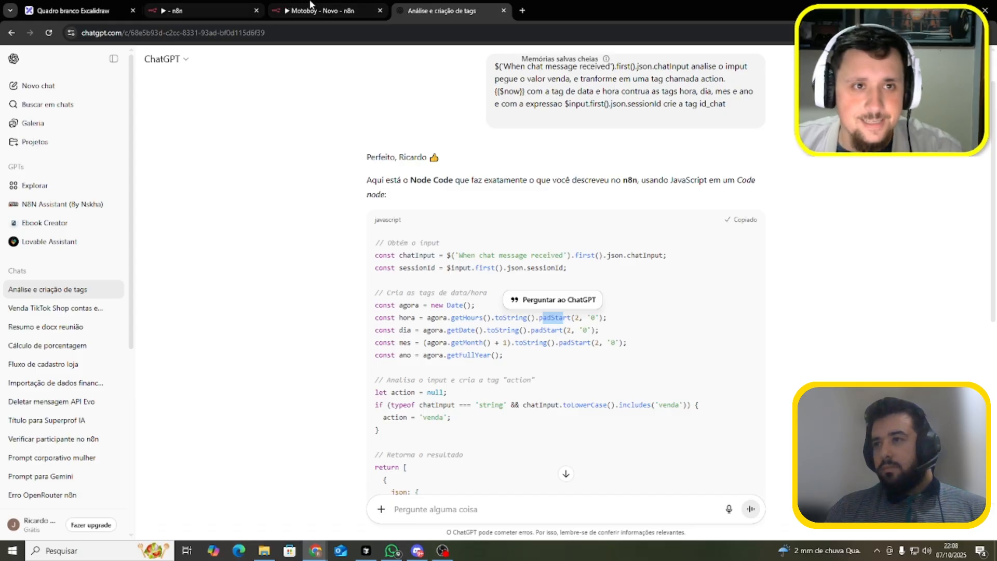
{"action": "left_click", "coordinate": [230, 7]}
{"action": "key", "text": "ctrl+a"}
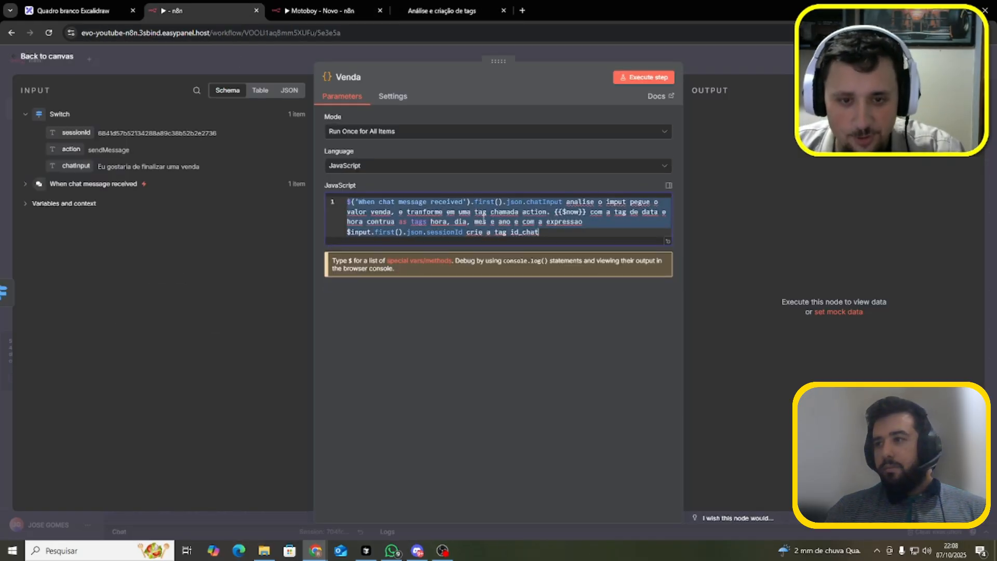
{"action": "key", "text": "ctrl+v"}
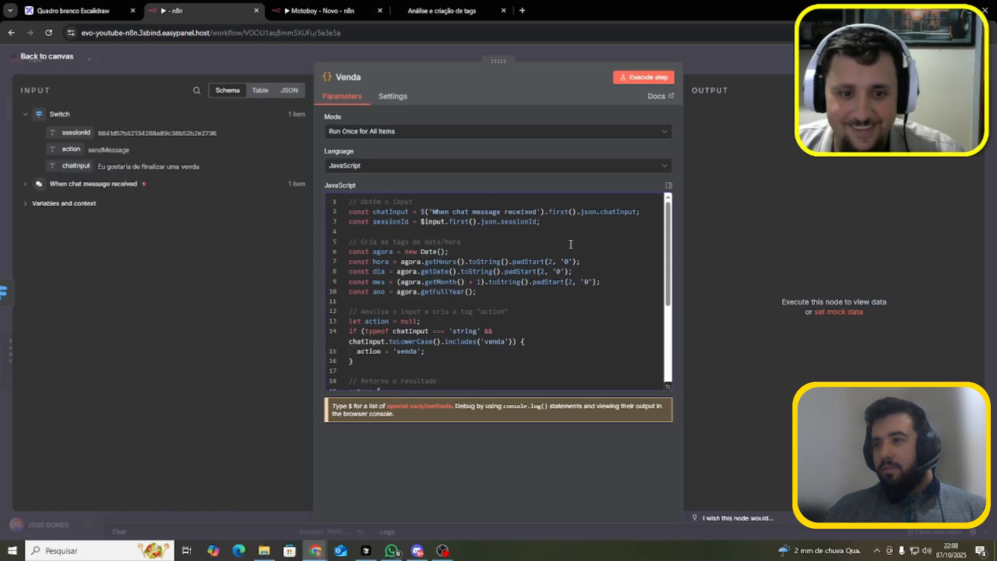
{"action": "left_click", "coordinate": [654, 80]}
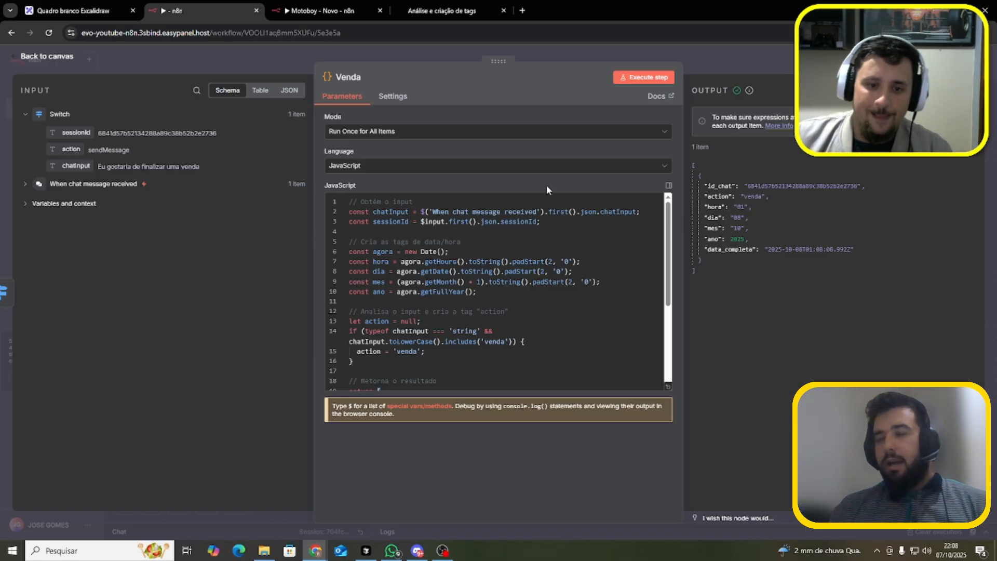
{"action": "scroll", "coordinate": [545, 258], "scroll_direction": "down", "scroll_amount": 3}
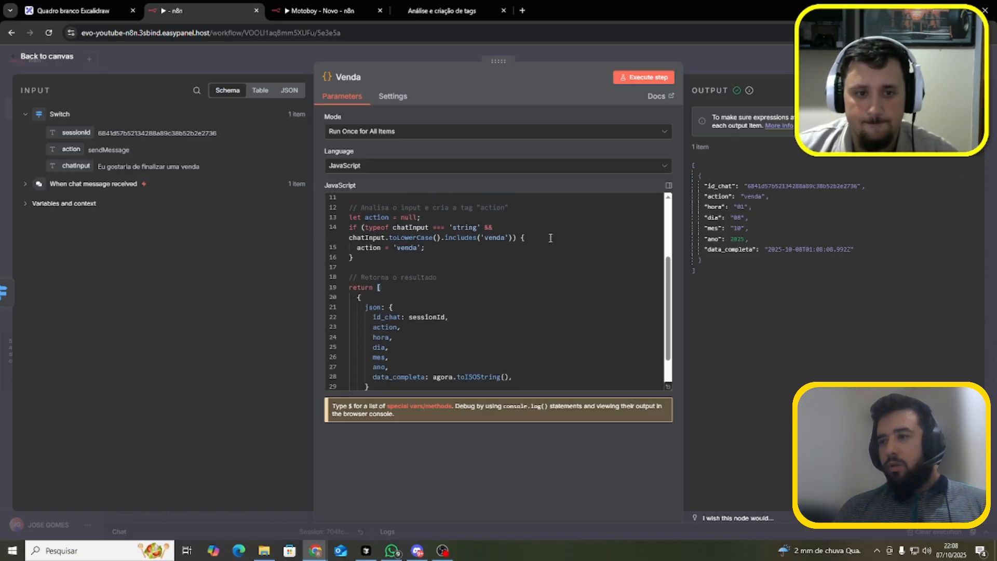
{"action": "scroll", "coordinate": [457, 245], "scroll_direction": "down", "scroll_amount": 2}
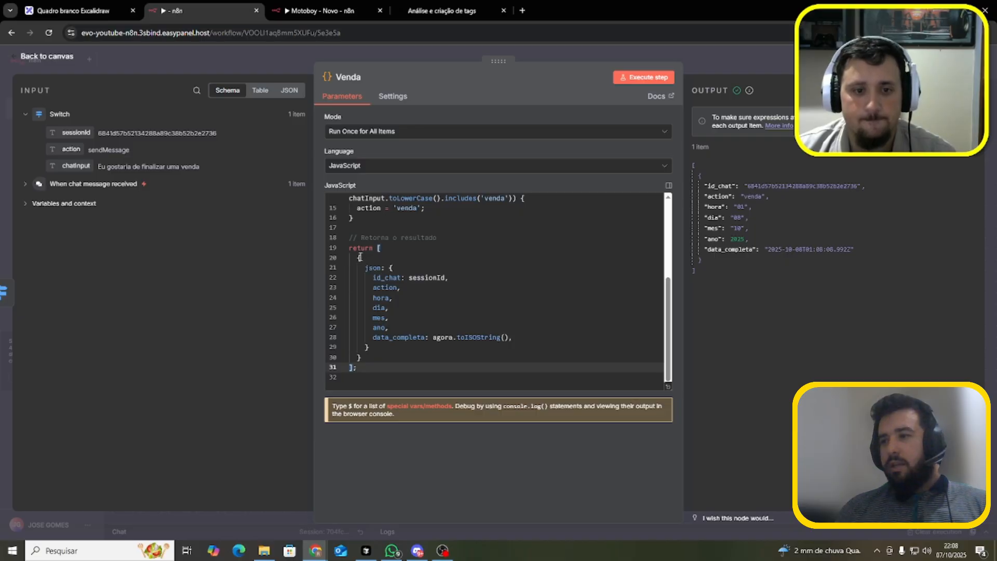
{"action": "left_click_drag", "start_coordinate": [344, 237], "coordinate": [358, 369]}
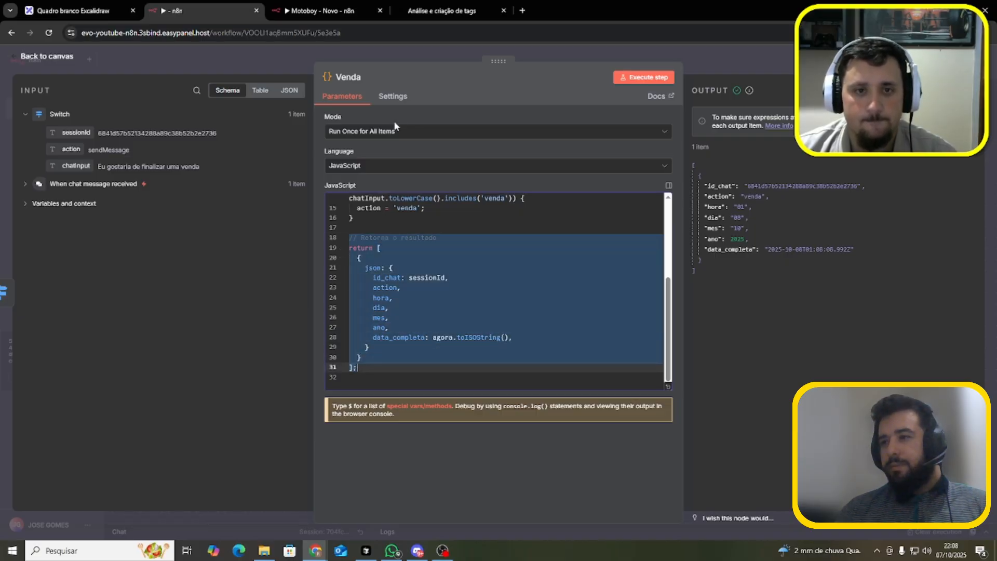
{"action": "left_click", "coordinate": [400, 55]}
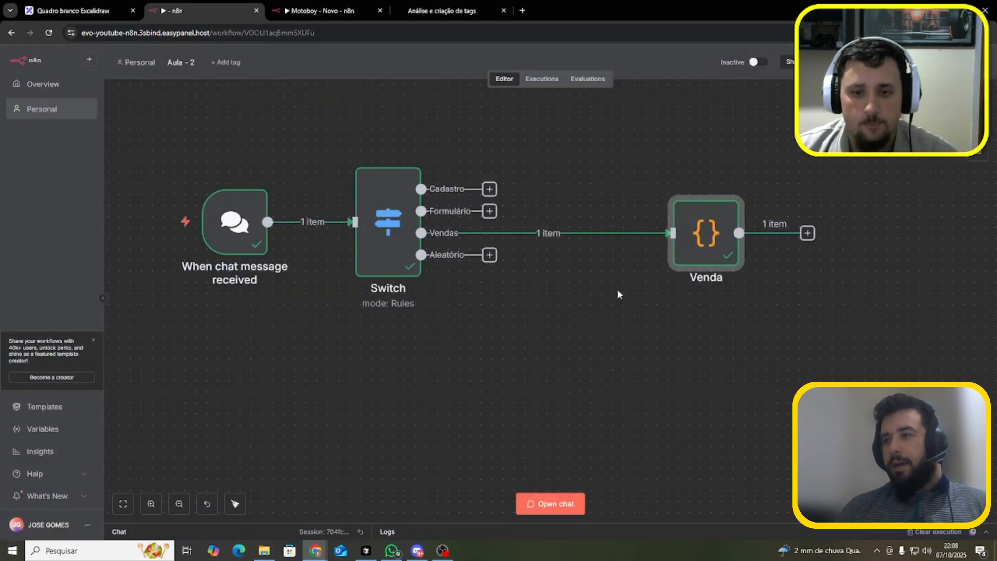
Add an Edit Fields (Set) node after the Venda code node
{"action": "left_click", "coordinate": [805, 233]}
{"action": "type", "text": "s"}
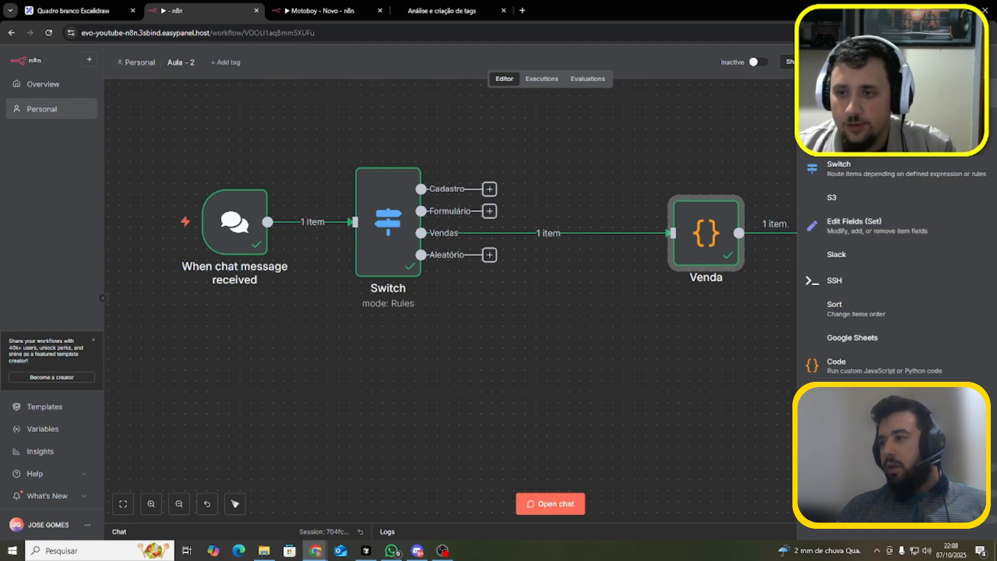
{"action": "type", "text": "e"}
{"action": "left_click", "coordinate": [837, 175]}
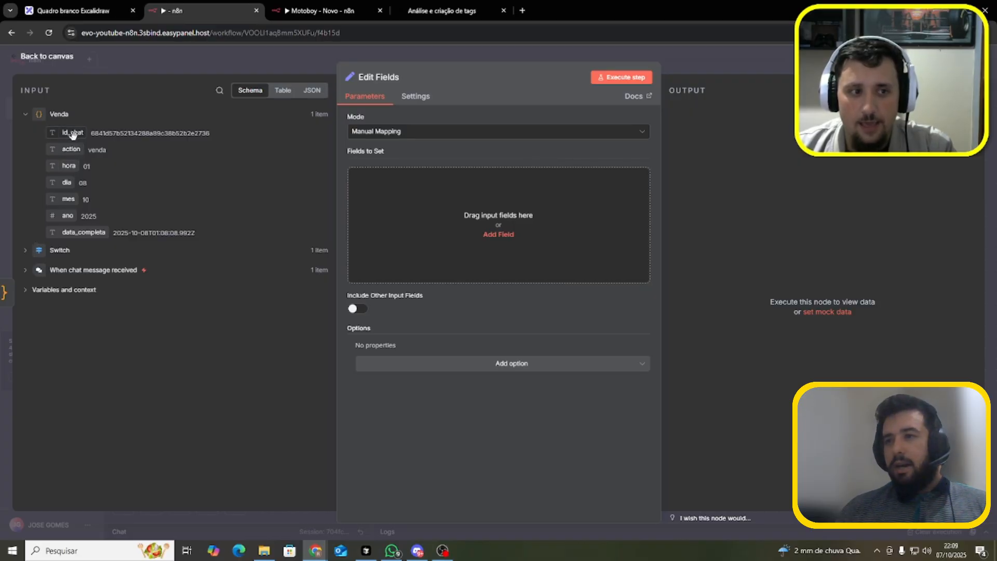
Map Venda's id_chat into the Edit Fields node, rename the field id_chat_real and execute the node
{"action": "left_click_drag", "start_coordinate": [72, 133], "coordinate": [443, 214]}
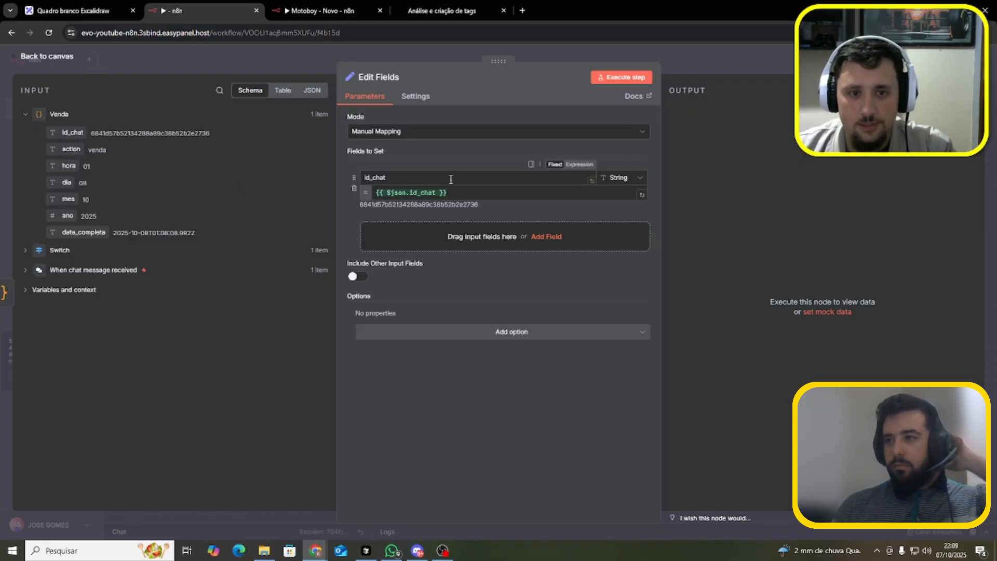
{"action": "left_click", "coordinate": [428, 179]}
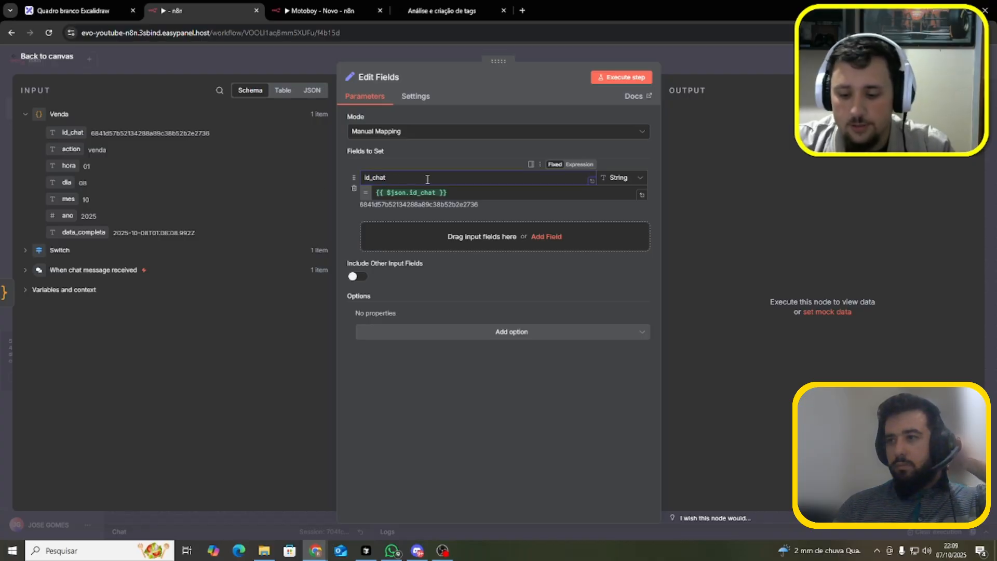
{"action": "type", "text": "_real"}
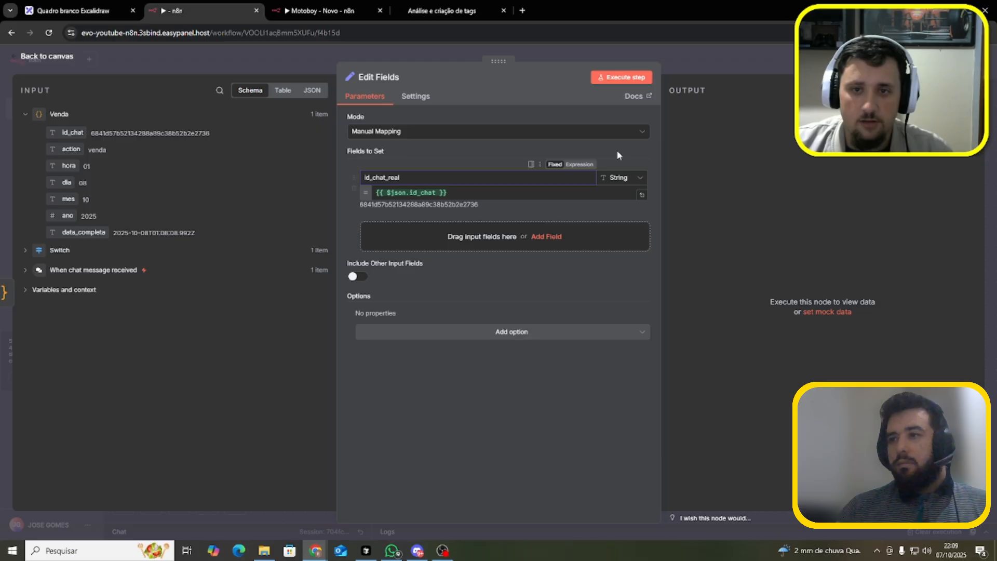
{"action": "left_click", "coordinate": [621, 77]}
{"action": "left_click_drag", "start_coordinate": [682, 149], "coordinate": [726, 149]}
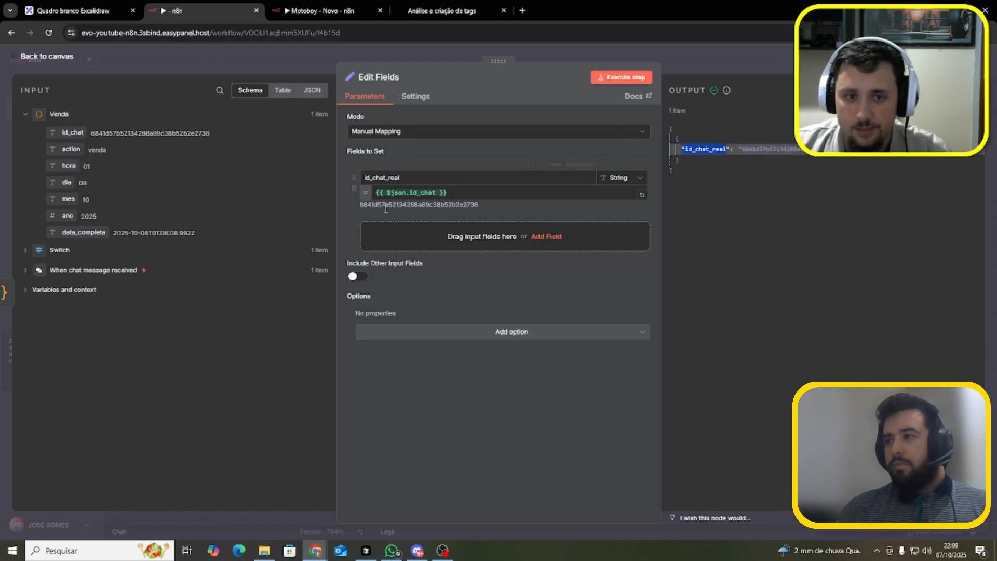
Map Venda's action and hora values as additional fields in the Edit Fields node and return to the canvas
{"action": "left_click_drag", "start_coordinate": [71, 149], "coordinate": [425, 297]}
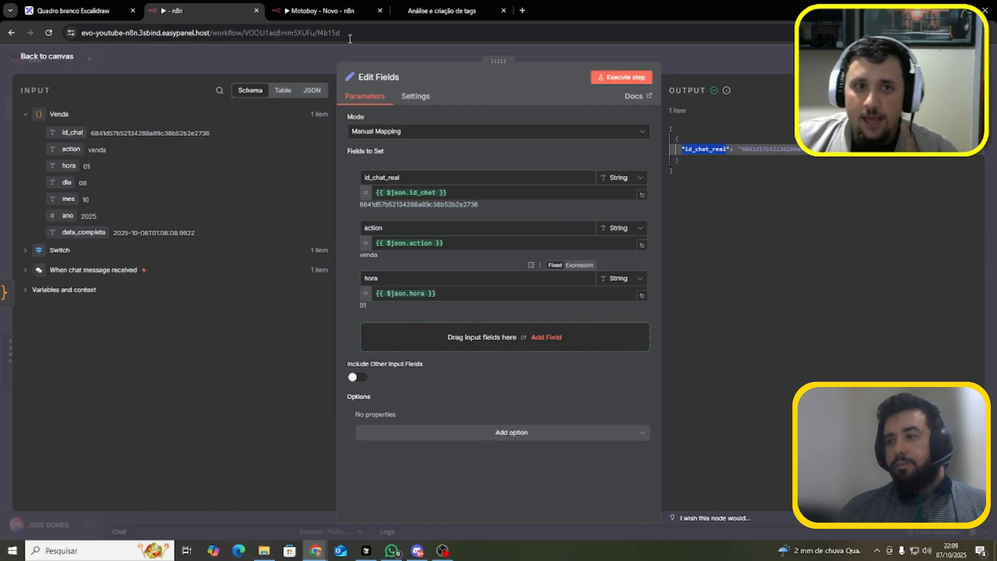
{"action": "left_click", "coordinate": [344, 10]}
{"action": "left_click", "coordinate": [239, 6]}
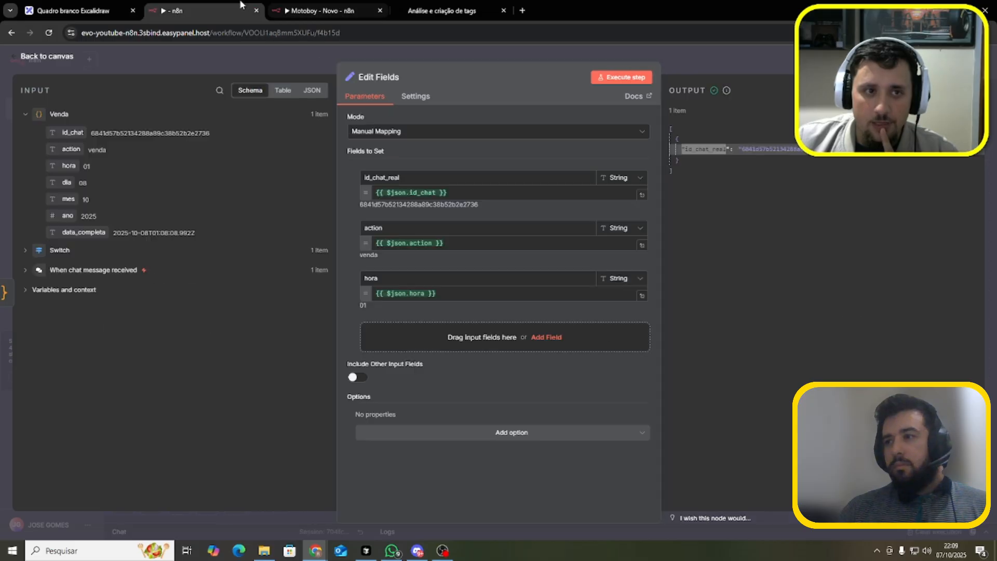
{"action": "left_click", "coordinate": [321, 52]}
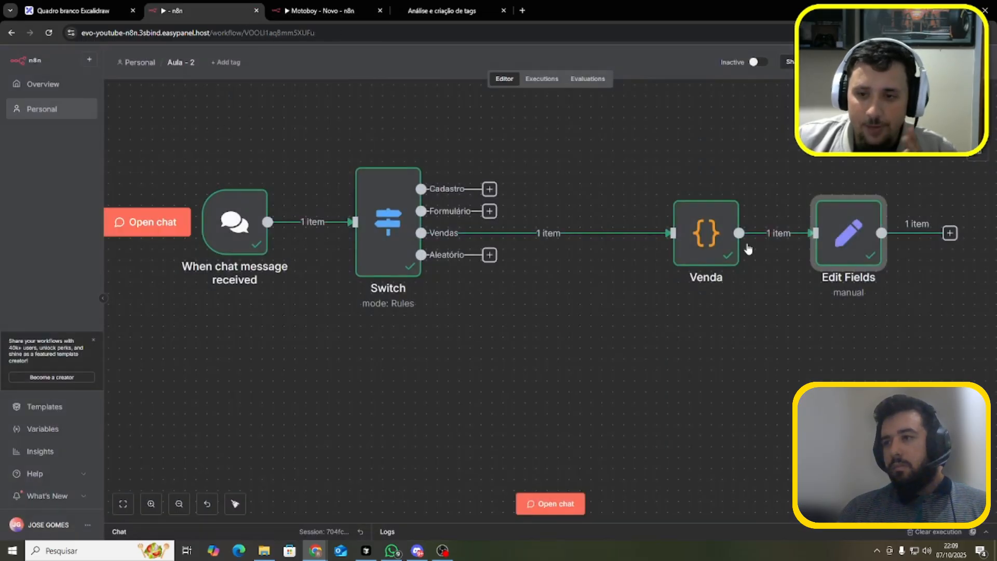
Move the Venda and Edit Fields nodes together closer to the Switch node
{"action": "left_click_drag", "start_coordinate": [621, 121], "coordinate": [950, 338]}
{"action": "left_click_drag", "start_coordinate": [833, 243], "coordinate": [690, 243]}
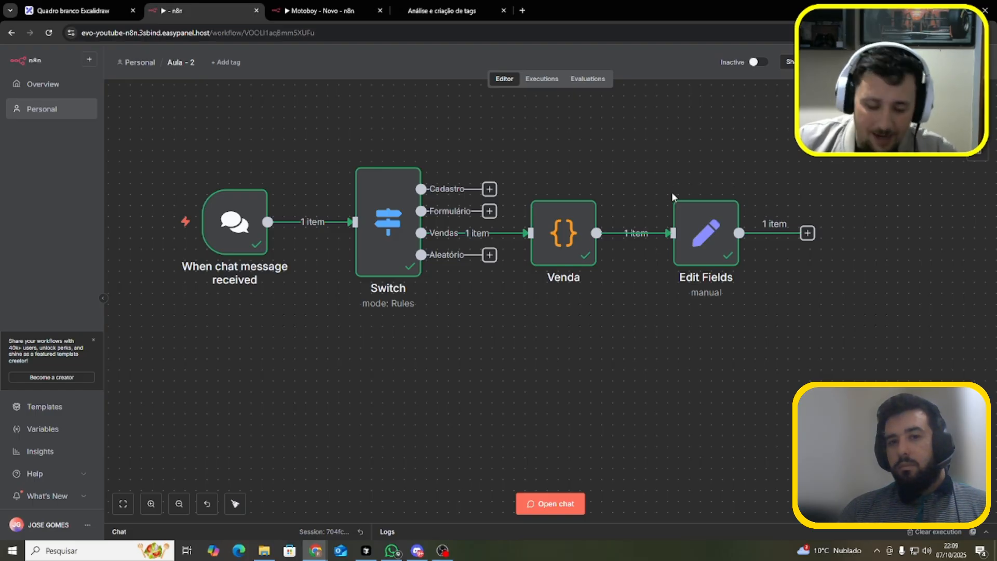
Examine the field expressions and context placeholders in the Cadastro Banco Combustível agent's system message in the Motoboy - Novo workflow
{"action": "left_click", "coordinate": [316, 10]}
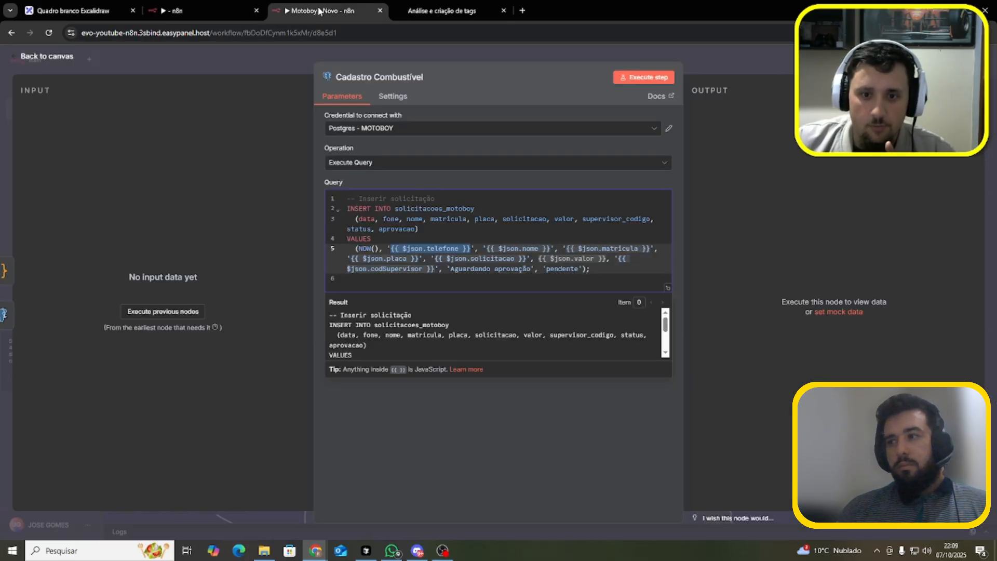
{"action": "left_click", "coordinate": [307, 64]}
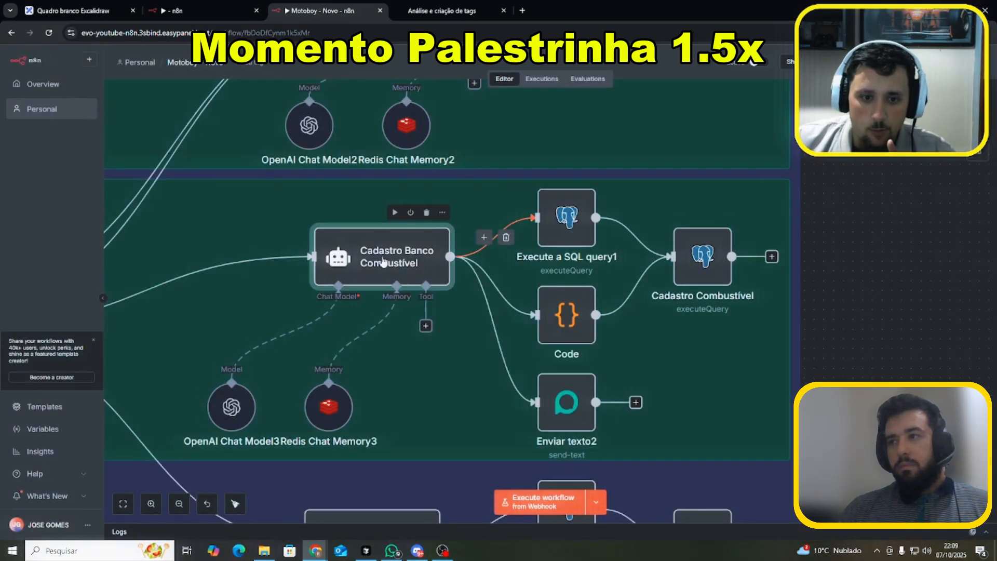
{"action": "double_click", "coordinate": [415, 264]}
{"action": "left_click", "coordinate": [644, 369]}
{"action": "scroll", "coordinate": [399, 259], "scroll_direction": "down", "scroll_amount": 2}
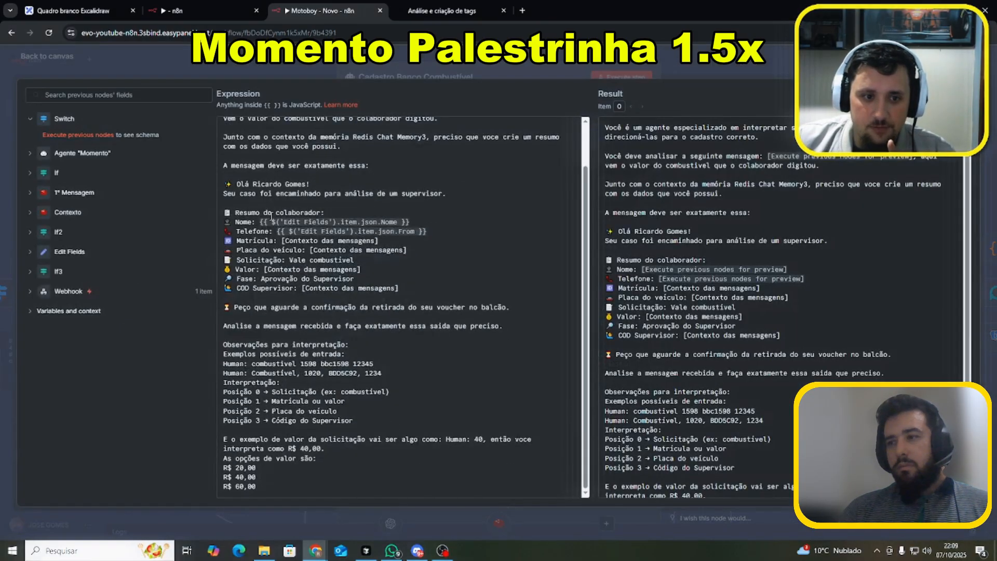
{"action": "left_click_drag", "start_coordinate": [260, 221], "coordinate": [409, 222]}
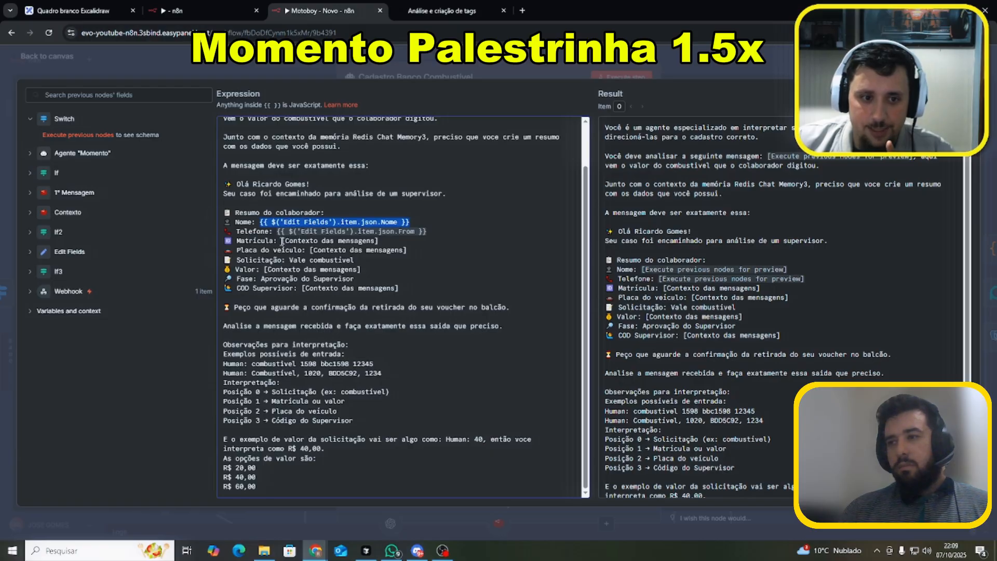
{"action": "left_click_drag", "start_coordinate": [282, 240], "coordinate": [389, 242]}
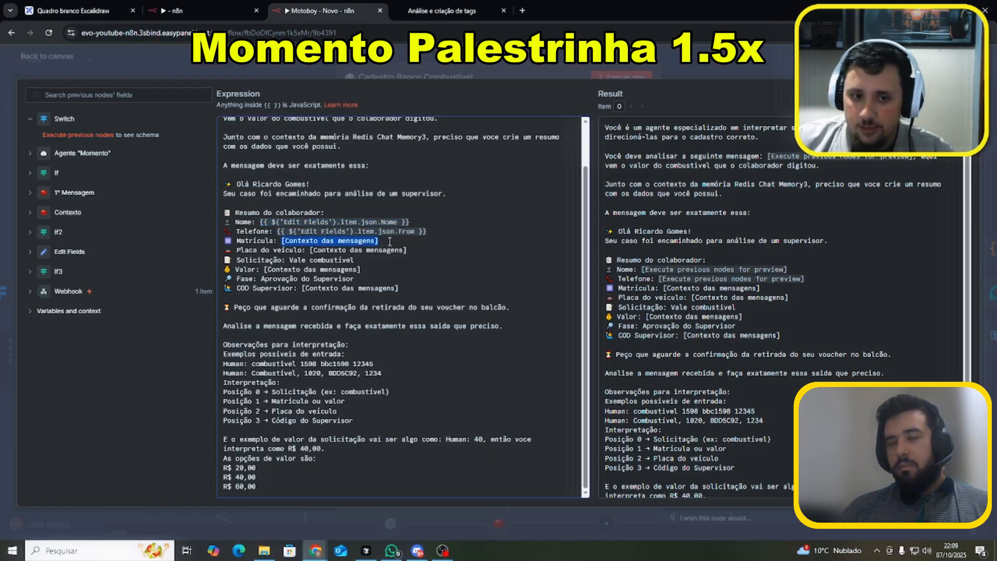
{"action": "left_click", "coordinate": [274, 226]}
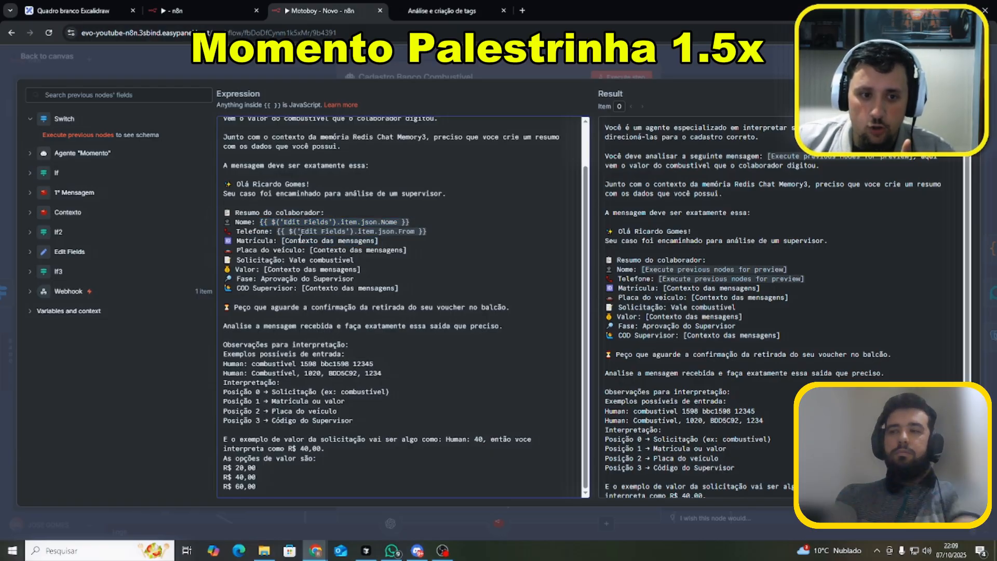
{"action": "left_click", "coordinate": [326, 279]}
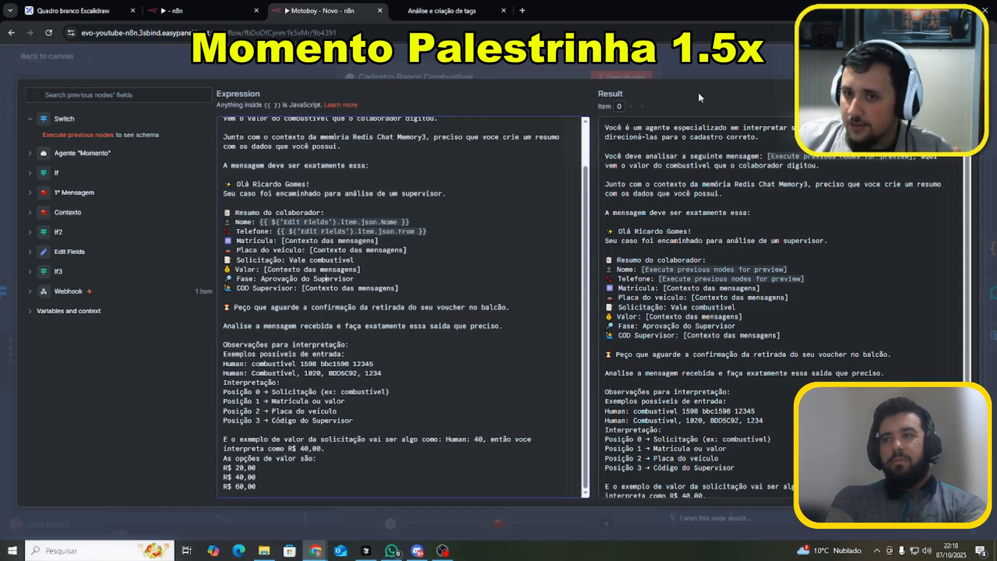
{"action": "left_click", "coordinate": [968, 93]}
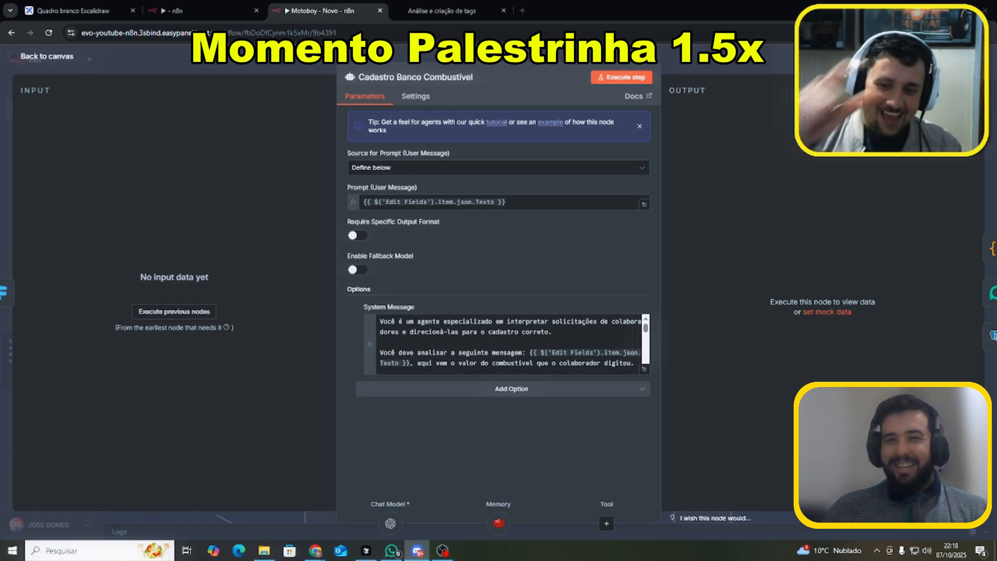
{"action": "left_click", "coordinate": [218, 5]}
{"action": "left_click", "coordinate": [276, 5]}
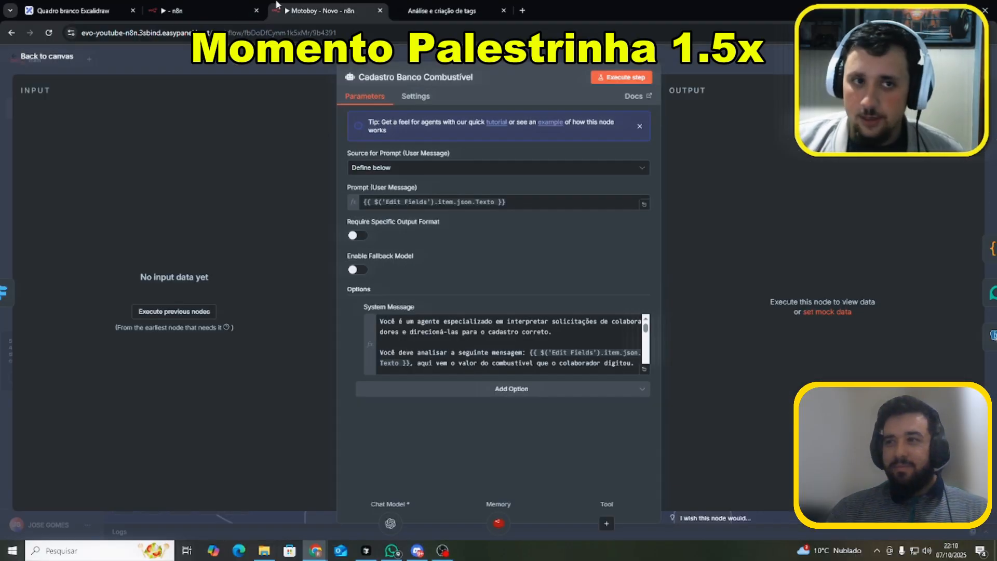
{"action": "left_click", "coordinate": [217, 4]}
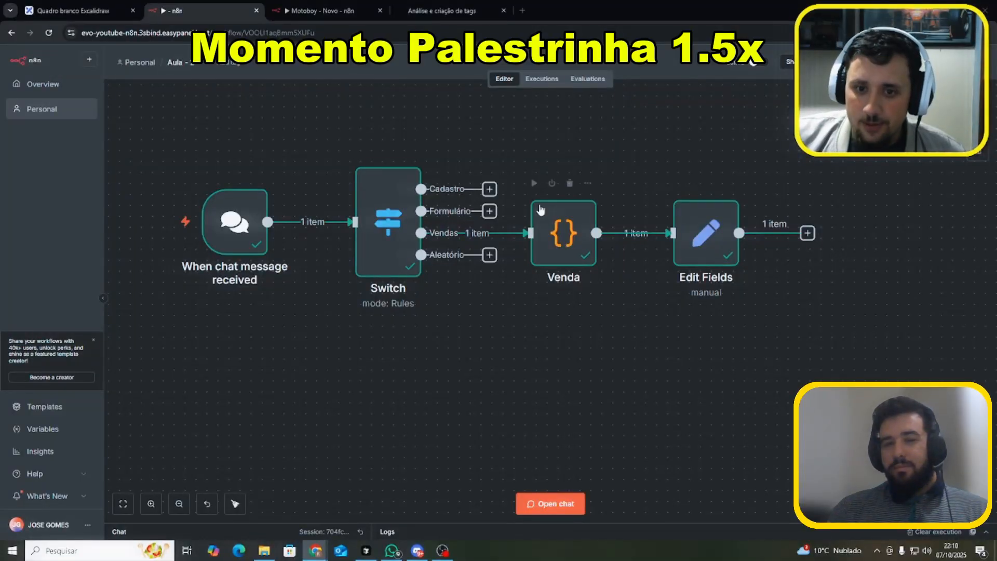
{"action": "left_click_drag", "start_coordinate": [507, 151], "coordinate": [642, 356]}
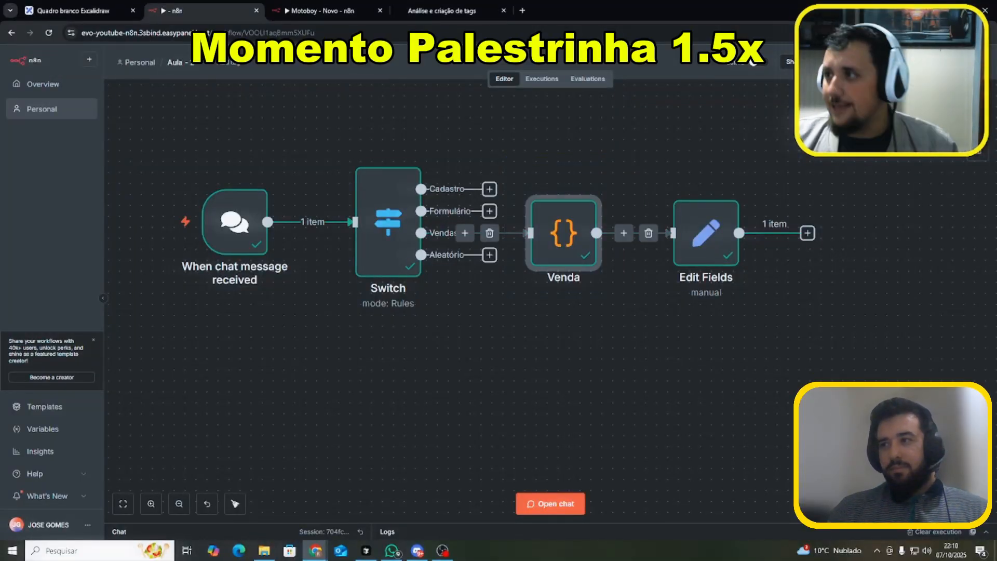
Open the MOTOBOY workflow and read the Agente Saudação node's system message, including its mandatory rules and greeting text
{"action": "left_click_drag", "start_coordinate": [525, 555], "coordinate": [298, 10]}
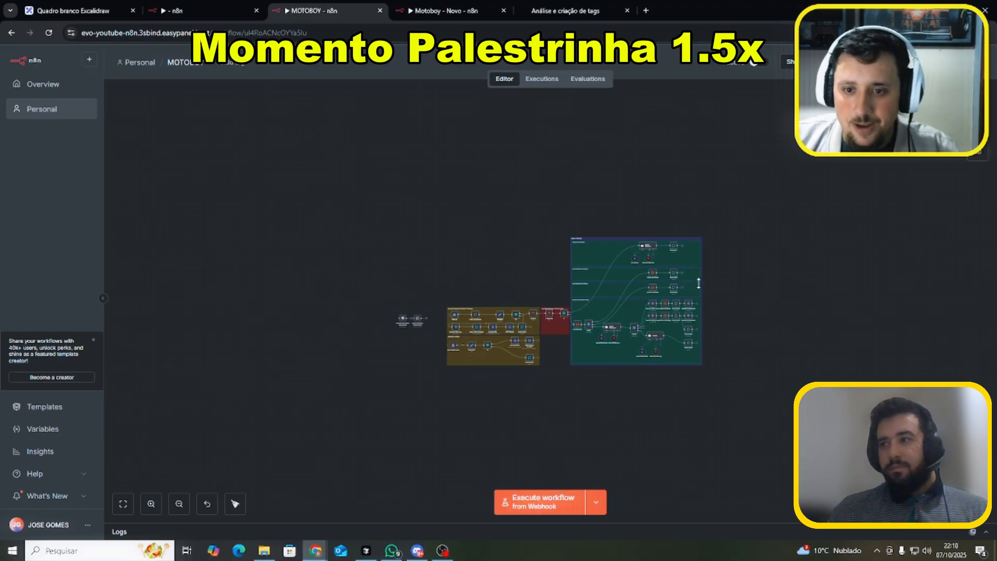
{"action": "scroll", "coordinate": [695, 282], "scroll_direction": "up", "scroll_amount": 5}
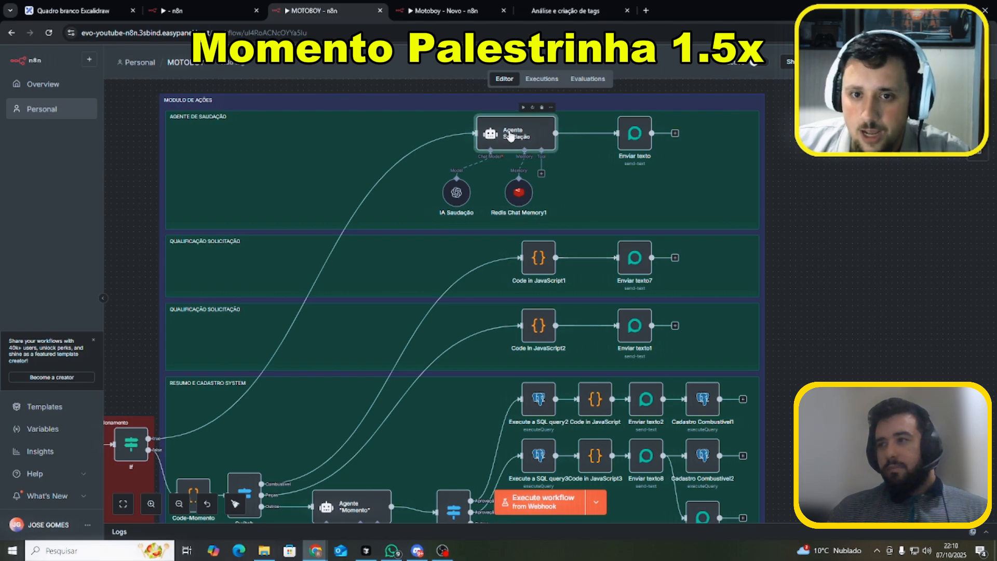
{"action": "double_click", "coordinate": [510, 136]}
{"action": "left_click", "coordinate": [363, 327]}
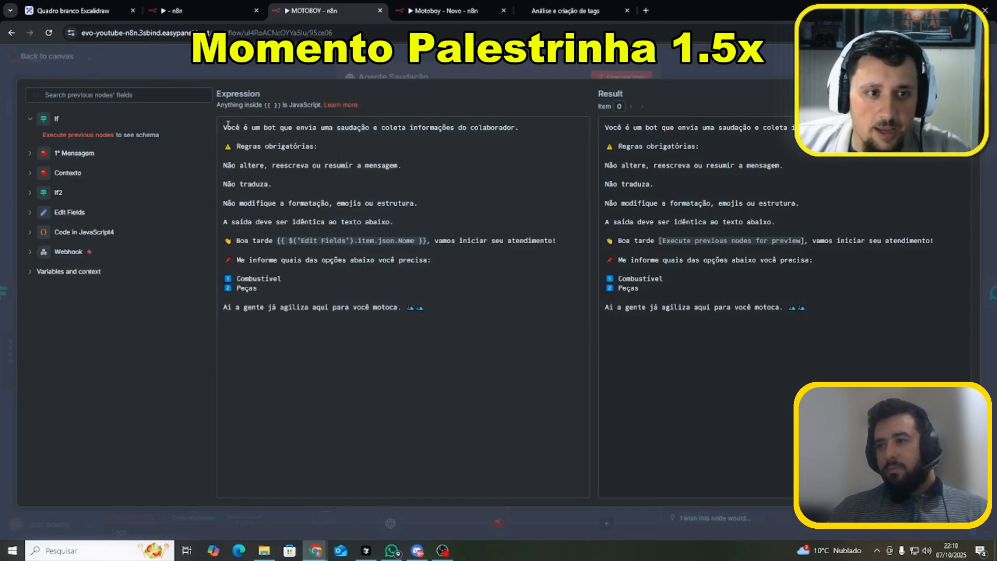
{"action": "left_click_drag", "start_coordinate": [227, 127], "coordinate": [518, 125]}
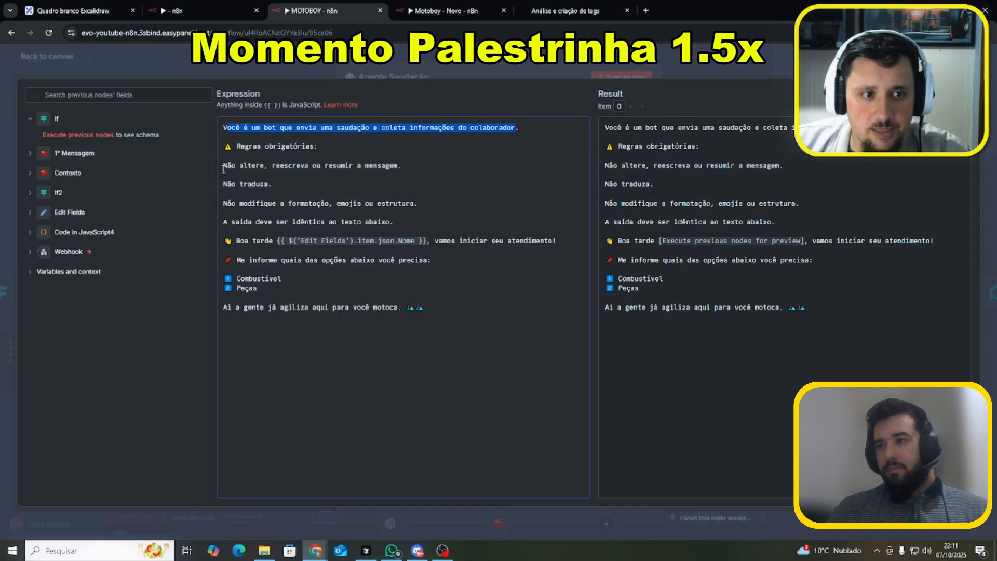
{"action": "left_click_drag", "start_coordinate": [224, 165], "coordinate": [410, 169]}
{"action": "left_click", "coordinate": [407, 170]}
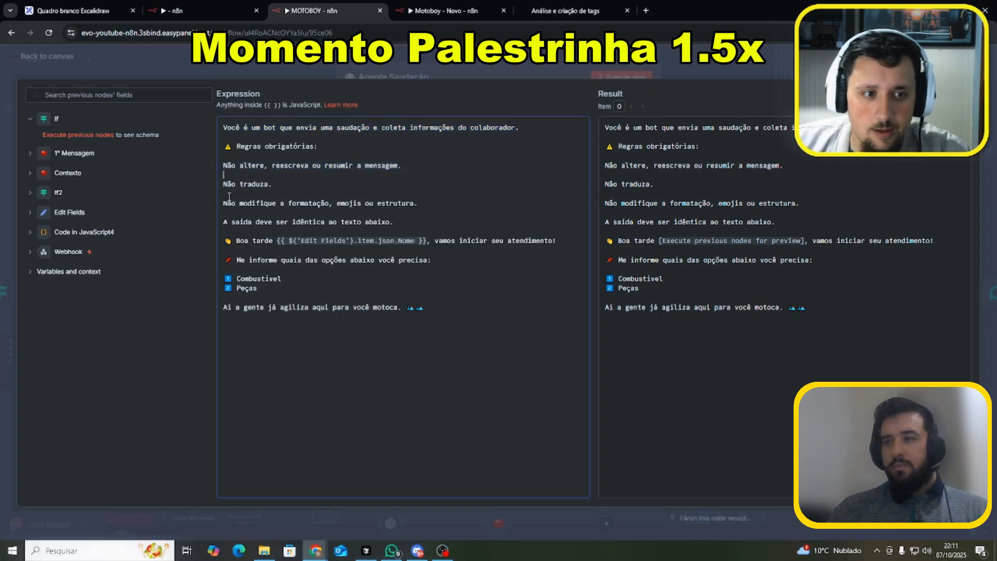
{"action": "left_click_drag", "start_coordinate": [225, 238], "coordinate": [452, 307]}
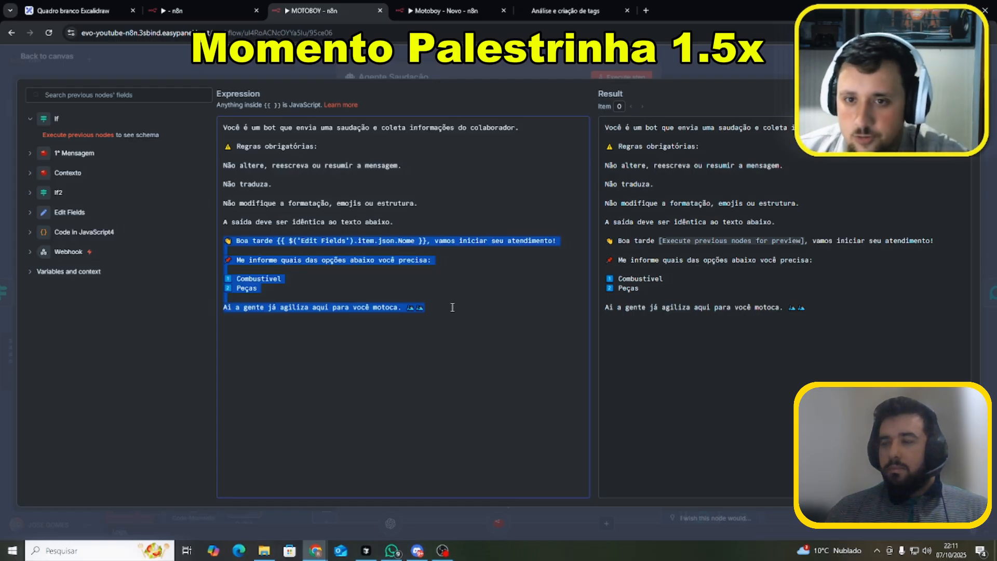
{"action": "key", "text": "Escape"}
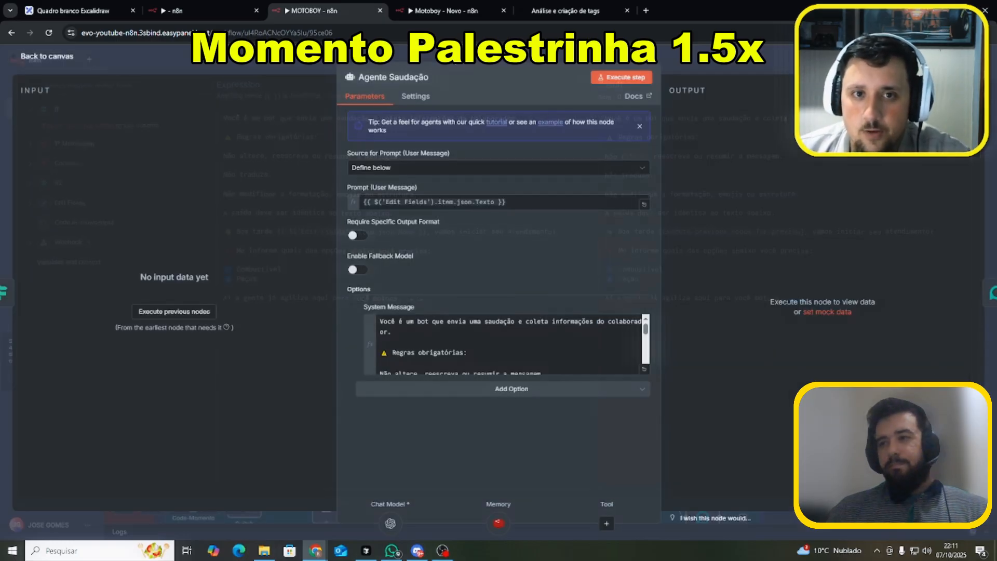
{"action": "key", "text": "Escape"}
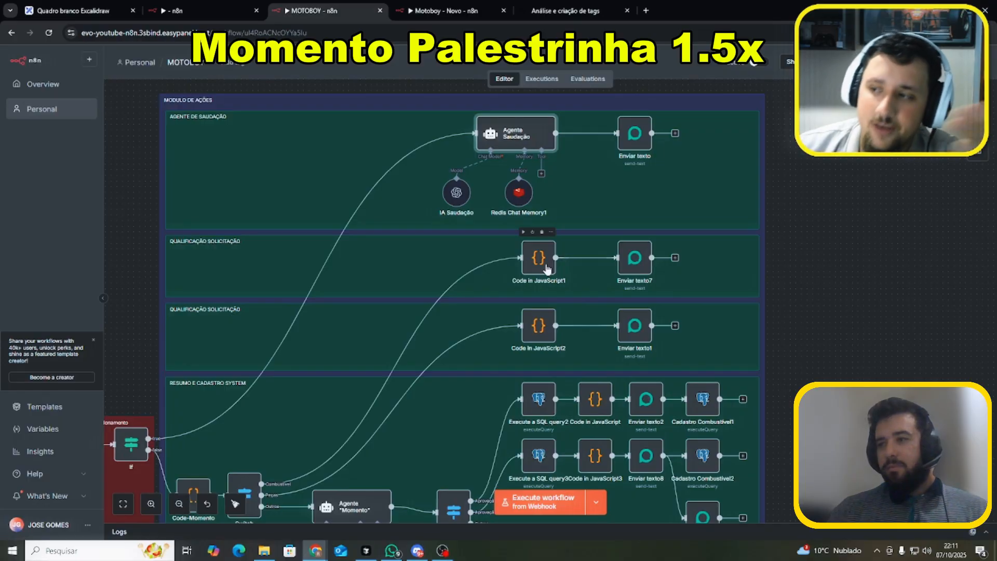
Examine the Code in JavaScript1 node's name formatting, message template and returned mensagem field, and return to the canvas
{"action": "double_click", "coordinate": [534, 262]}
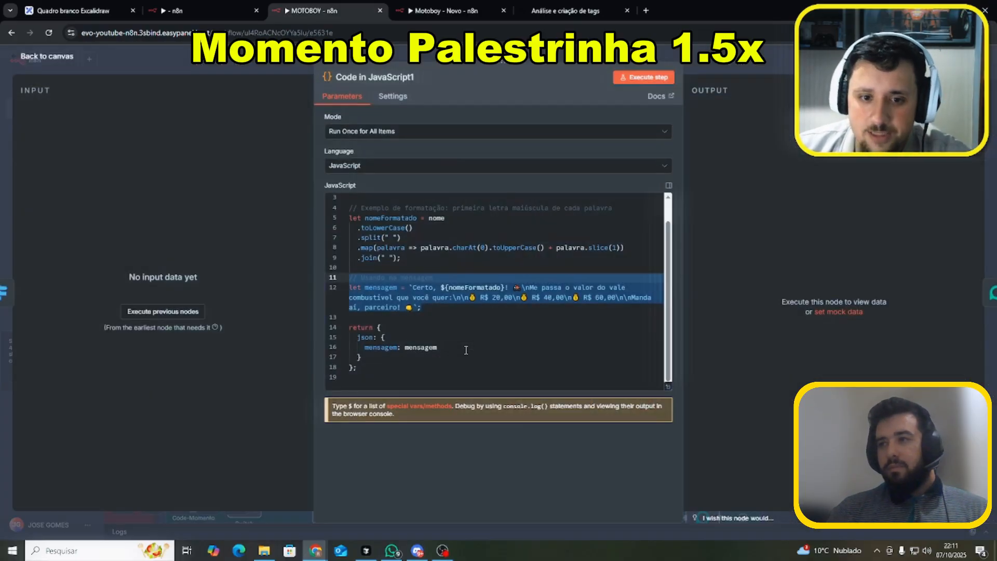
{"action": "left_click_drag", "start_coordinate": [360, 208], "coordinate": [622, 208]}
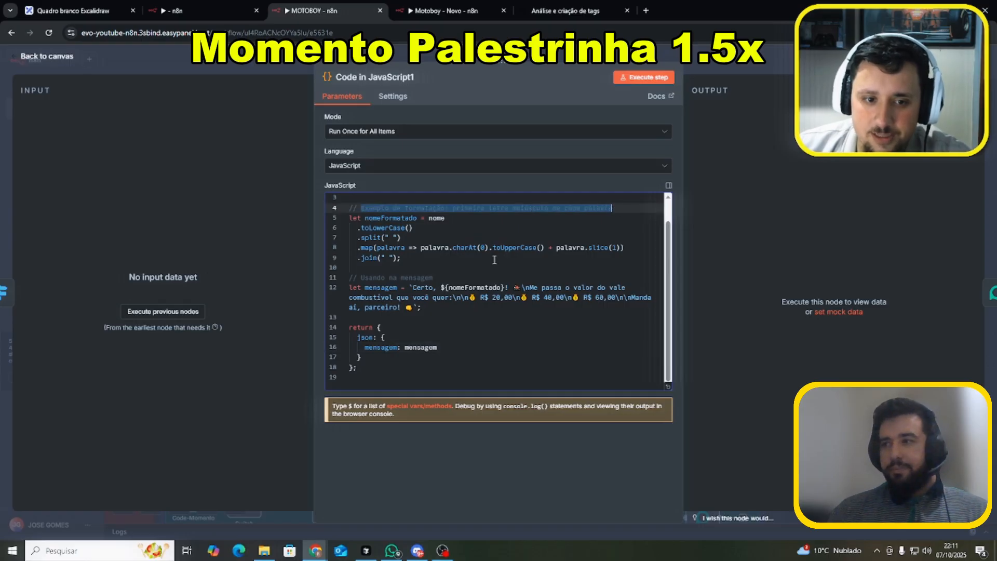
{"action": "left_click_drag", "start_coordinate": [362, 277], "coordinate": [432, 277]}
{"action": "left_click_drag", "start_coordinate": [441, 348], "coordinate": [404, 347]}
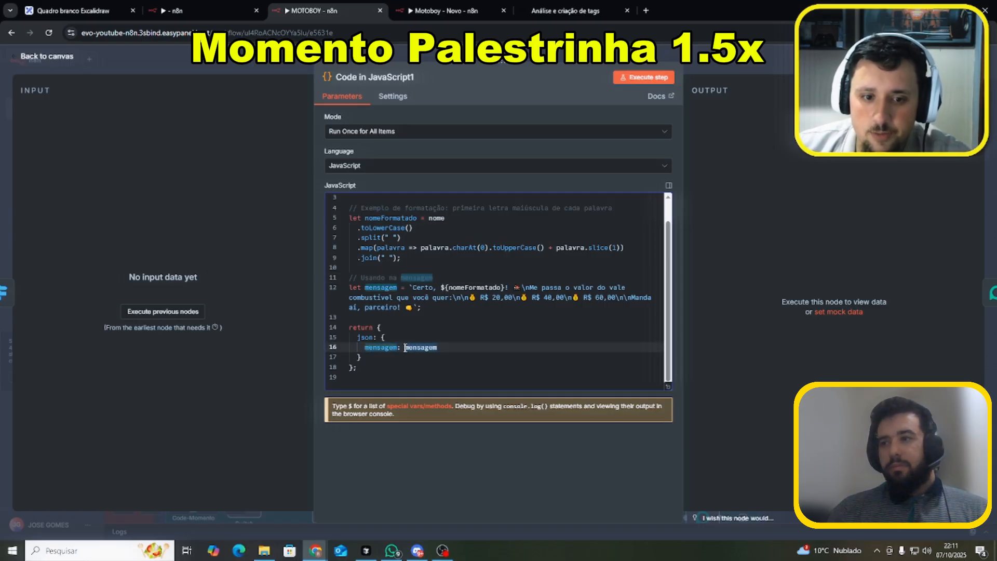
{"action": "left_click", "coordinate": [441, 313]}
{"action": "left_click", "coordinate": [411, 286]}
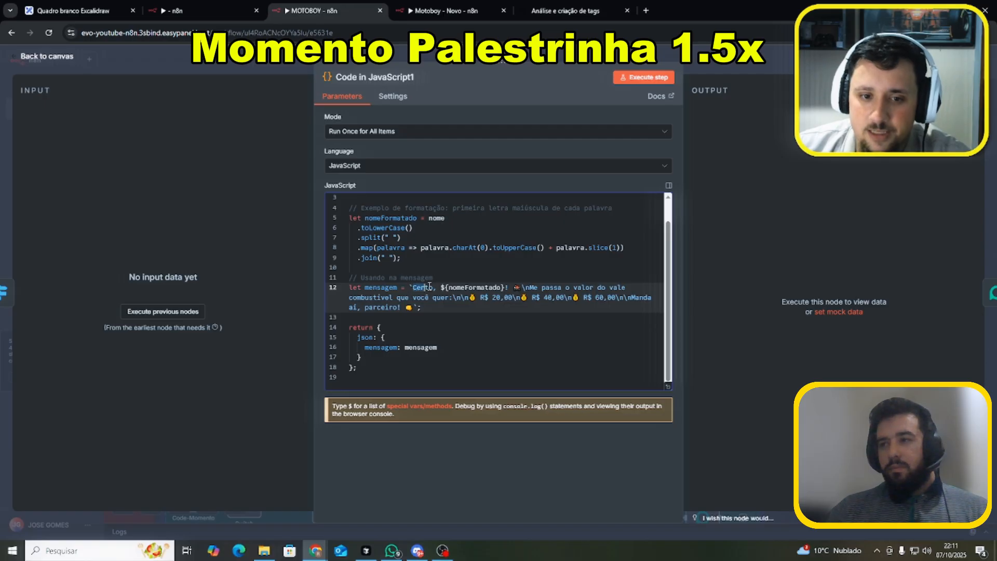
{"action": "left_click_drag", "start_coordinate": [535, 289], "coordinate": [460, 309]}
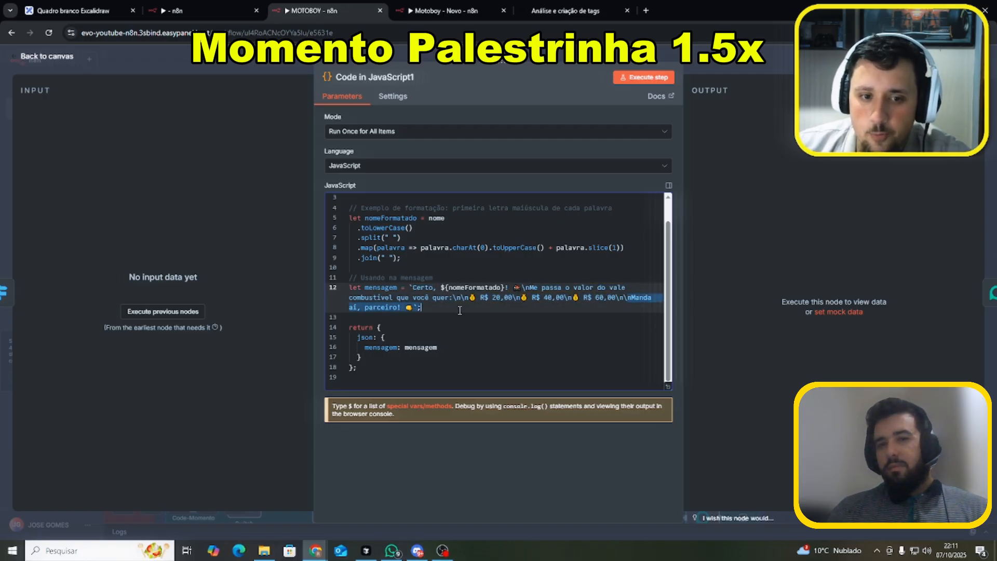
{"action": "left_click", "coordinate": [267, 63]}
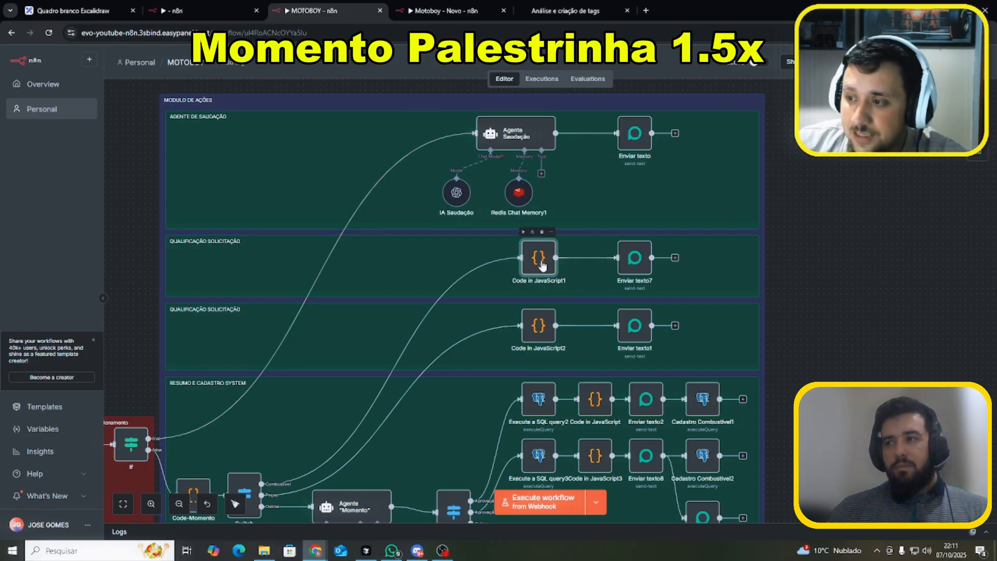
Compare the lesson workflow's chat trigger, Switch, Venda and Edit Fields chain with the action modules in the MOTOBOY workflow
{"action": "left_click", "coordinate": [228, 6]}
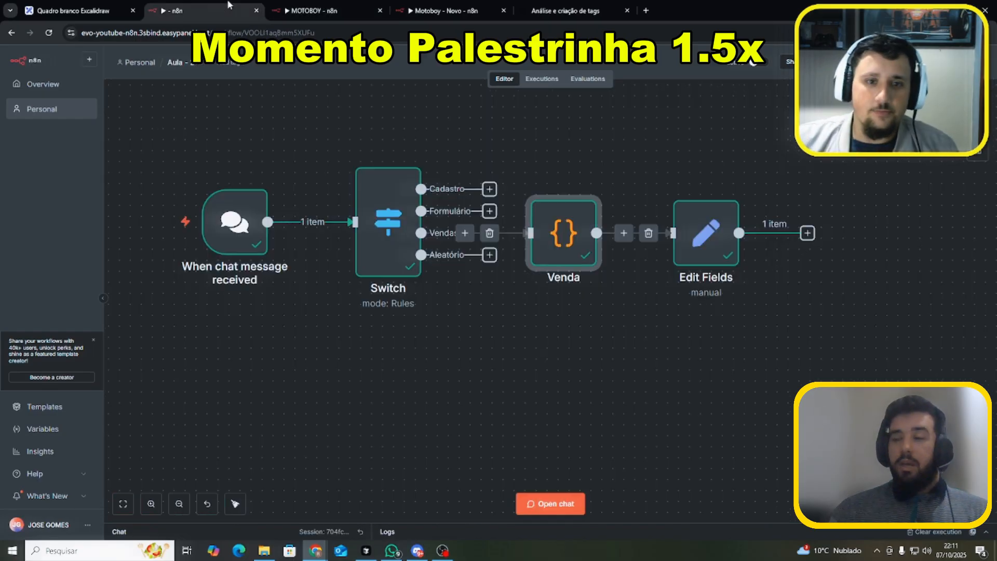
{"action": "left_click_drag", "start_coordinate": [193, 111], "coordinate": [815, 355]}
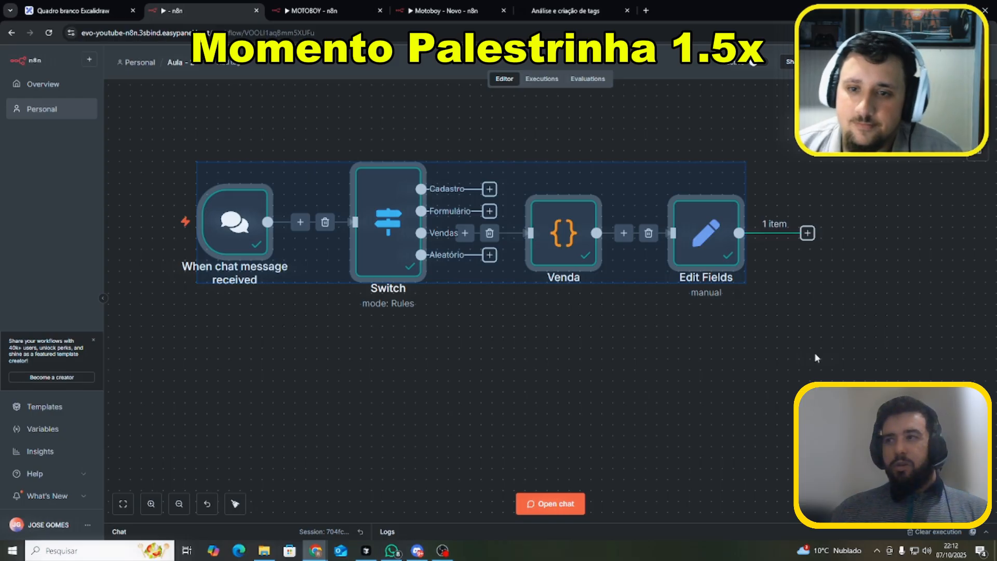
{"action": "left_click", "coordinate": [327, 10]}
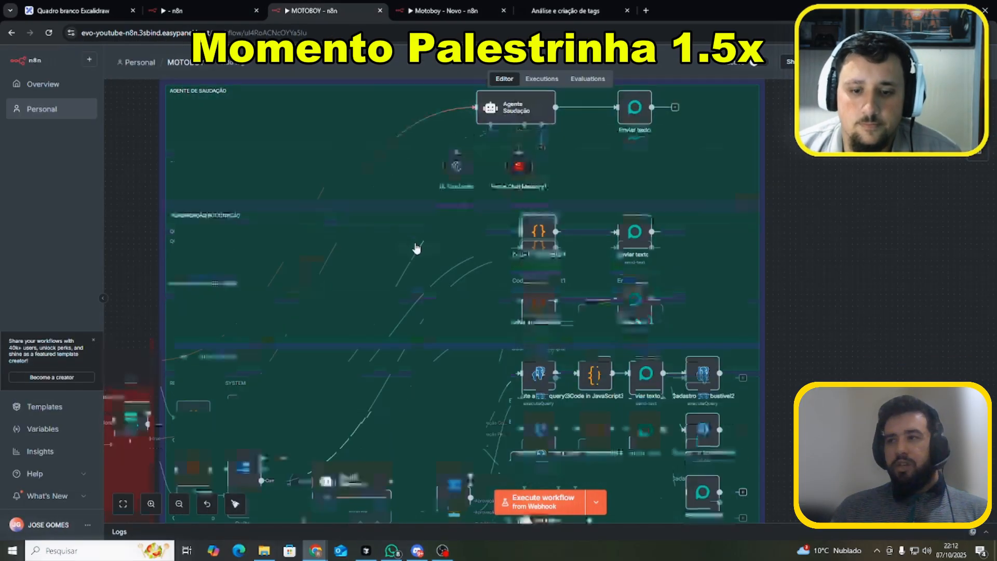
{"action": "scroll", "coordinate": [446, 272], "scroll_direction": "up", "scroll_amount": 3}
{"action": "scroll", "coordinate": [446, 272], "scroll_direction": "down", "scroll_amount": 2}
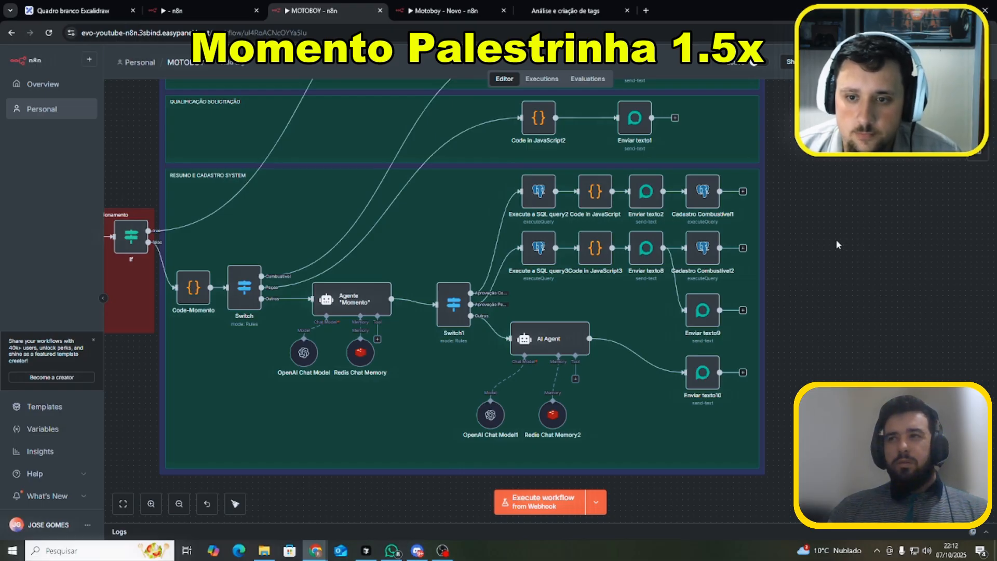
Close the Cadastro Banco Combustível node in the Motoboy - Novo workflow and inspect the overall layout and registration branches
{"action": "left_click", "coordinate": [440, 5]}
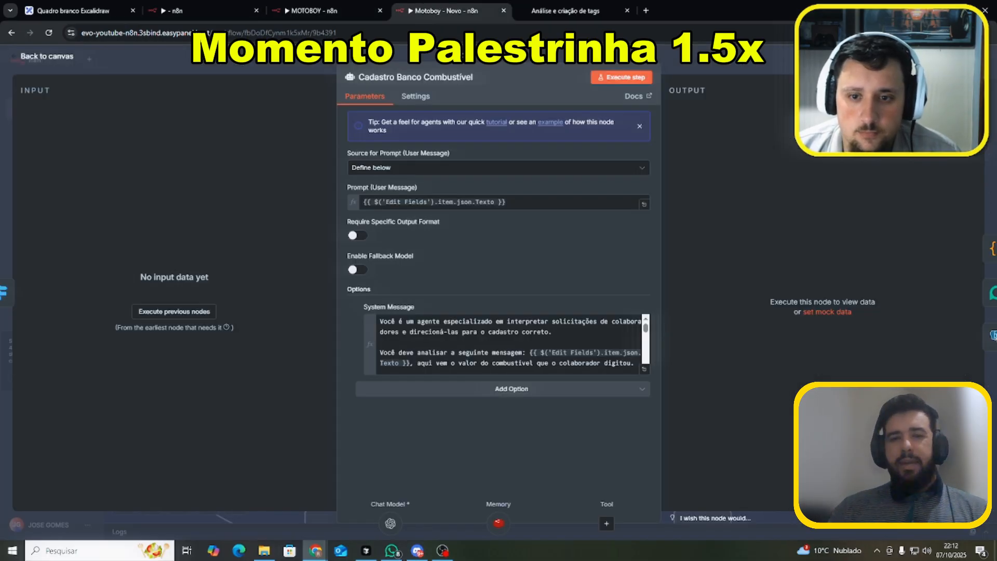
{"action": "key", "text": "Escape"}
{"action": "scroll", "coordinate": [439, 302], "scroll_direction": "down", "scroll_amount": 10}
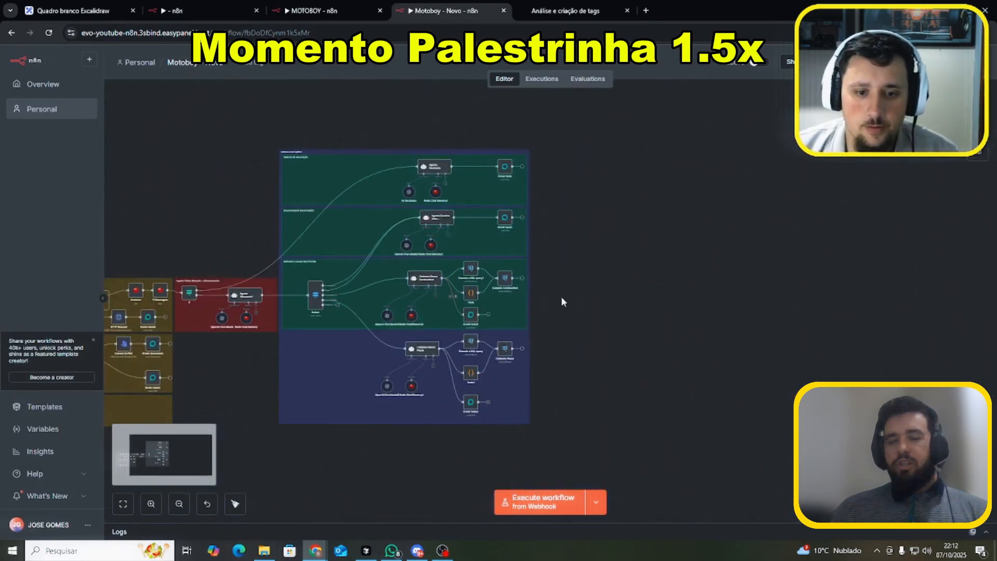
{"action": "scroll", "coordinate": [155, 452], "scroll_direction": "down", "scroll_amount": 10}
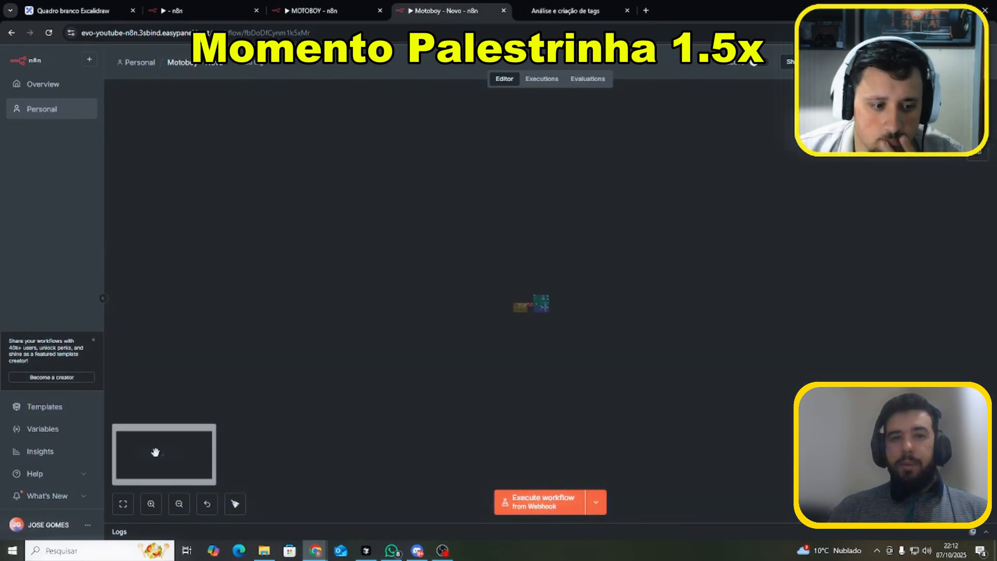
{"action": "scroll", "coordinate": [169, 455], "scroll_direction": "up", "scroll_amount": 2}
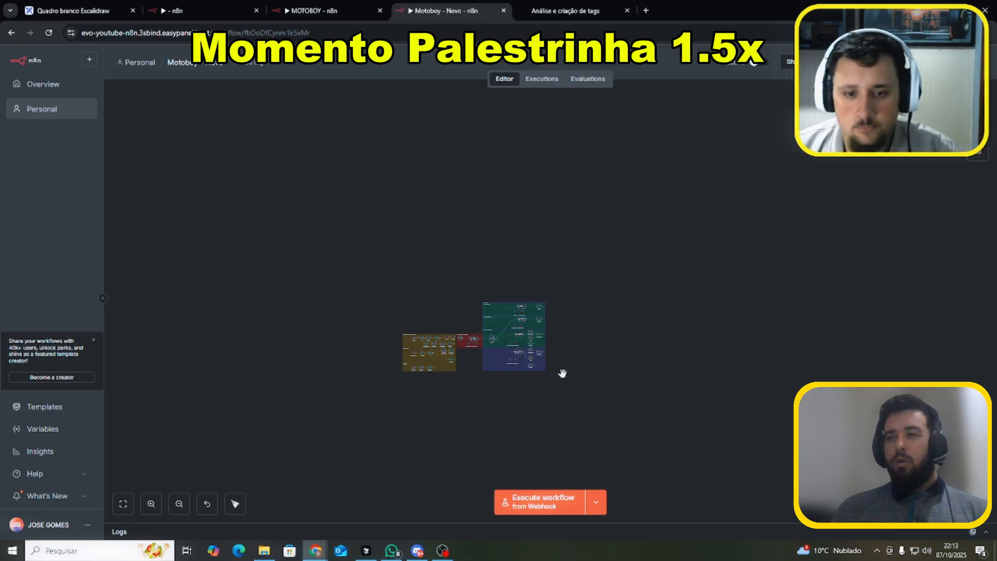
{"action": "scroll", "coordinate": [560, 371], "scroll_direction": "up", "scroll_amount": 5}
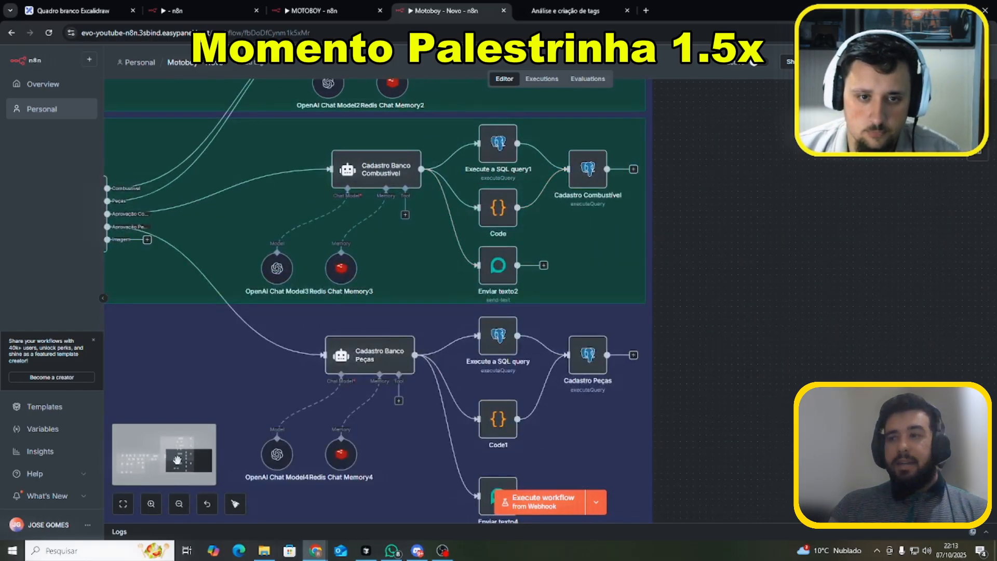
{"action": "scroll", "coordinate": [241, 369], "scroll_direction": "down", "scroll_amount": 2}
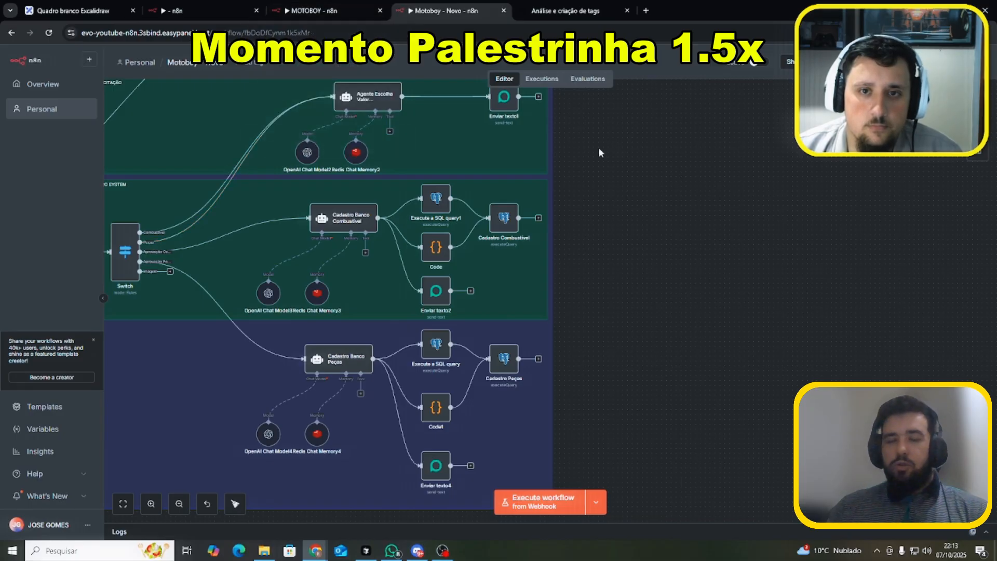
Examine how Agente "Momento" and the Switch route to the qualification and registration agents in the Motoboy - Novo workflow
{"action": "left_click", "coordinate": [441, 550]}
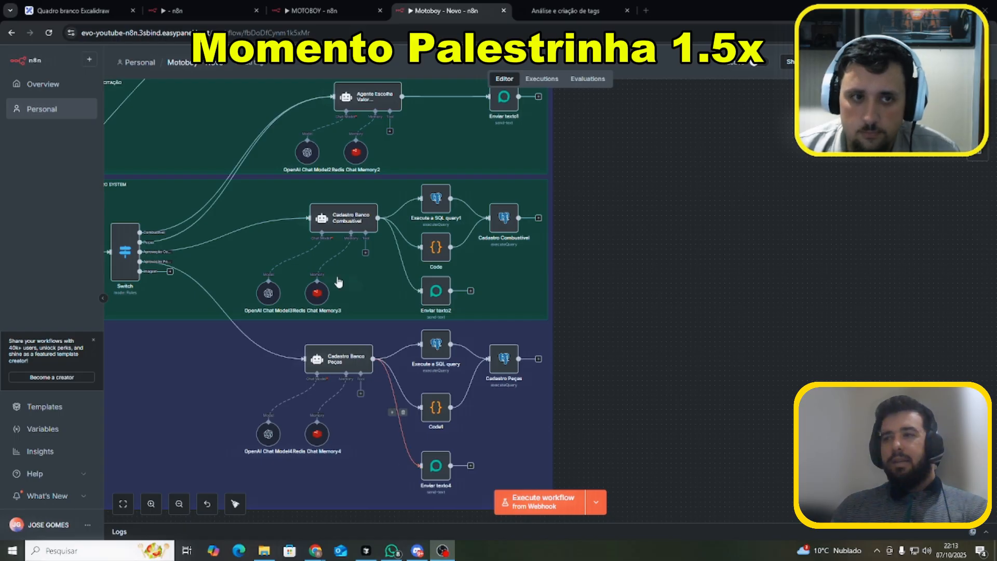
{"action": "scroll", "coordinate": [223, 389], "scroll_direction": "up", "scroll_amount": 1}
{"action": "scroll", "coordinate": [222, 389], "scroll_direction": "down", "scroll_amount": 1}
{"action": "left_click", "coordinate": [176, 467]}
{"action": "scroll", "coordinate": [304, 447], "scroll_direction": "left", "scroll_amount": 10}
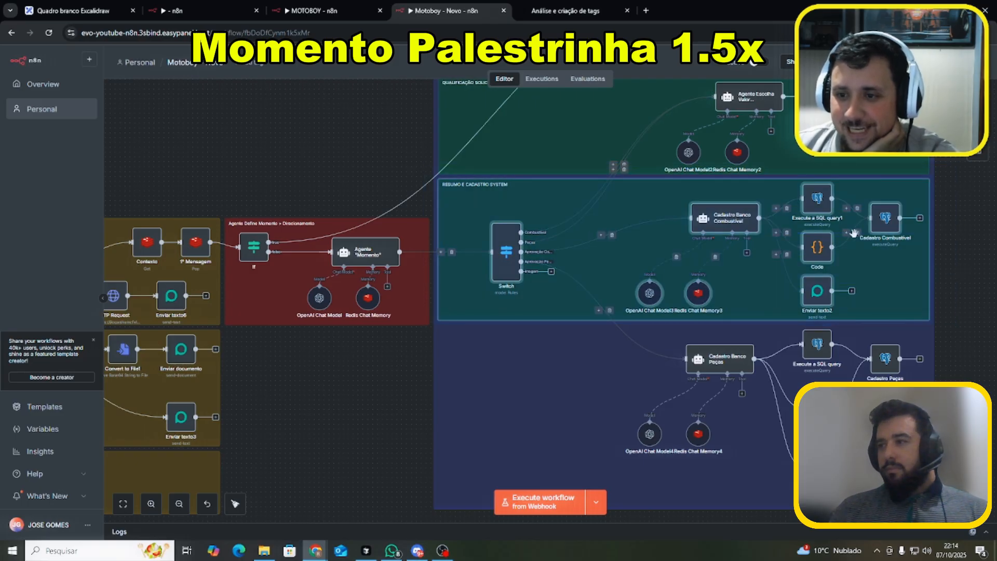
{"action": "scroll", "coordinate": [753, 280], "scroll_direction": "up", "scroll_amount": 2}
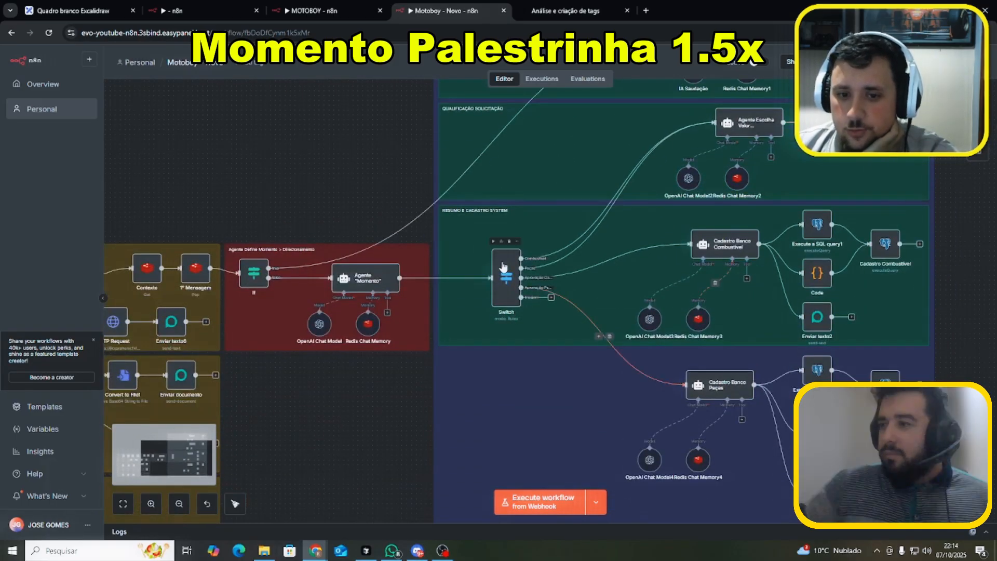
{"action": "scroll", "coordinate": [507, 282], "scroll_direction": "up", "scroll_amount": 3}
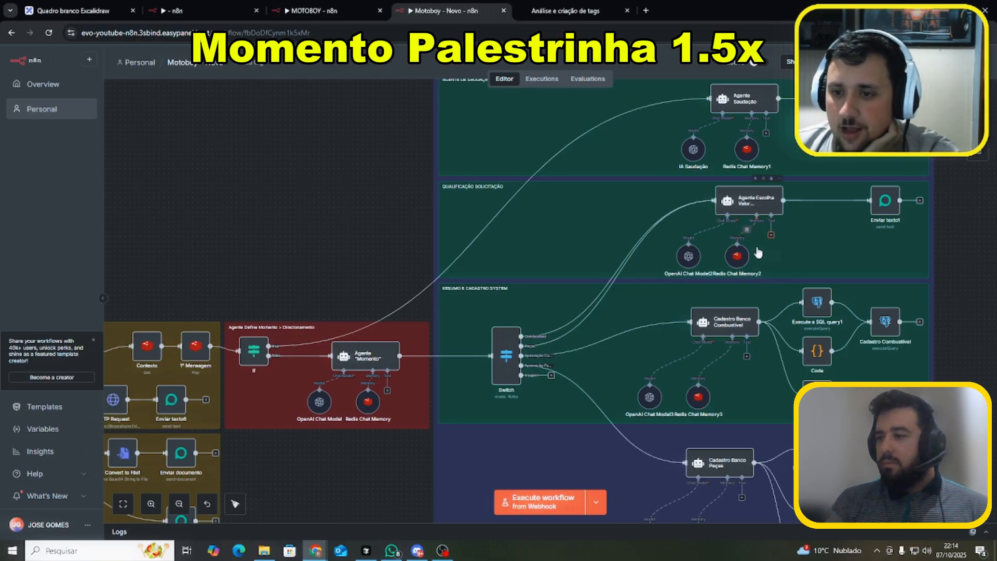
Review the MOTOBOY workflow's fuel registration chain and Agente "Momento" system message, focusing on the Aprovação Peças and Aprovação Combustível categories
{"action": "left_click", "coordinate": [375, 6]}
{"action": "left_click_drag", "start_coordinate": [818, 305], "coordinate": [476, 232]}
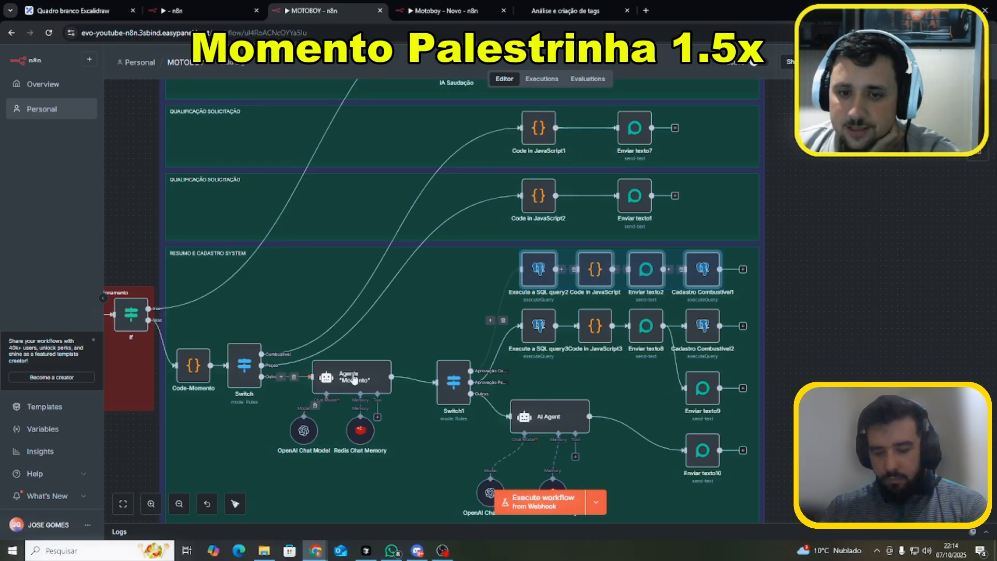
{"action": "double_click", "coordinate": [376, 384]}
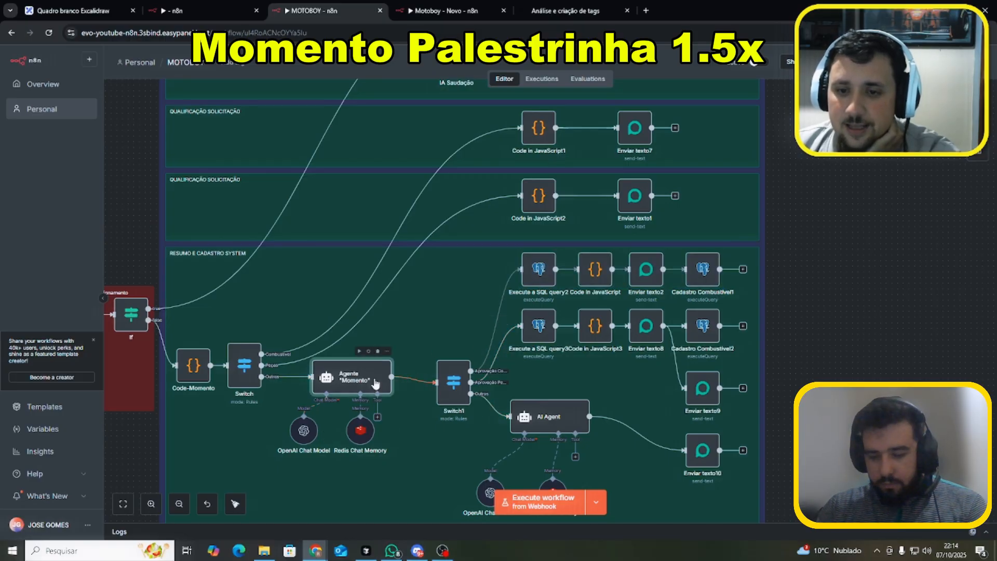
{"action": "left_click", "coordinate": [644, 369]}
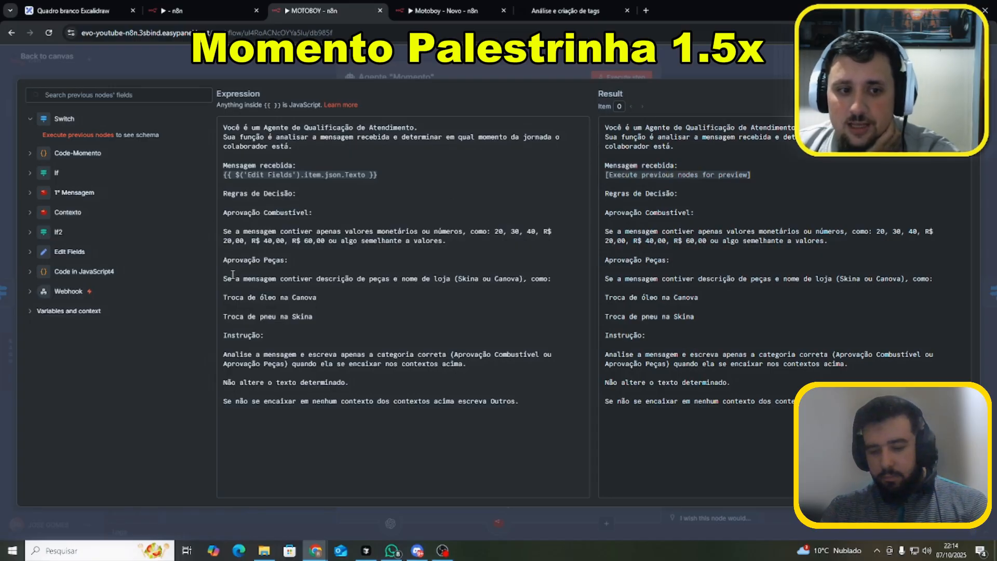
{"action": "left_click_drag", "start_coordinate": [223, 259], "coordinate": [284, 263]}
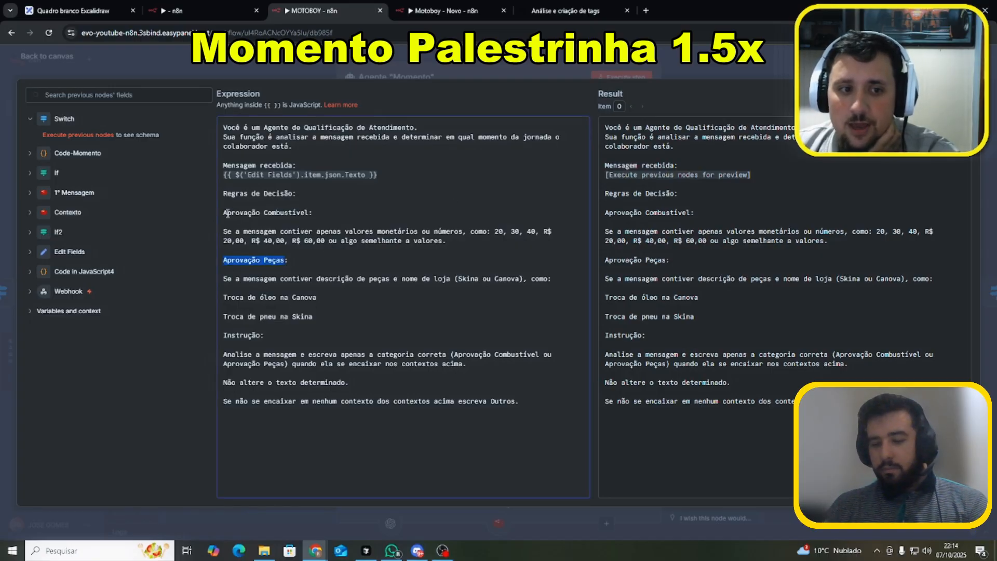
{"action": "left_click_drag", "start_coordinate": [224, 213], "coordinate": [310, 213]}
{"action": "left_click", "coordinate": [435, 70]}
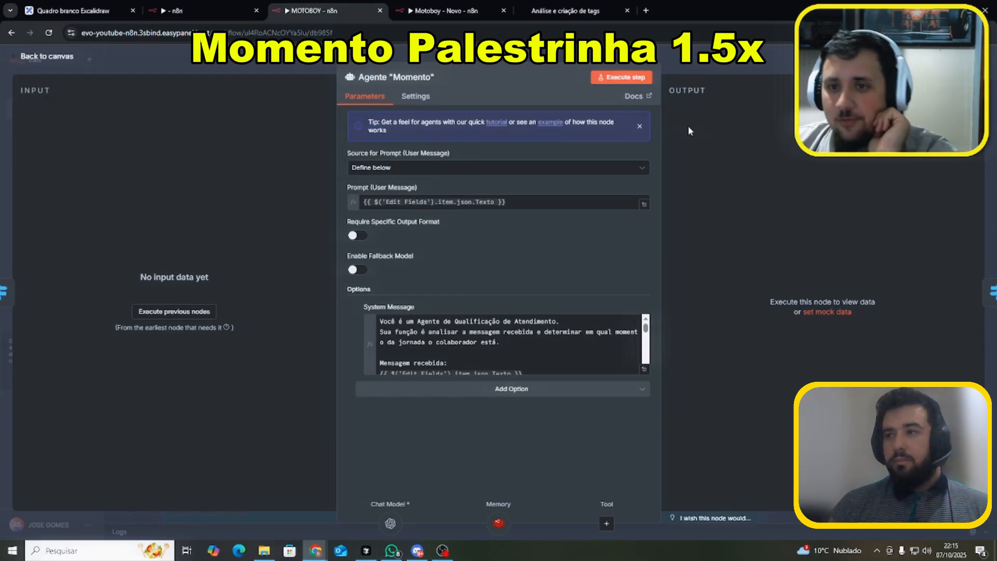
{"action": "key", "text": "Escape"}
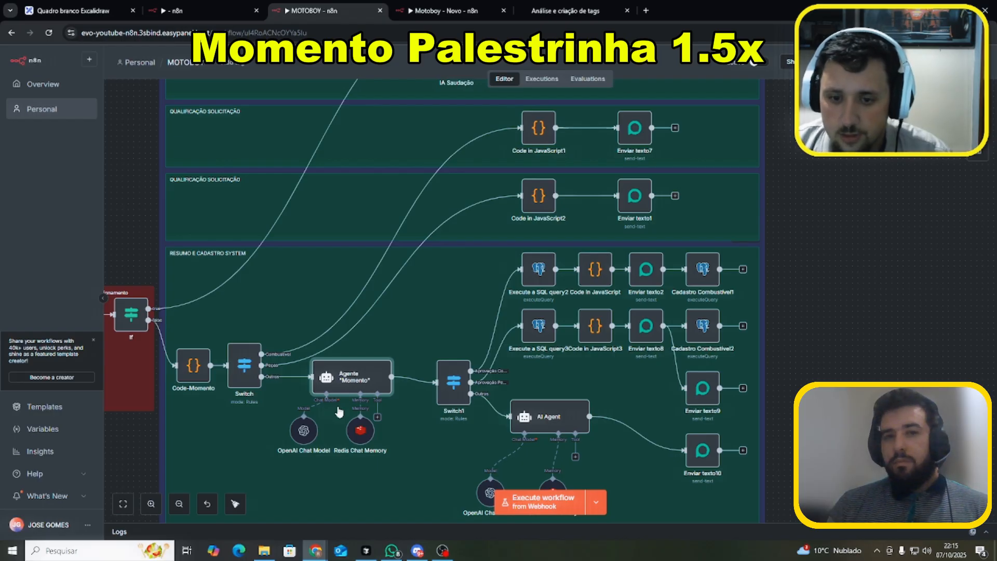
Inspect the Switch1 routing rules in the MOTOBOY workflow and compare its registration branches with the Motoboy - Novo workflow
{"action": "double_click", "coordinate": [453, 382]}
{"action": "left_click", "coordinate": [477, 190]}
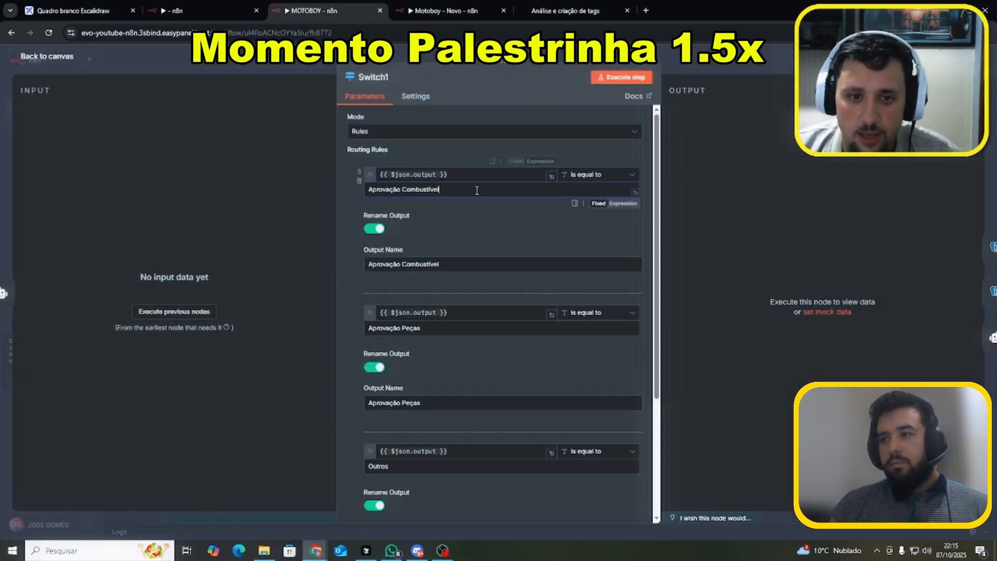
{"action": "key", "text": "Escape"}
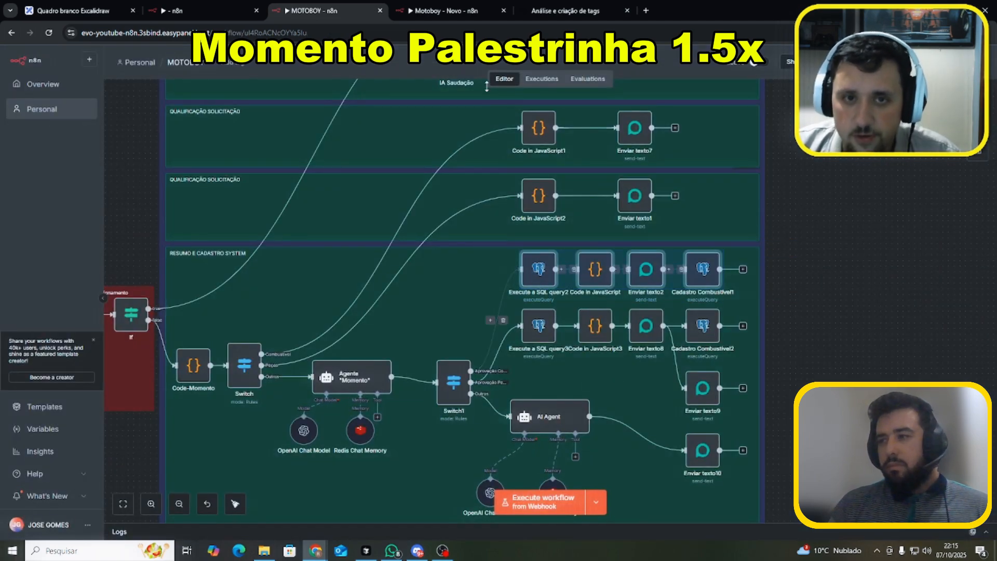
{"action": "key", "text": "ctrl+Tab"}
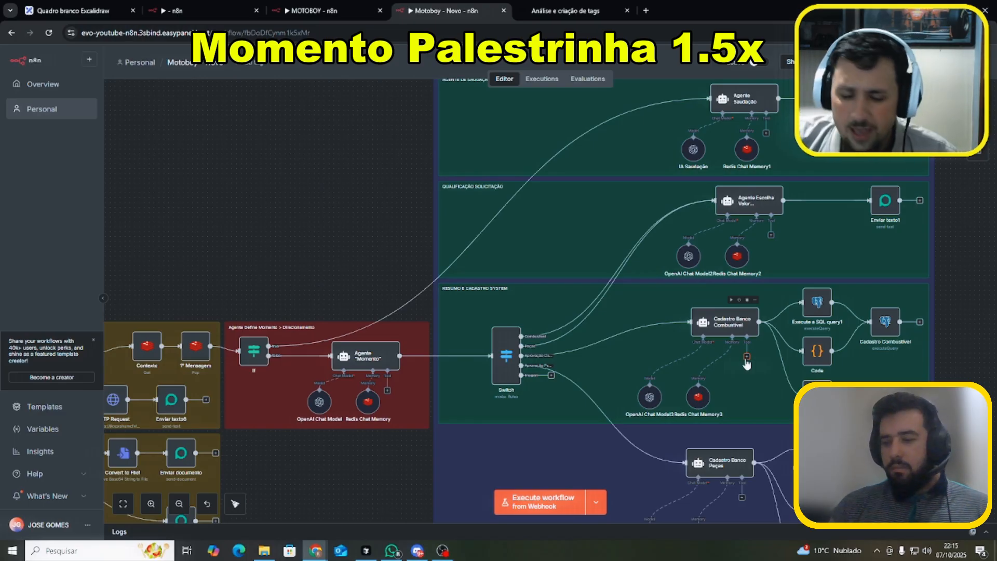
{"action": "left_click", "coordinate": [310, 5]}
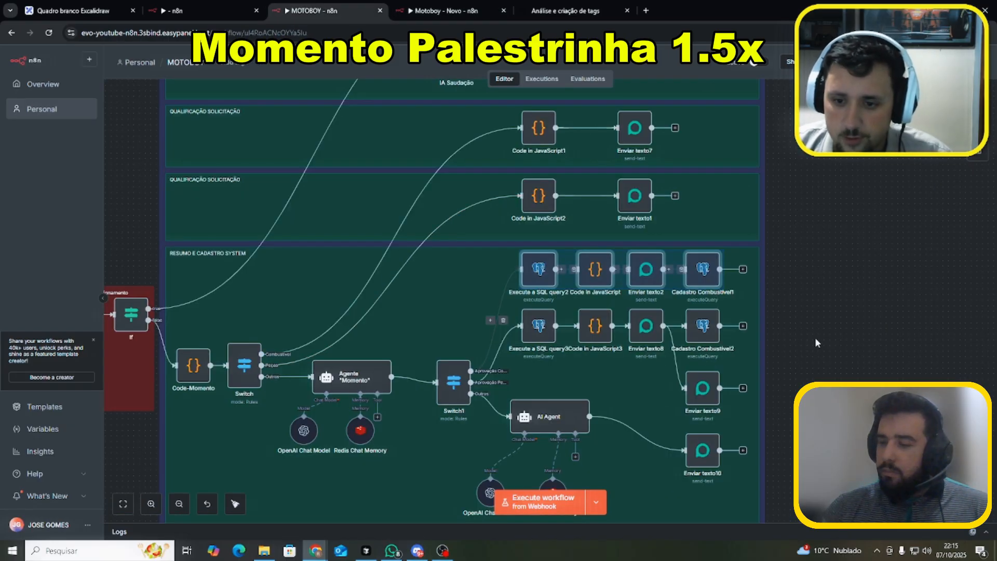
Return to the Aula - 2 workflow and review its node chain and the Venda node's code and output
{"action": "left_click", "coordinate": [217, 5]}
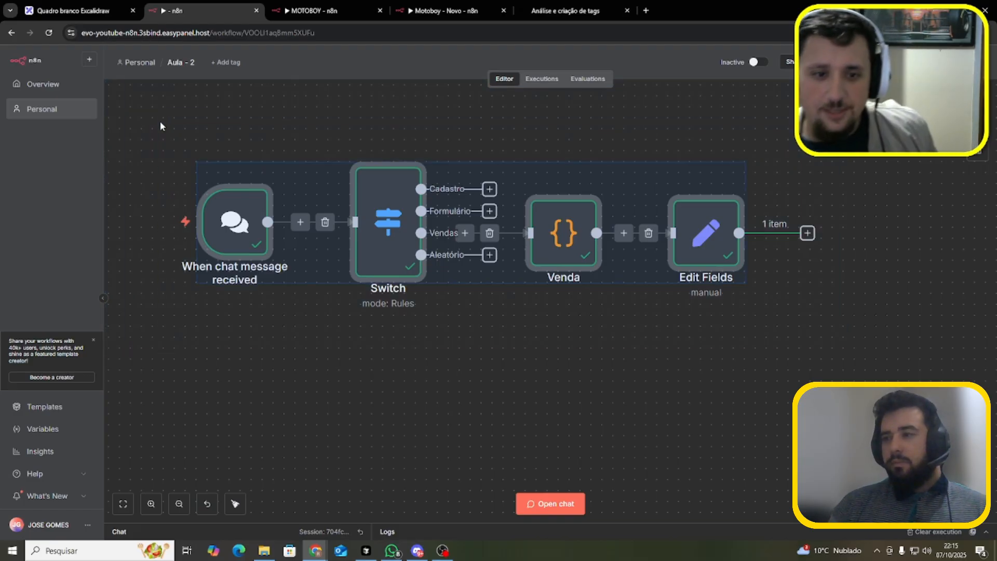
{"action": "left_click", "coordinate": [219, 109]}
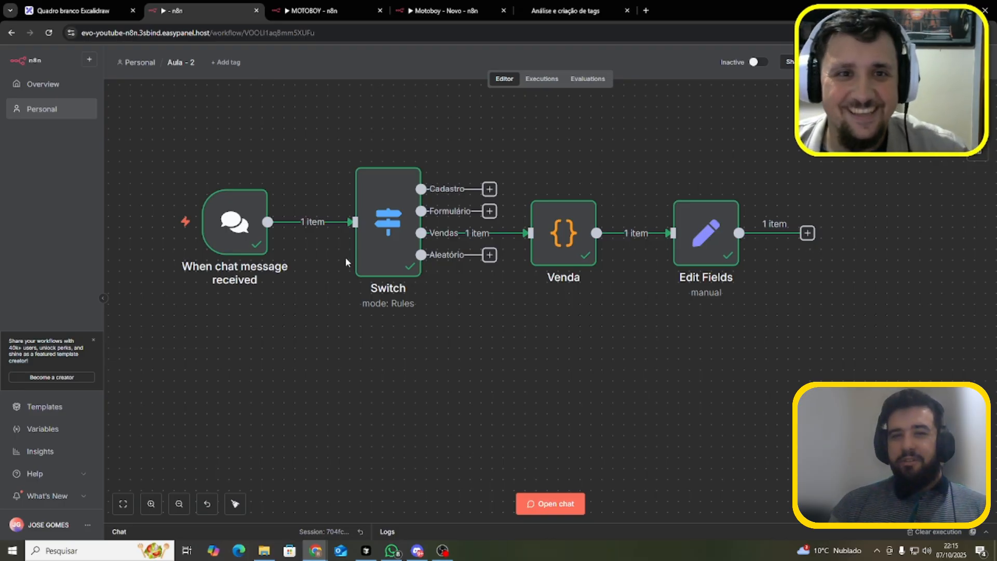
{"action": "left_click_drag", "start_coordinate": [183, 129], "coordinate": [855, 329]}
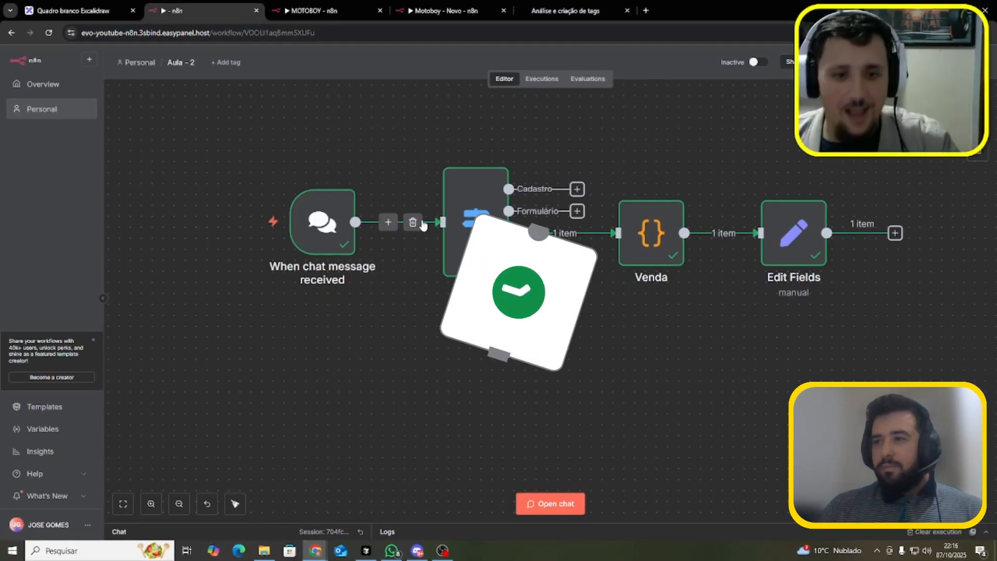
{"action": "left_click_drag", "start_coordinate": [735, 197], "coordinate": [231, 104]}
{"action": "left_click_drag", "start_coordinate": [413, 191], "coordinate": [292, 169]}
{"action": "left_click", "coordinate": [606, 296]}
{"action": "double_click", "coordinate": [532, 218]}
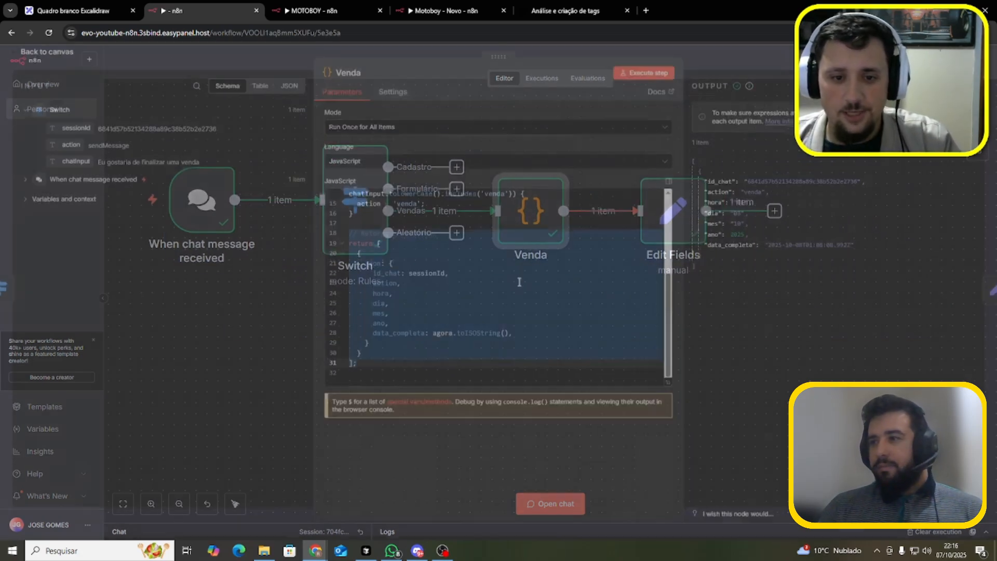
{"action": "left_click", "coordinate": [785, 62]}
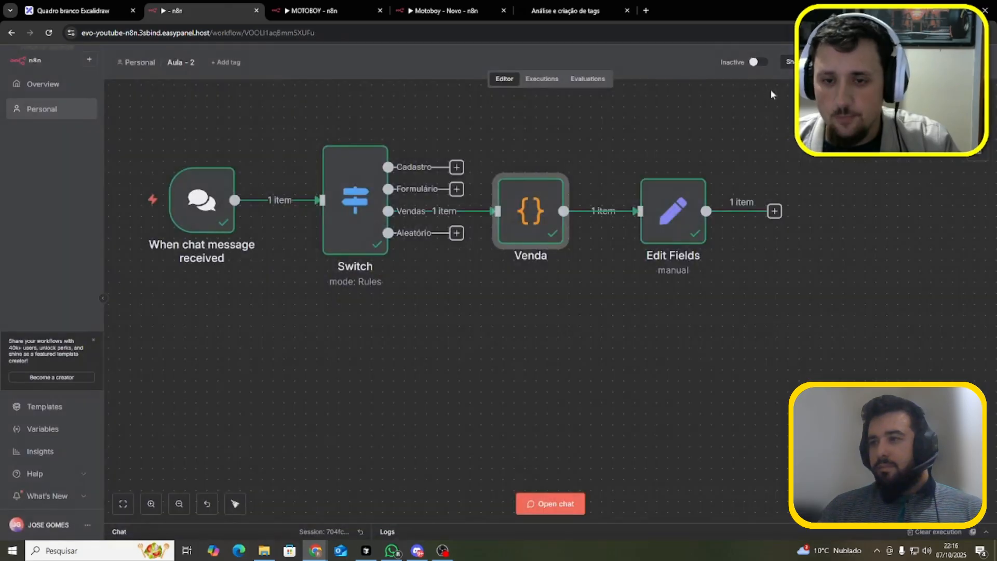
Add a Date & Time node after Edit Fields and set its operation to Get Current Date
{"action": "left_click", "coordinate": [773, 211]}
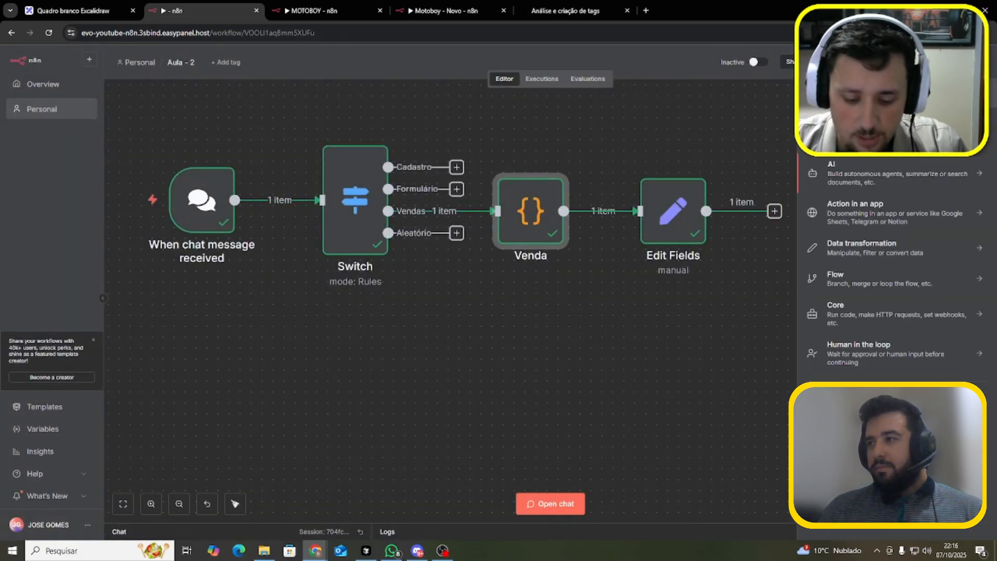
{"action": "type", "text": "date"}
{"action": "left_click", "coordinate": [886, 176]}
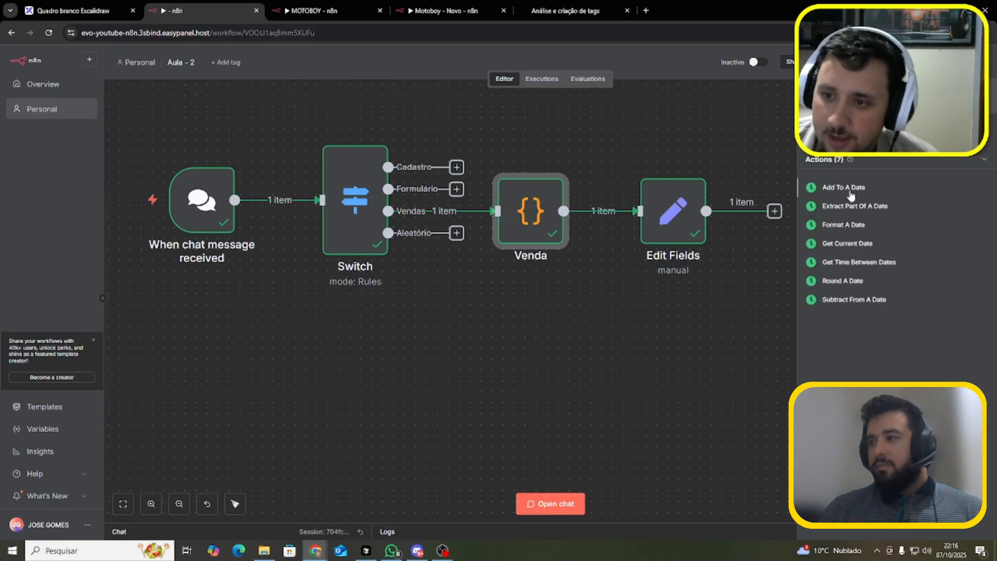
{"action": "left_click", "coordinate": [862, 192]}
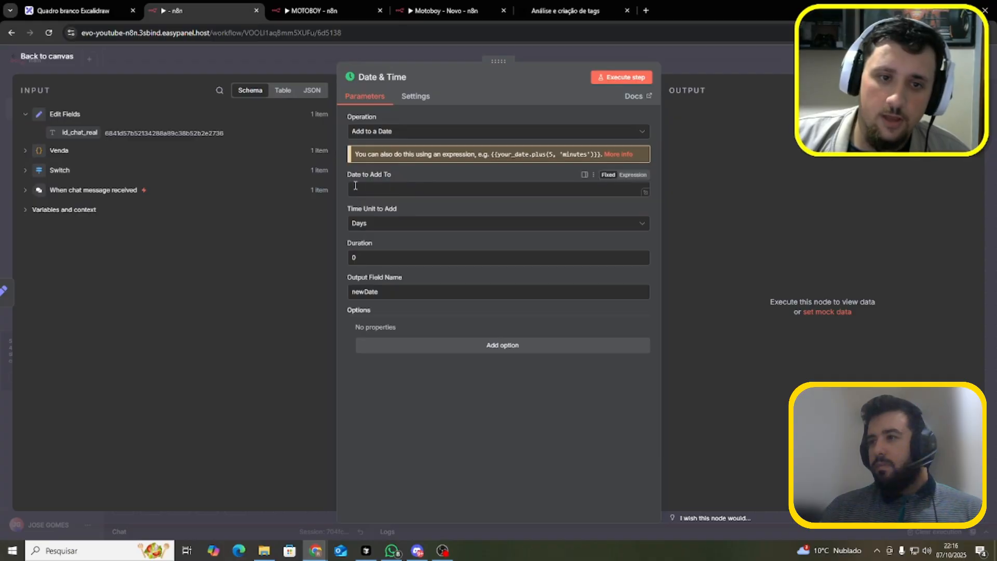
{"action": "left_click", "coordinate": [439, 136]}
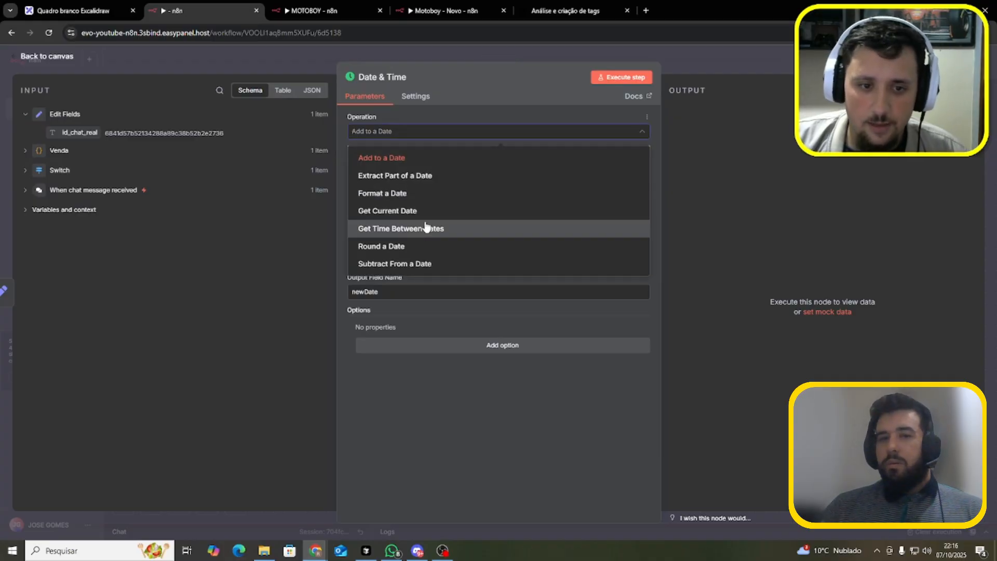
{"action": "left_click", "coordinate": [449, 72]}
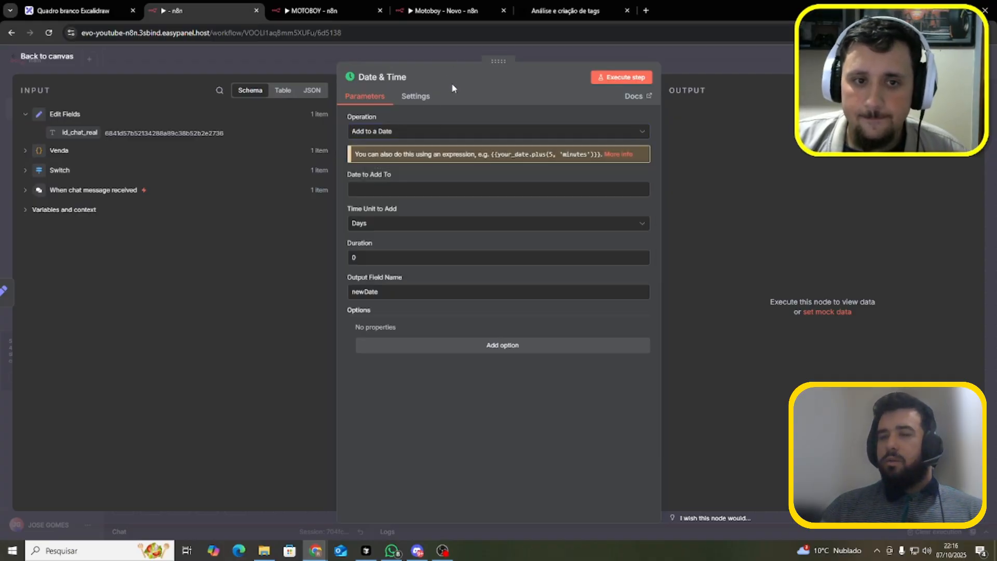
{"action": "left_click", "coordinate": [439, 131]}
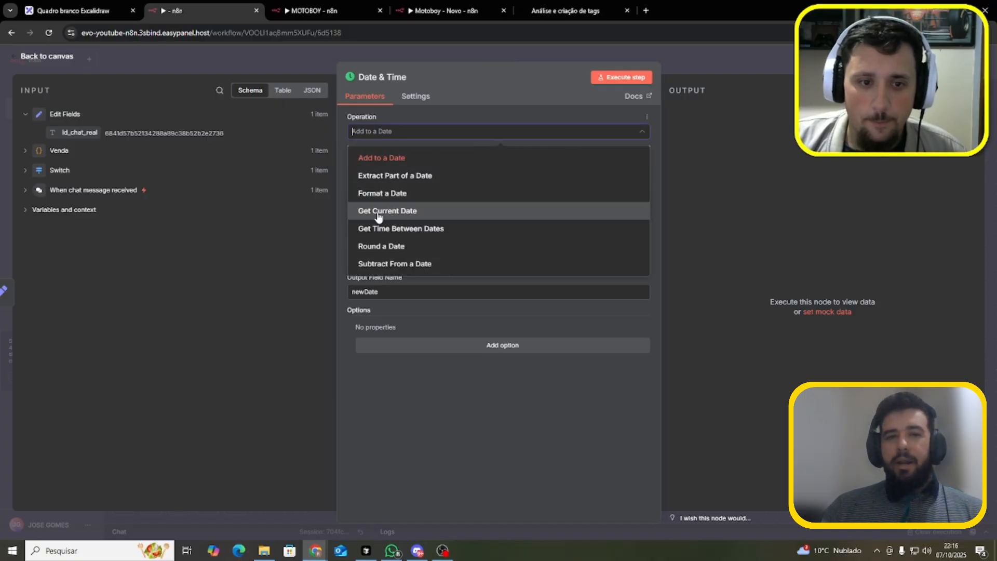
{"action": "left_click", "coordinate": [385, 212]}
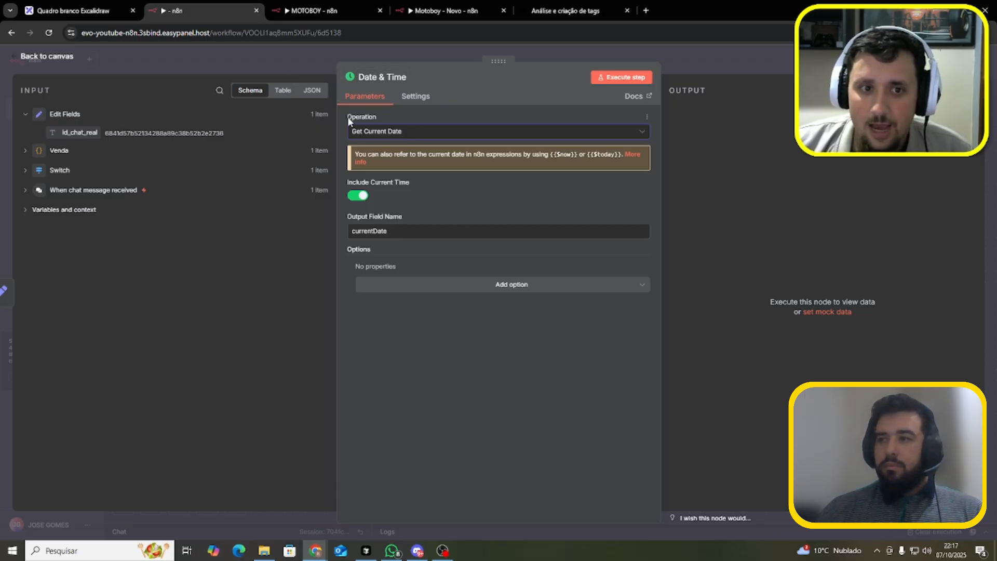
Execute the Date & Time node and examine the current date value in its output
{"action": "left_click_drag", "start_coordinate": [349, 119], "coordinate": [404, 119]}
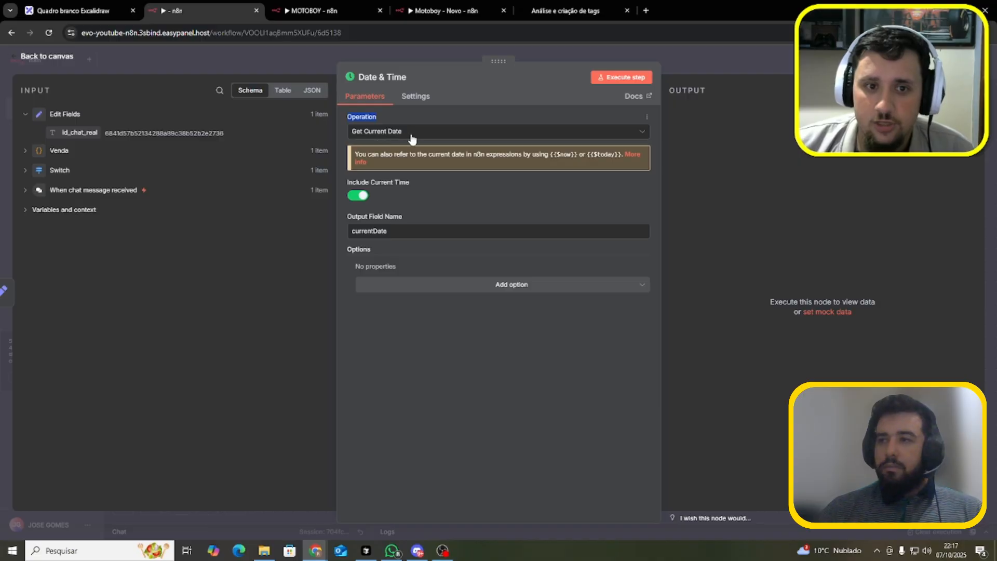
{"action": "left_click", "coordinate": [609, 78]}
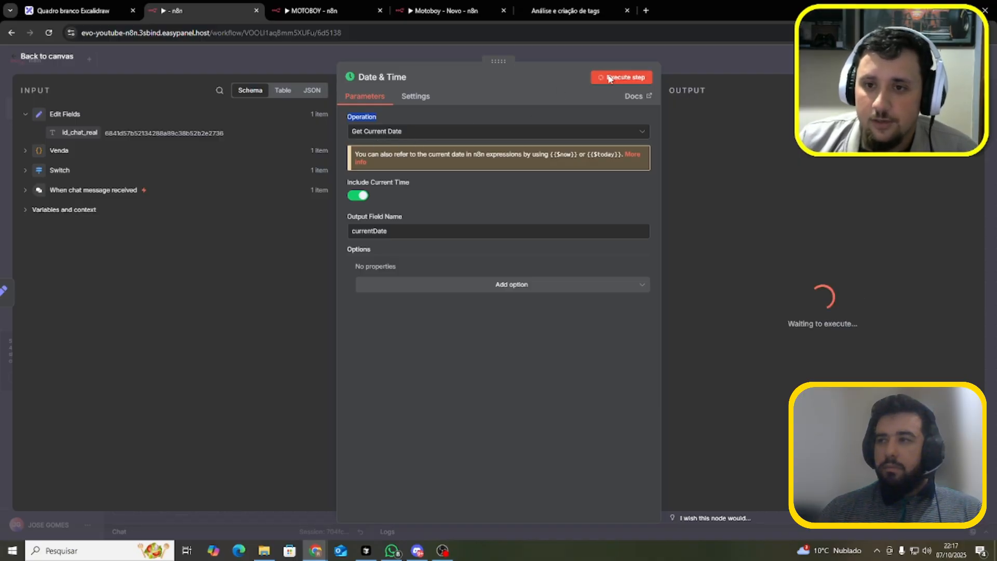
{"action": "left_click_drag", "start_coordinate": [736, 149], "coordinate": [843, 150]}
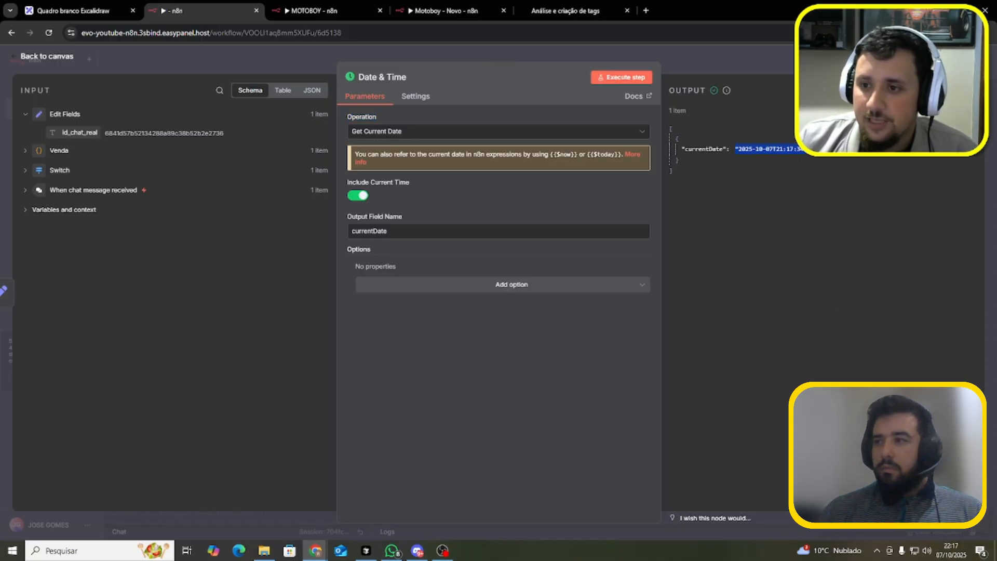
{"action": "left_click", "coordinate": [780, 250]}
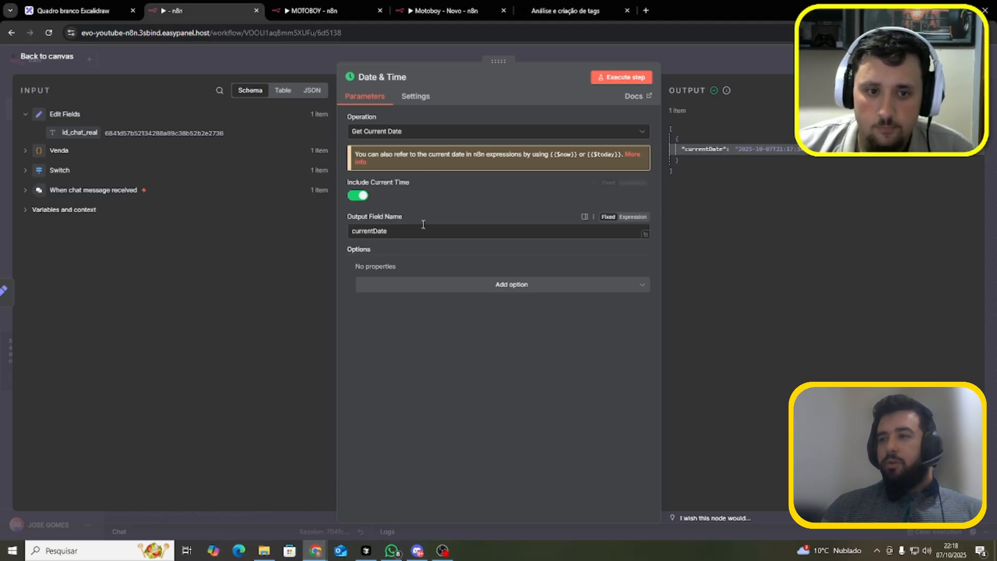
Set the Date & Time node's output field name to Data_Hora_Atual and execute the node again
{"action": "left_click_drag", "start_coordinate": [419, 230], "coordinate": [322, 224]}
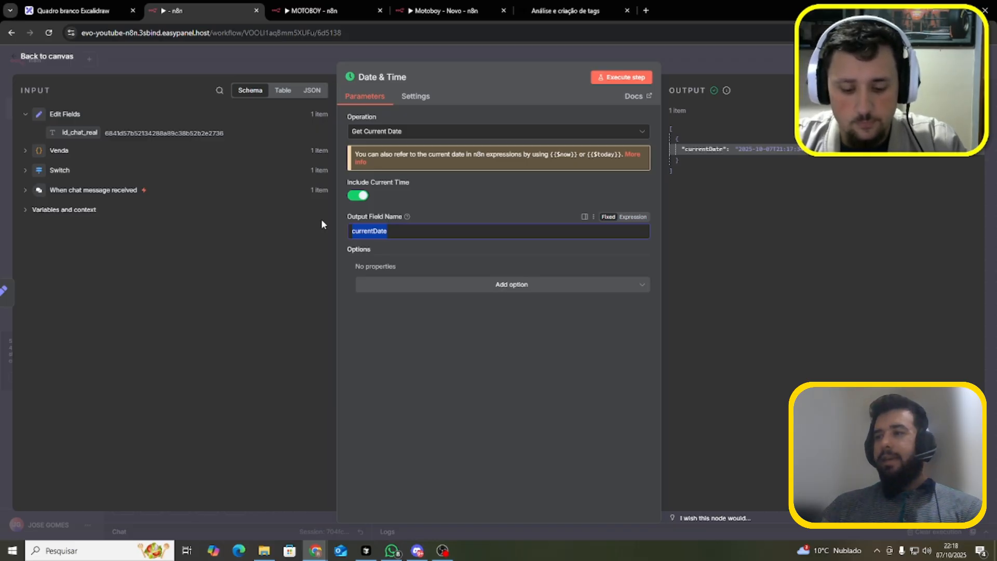
{"action": "type", "text": "Data_H"}
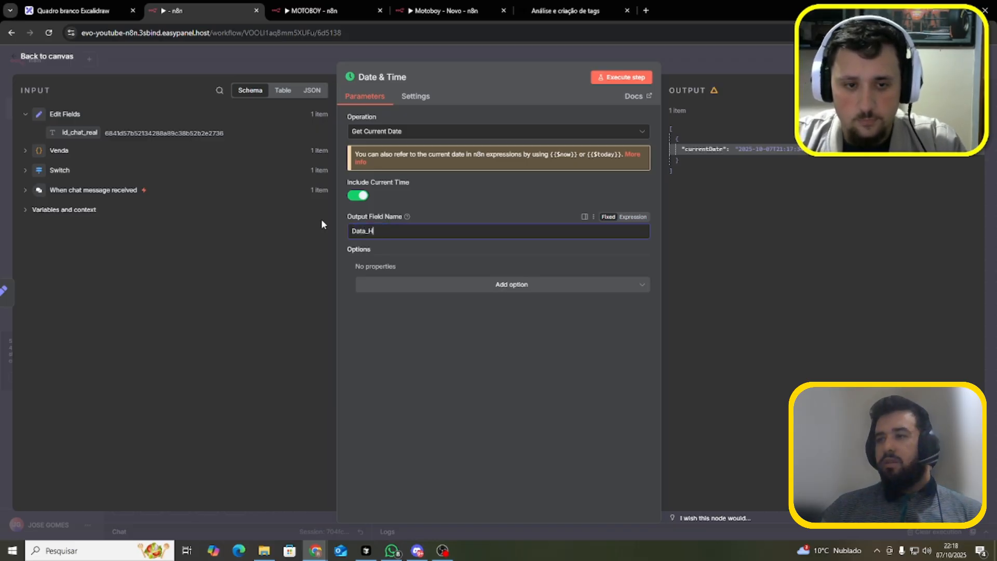
{"action": "type", "text": "ora_At"}
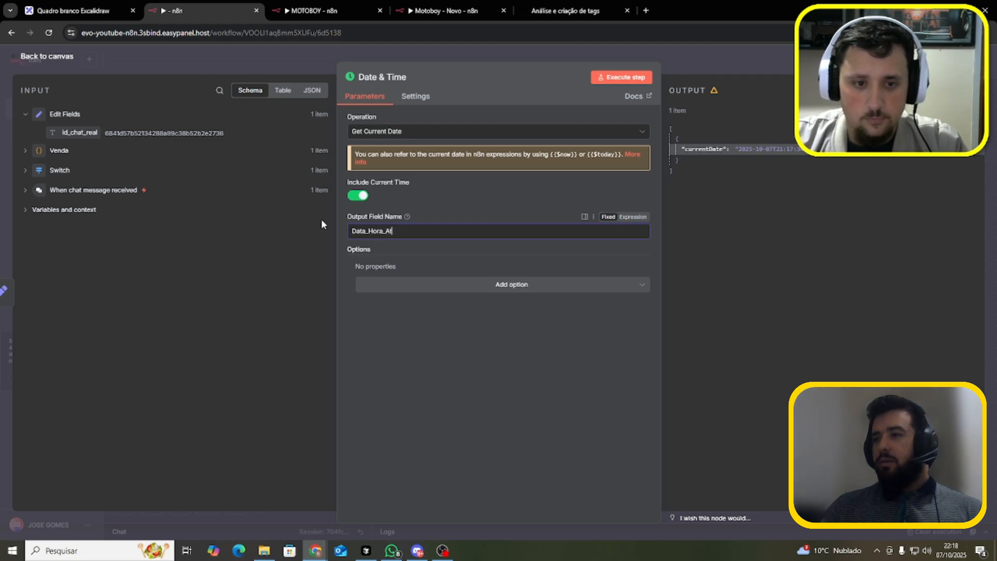
{"action": "type", "text": "ual"}
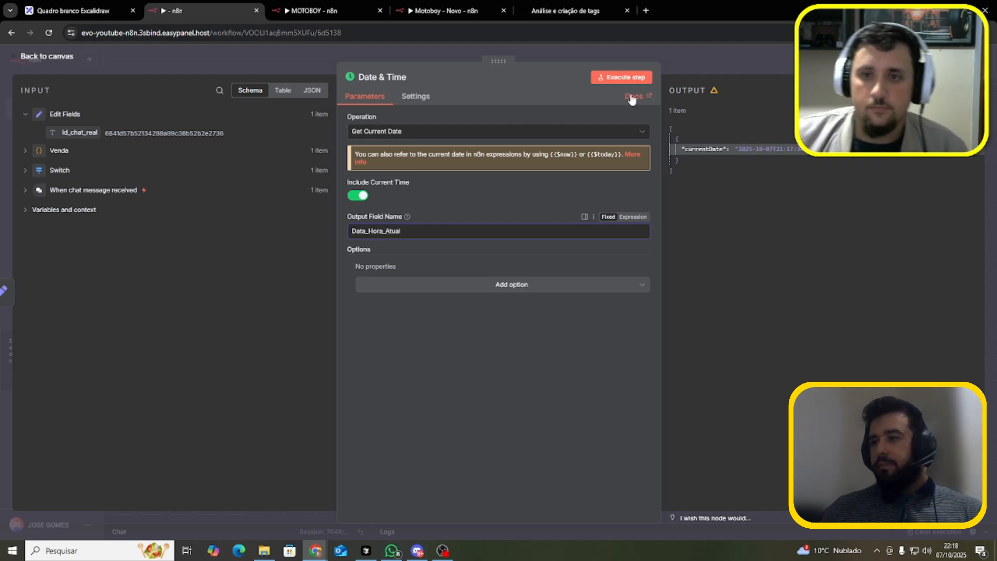
{"action": "left_click", "coordinate": [636, 79]}
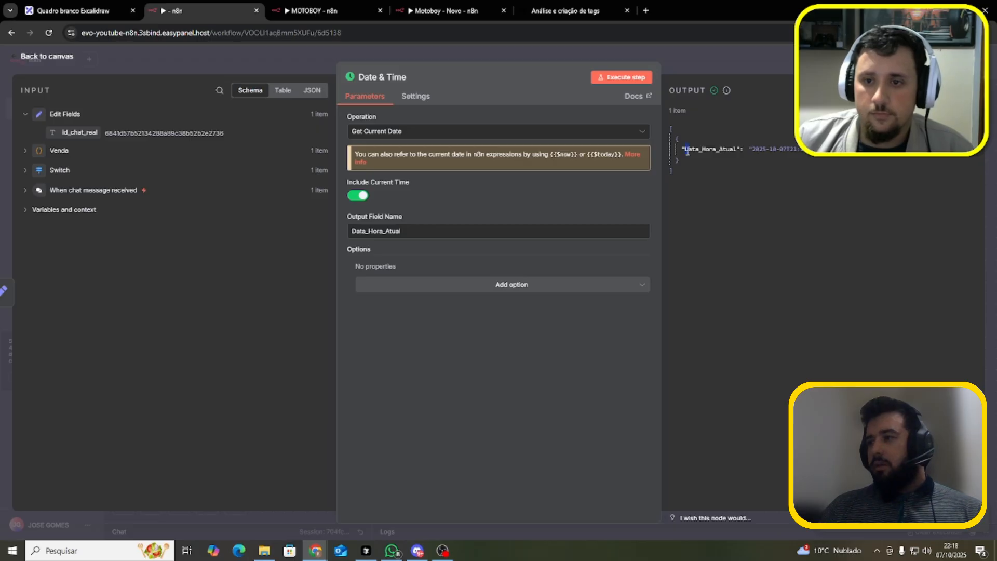
{"action": "left_click_drag", "start_coordinate": [727, 150], "coordinate": [737, 151]}
{"action": "left_click", "coordinate": [740, 229]}
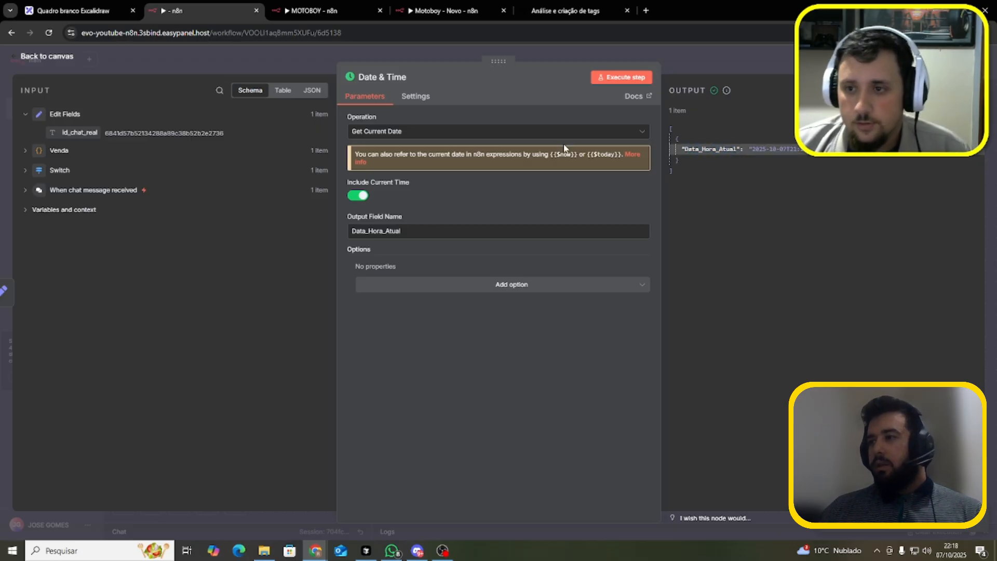
Review the Date & Time node's additional options and available operations, and return to the canvas
{"action": "left_click", "coordinate": [513, 289]}
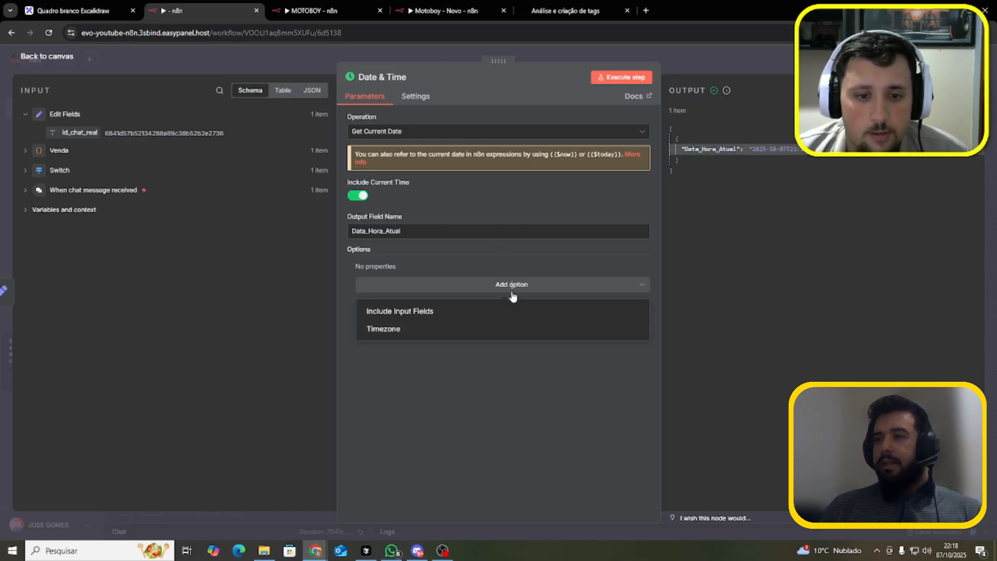
{"action": "left_click", "coordinate": [519, 249]}
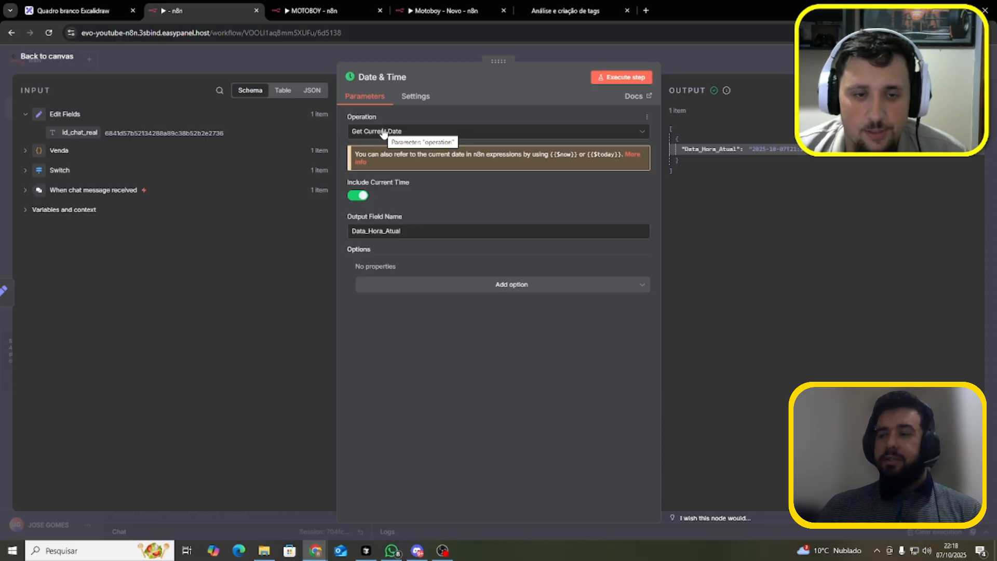
{"action": "left_click", "coordinate": [383, 133]}
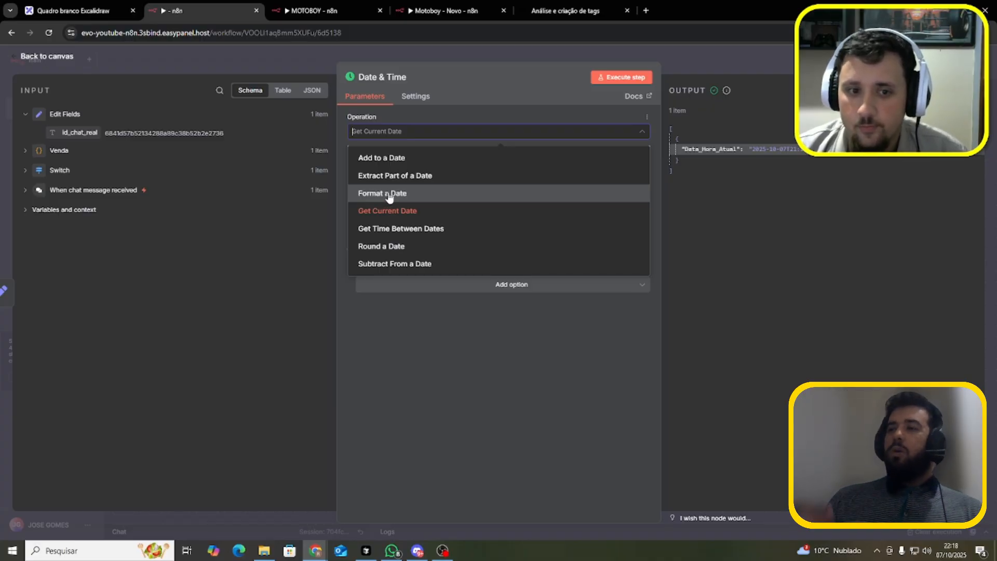
{"action": "left_click", "coordinate": [540, 52]}
{"action": "left_click", "coordinate": [539, 52]}
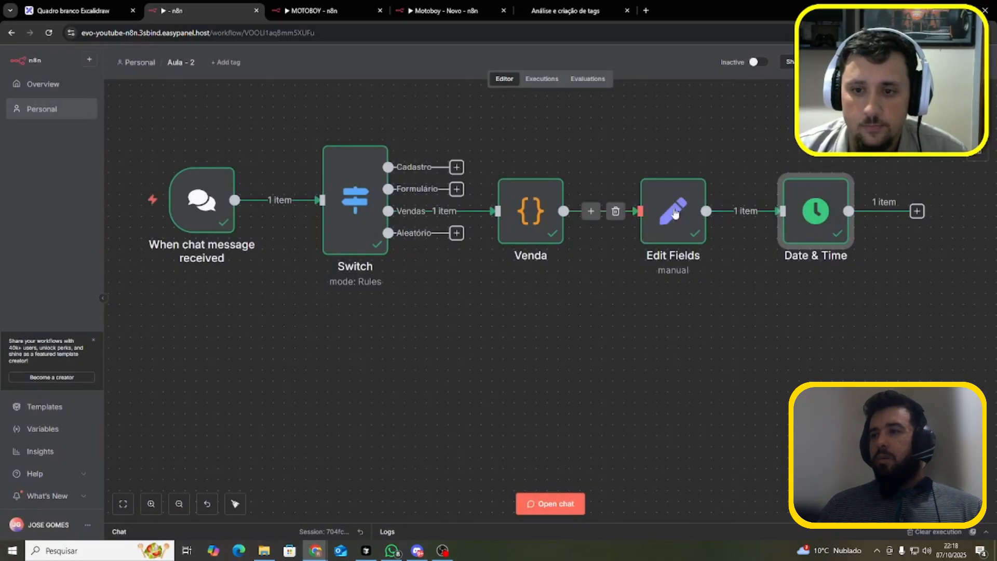
Rename the Date & Time node to Hora Atual and return to the workflow canvas
{"action": "left_click", "coordinate": [123, 504]}
{"action": "double_click", "coordinate": [780, 330]}
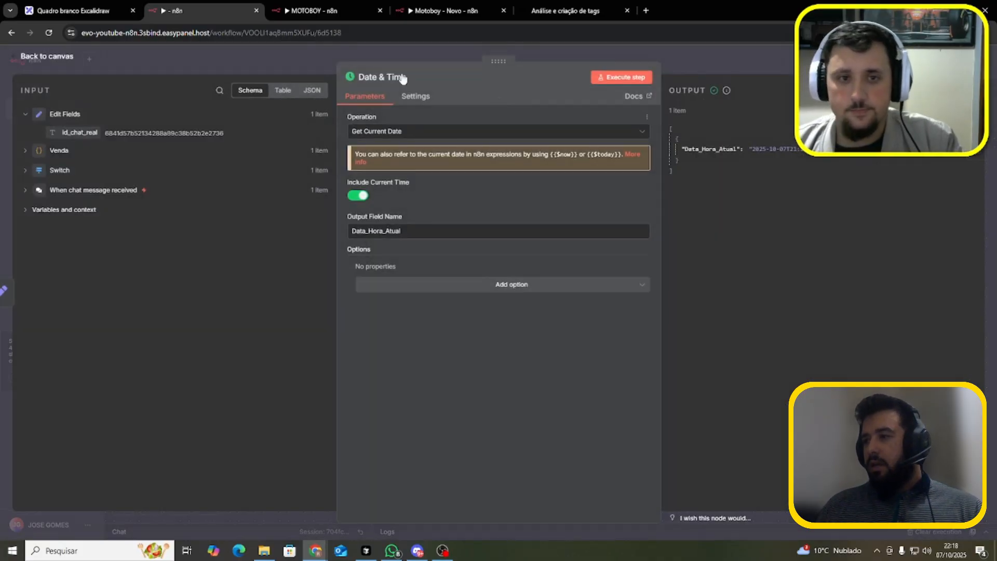
{"action": "left_click", "coordinate": [387, 77]}
{"action": "type", "text": "H"}
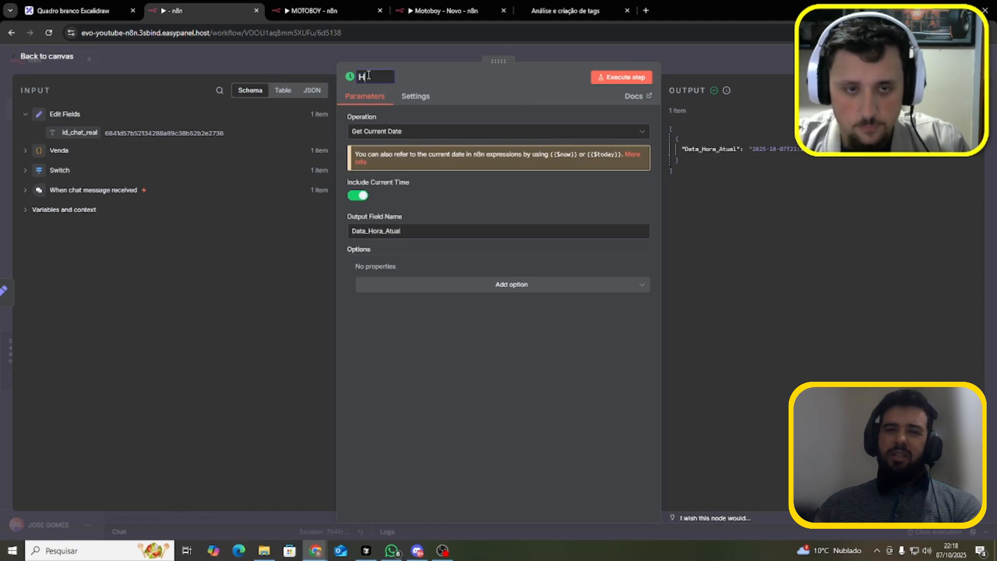
{"action": "type", "text": "ora Atual"}
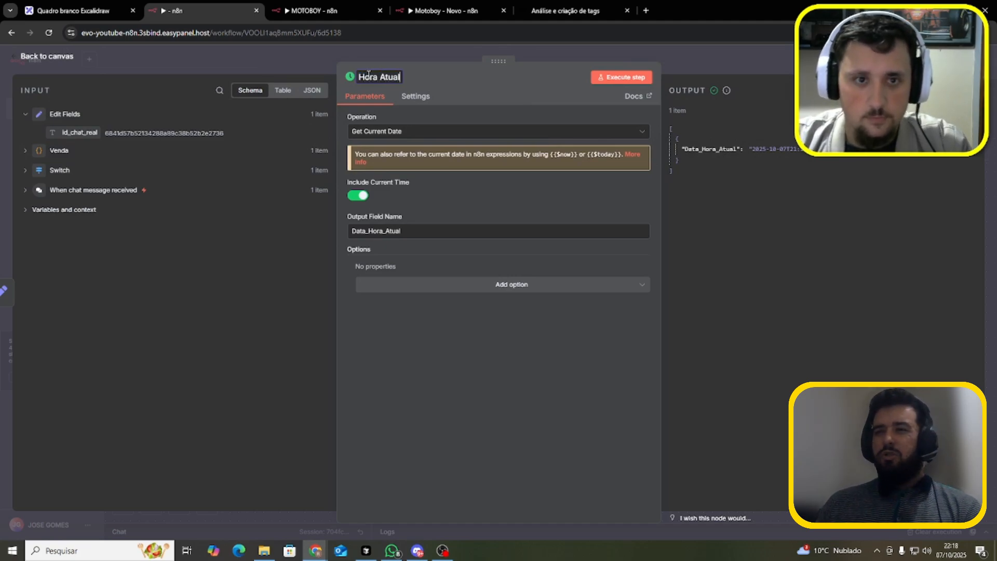
{"action": "left_click", "coordinate": [721, 69]}
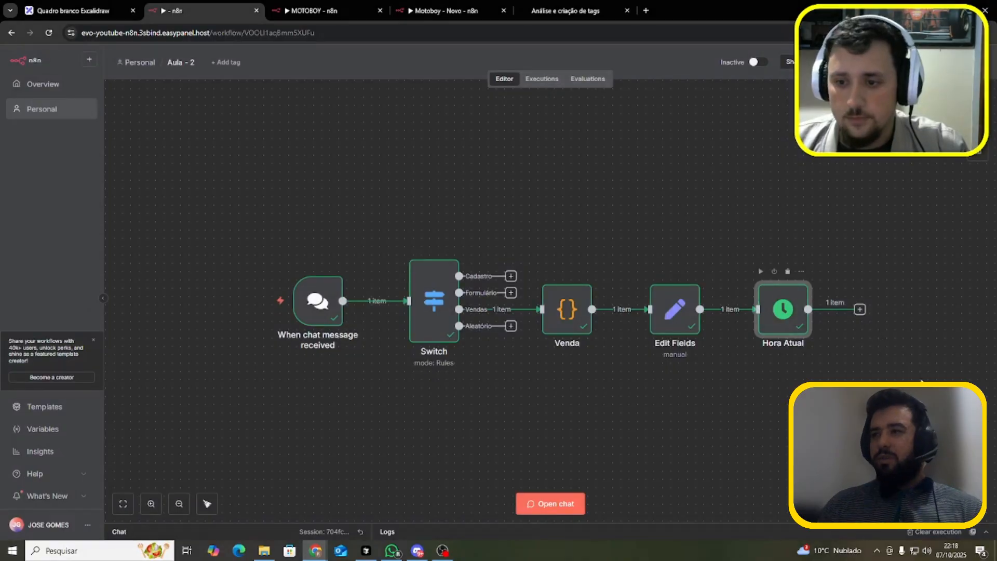
{"action": "left_click_drag", "start_coordinate": [400, 310], "coordinate": [250, 252]}
{"action": "left_click", "coordinate": [586, 404]}
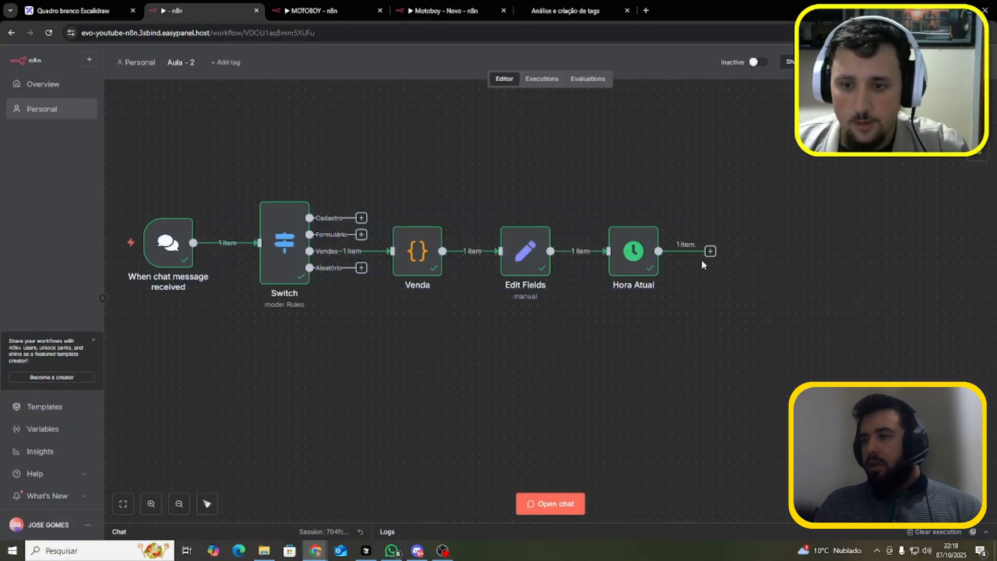
Add a Date & Time node with the Format a Date operation after the Hora Atual node
{"action": "left_click", "coordinate": [710, 252]}
{"action": "type", "text": "date"}
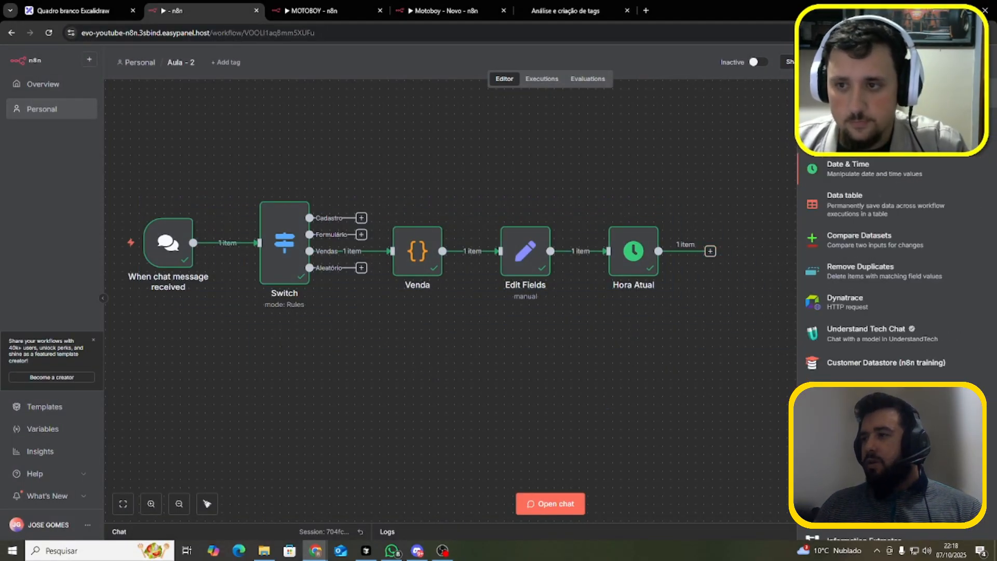
{"action": "left_click", "coordinate": [863, 170]}
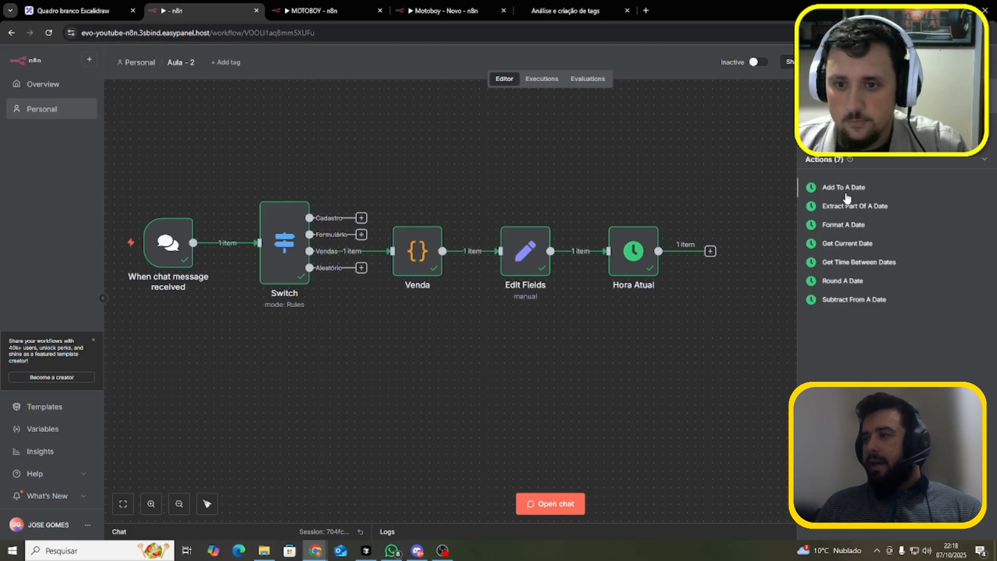
{"action": "left_click", "coordinate": [834, 224]}
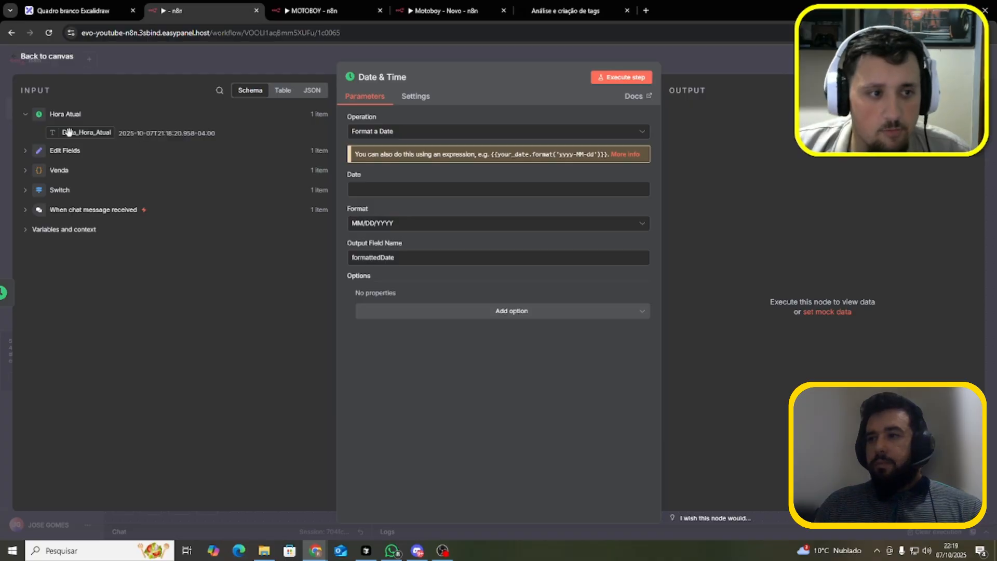
Map the Data_Hora_Atual value from Hora Atual into the Date parameter of the new node
{"action": "left_click_drag", "start_coordinate": [83, 133], "coordinate": [454, 209]}
{"action": "left_click", "coordinate": [478, 190]}
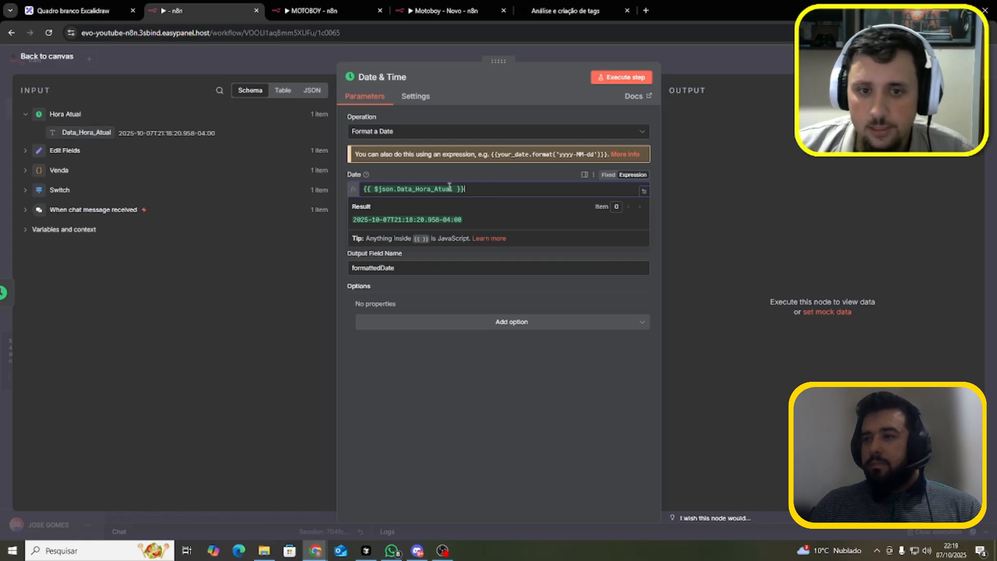
{"action": "key", "text": "ctrl+a"}
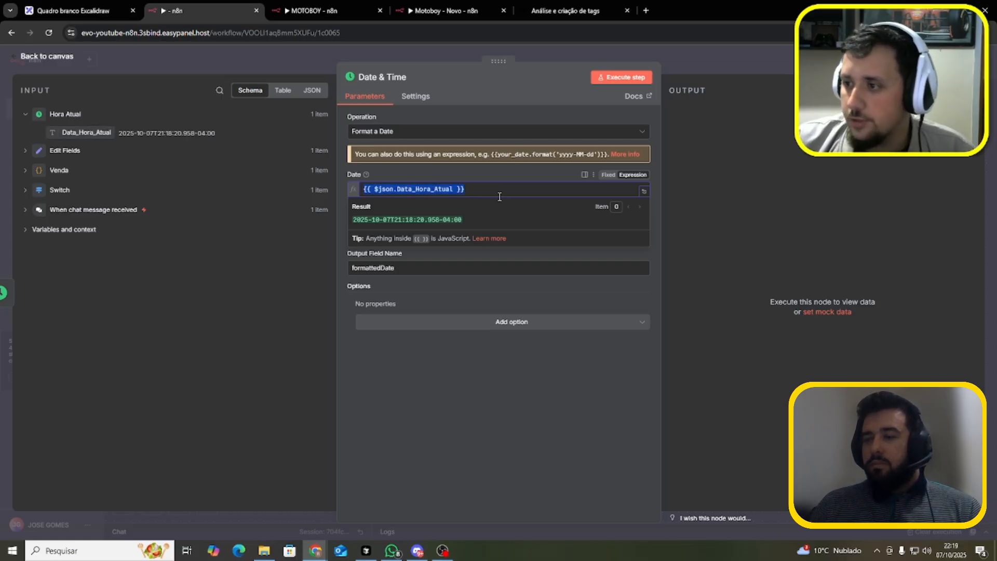
{"action": "left_click", "coordinate": [516, 383]}
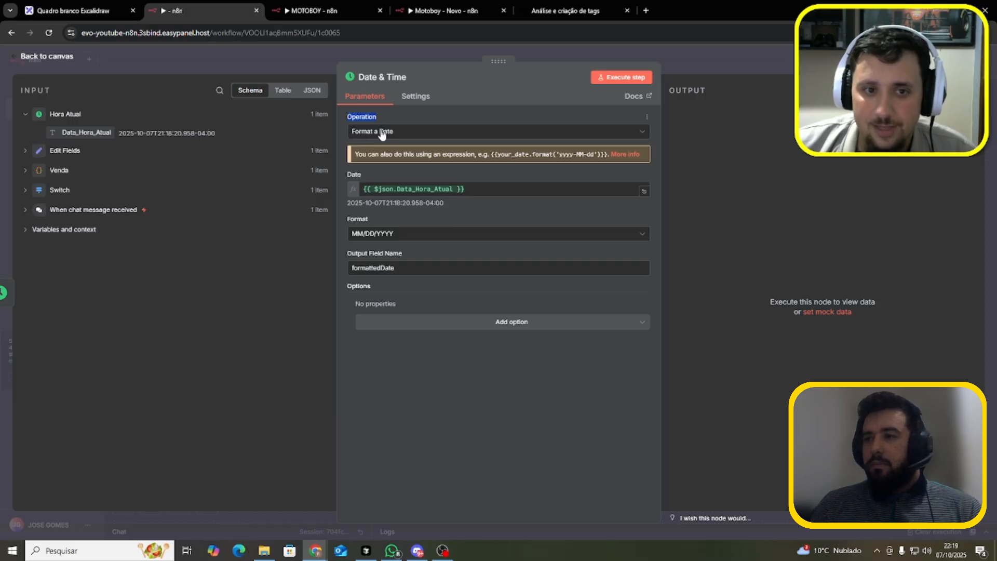
Review the node's Date and Format parameters and the list of available date formats
{"action": "double_click", "coordinate": [354, 175]}
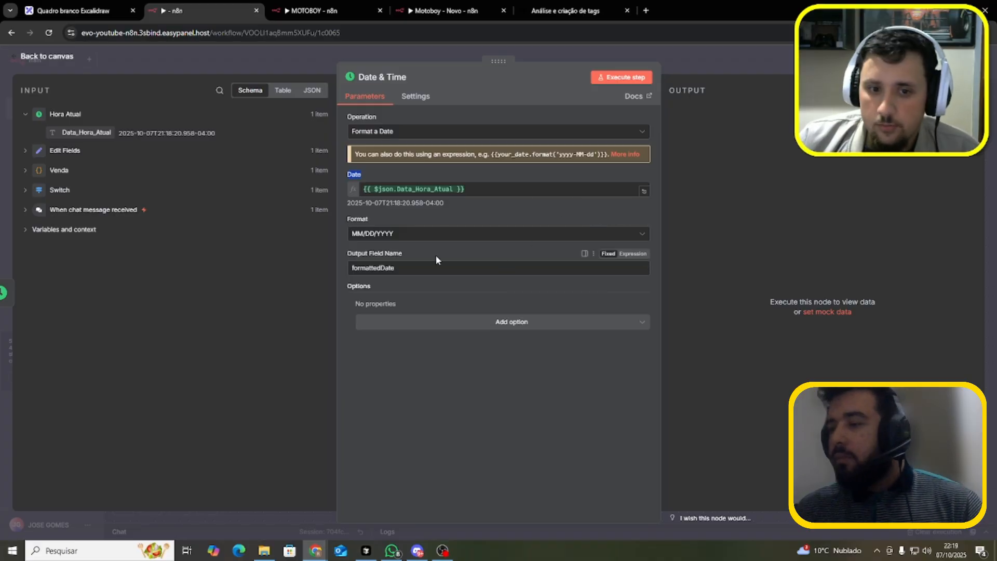
{"action": "left_click_drag", "start_coordinate": [347, 220], "coordinate": [376, 221]}
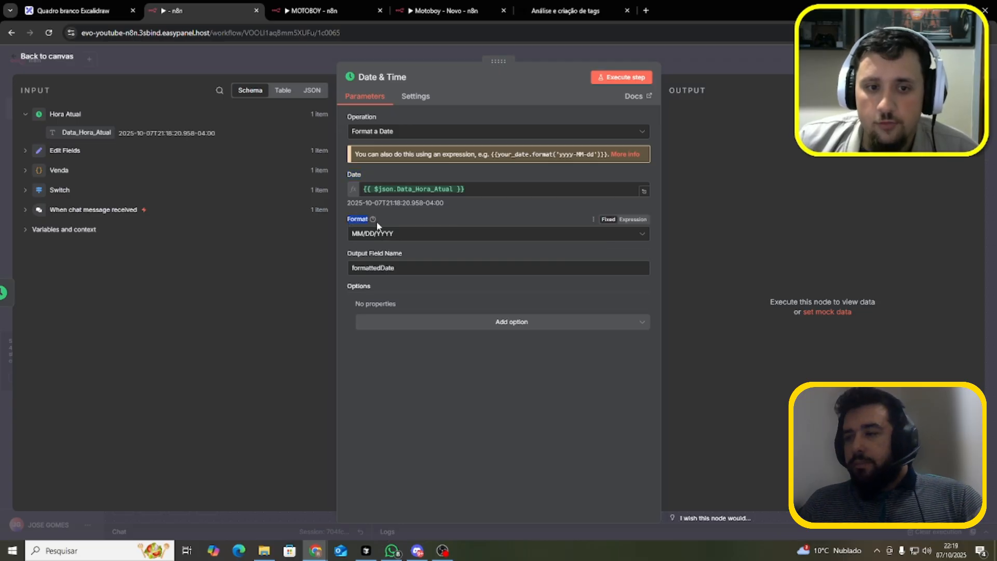
{"action": "left_click", "coordinate": [369, 237]}
{"action": "scroll", "coordinate": [418, 293], "scroll_direction": "down", "scroll_amount": 2}
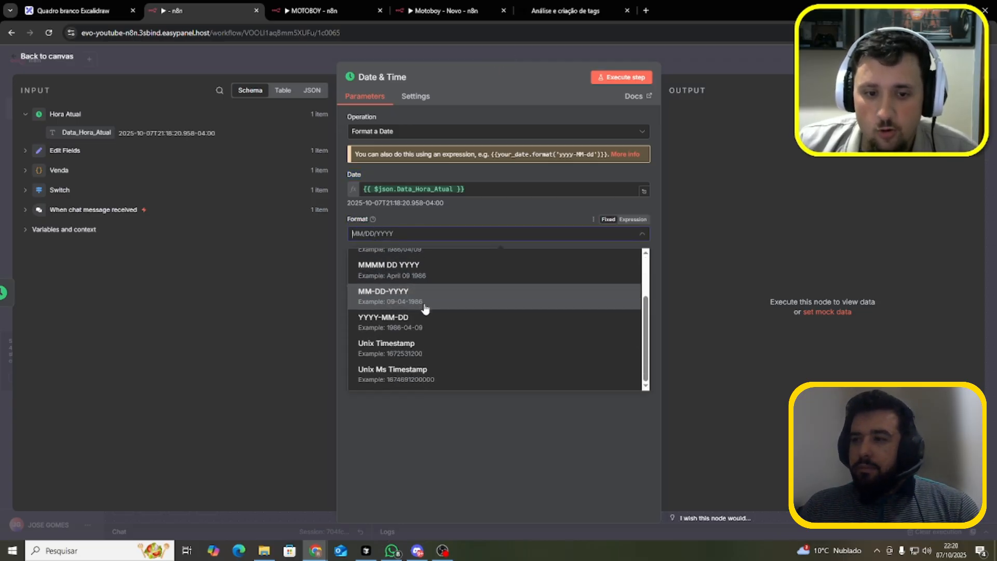
{"action": "scroll", "coordinate": [422, 313], "scroll_direction": "up", "scroll_amount": 2}
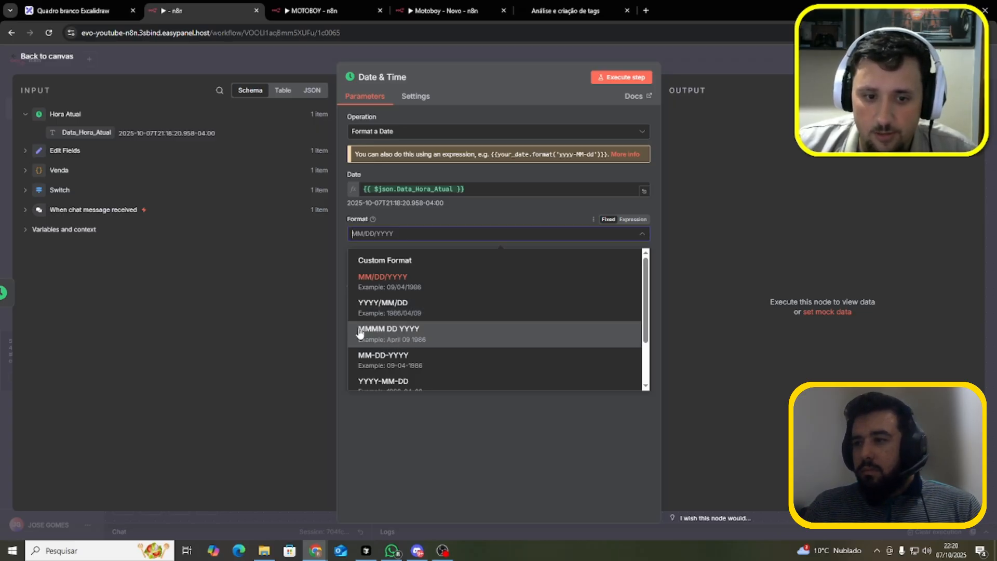
{"action": "scroll", "coordinate": [390, 340], "scroll_direction": "down", "scroll_amount": 1}
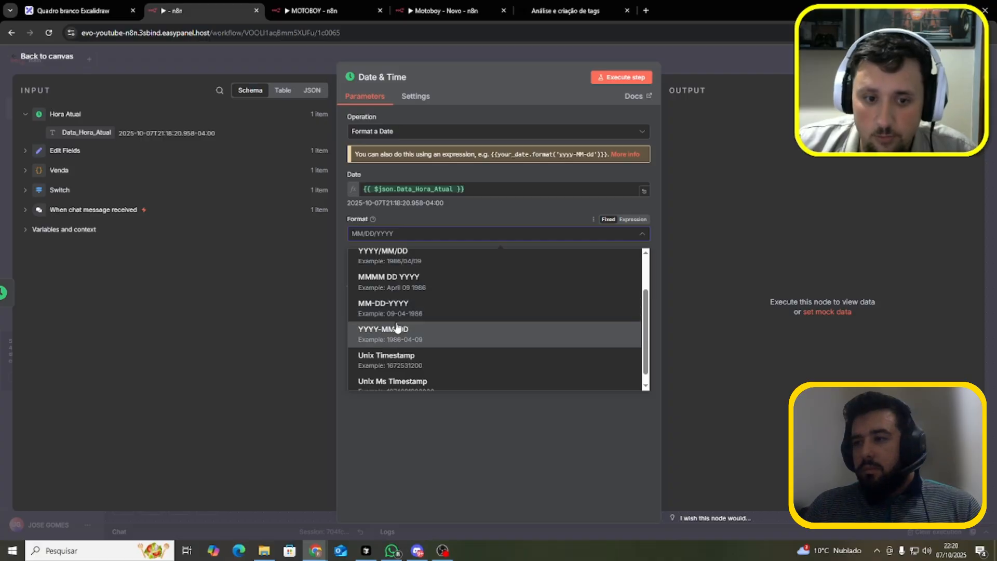
{"action": "scroll", "coordinate": [410, 327], "scroll_direction": "down", "scroll_amount": 1}
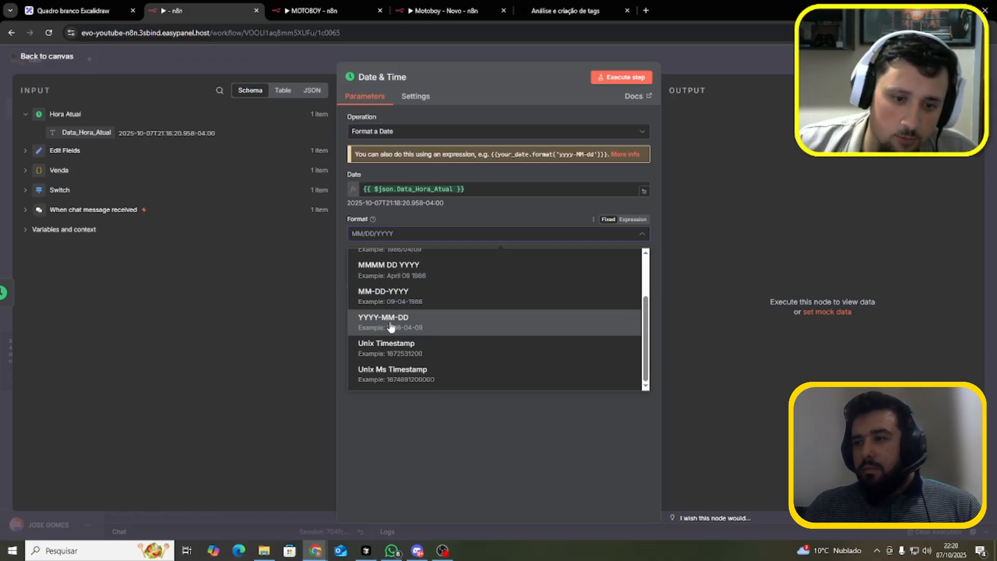
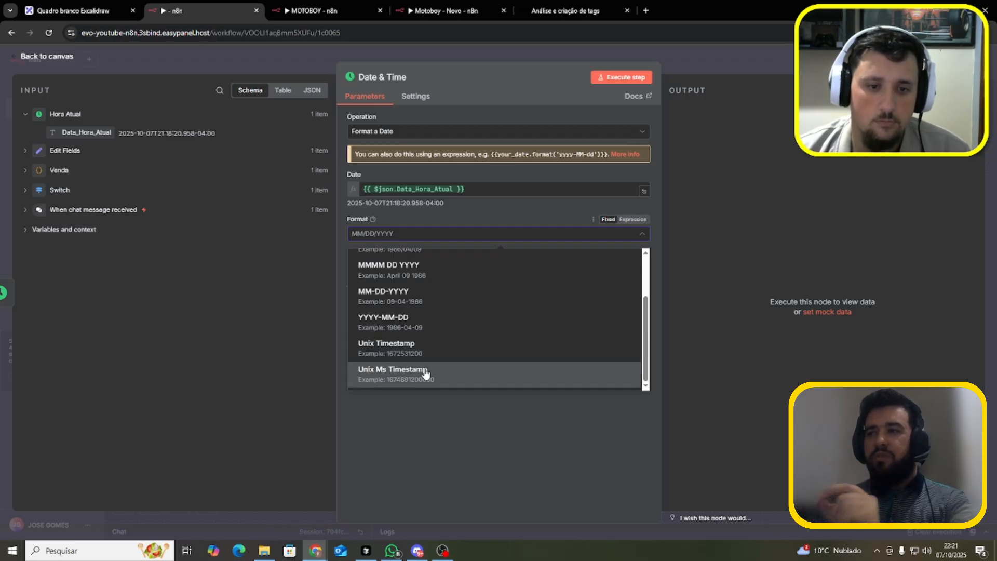
{"action": "left_click", "coordinate": [430, 418]}
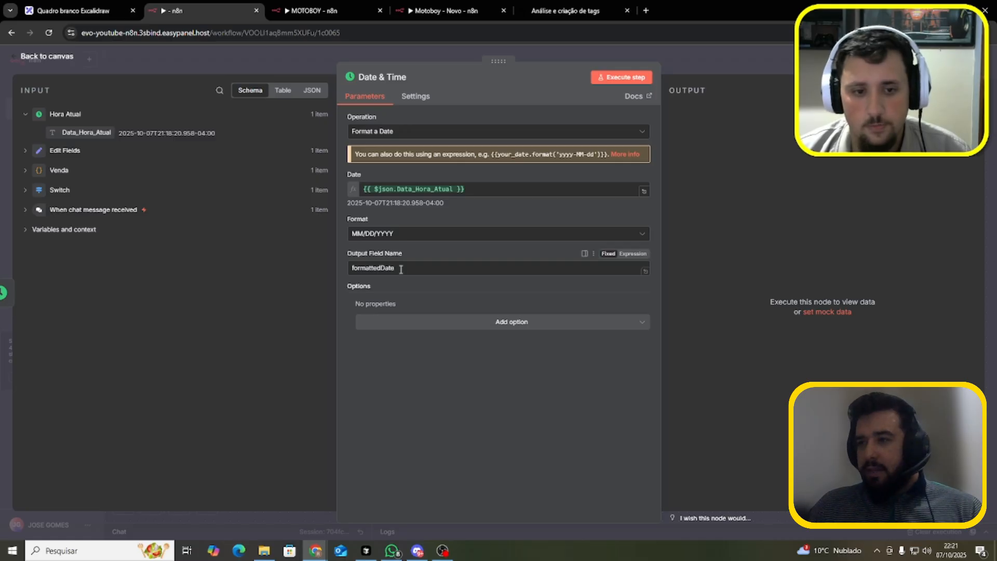
Choose MM/DD/YYYY as the output format for the date
{"action": "left_click", "coordinate": [405, 233]}
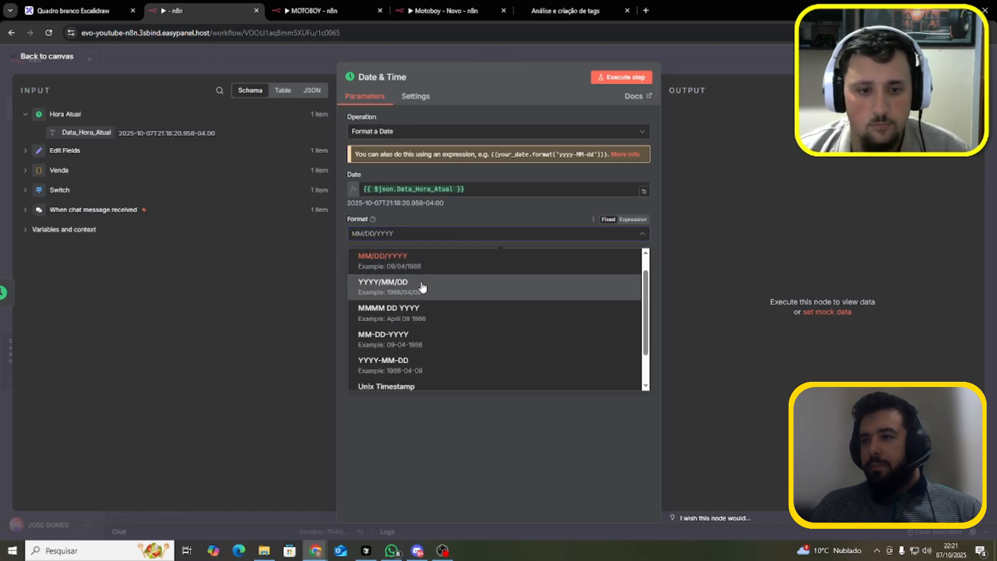
{"action": "scroll", "coordinate": [422, 287], "scroll_direction": "up", "scroll_amount": 1}
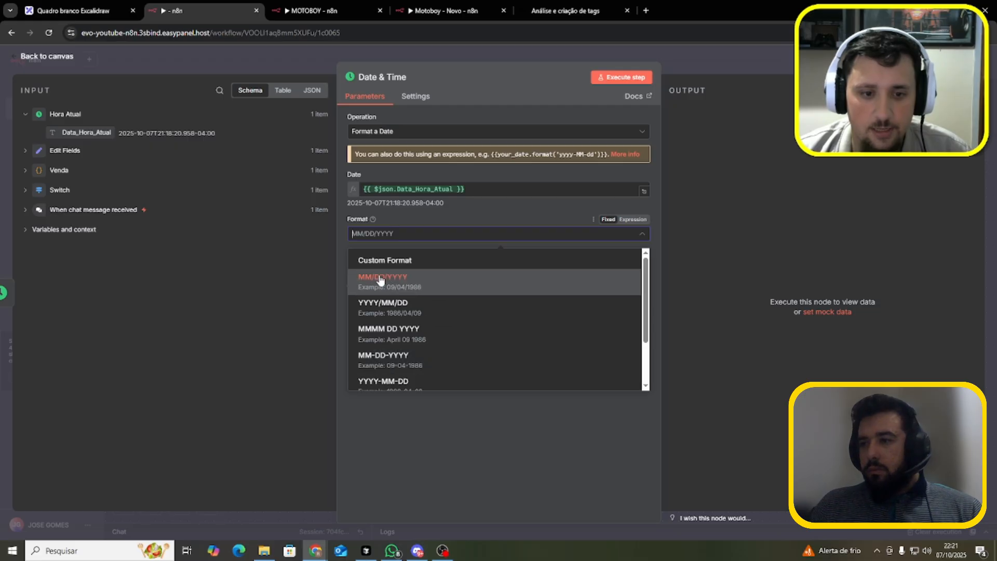
{"action": "scroll", "coordinate": [463, 313], "scroll_direction": "down", "scroll_amount": 3}
{"action": "scroll", "coordinate": [442, 291], "scroll_direction": "up", "scroll_amount": 3}
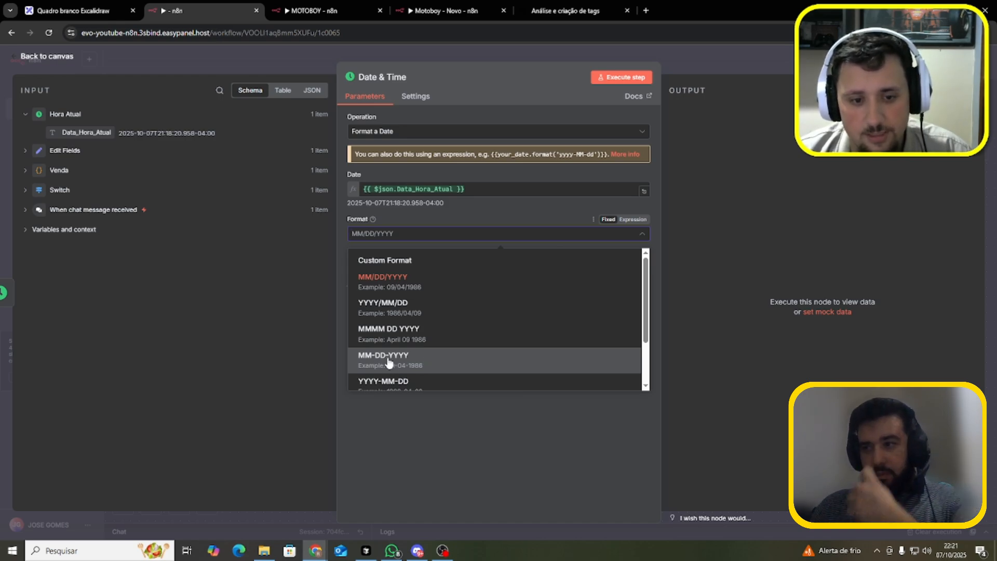
{"action": "left_click", "coordinate": [391, 287]}
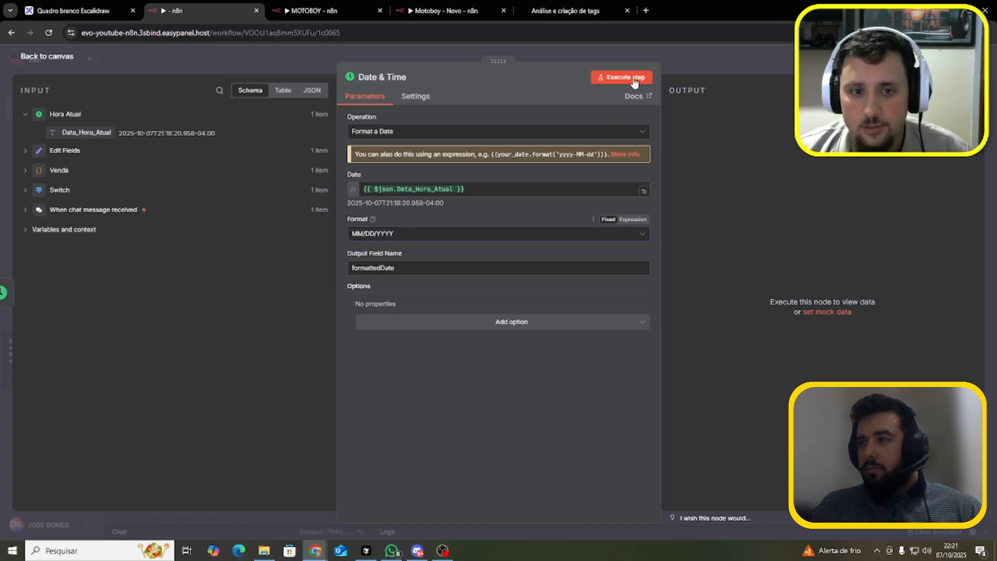
Examine the date, time and offset parts of the input value, execute the node and check the formatted date in its output
{"action": "mouse_move", "coordinate": [345, 203]}
{"action": "left_mouse_down"}
{"action": "mouse_move", "coordinate": [469, 209]}
{"action": "mouse_move", "coordinate": [437, 196]}
{"action": "mouse_move", "coordinate": [363, 197]}
{"action": "mouse_move", "coordinate": [360, 205]}
{"action": "left_mouse_up"}
{"action": "left_click", "coordinate": [474, 253]}
{"action": "left_click", "coordinate": [350, 205]}
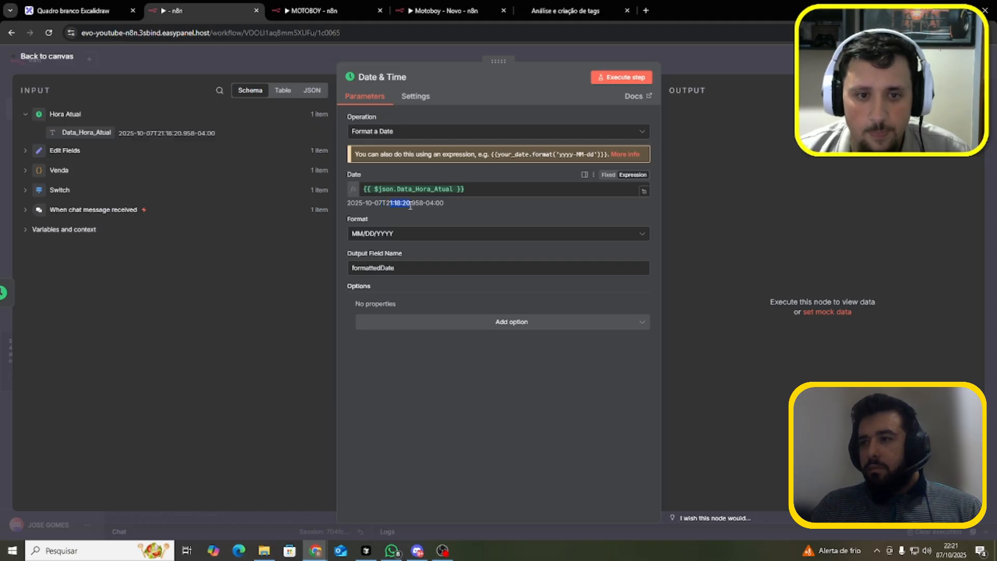
{"action": "left_click_drag", "start_coordinate": [410, 205], "coordinate": [464, 206]}
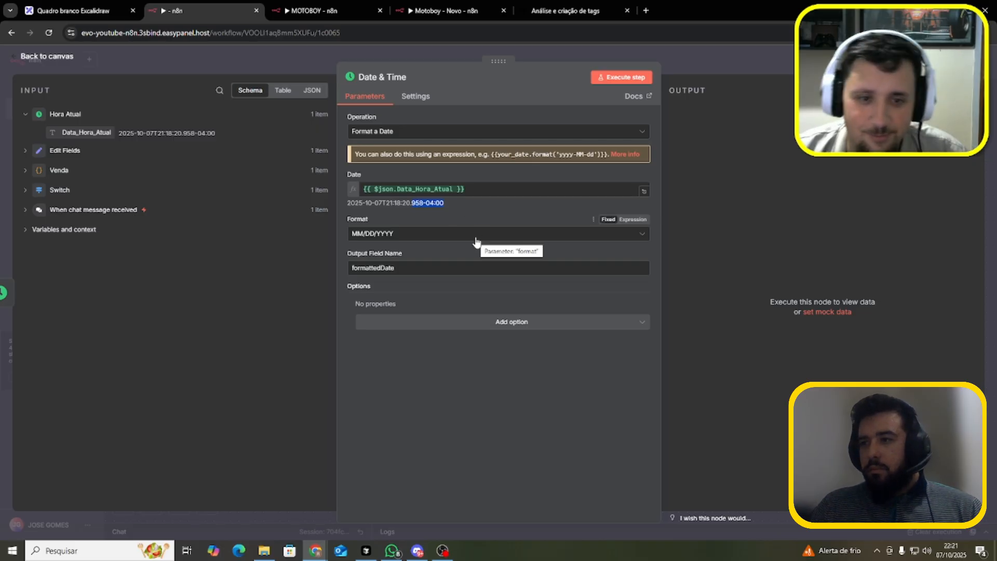
{"action": "left_click", "coordinate": [615, 78]}
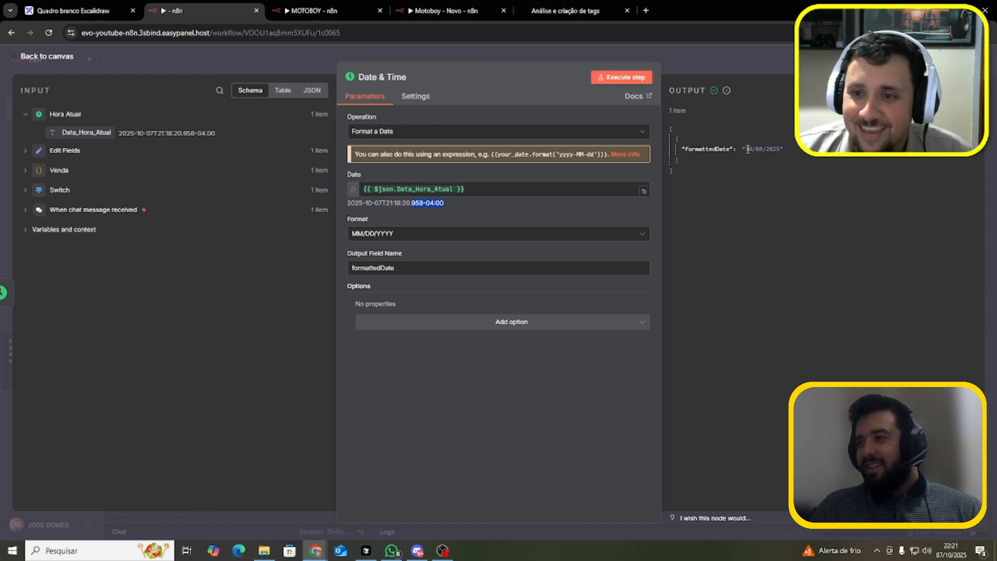
{"action": "double_click", "coordinate": [373, 267]}
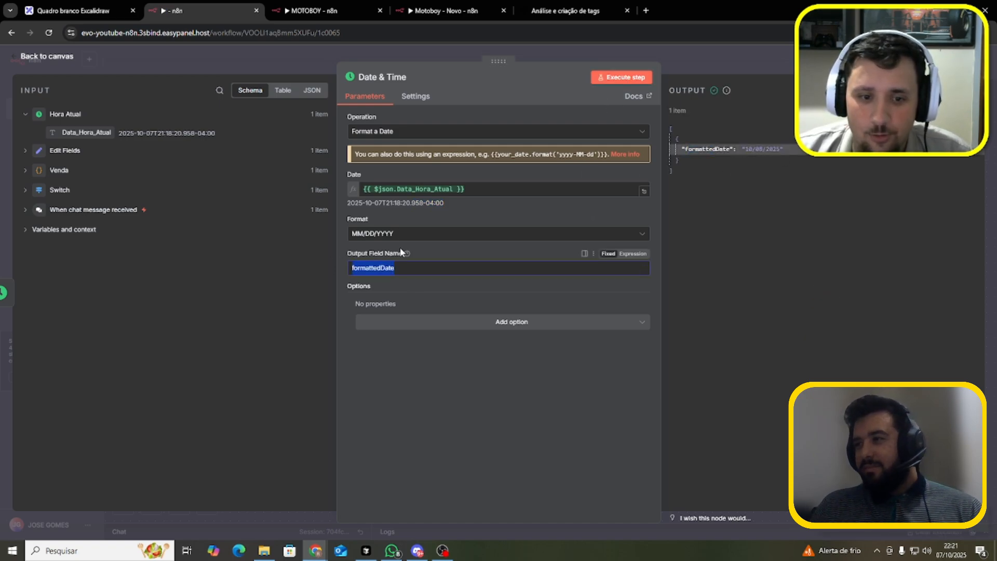
{"action": "left_click", "coordinate": [743, 151]}
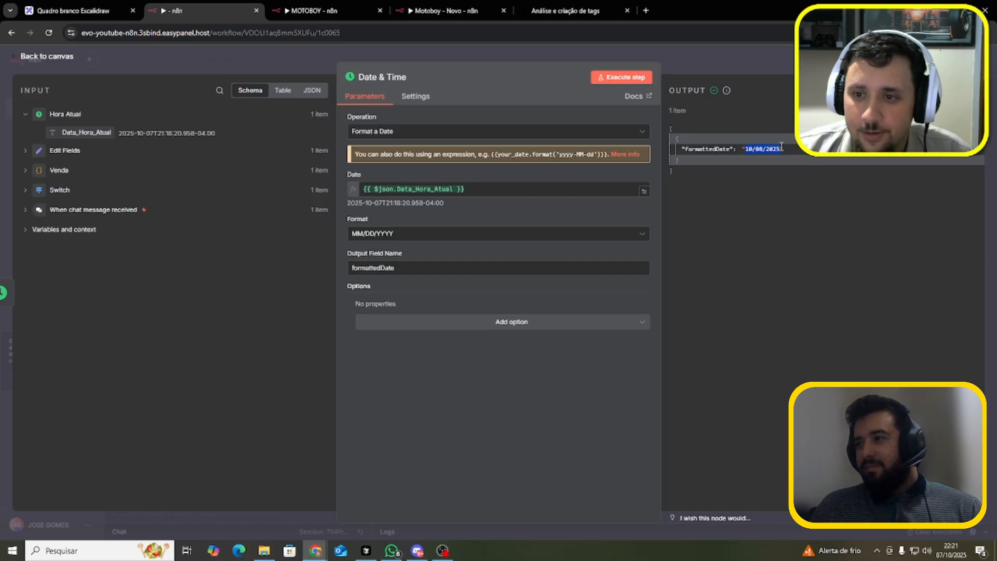
Set the output field name to Data_Formatada and execute the node again
{"action": "double_click", "coordinate": [373, 267]}
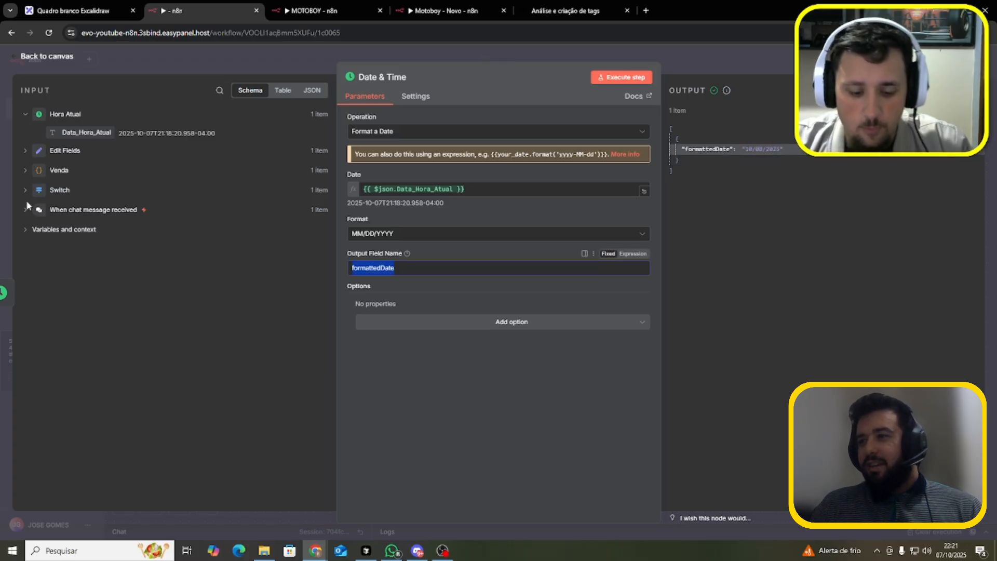
{"action": "type", "text": "Data_F"}
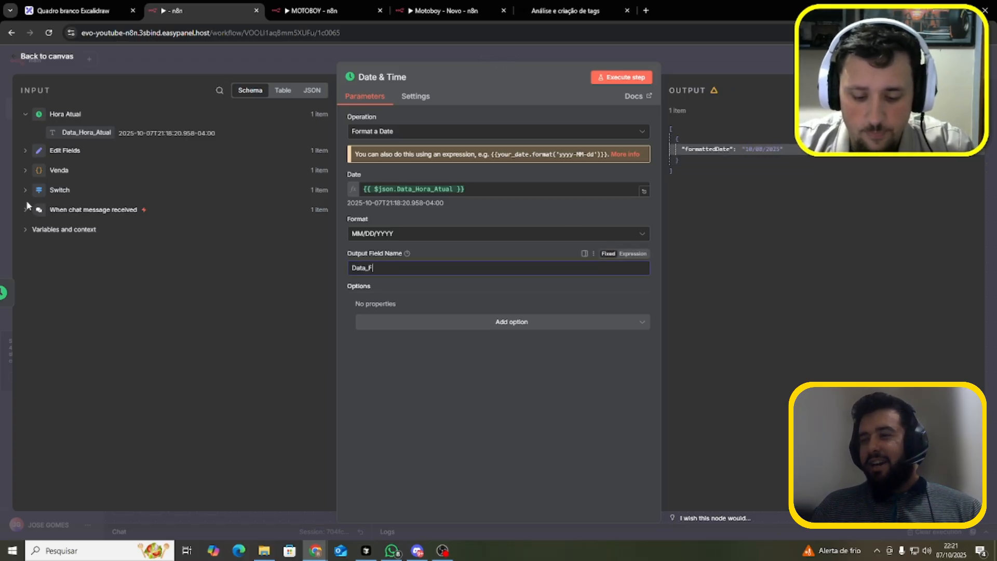
{"action": "type", "text": "ormt"}
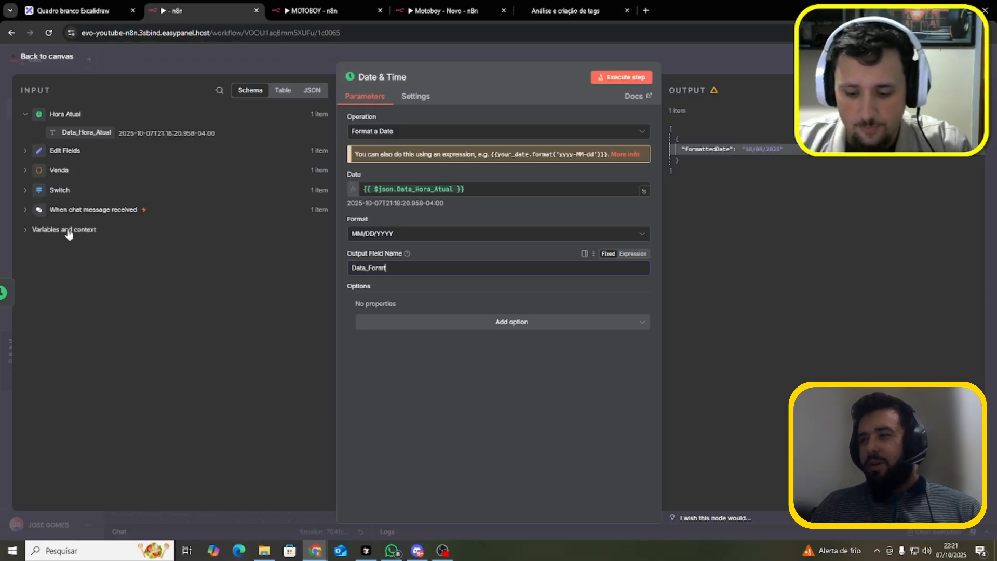
{"action": "key", "text": "BackSpace"}
{"action": "key", "text": "BackSpace"}
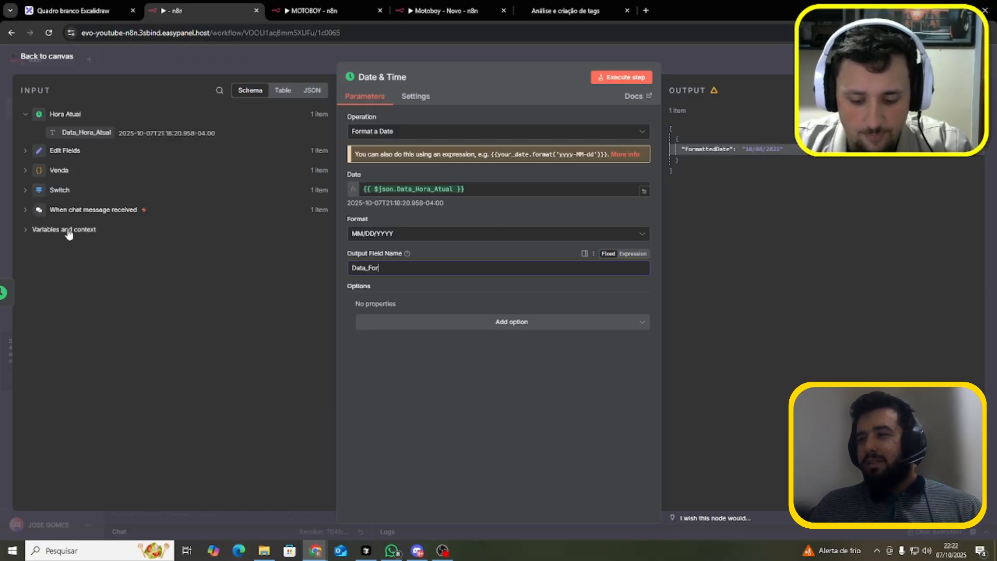
{"action": "type", "text": "mata"}
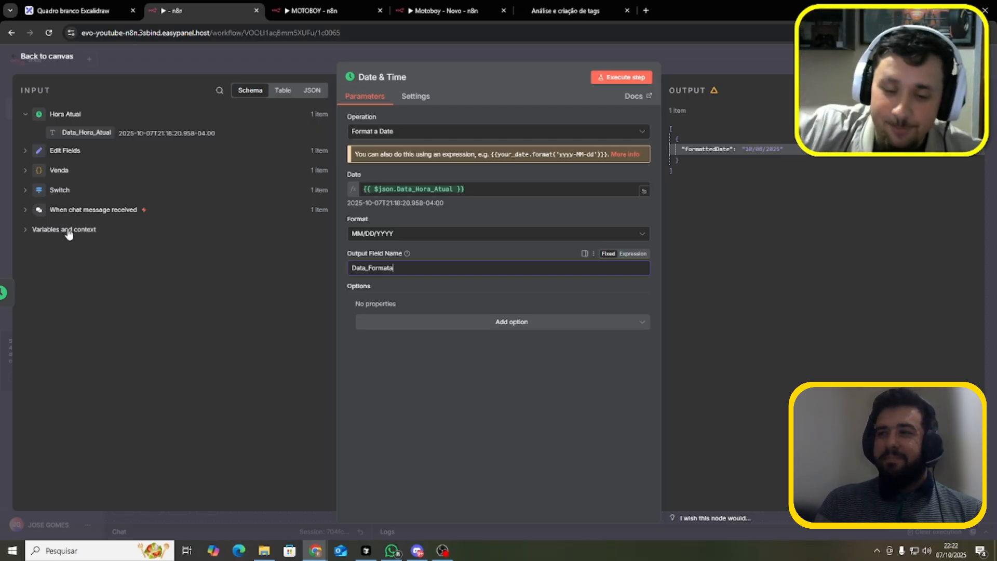
{"action": "key", "text": "BackSpace"}
{"action": "type", "text": "e"}
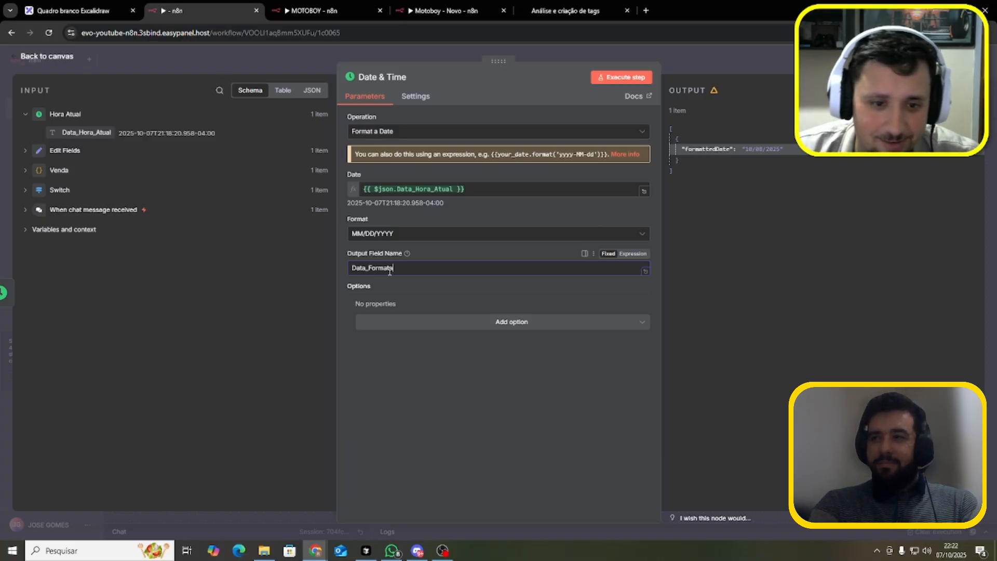
{"action": "key", "text": "BackSpace"}
{"action": "type", "text": "ada"}
{"action": "left_click", "coordinate": [509, 426]}
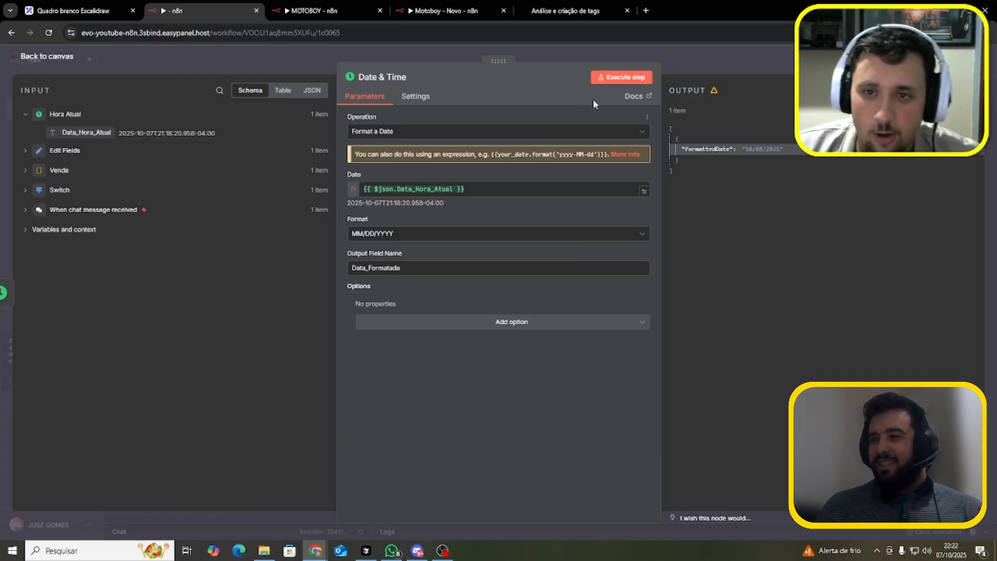
{"action": "left_click", "coordinate": [628, 78]}
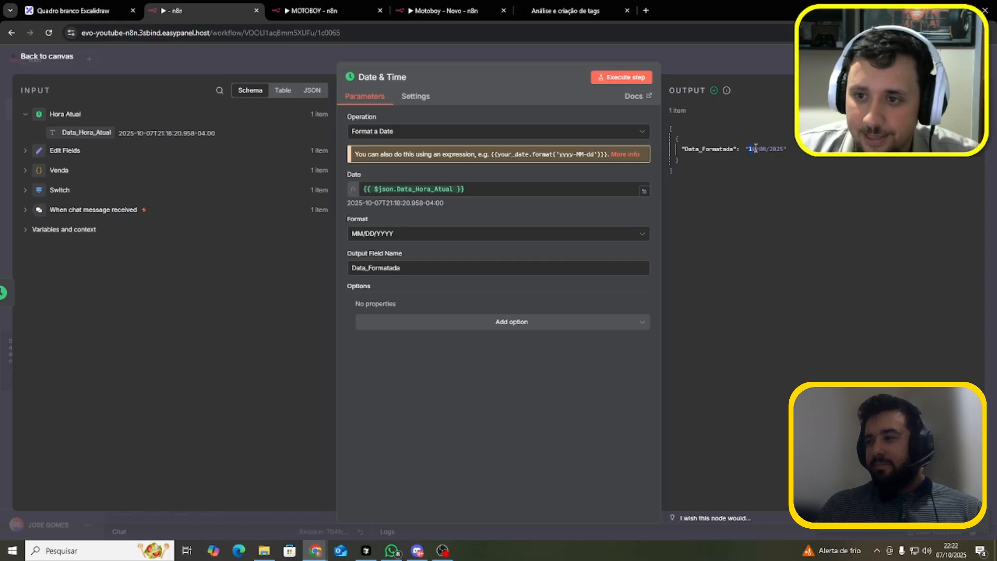
Change the date format to MM-DD-YYYY and execute the node to check the output
{"action": "left_click", "coordinate": [449, 234]}
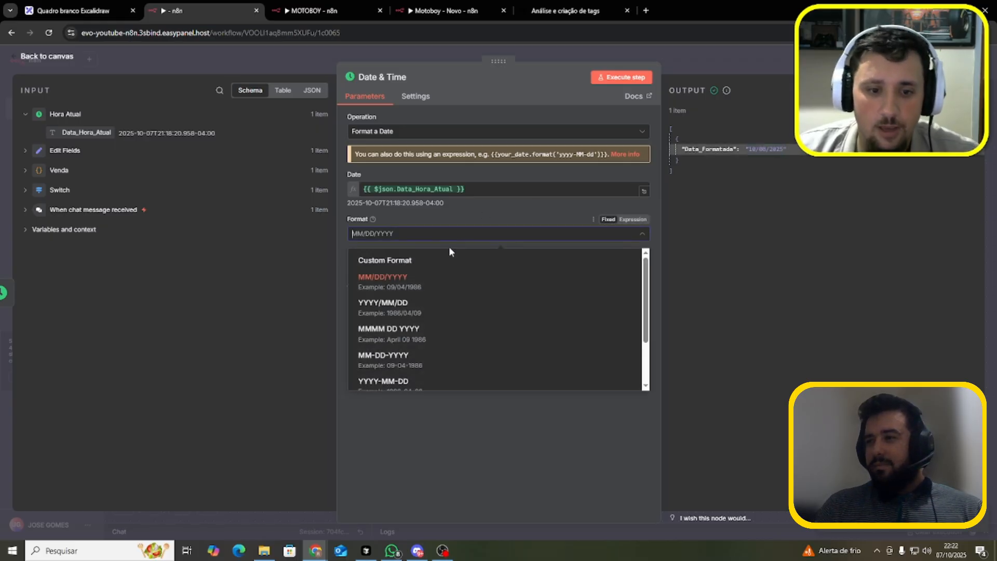
{"action": "scroll", "coordinate": [444, 322], "scroll_direction": "down", "scroll_amount": 3}
{"action": "scroll", "coordinate": [443, 335], "scroll_direction": "down", "scroll_amount": 1}
{"action": "scroll", "coordinate": [434, 319], "scroll_direction": "up", "scroll_amount": 4}
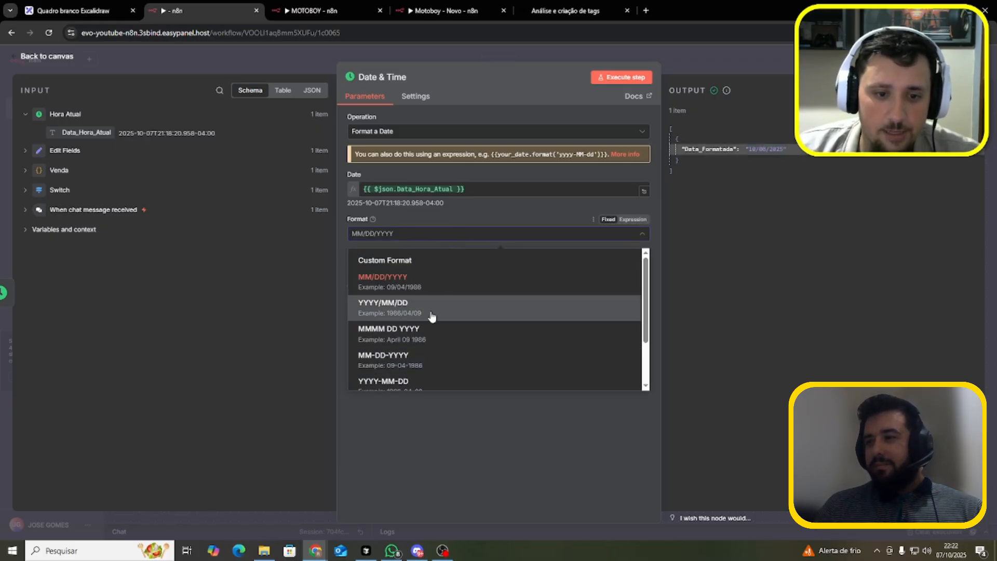
{"action": "left_click", "coordinate": [384, 359]}
{"action": "left_click", "coordinate": [621, 77]}
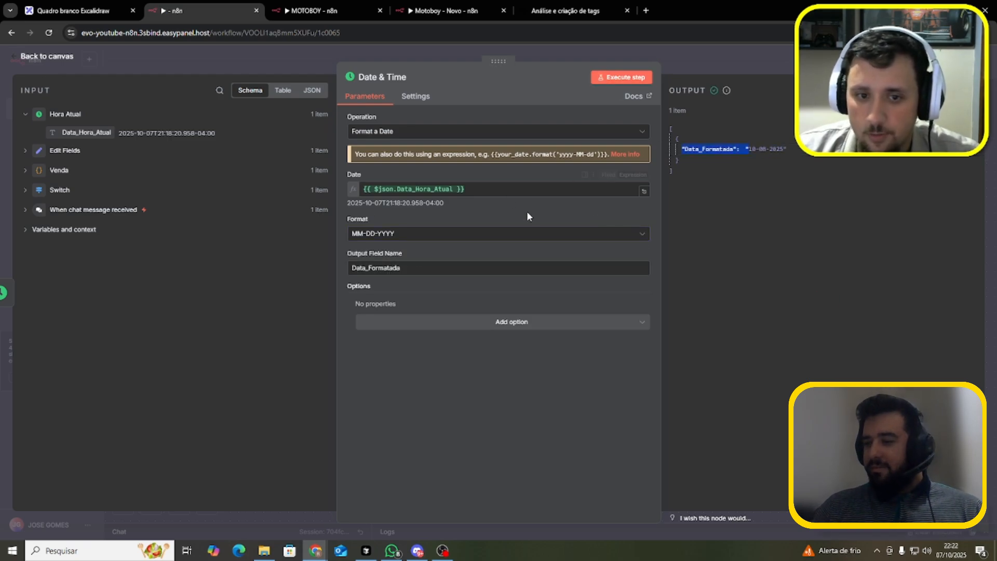
Set the date format to Custom Format and compare it with the preset formats offered
{"action": "left_click", "coordinate": [457, 235]}
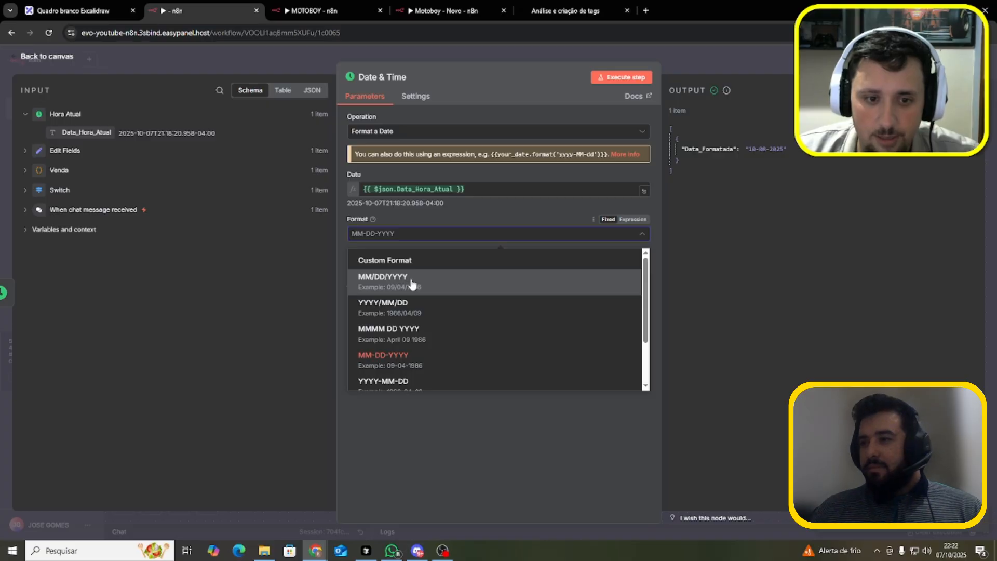
{"action": "left_click", "coordinate": [422, 259]}
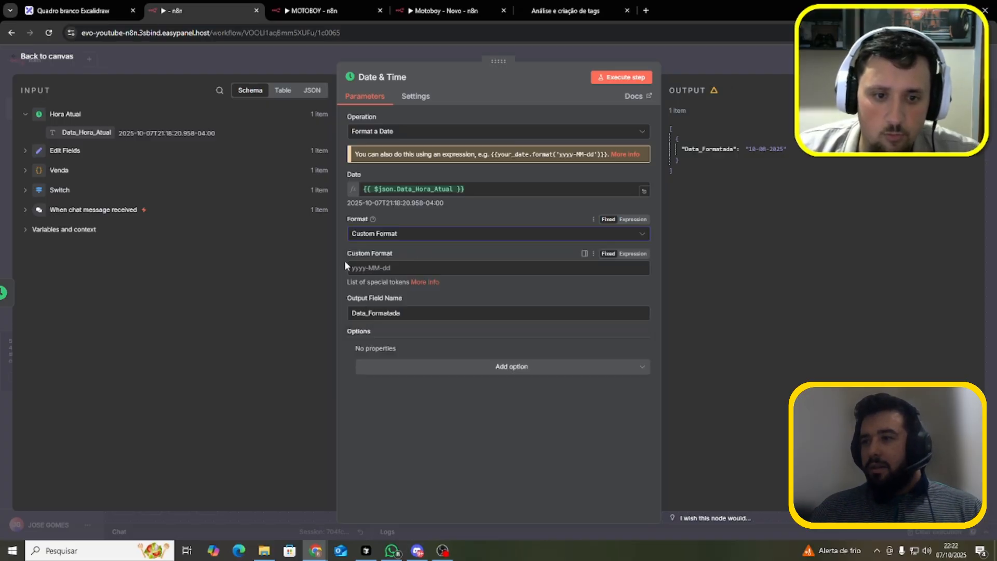
{"action": "left_click", "coordinate": [381, 269]}
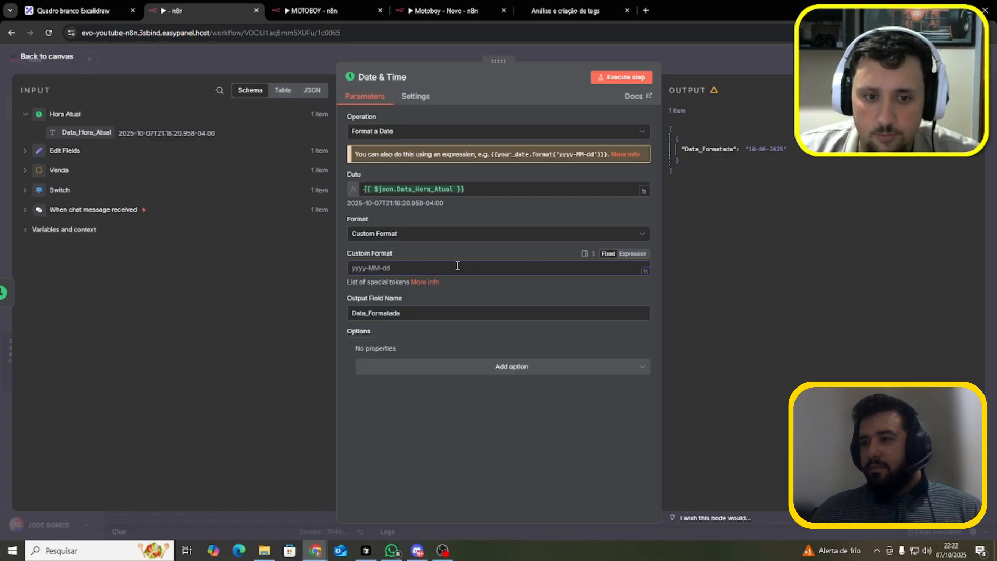
{"action": "left_click", "coordinate": [414, 240]}
{"action": "scroll", "coordinate": [422, 329], "scroll_direction": "down", "scroll_amount": 3}
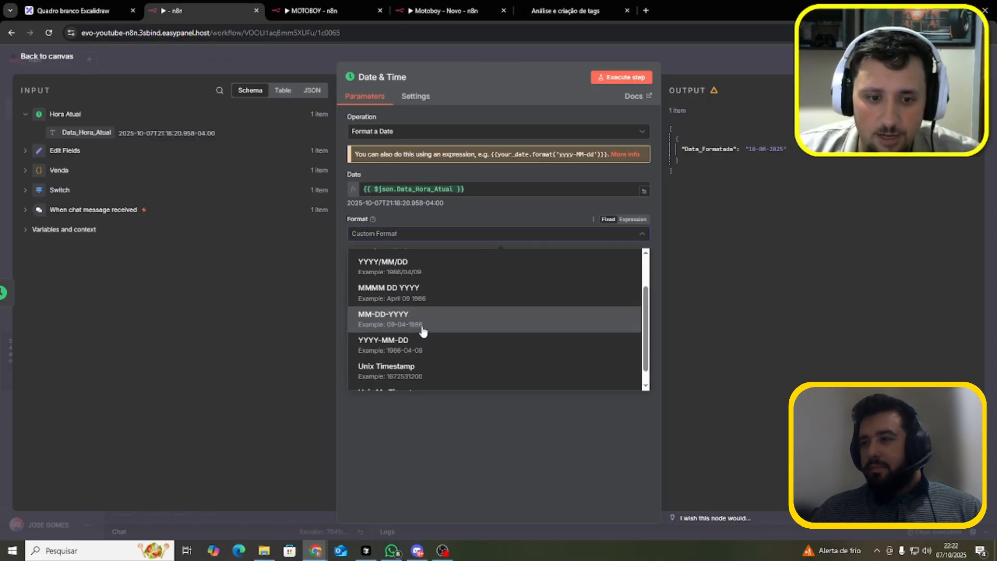
{"action": "scroll", "coordinate": [461, 353], "scroll_direction": "up", "scroll_amount": 3}
{"action": "left_click", "coordinate": [416, 381]}
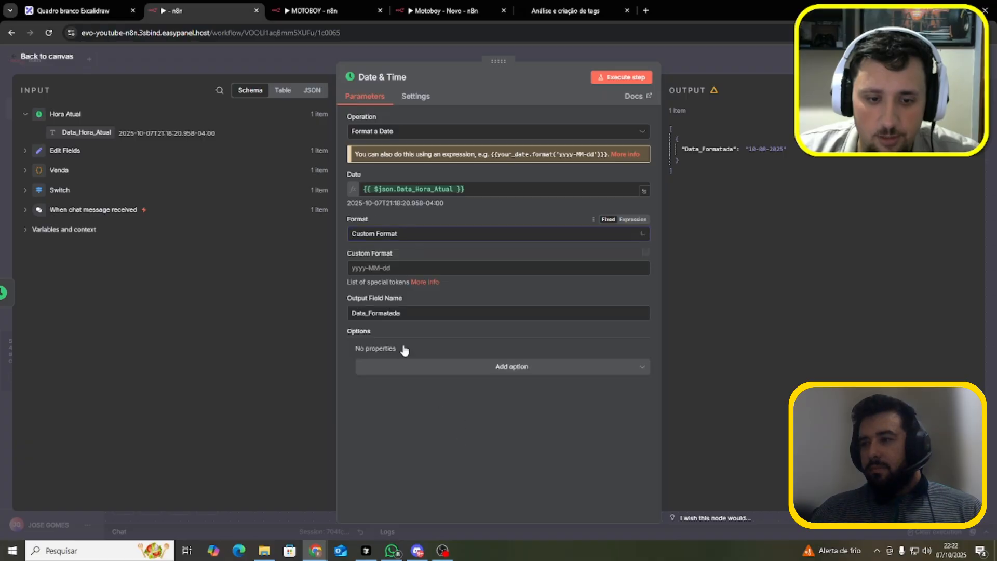
{"action": "left_click", "coordinate": [423, 238]}
{"action": "left_click", "coordinate": [381, 258]}
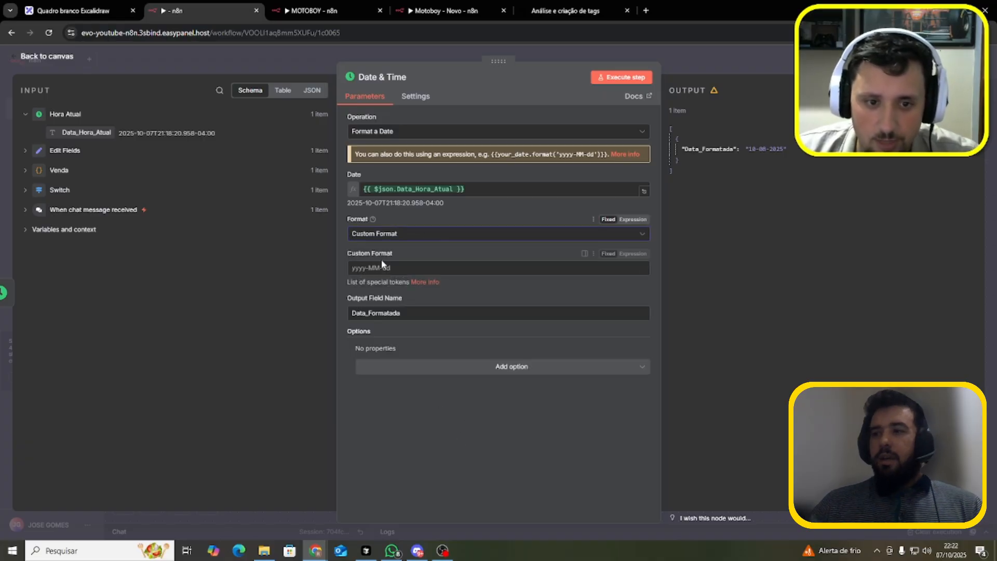
{"action": "left_click", "coordinate": [353, 268]}
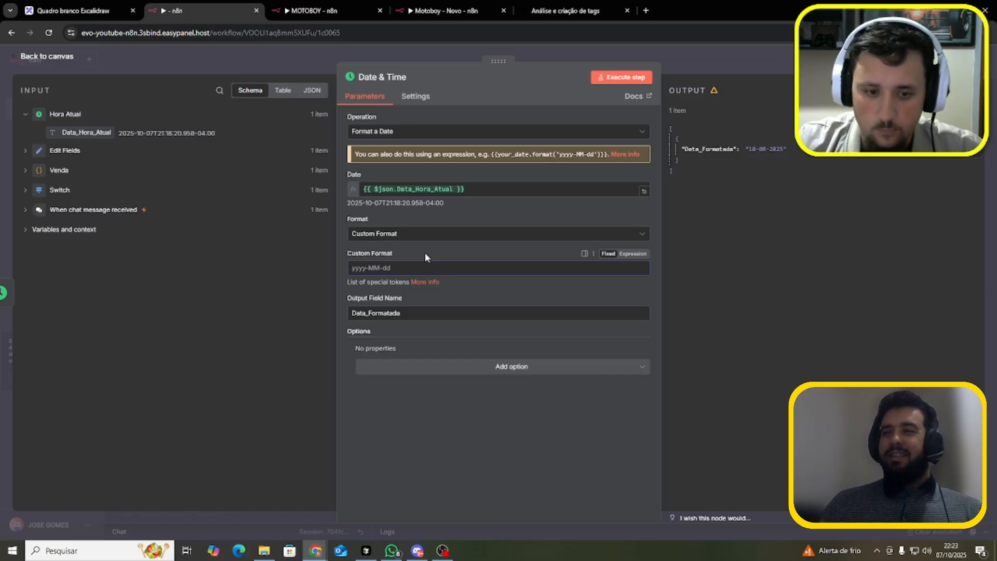
Enter the expression {{ $now.format('yyyy-MM-dd') }} as the custom format and read the format function's help examples
{"action": "type", "text": "{{"}
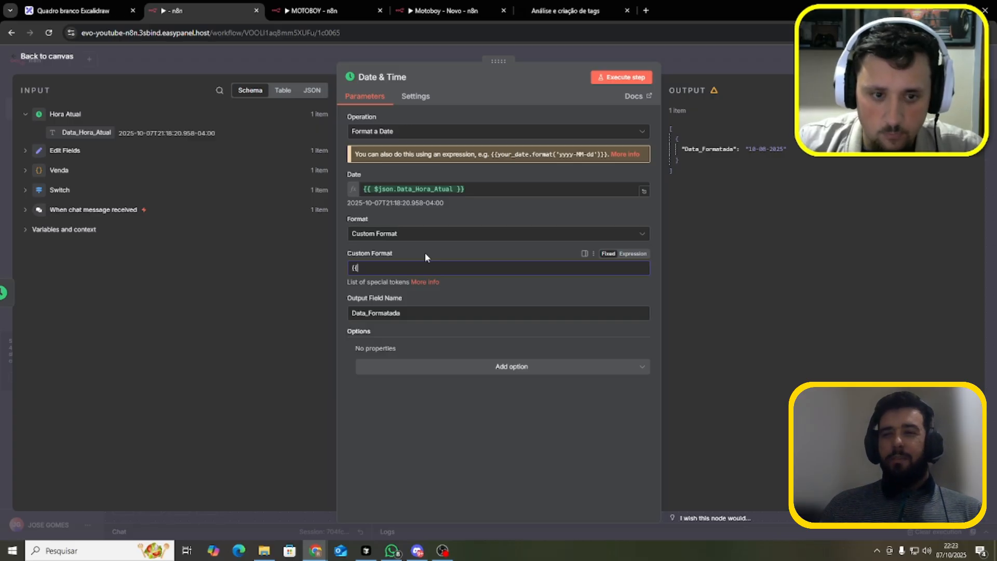
{"action": "left_click", "coordinate": [635, 254]}
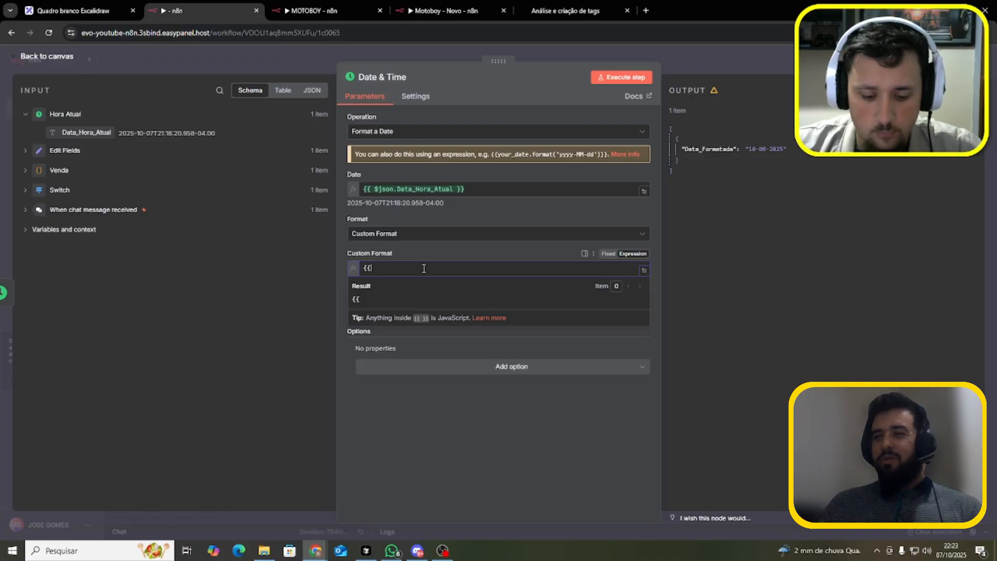
{"action": "key", "text": "BackSpace"}
{"action": "key", "text": "BackSpace"}
{"action": "key", "text": "BackSpace"}
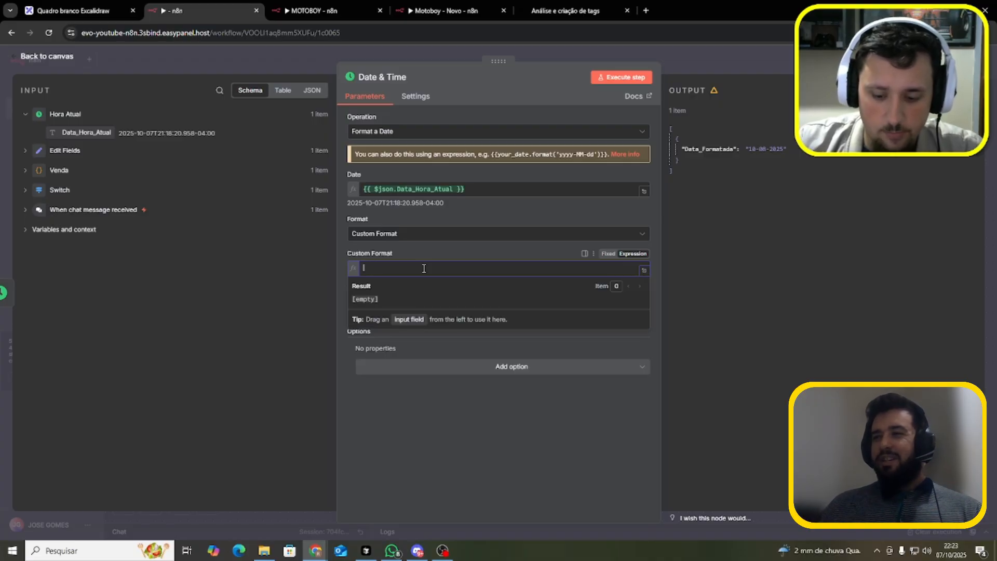
{"action": "type", "text": "{{$"}
{"action": "key", "text": "BackSpace"}
{"action": "type", "text": "4"}
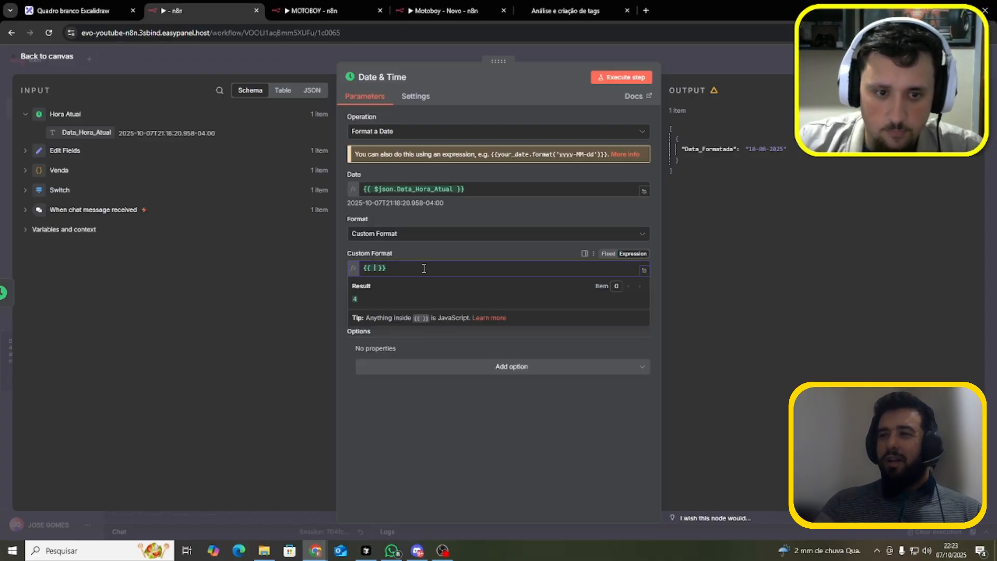
{"action": "key", "text": "BackSpace"}
{"action": "type", "text": "$now"}
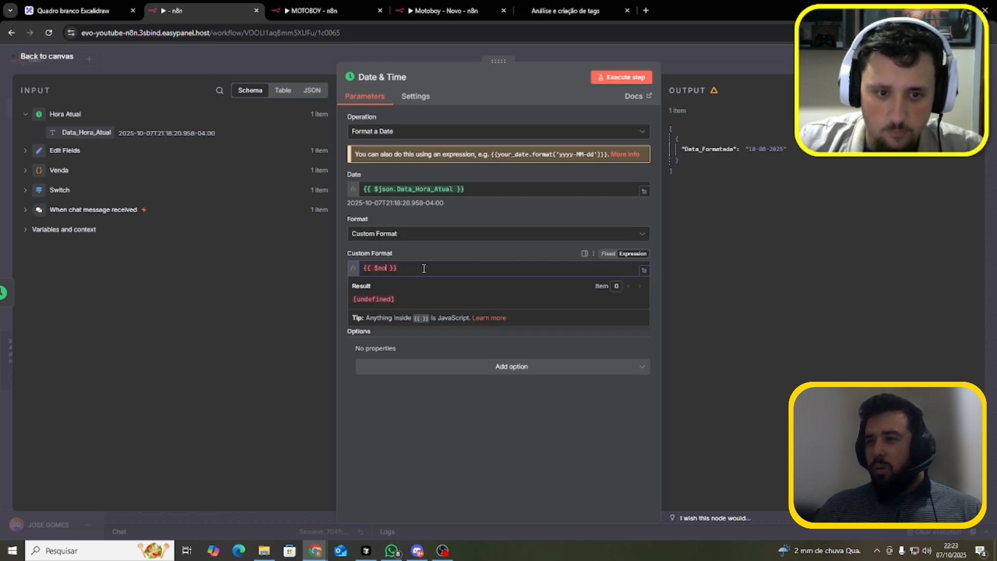
{"action": "type", "text": ".for"}
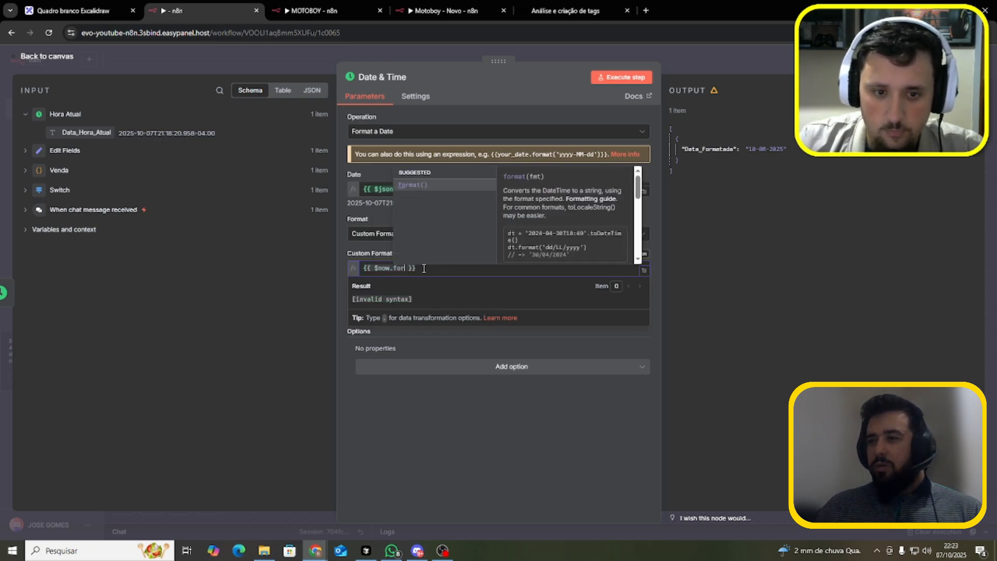
{"action": "key", "text": "Return"}
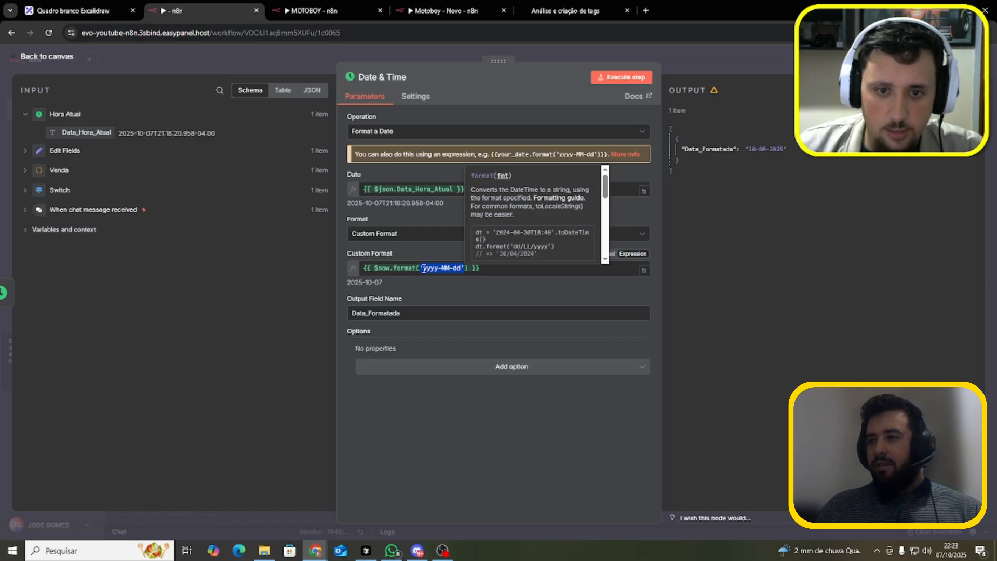
{"action": "scroll", "coordinate": [501, 223], "scroll_direction": "down", "scroll_amount": 2}
{"action": "scroll", "coordinate": [504, 227], "scroll_direction": "down", "scroll_amount": 3}
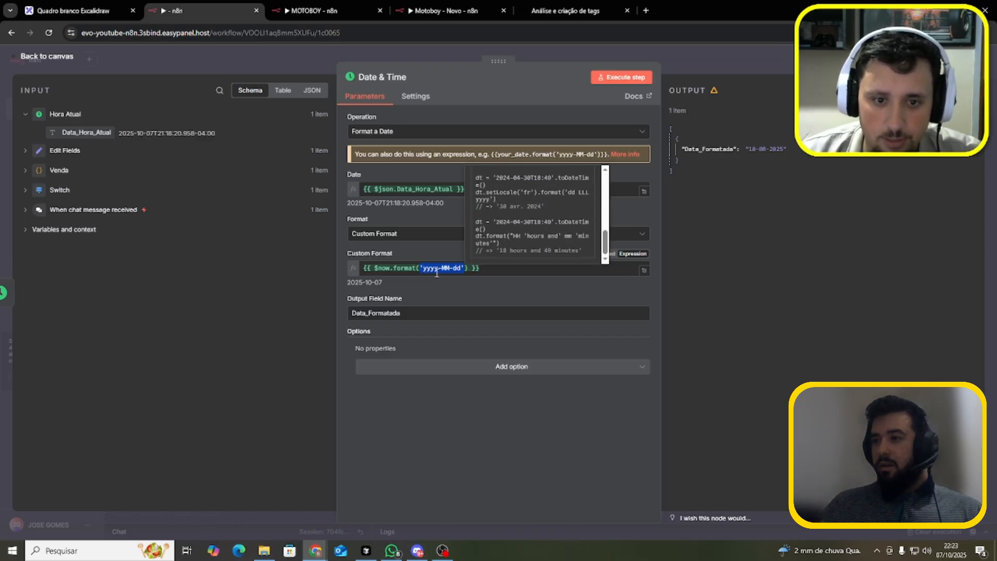
Change the pattern in the custom format expression to 'DD-MM-YYYY' and check its preview
{"action": "left_click", "coordinate": [464, 273]}
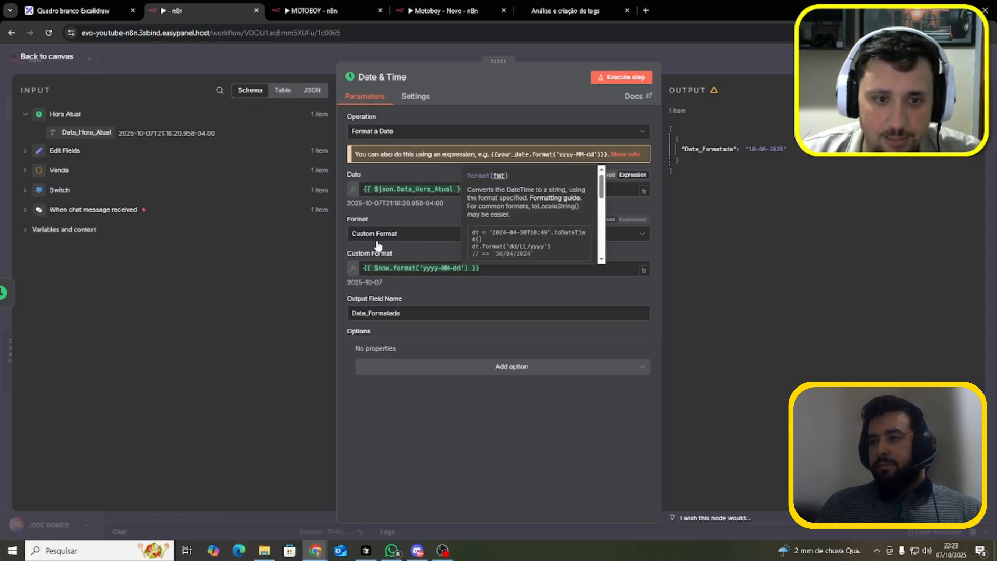
{"action": "double_click", "coordinate": [431, 268]}
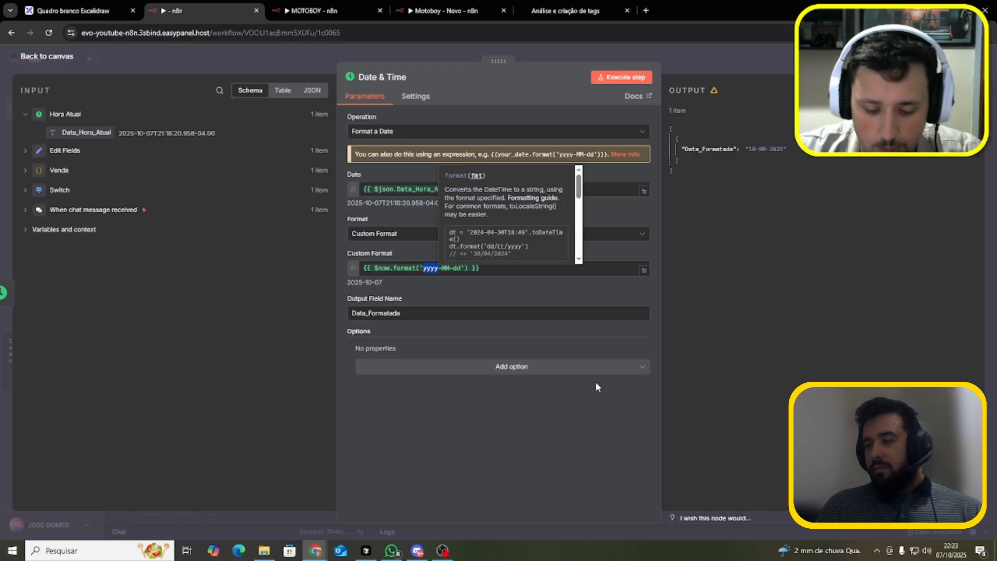
{"action": "type", "text": "DD"}
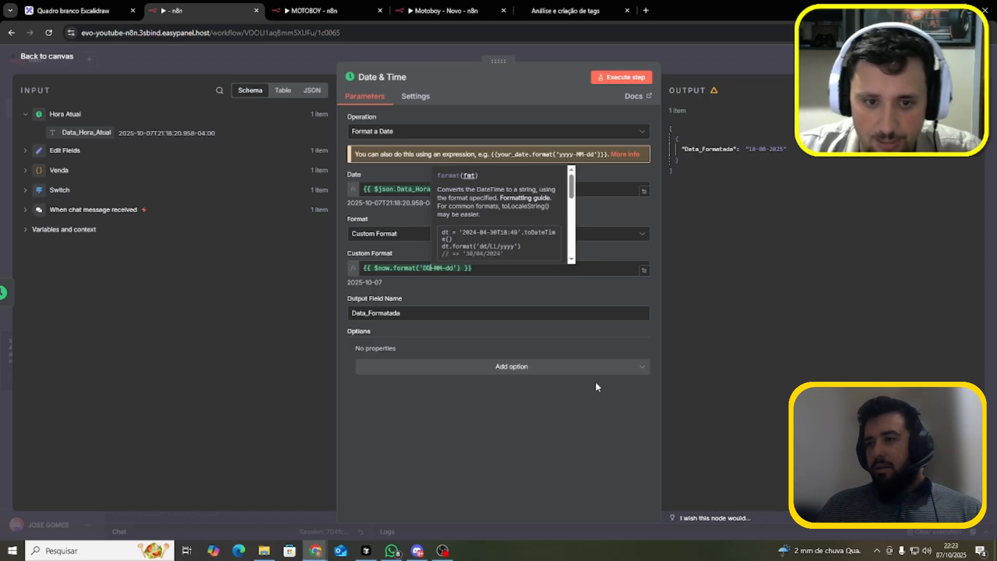
{"action": "key", "text": "Right"}
{"action": "key", "text": "Right"}
{"action": "key", "text": "BackSpace"}
{"action": "key", "text": "BackSpace"}
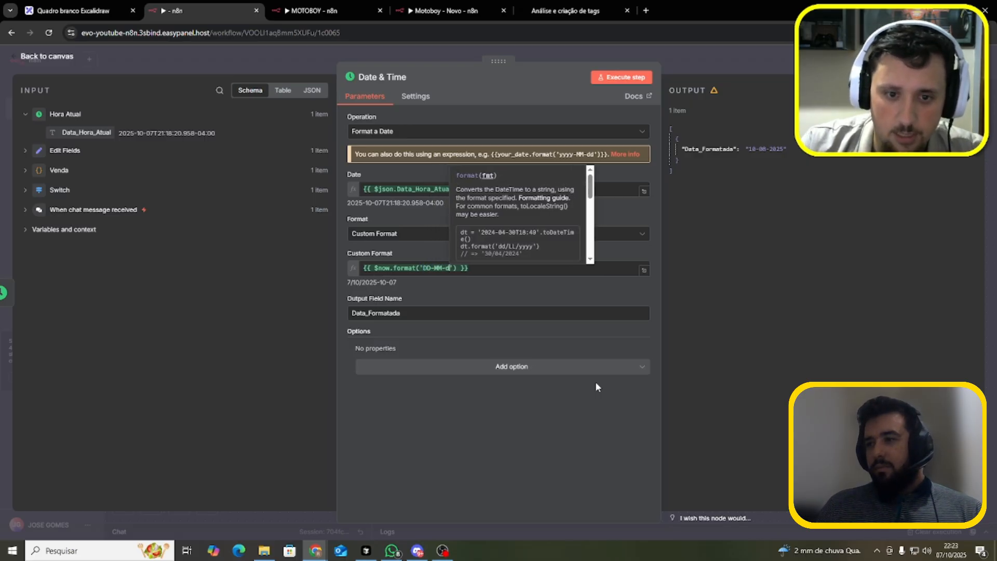
{"action": "type", "text": "YYYY"}
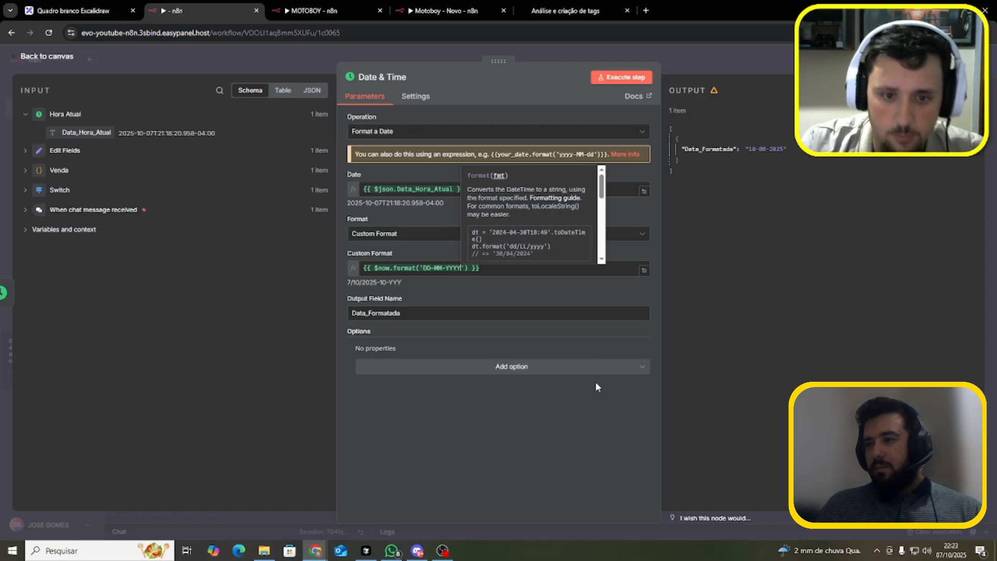
{"action": "left_click", "coordinate": [418, 281]}
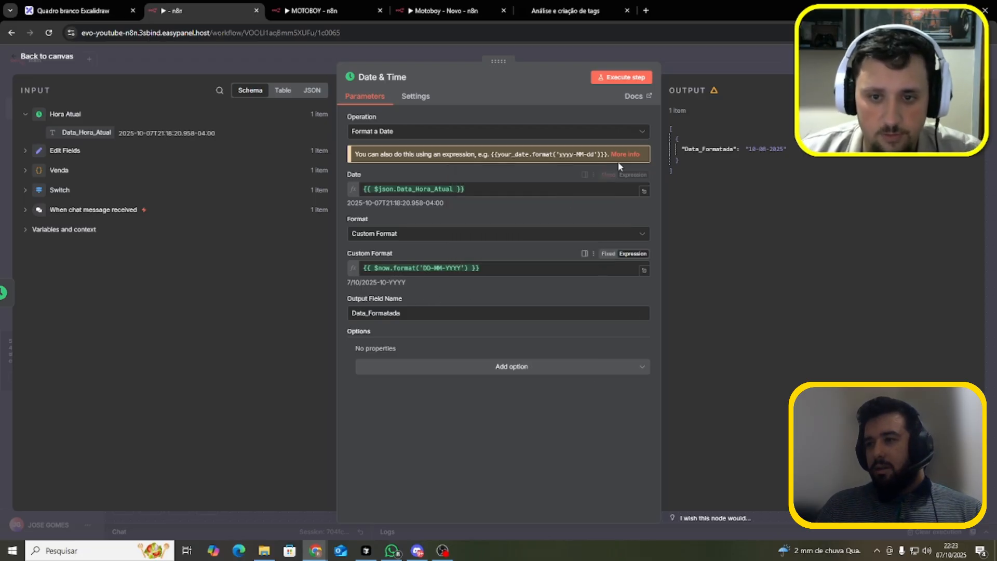
Rewrite the custom format pattern as 'dd-MM-yyyy' in lowercase day and year tokens and execute the node
{"action": "double_click", "coordinate": [427, 268]}
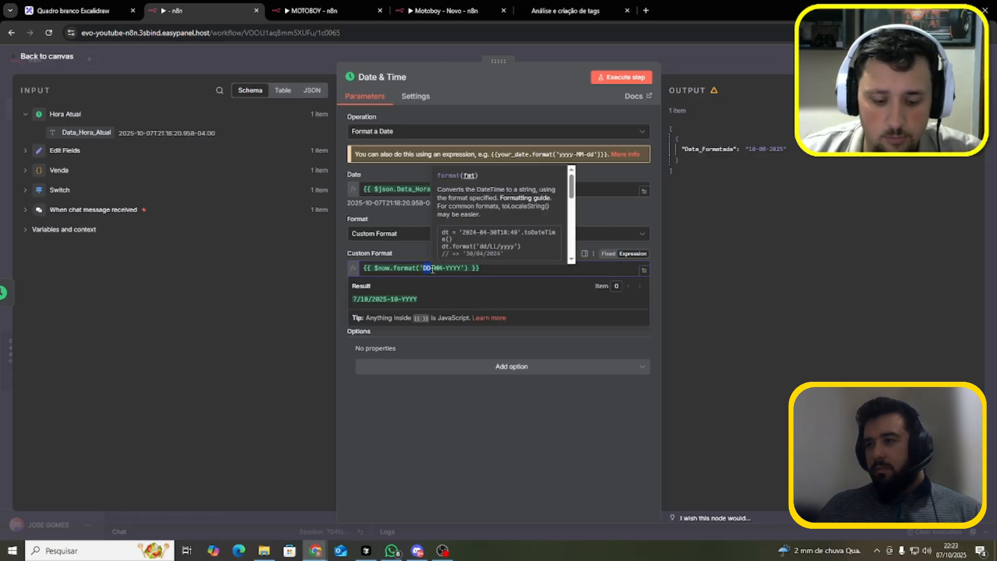
{"action": "type", "text": "dd"}
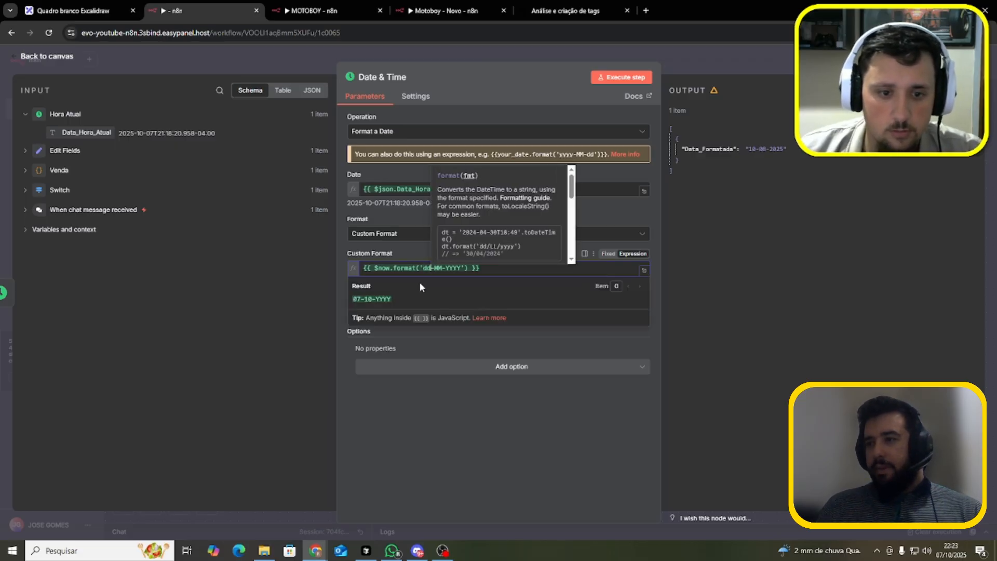
{"action": "double_click", "coordinate": [452, 268]}
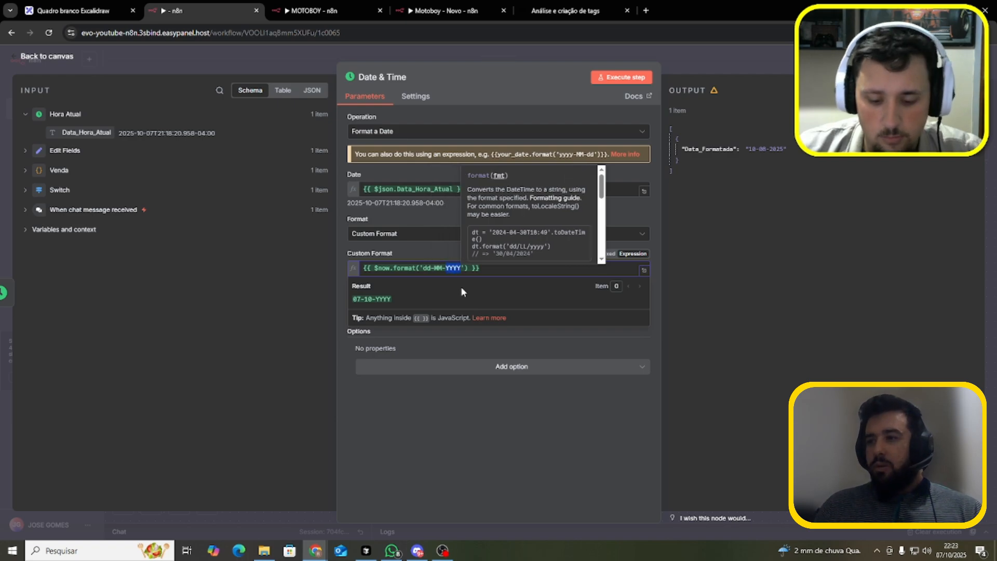
{"action": "type", "text": "yyyy"}
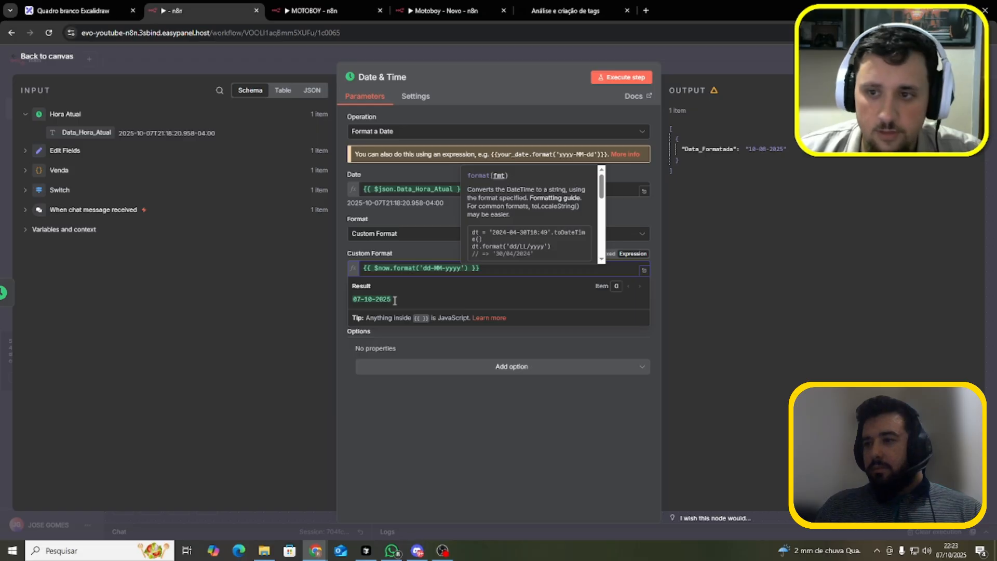
{"action": "left_click", "coordinate": [643, 77]}
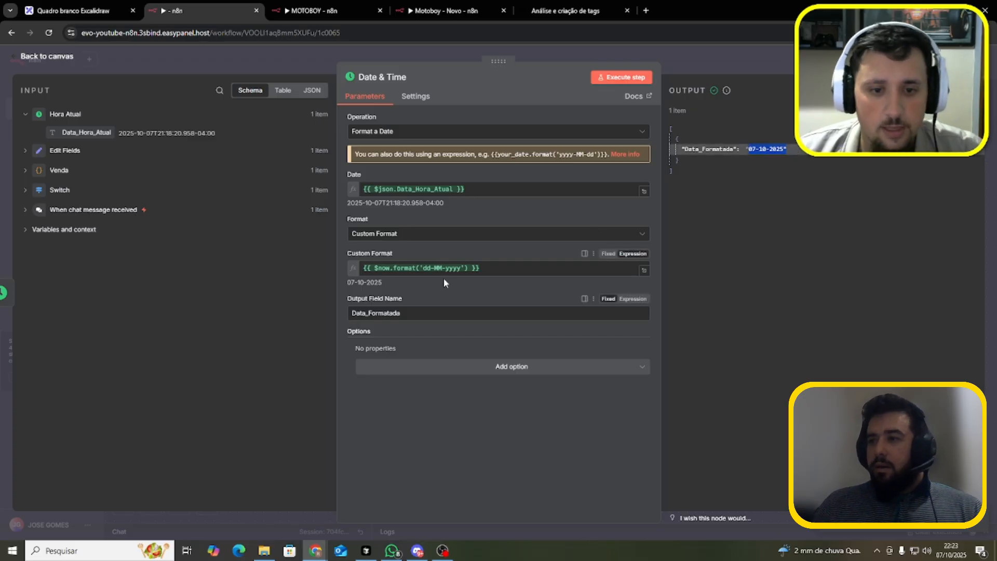
{"action": "left_click_drag", "start_coordinate": [479, 267], "coordinate": [440, 267]}
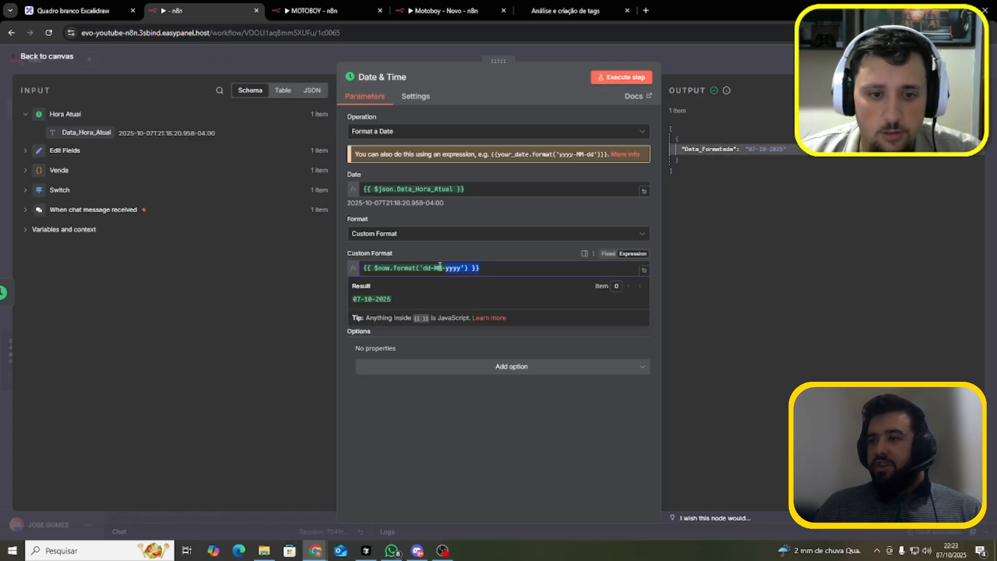
{"action": "left_click", "coordinate": [431, 398]}
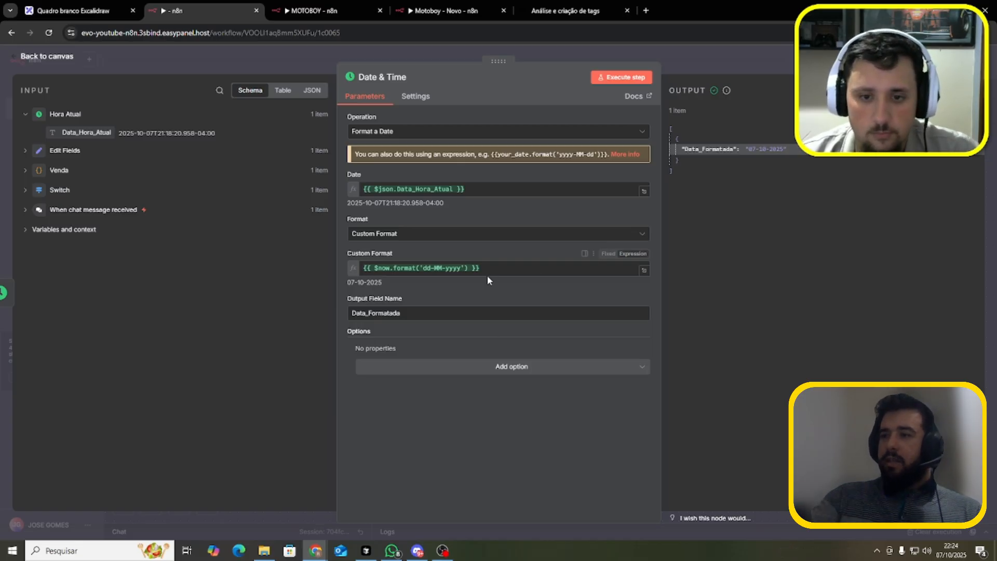
Switch the format back to the MM-DD-YYYY preset and execute the node
{"action": "left_click", "coordinate": [463, 239]}
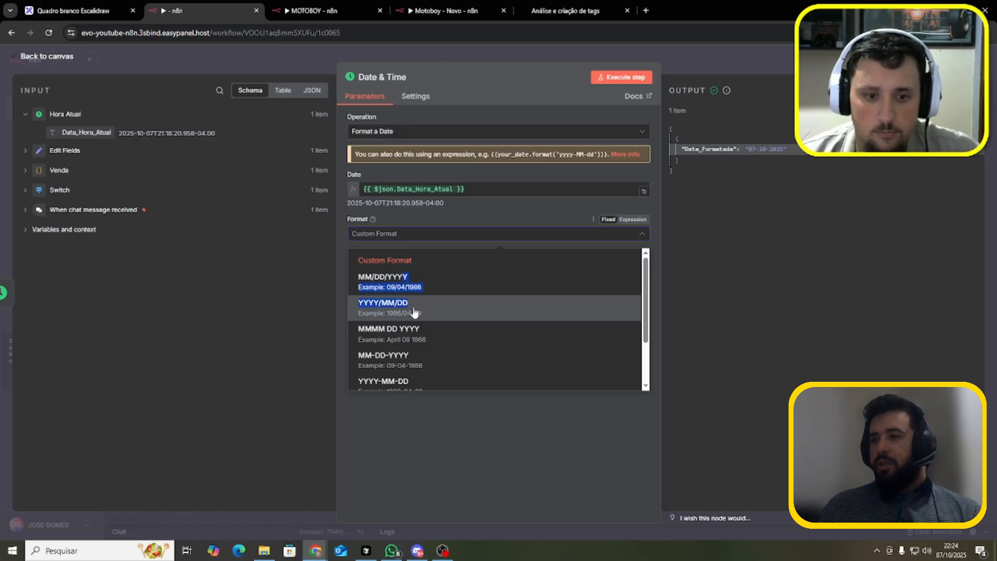
{"action": "left_click", "coordinate": [415, 360]}
{"action": "left_click", "coordinate": [622, 77]}
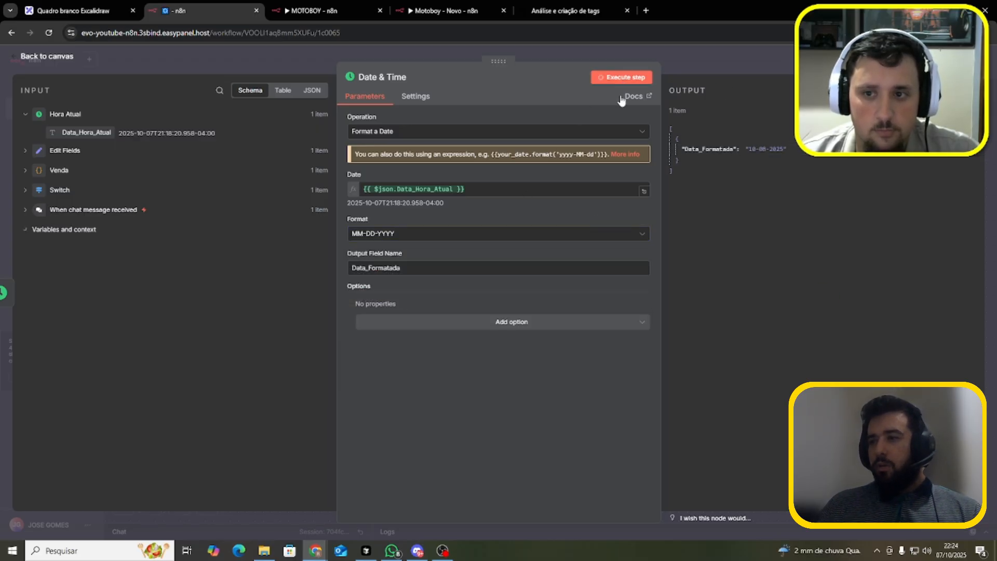
Set the date format to MMMM DD YYYY, execute the node and check the month in the output
{"action": "left_click", "coordinate": [457, 235]}
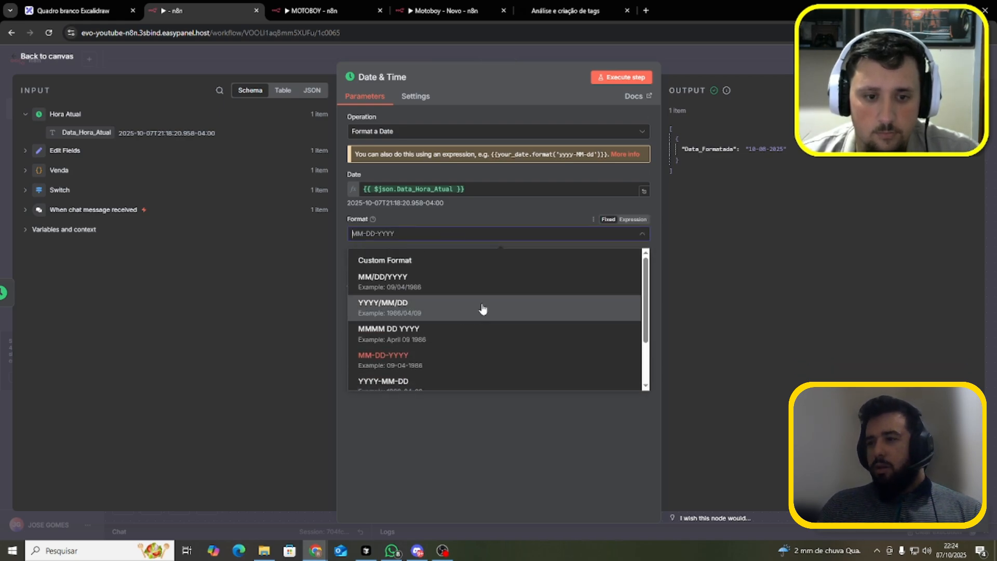
{"action": "scroll", "coordinate": [484, 317], "scroll_direction": "down", "scroll_amount": 2}
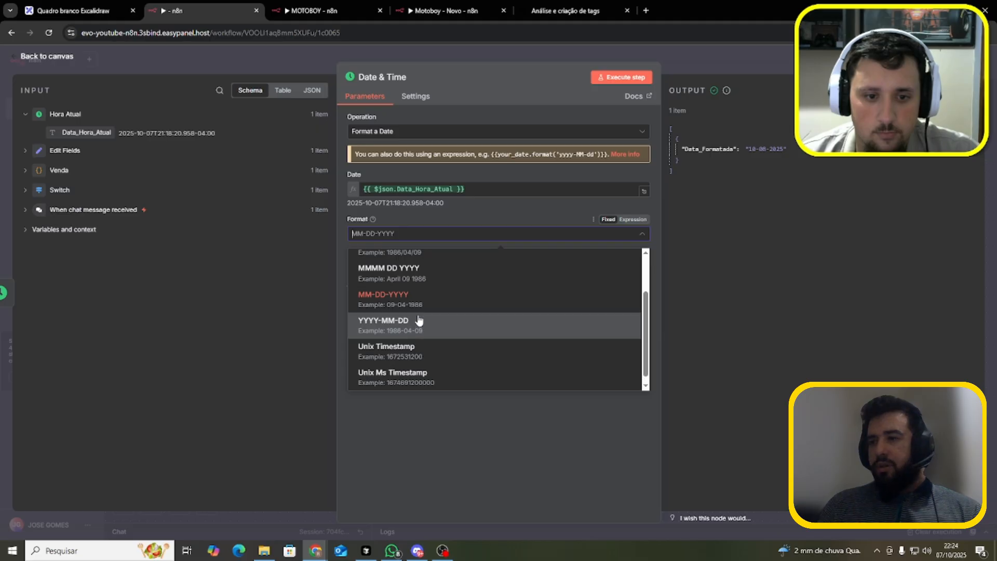
{"action": "scroll", "coordinate": [419, 321], "scroll_direction": "up", "scroll_amount": 1}
{"action": "left_click", "coordinate": [416, 327]}
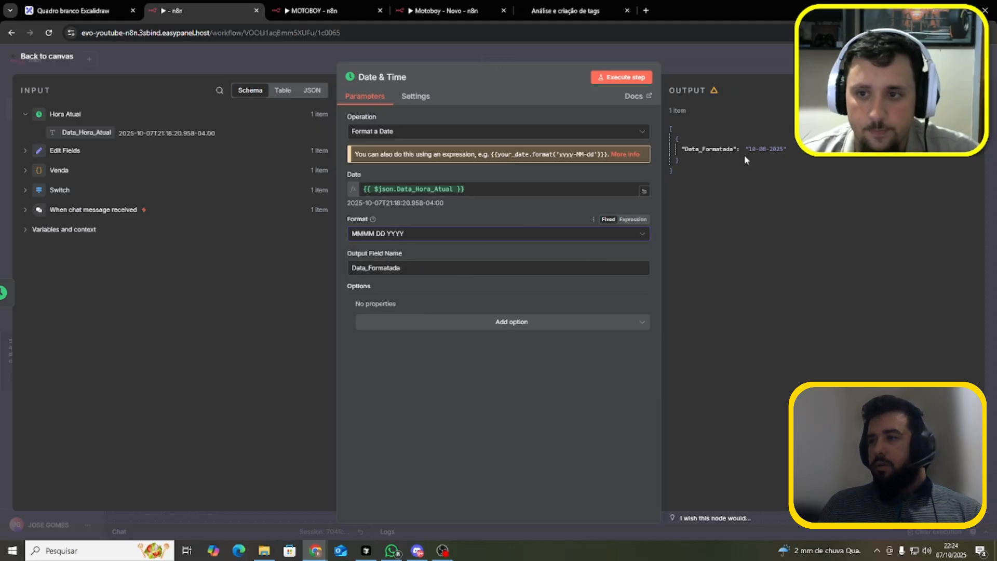
{"action": "left_click", "coordinate": [625, 78]}
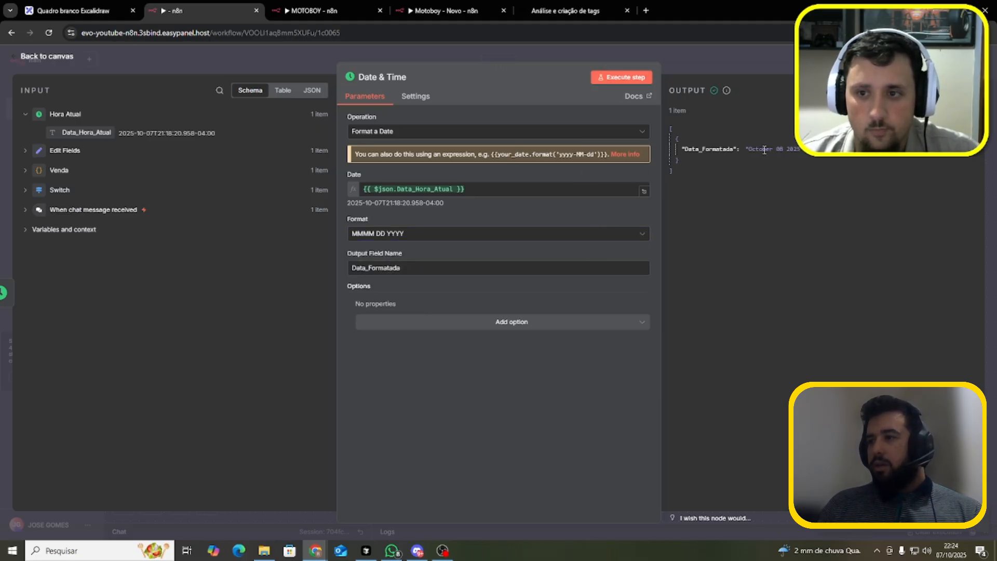
{"action": "left_click_drag", "start_coordinate": [772, 150], "coordinate": [773, 151]}
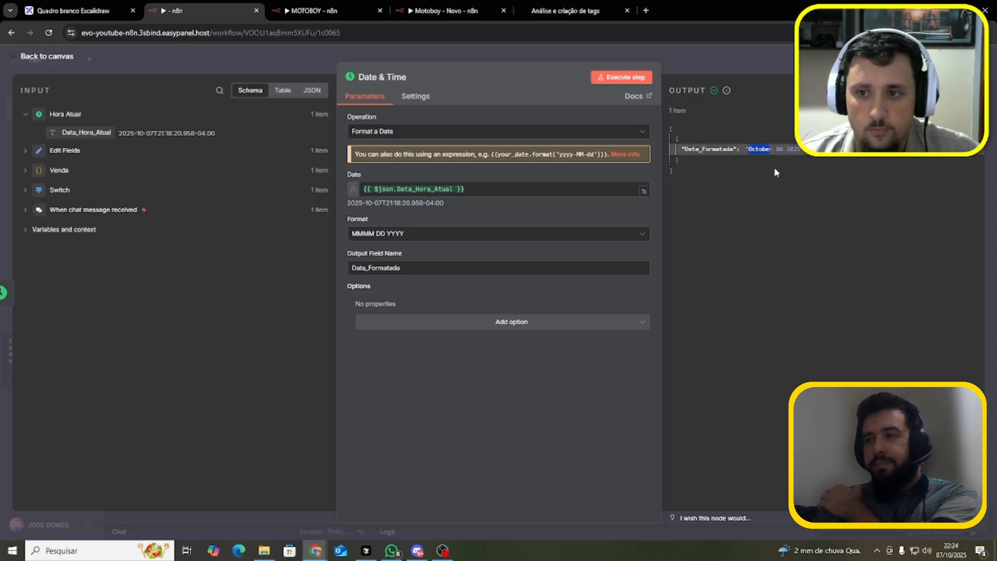
Change the operation to Extract Part of a Date for the month, name the output field mes and execute the node
{"action": "left_click", "coordinate": [766, 184]}
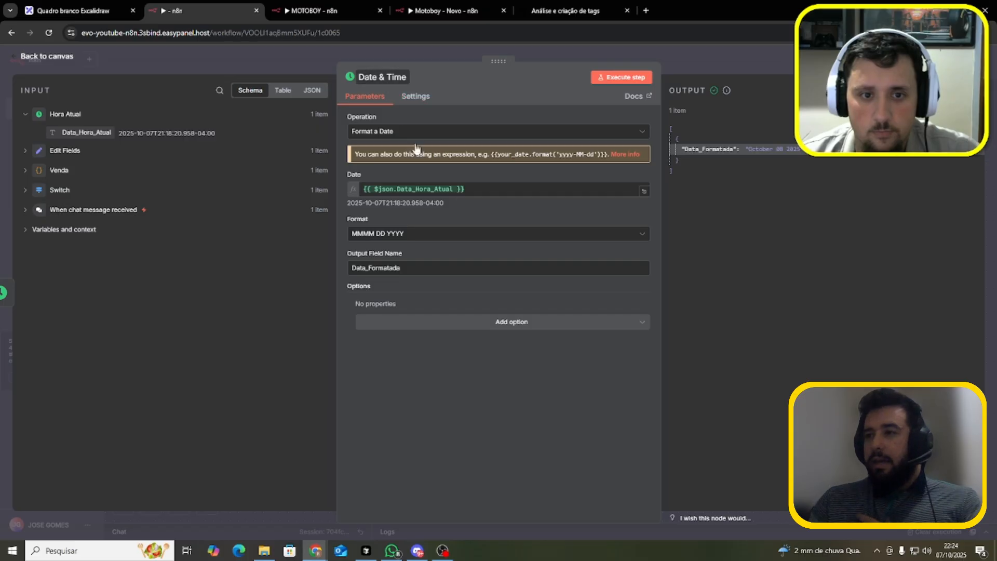
{"action": "left_click", "coordinate": [497, 134]}
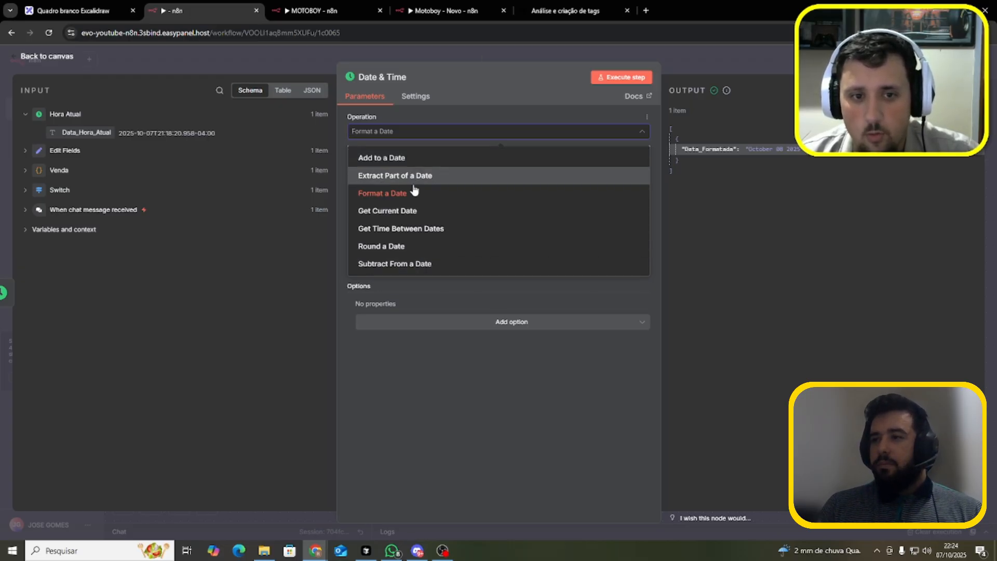
{"action": "left_click", "coordinate": [387, 182]}
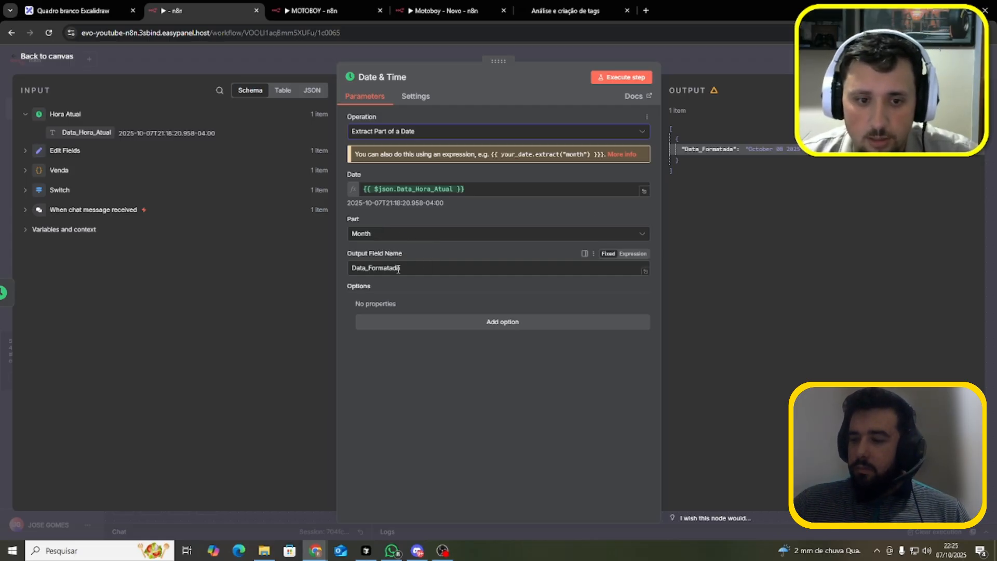
{"action": "left_click_drag", "start_coordinate": [401, 268], "coordinate": [219, 240]}
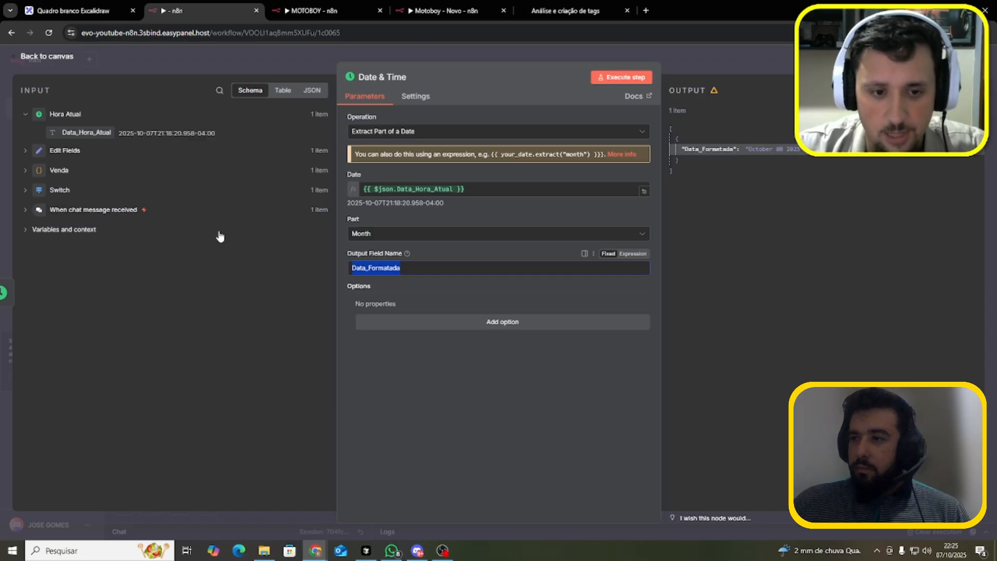
{"action": "type", "text": "d"}
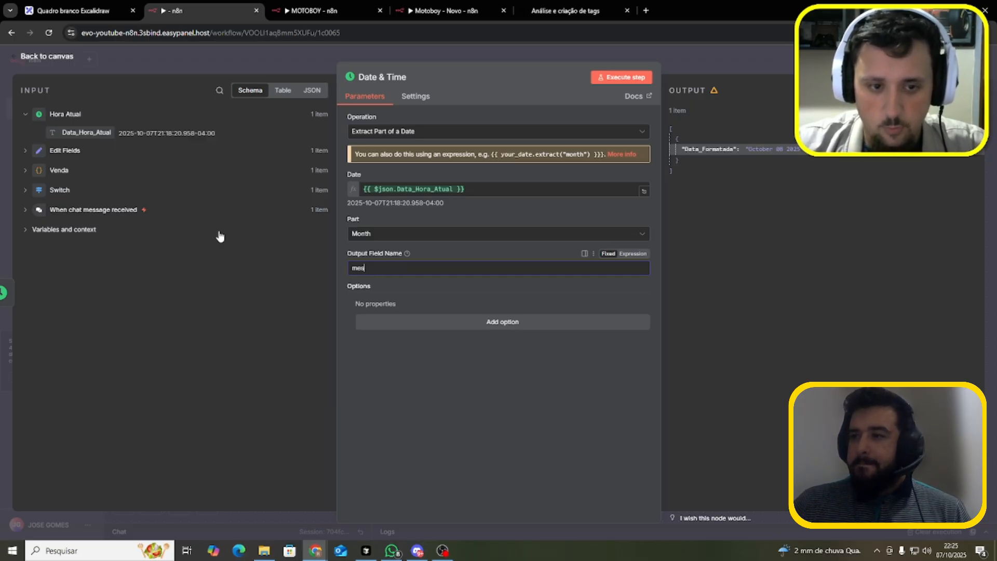
{"action": "type", "text": "es"}
{"action": "left_click", "coordinate": [621, 76]}
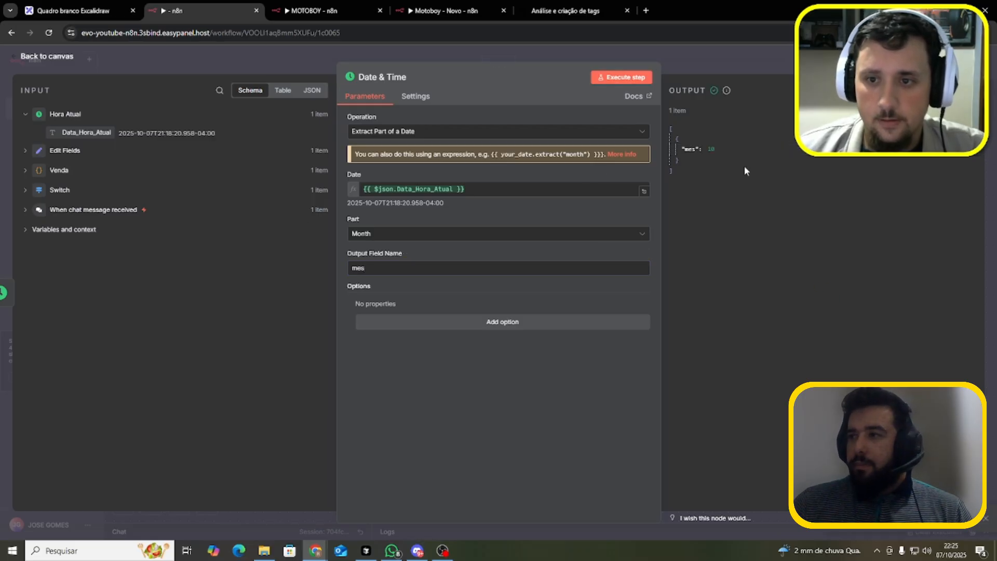
Set the extracted part to Year and execute the node, and repeat with Day
{"action": "left_click", "coordinate": [457, 234]}
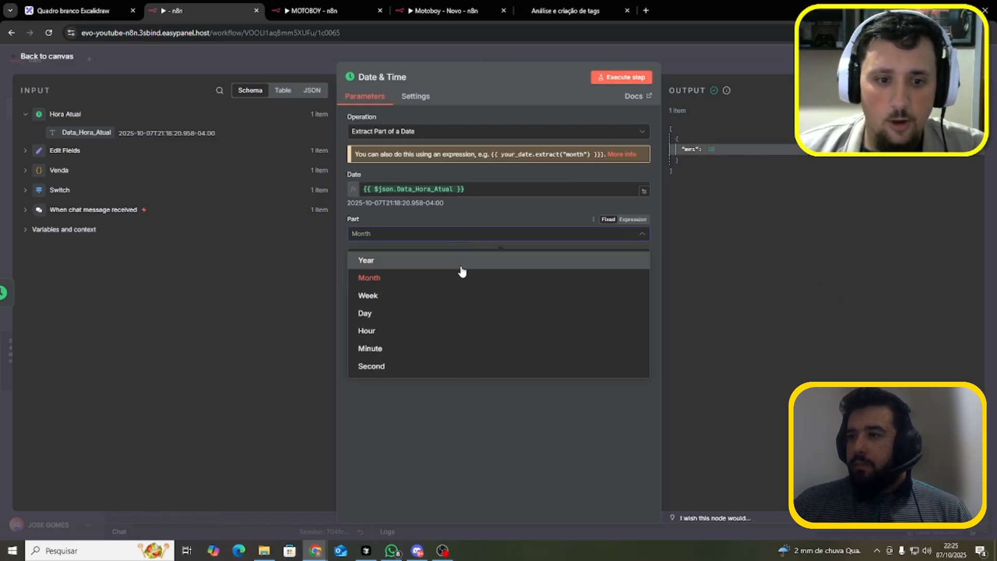
{"action": "left_click", "coordinate": [448, 262]}
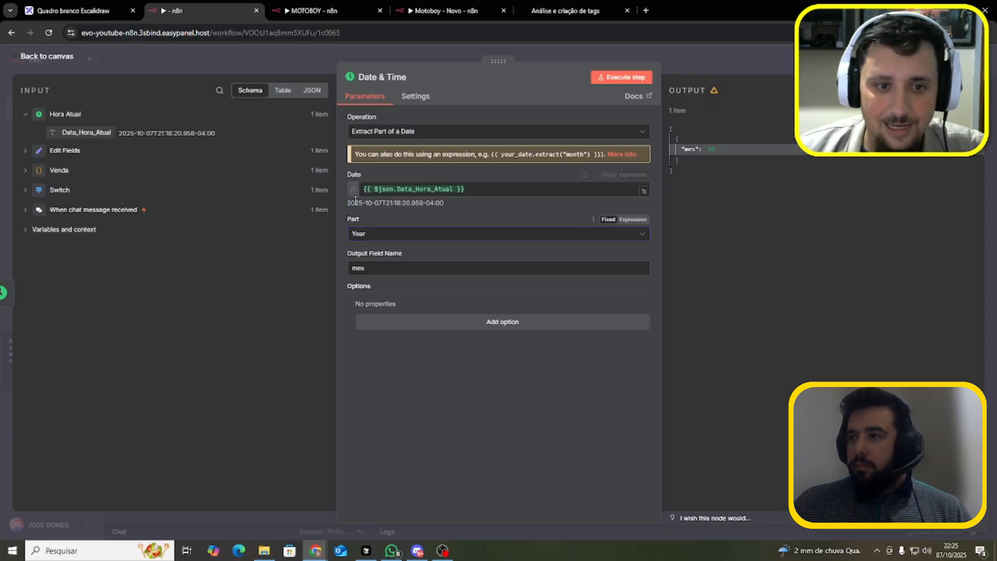
{"action": "left_click", "coordinate": [621, 77]}
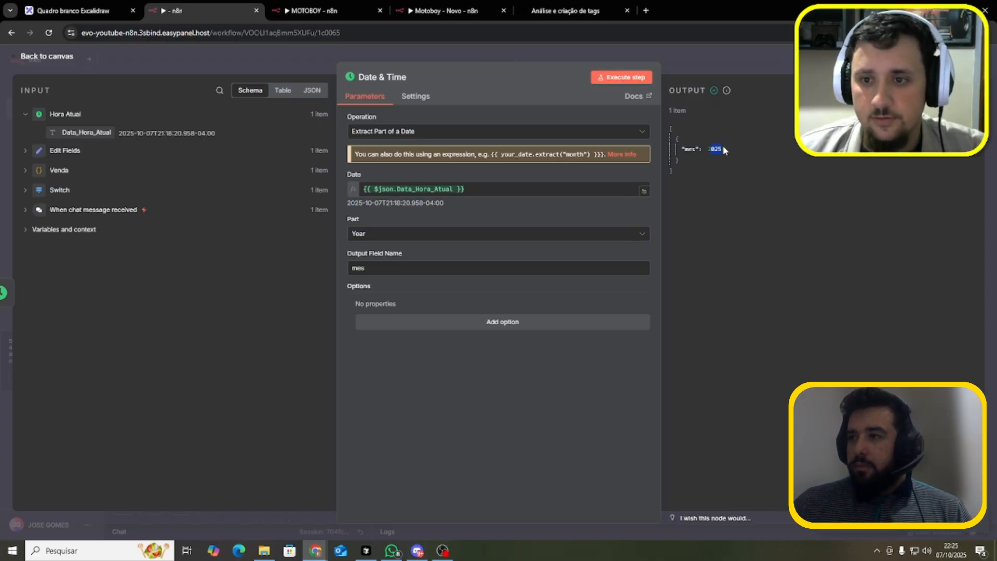
{"action": "left_click", "coordinate": [427, 233]}
{"action": "left_click", "coordinate": [405, 314]}
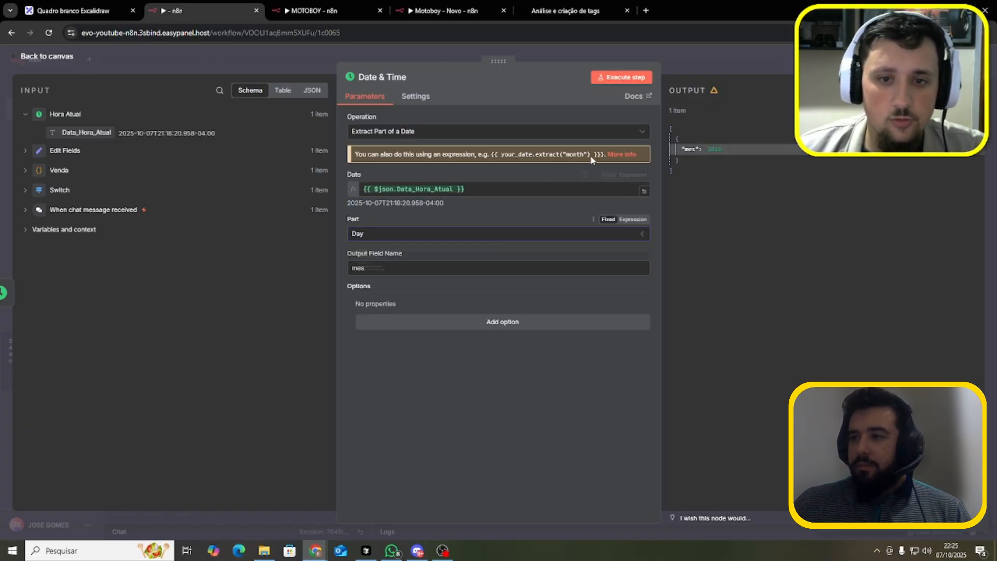
{"action": "left_click", "coordinate": [622, 77]}
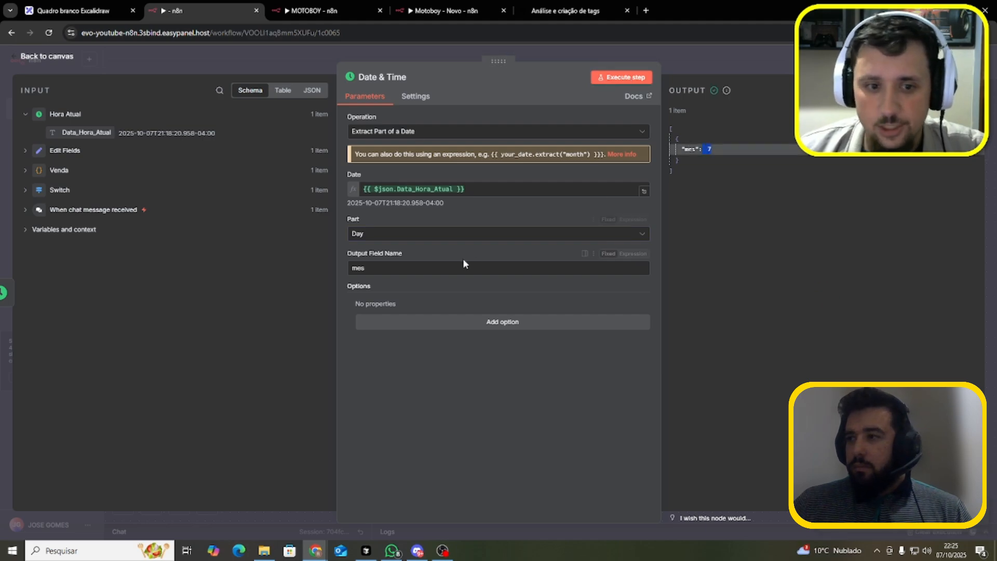
Set the extracted part to Hour and execute the node
{"action": "left_click", "coordinate": [421, 233]}
{"action": "left_click", "coordinate": [393, 339]}
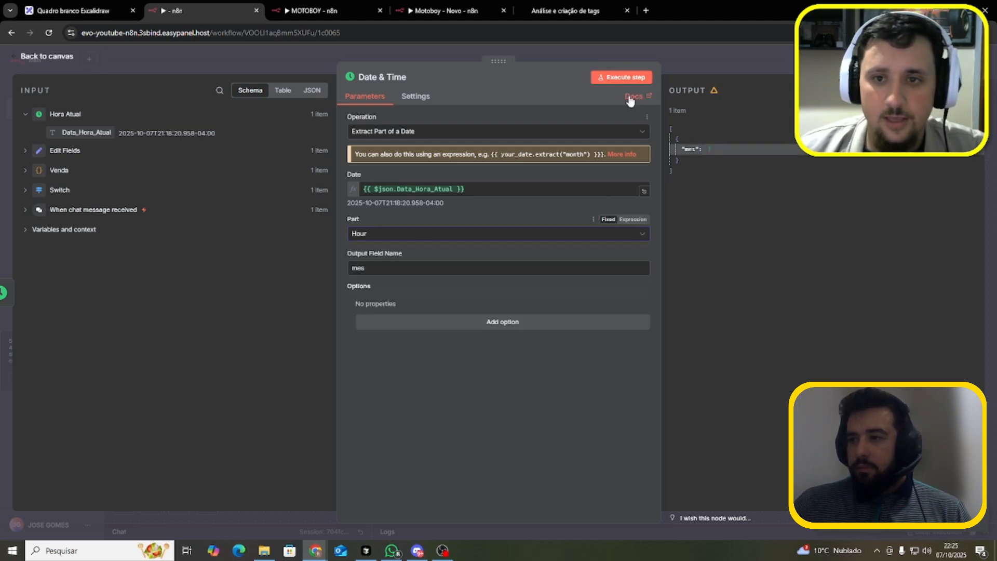
{"action": "left_click", "coordinate": [623, 76]}
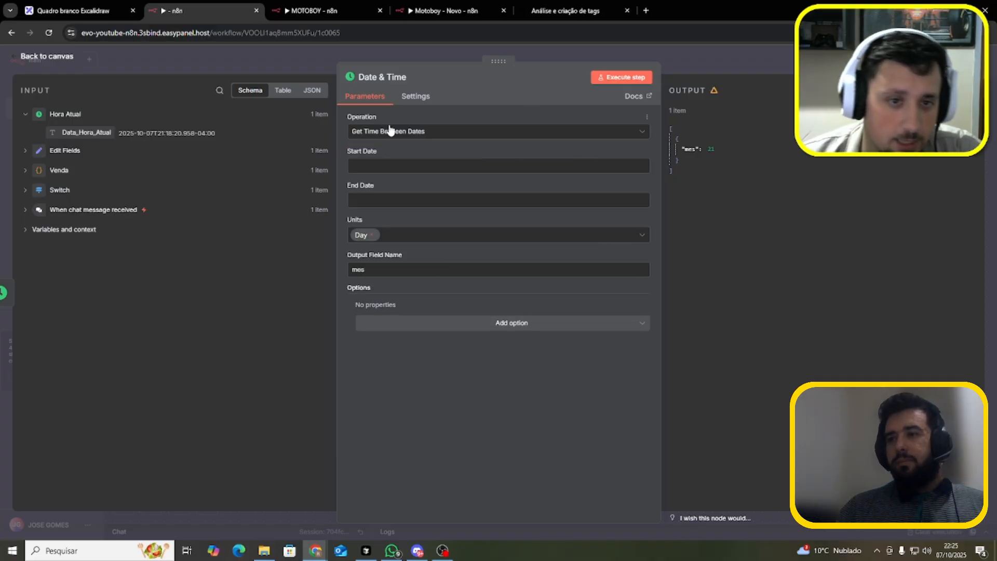
Switch to Get Time Between Dates with start date {{$now}} and the Data_Hora_Atual input field as end date, and execute the node
{"action": "left_click", "coordinate": [369, 133]}
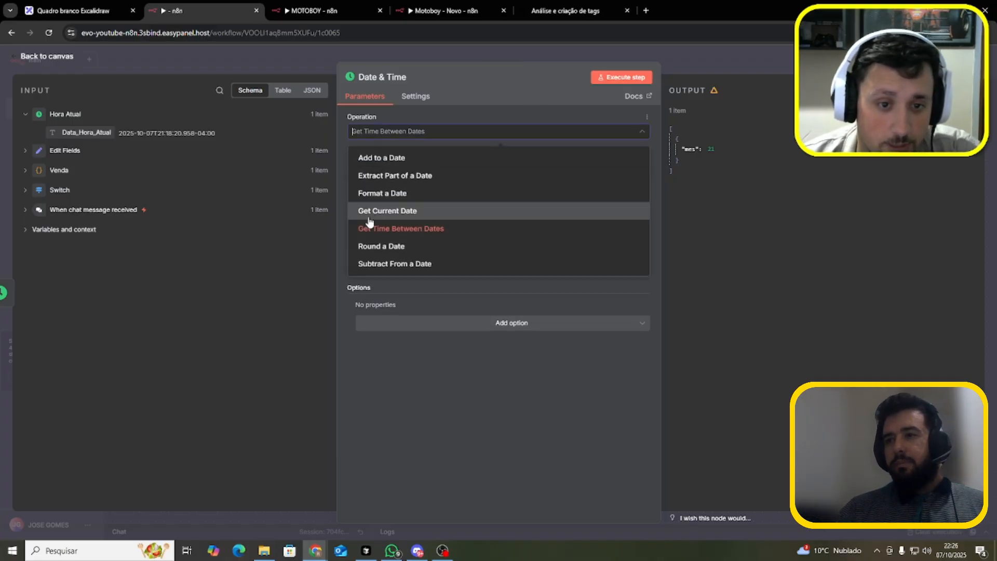
{"action": "left_click", "coordinate": [410, 233]}
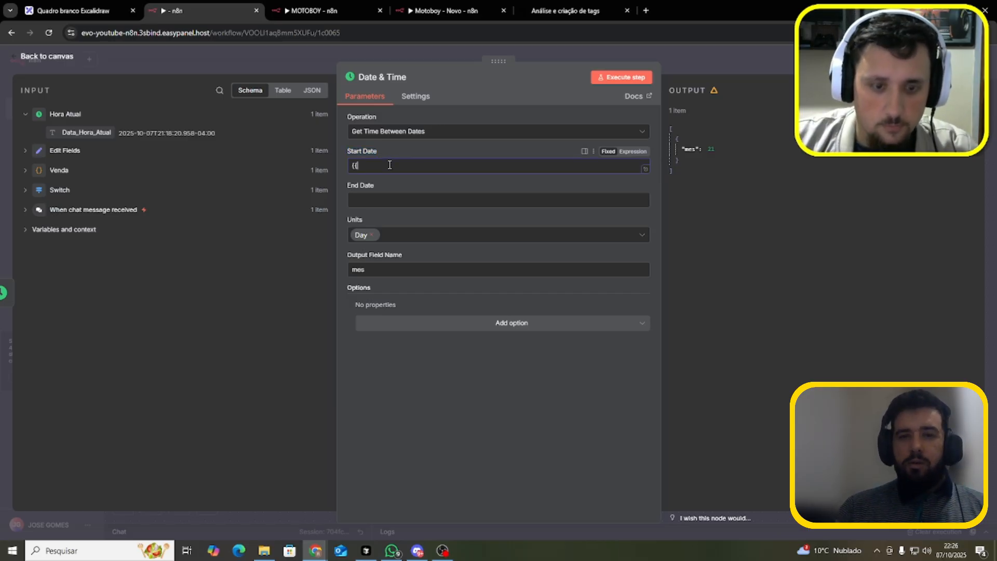
{"action": "left_click", "coordinate": [633, 152]}
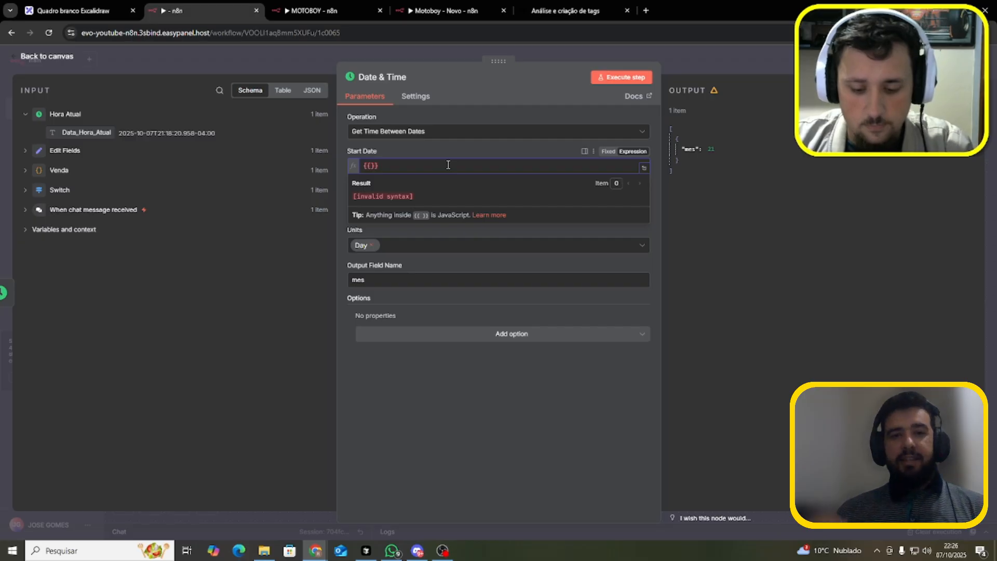
{"action": "type", "text": "$now"}
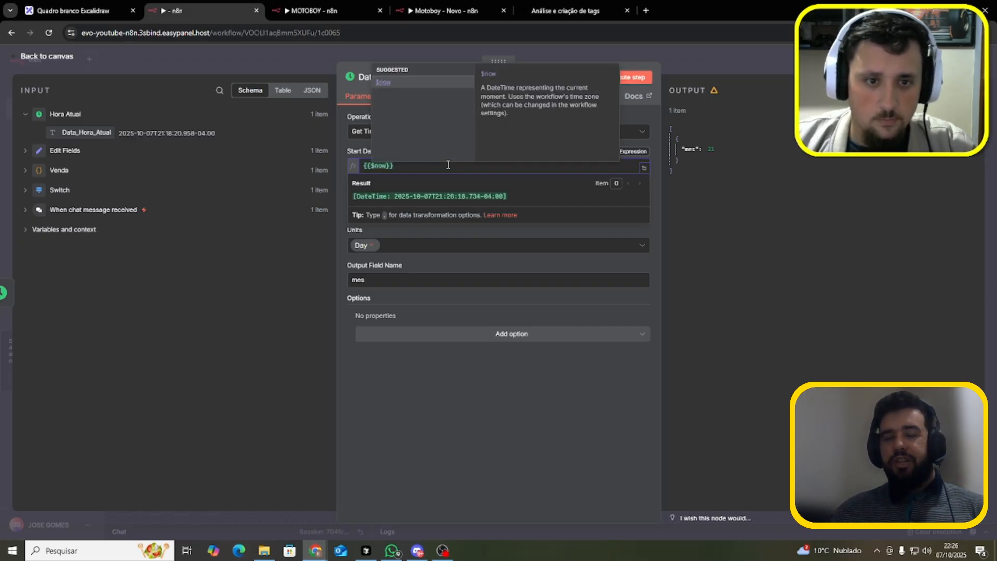
{"action": "key", "text": "Escape"}
{"action": "left_click", "coordinate": [485, 358]}
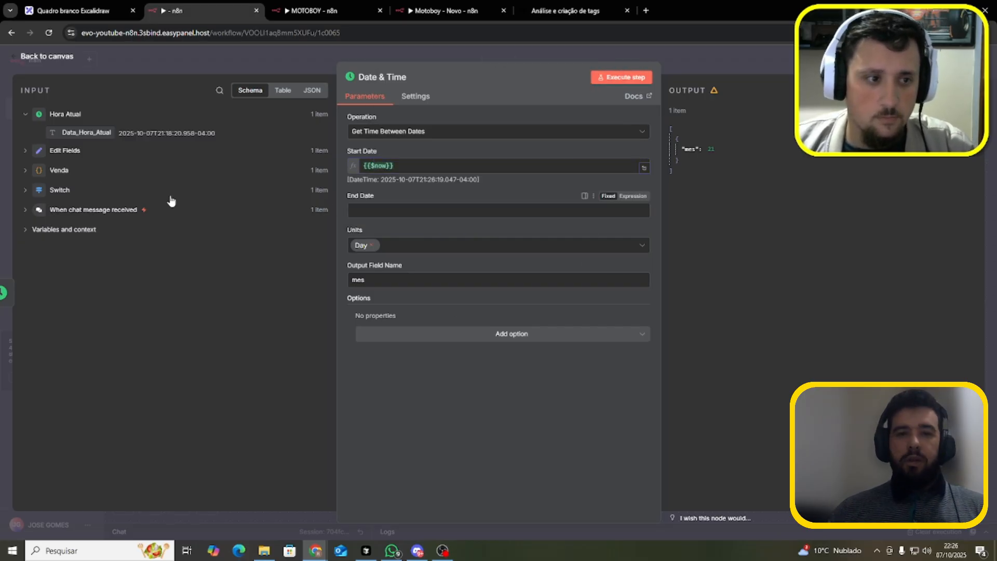
{"action": "left_click_drag", "start_coordinate": [70, 131], "coordinate": [369, 211]}
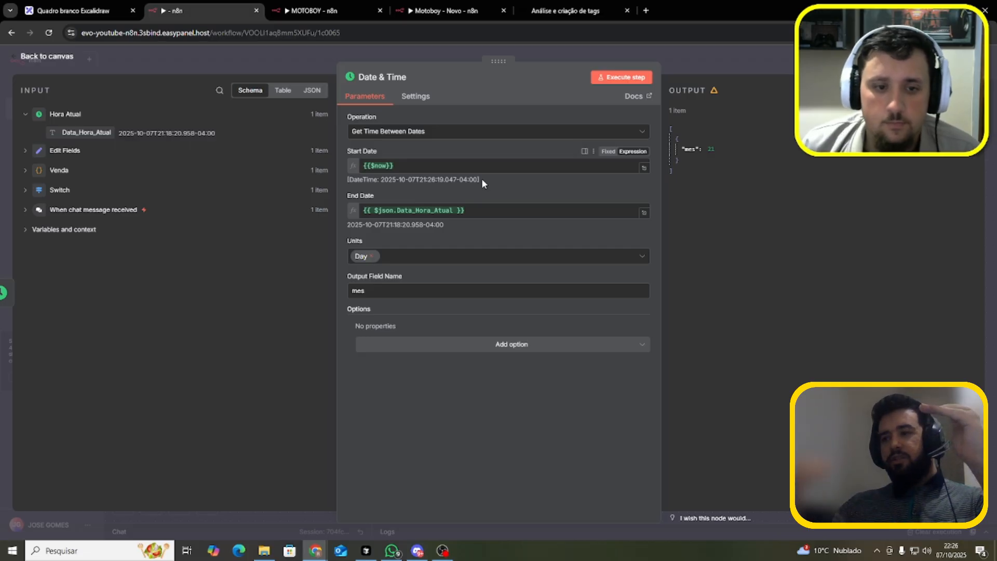
{"action": "left_click", "coordinate": [631, 78]}
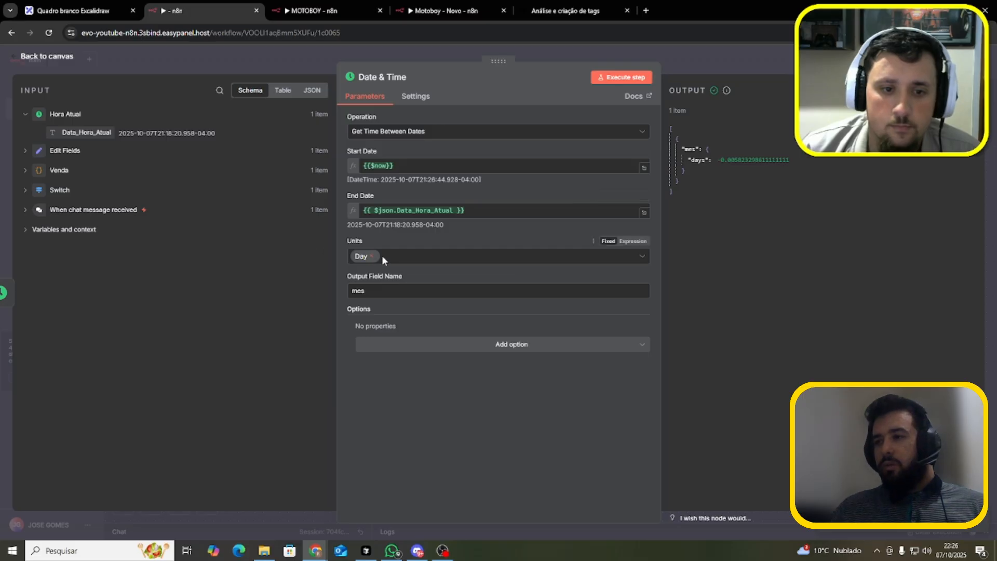
Add Hour and Minute to the units alongside Day, executing the node after each addition, and check the minutes in the output
{"action": "left_click", "coordinate": [419, 256]}
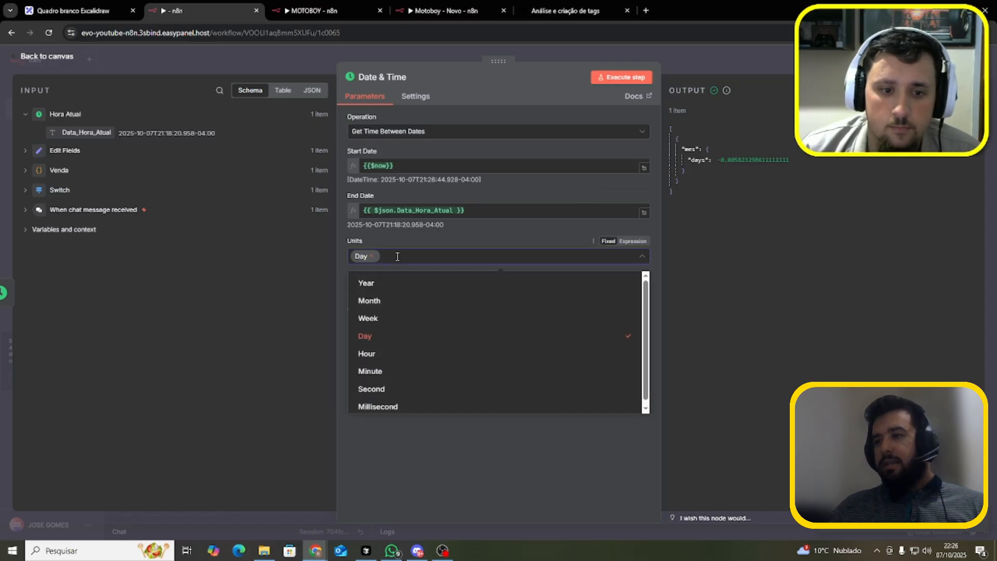
{"action": "left_click", "coordinate": [416, 354]}
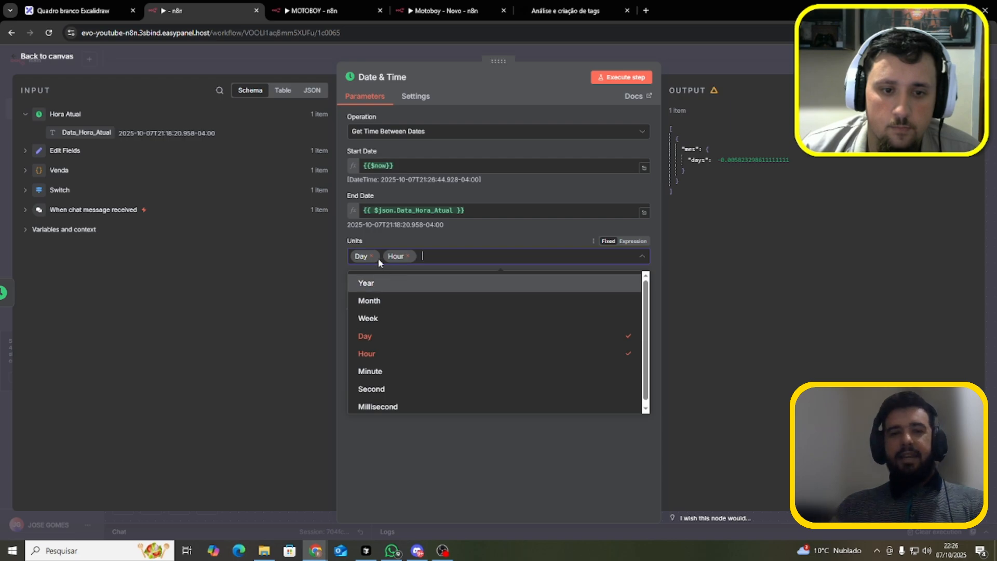
{"action": "left_click", "coordinate": [621, 79]}
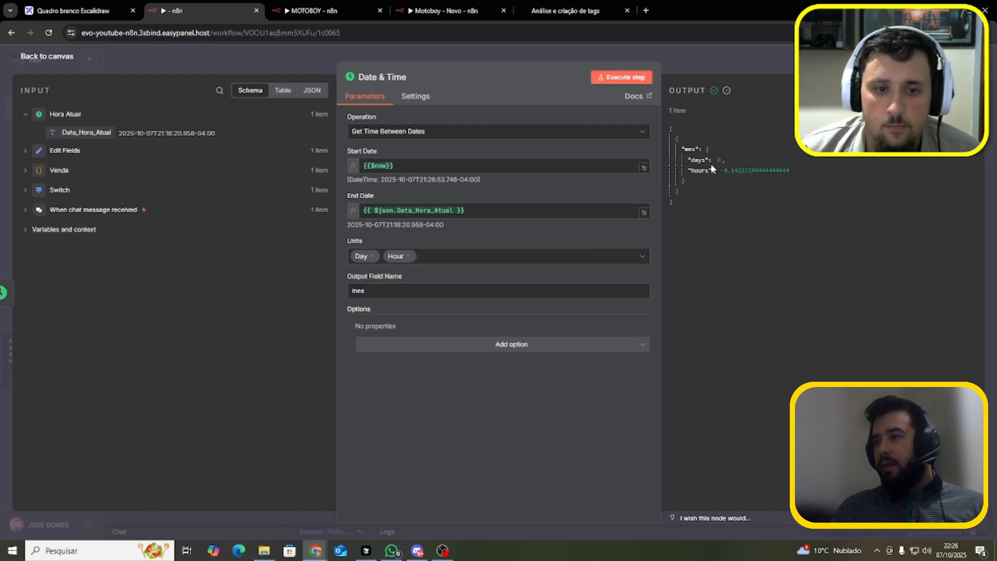
{"action": "left_click", "coordinate": [420, 257]}
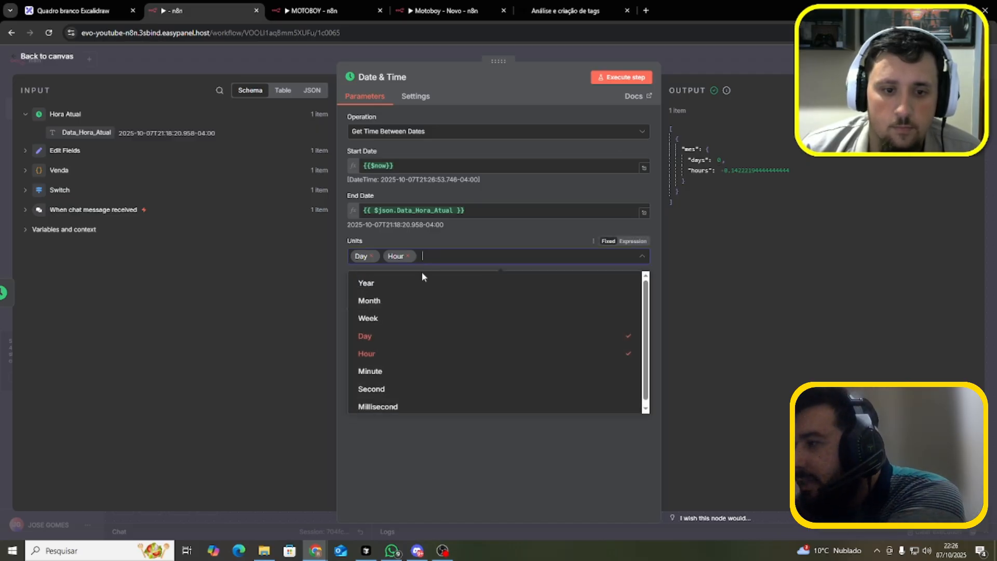
{"action": "left_click", "coordinate": [390, 372]}
{"action": "left_click", "coordinate": [536, 422]}
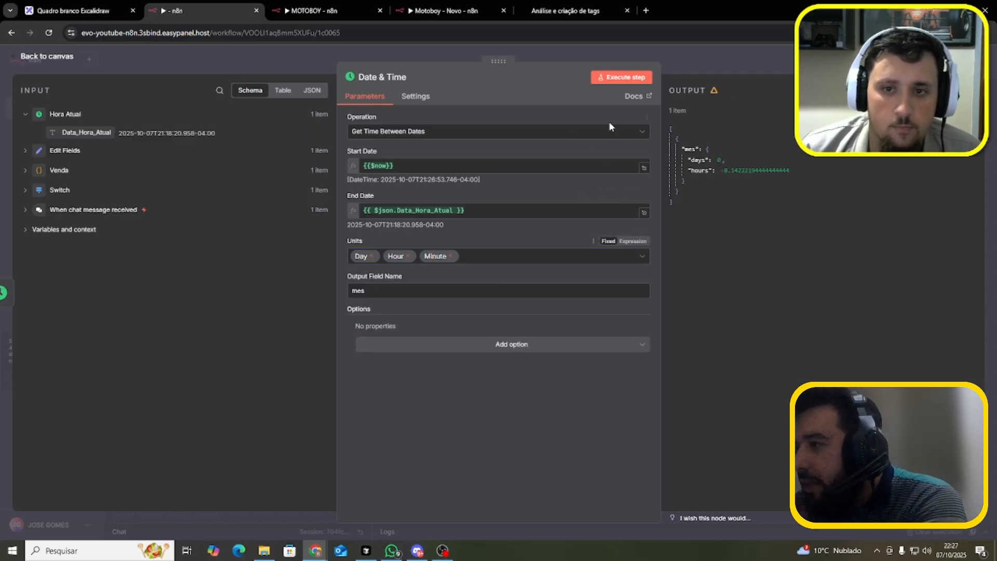
{"action": "left_click", "coordinate": [622, 78]}
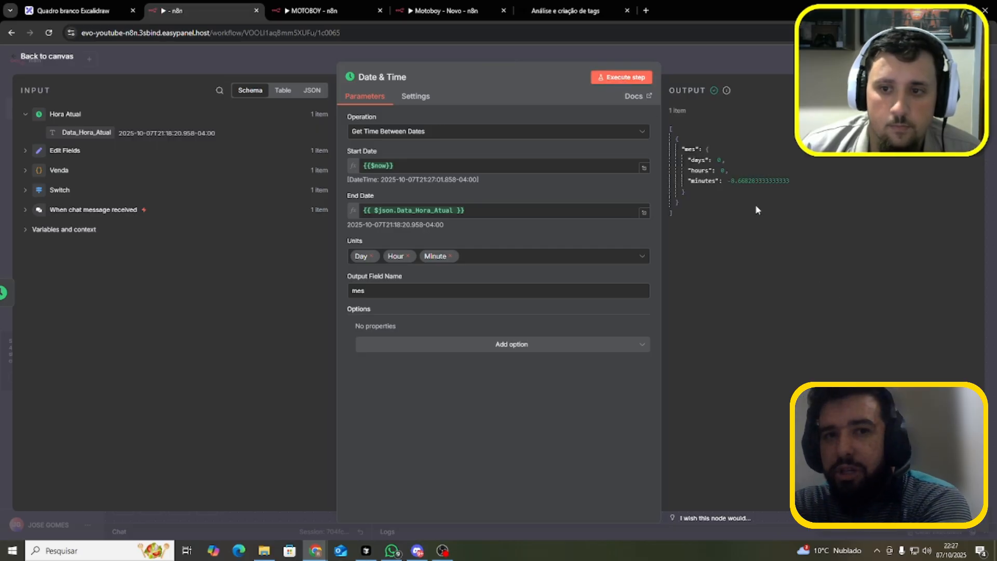
{"action": "left_click", "coordinate": [727, 171]}
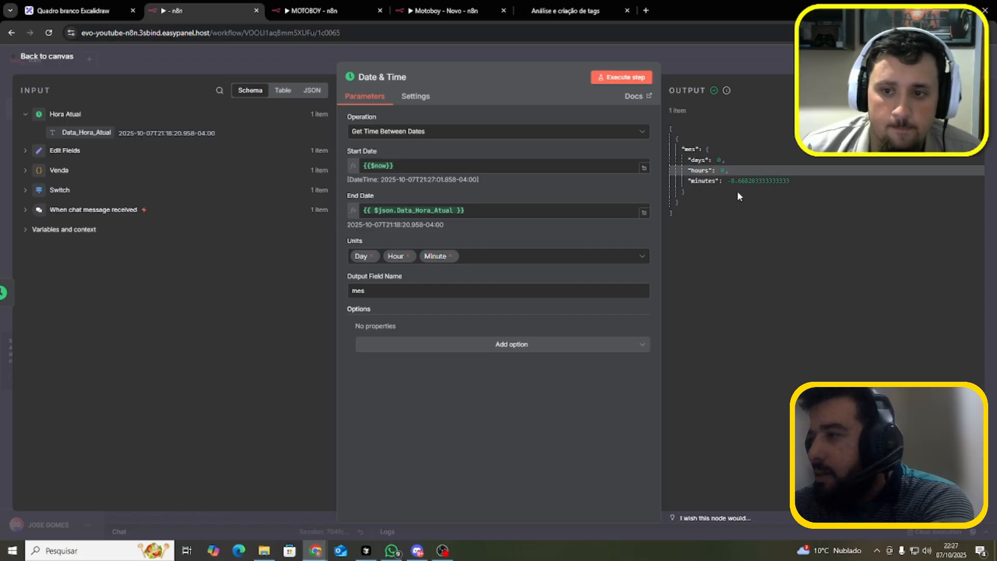
{"action": "left_click_drag", "start_coordinate": [777, 182], "coordinate": [796, 182]}
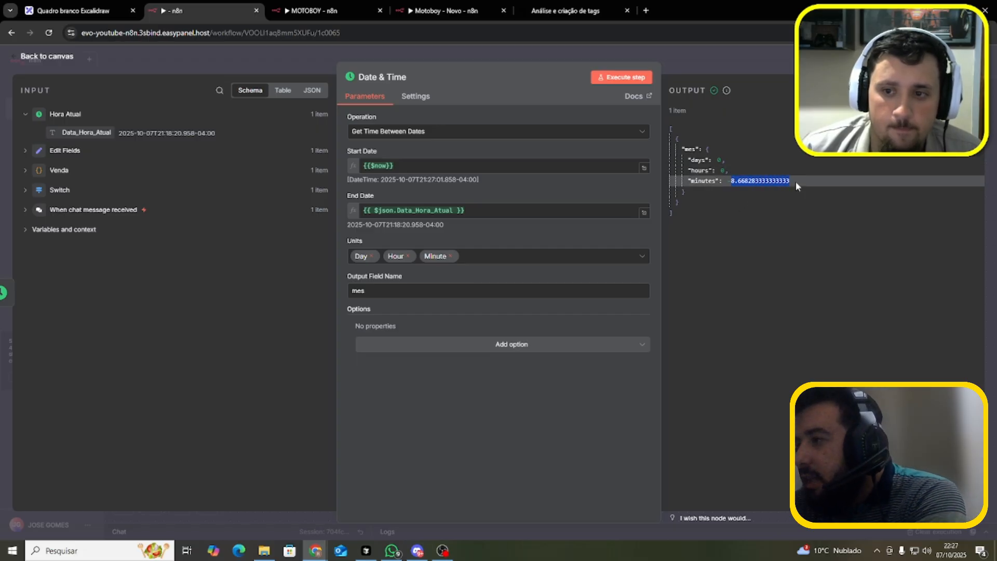
{"action": "left_click", "coordinate": [787, 293]}
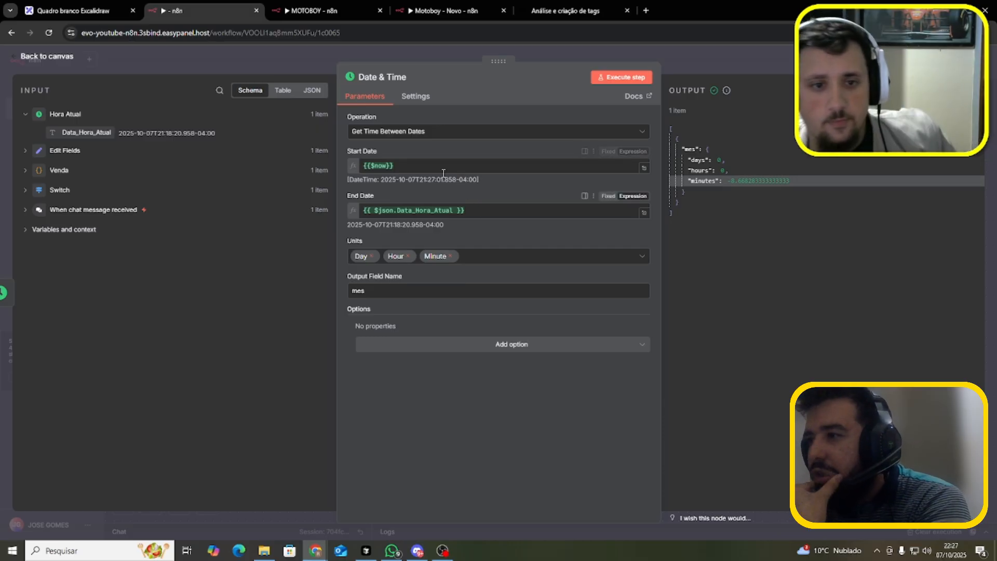
Swap the two dates so Data_Hora_Atual is the start date and {{$now}} the end date, and execute the node
{"action": "left_click_drag", "start_coordinate": [427, 167], "coordinate": [344, 163]}
{"action": "key", "text": "ctrl+c"}
{"action": "key", "text": "BackSpace"}
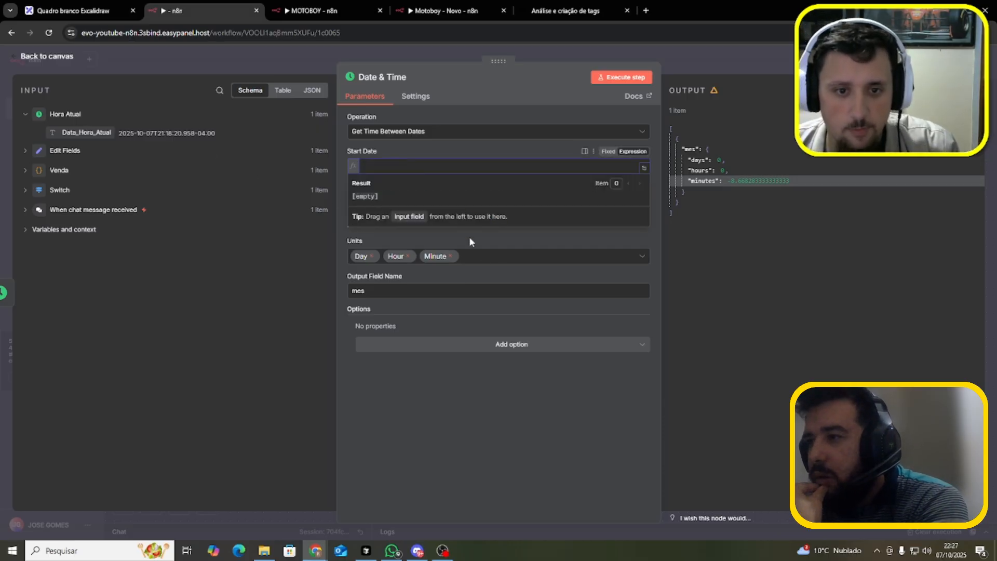
{"action": "left_click", "coordinate": [522, 459]}
{"action": "left_click_drag", "start_coordinate": [487, 212], "coordinate": [344, 203]}
{"action": "key", "text": "ctrl+v"}
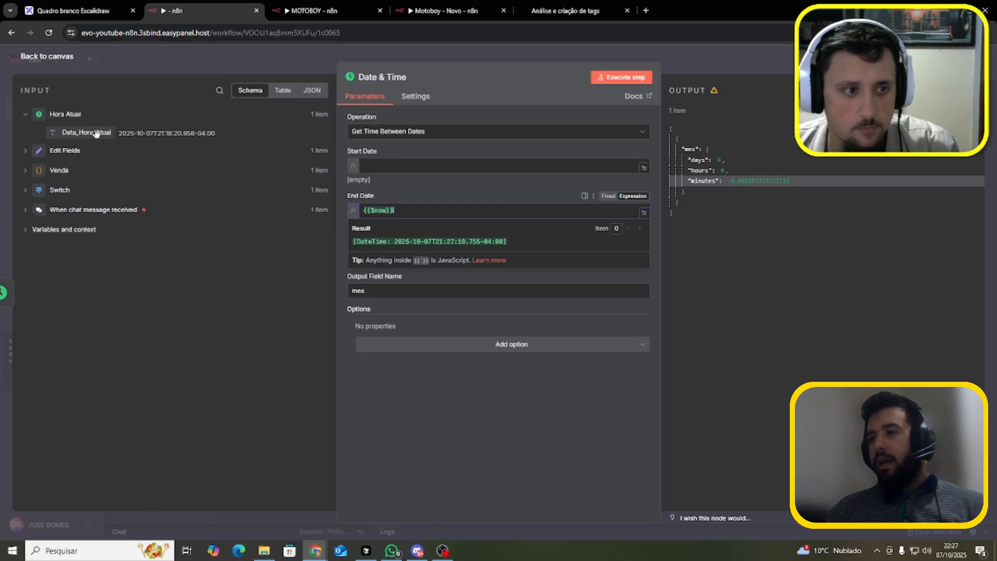
{"action": "left_click_drag", "start_coordinate": [96, 133], "coordinate": [383, 167]}
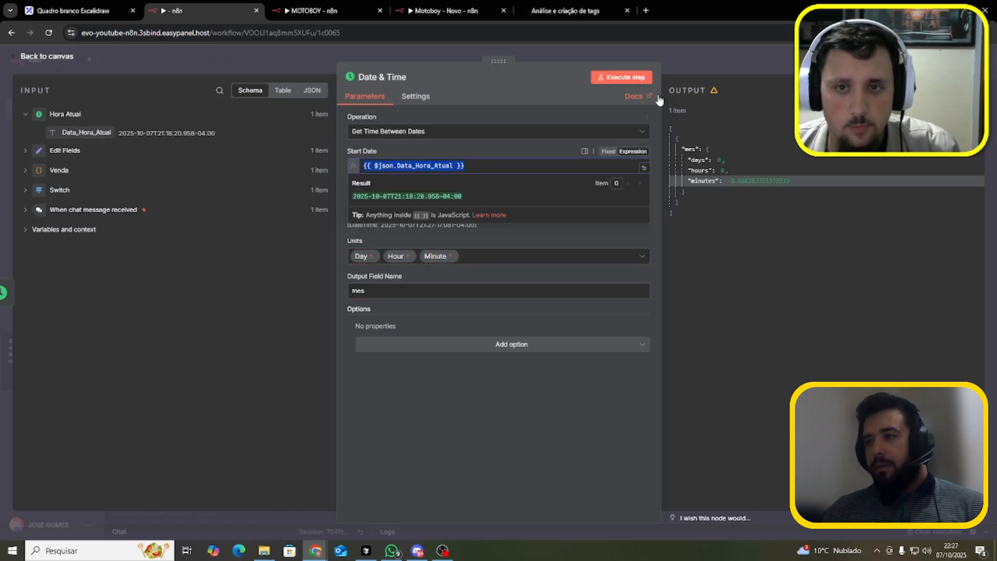
{"action": "left_click", "coordinate": [634, 77]}
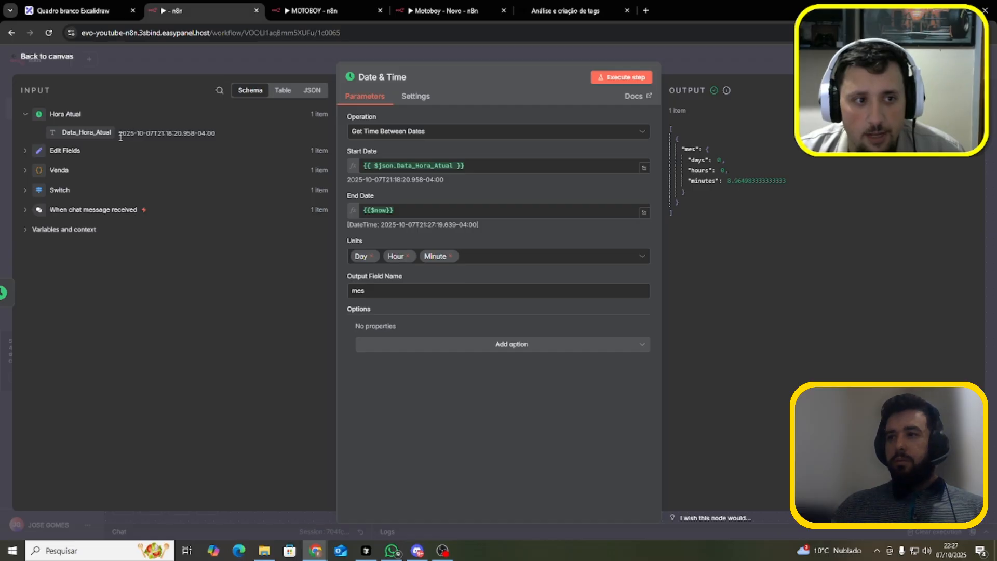
{"action": "left_click_drag", "start_coordinate": [128, 136], "coordinate": [219, 155]}
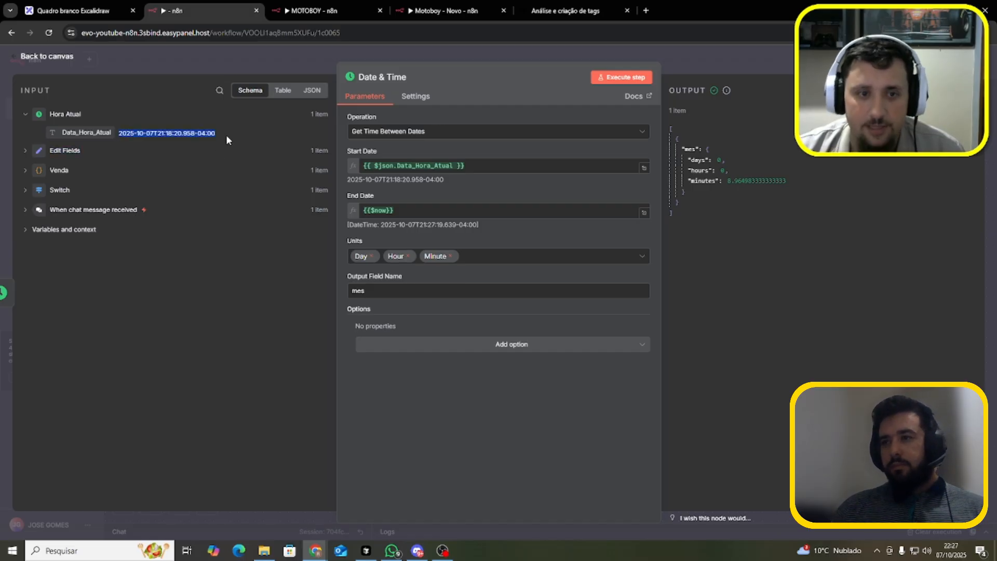
{"action": "left_click", "coordinate": [291, 64]}
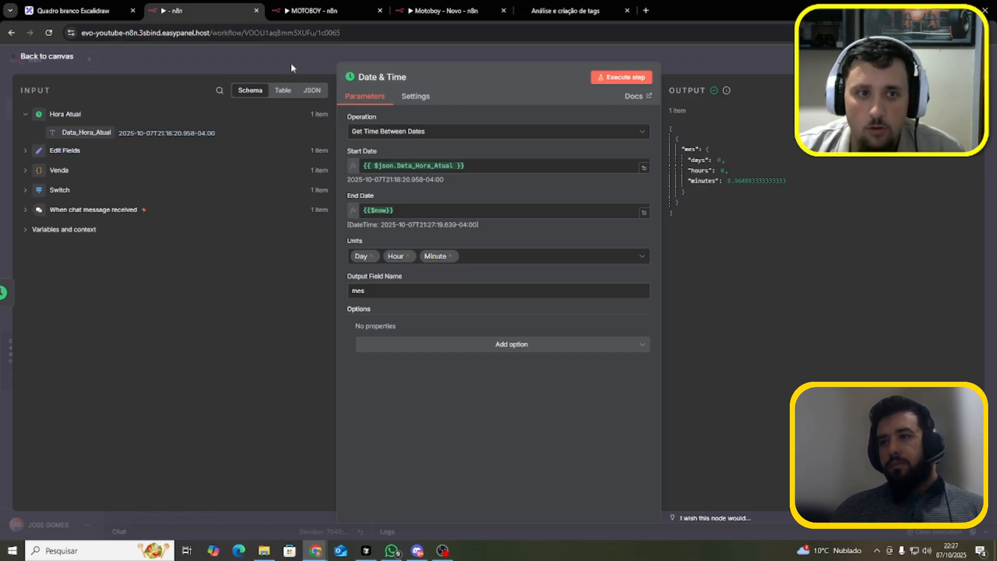
Reopen the Date & Time node, review the end date expression, execute the node again and check the minutes in the output
{"action": "left_click_drag", "start_coordinate": [578, 186], "coordinate": [697, 325]}
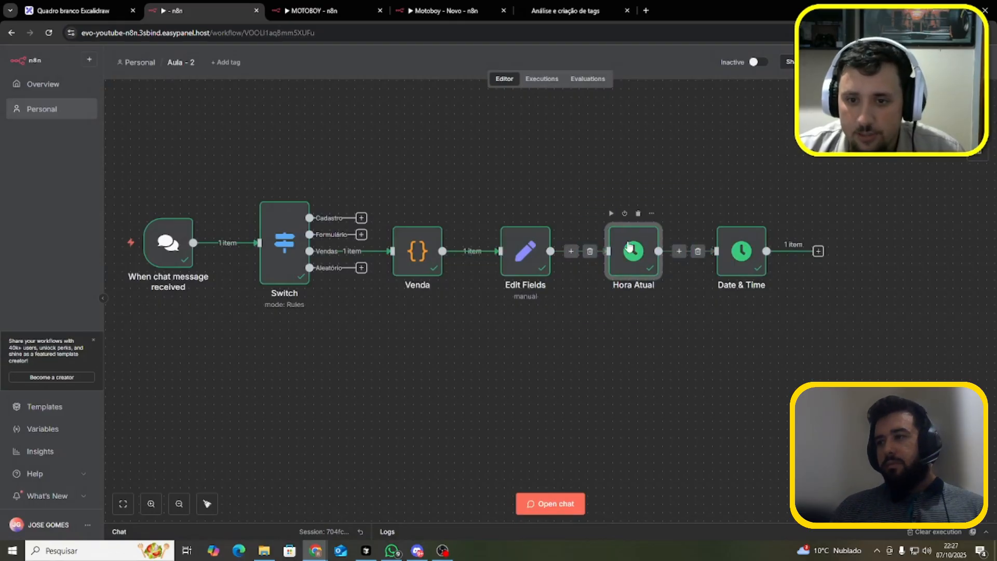
{"action": "left_click", "coordinate": [733, 247]}
{"action": "double_click", "coordinate": [733, 247]}
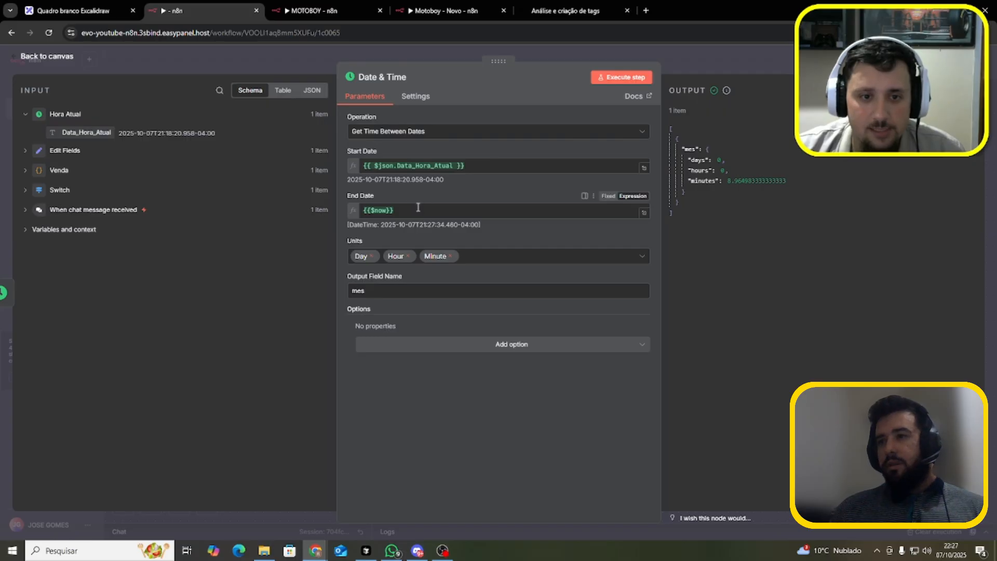
{"action": "left_click_drag", "start_coordinate": [394, 210], "coordinate": [363, 209]}
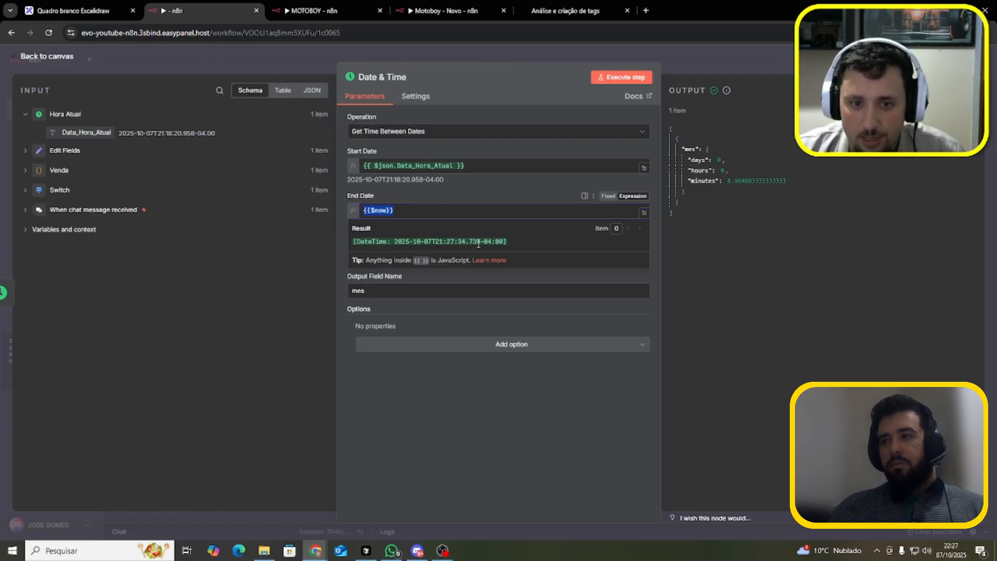
{"action": "left_click", "coordinate": [515, 242]}
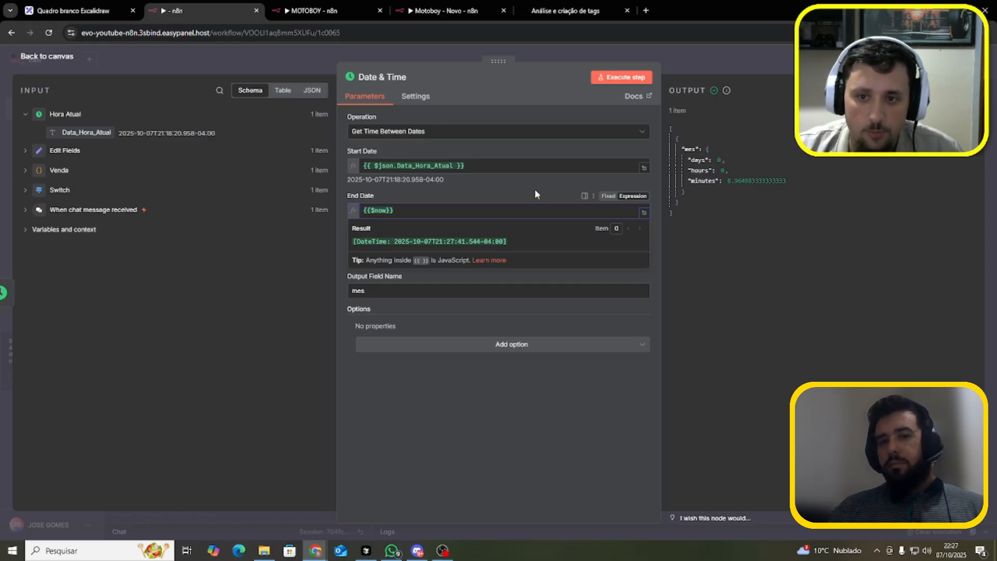
{"action": "left_click_drag", "start_coordinate": [726, 181], "coordinate": [807, 181]}
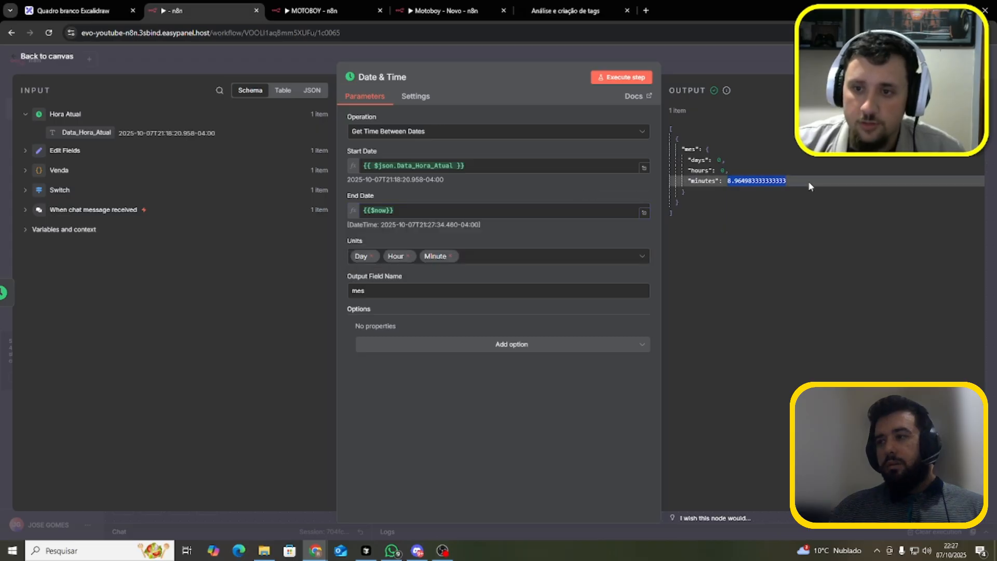
{"action": "left_click", "coordinate": [636, 77]}
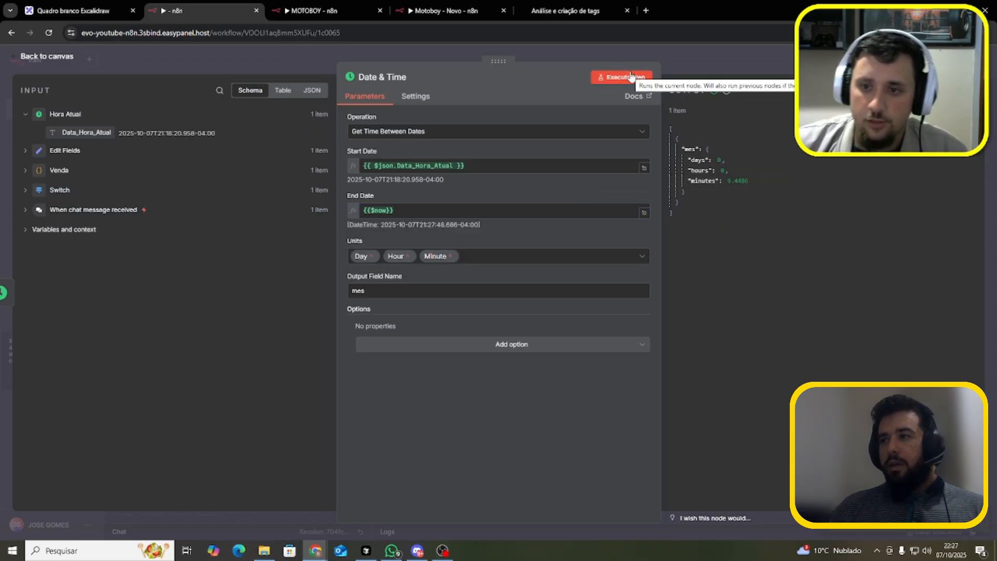
{"action": "left_click_drag", "start_coordinate": [727, 181], "coordinate": [845, 194]}
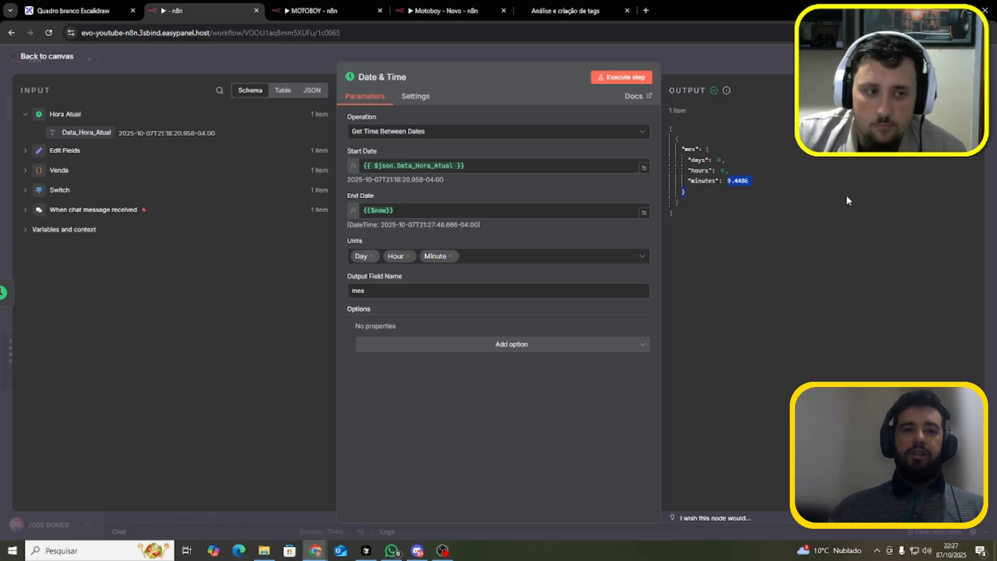
{"action": "left_click", "coordinate": [545, 346]}
{"action": "left_click", "coordinate": [546, 347]}
{"action": "left_click", "coordinate": [545, 346]}
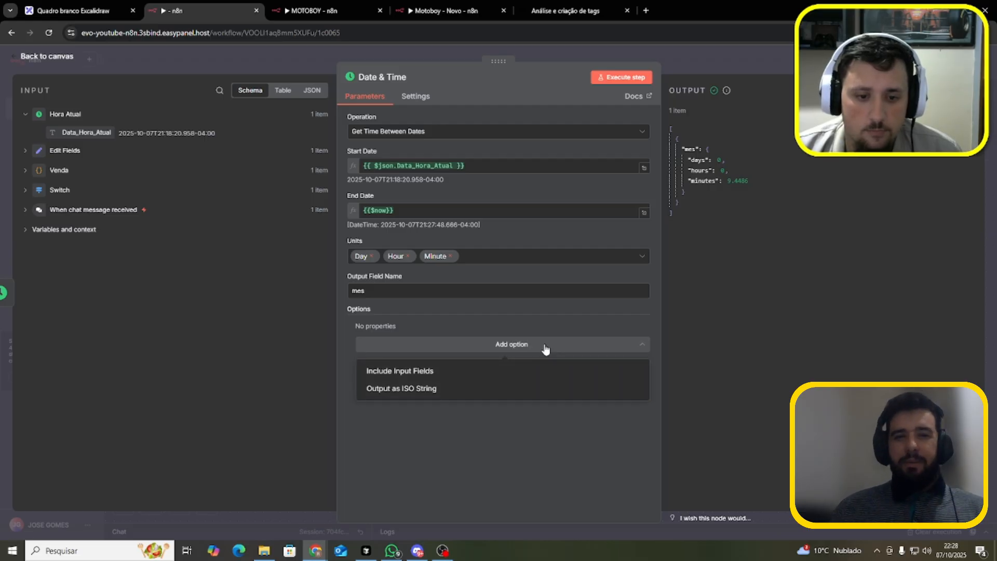
{"action": "left_click", "coordinate": [545, 347]}
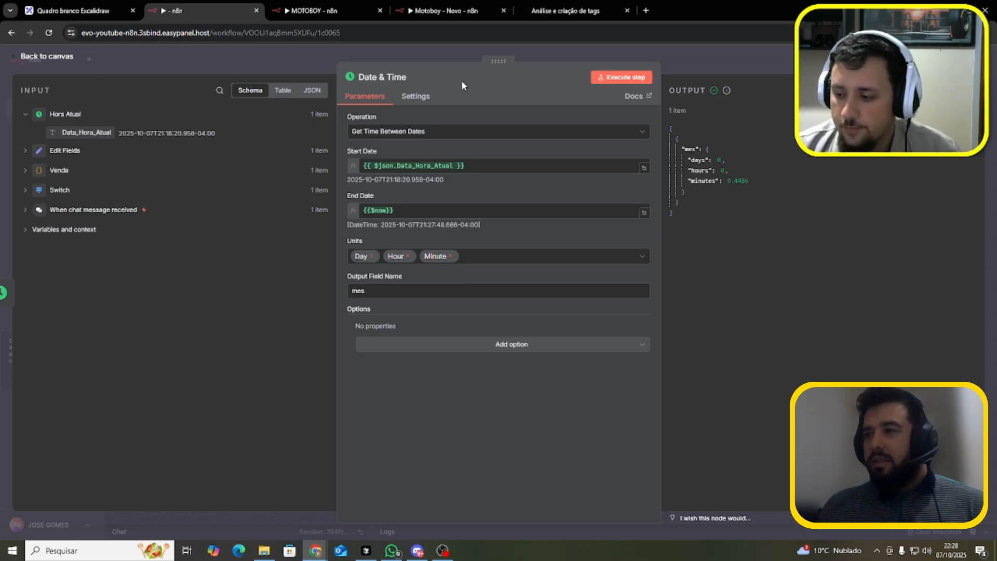
Switch the operation to Round a Date and use the Data_Hora_Atual input field as the date
{"action": "left_click", "coordinate": [449, 132]}
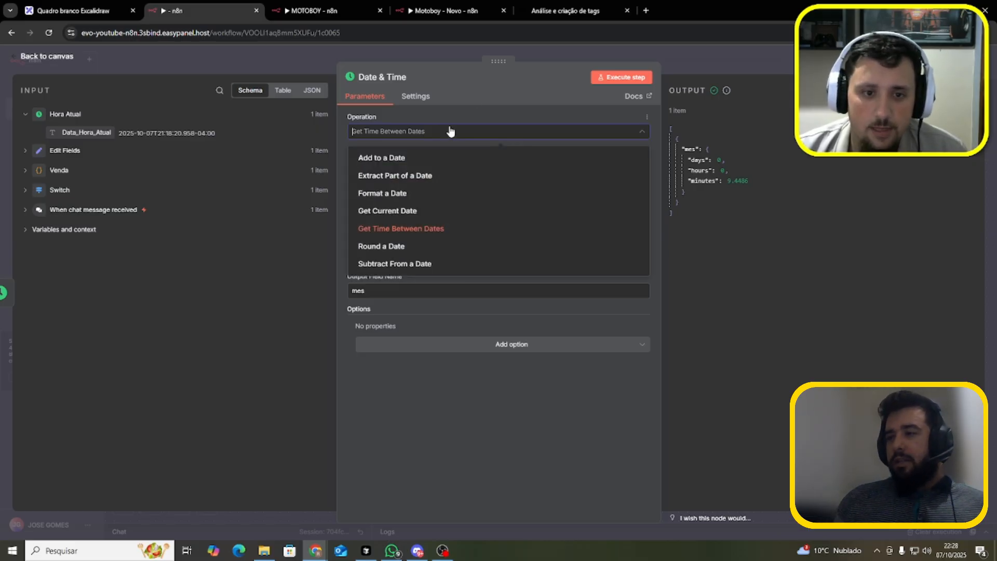
{"action": "left_click", "coordinate": [392, 247]}
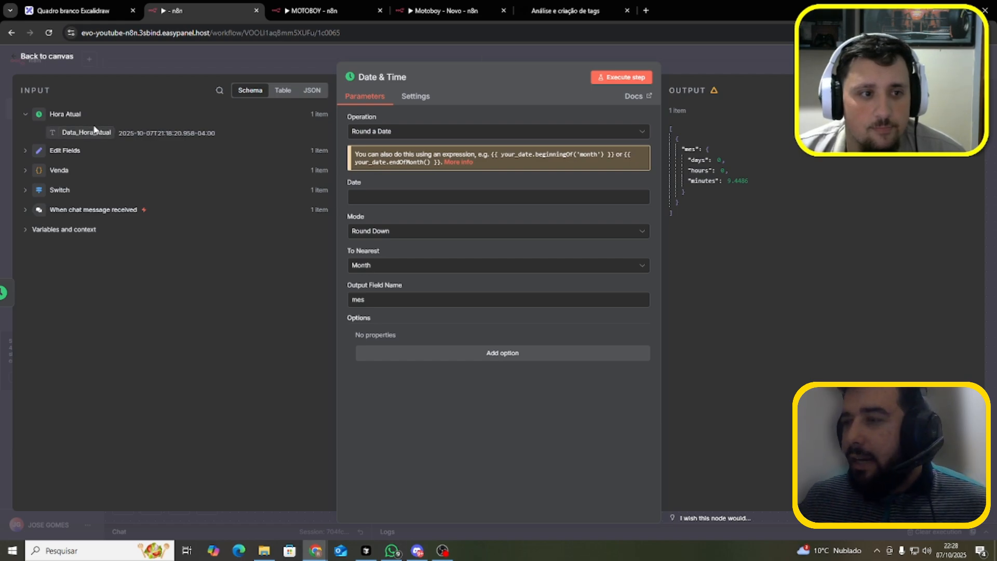
{"action": "left_click_drag", "start_coordinate": [94, 134], "coordinate": [393, 197]}
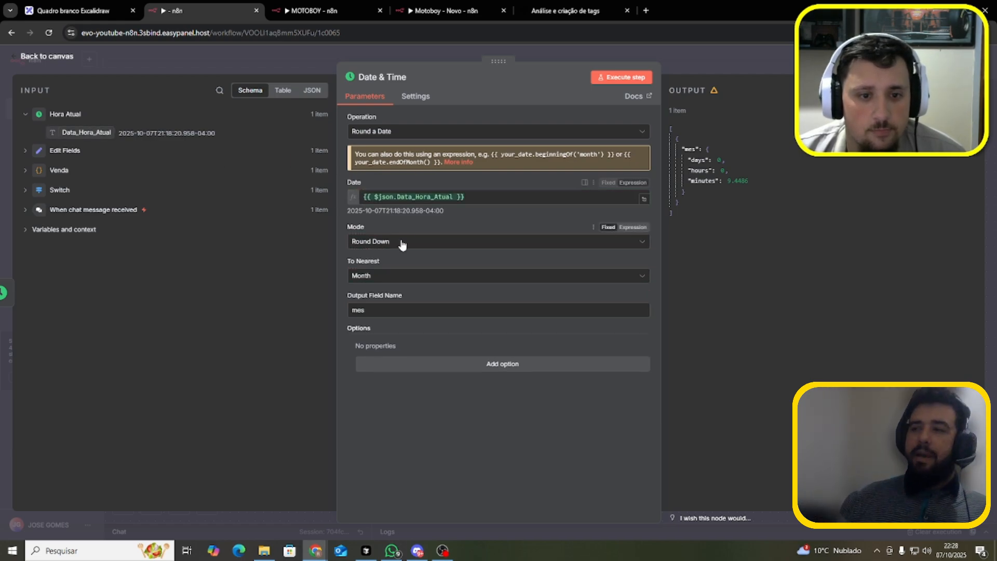
Set the rounding to Round Down to the nearest Month, execute the node and check the date in the output
{"action": "left_click", "coordinate": [397, 241]}
{"action": "left_click", "coordinate": [398, 270]}
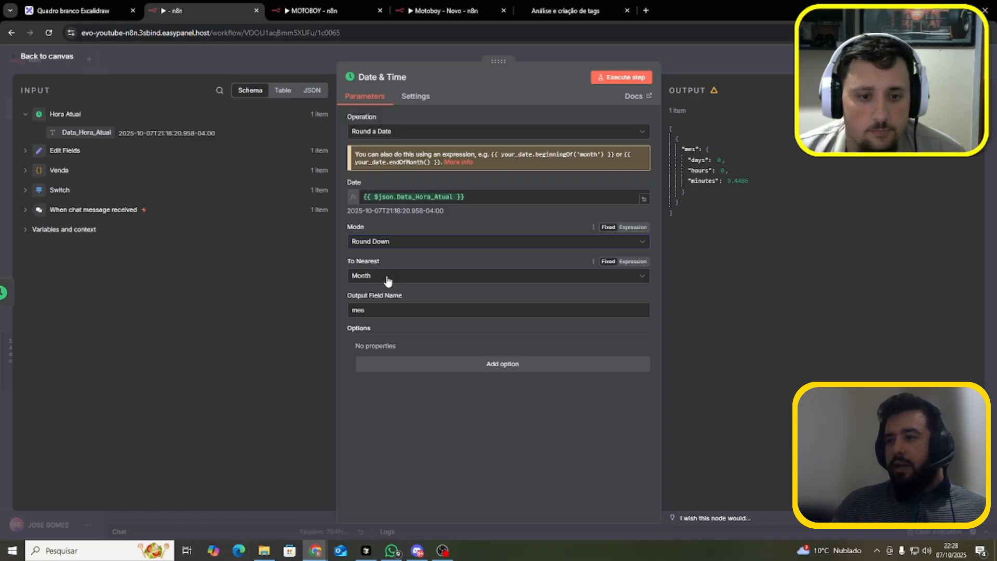
{"action": "left_click", "coordinate": [388, 280]}
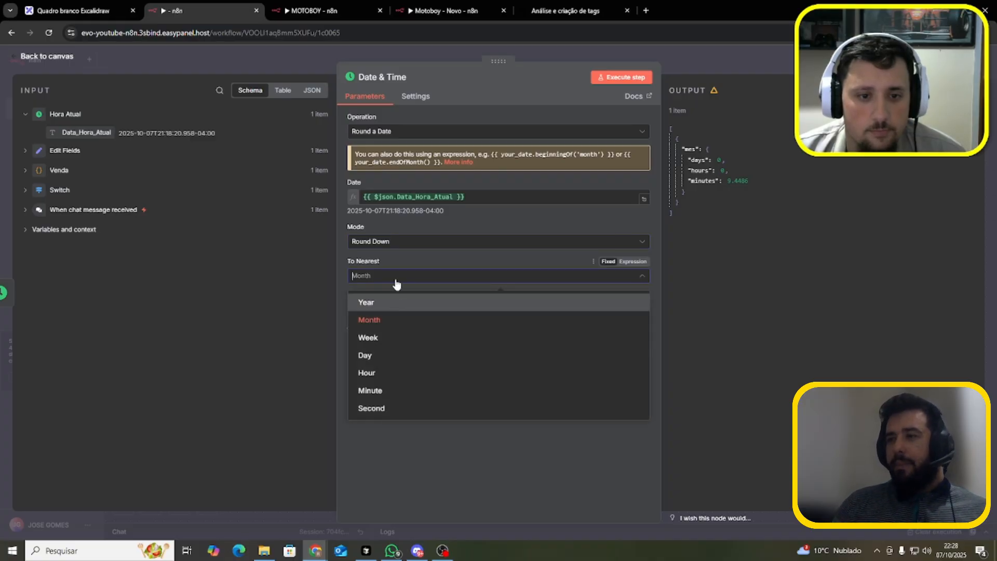
{"action": "left_click", "coordinate": [396, 280]}
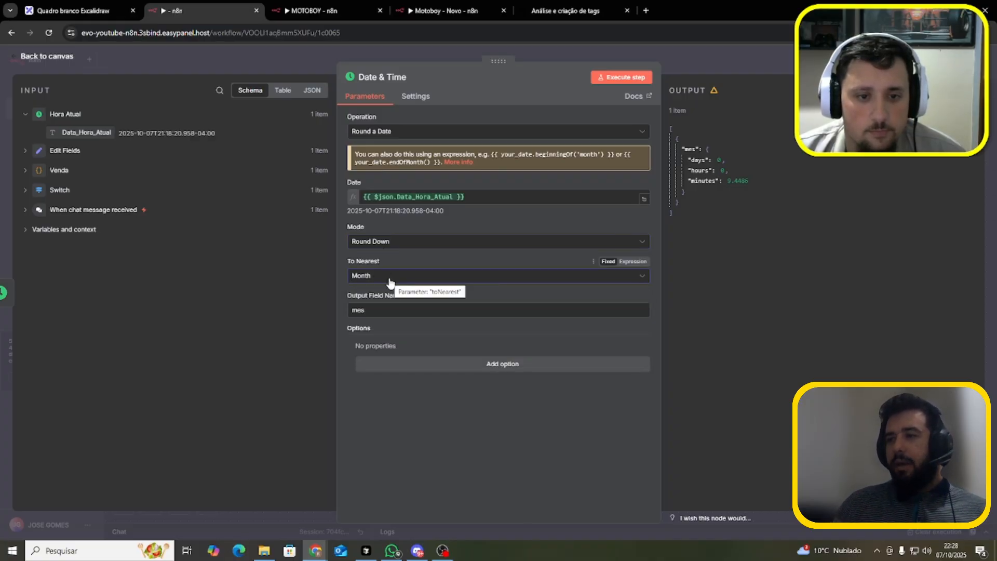
{"action": "left_click", "coordinate": [407, 248]}
{"action": "left_click", "coordinate": [407, 248]}
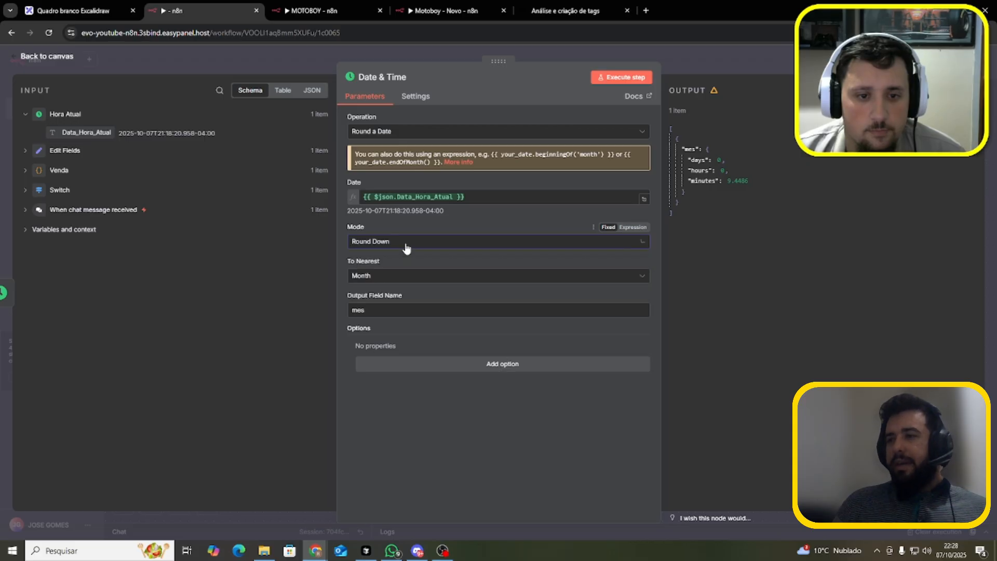
{"action": "left_click", "coordinate": [399, 277]}
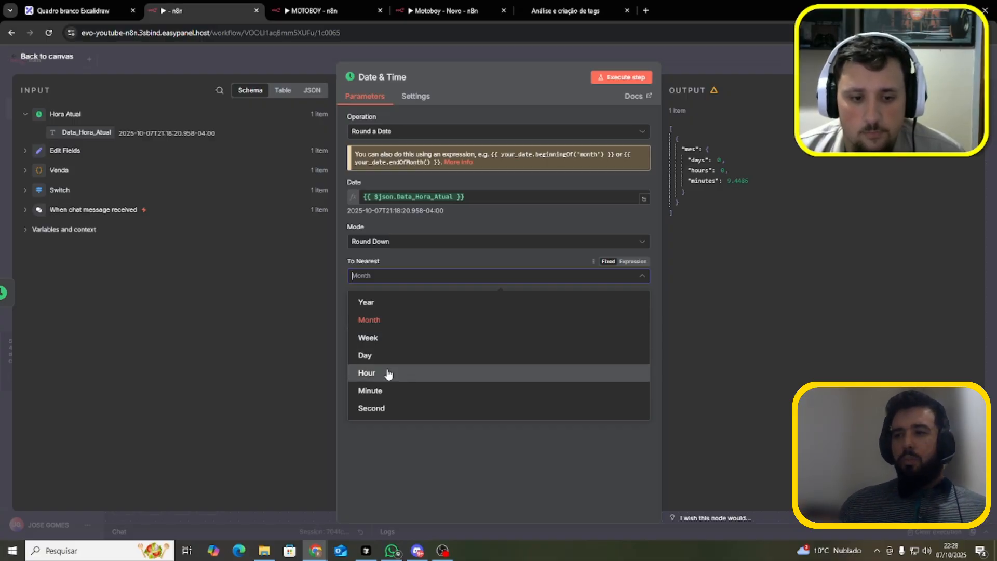
{"action": "left_click", "coordinate": [384, 319]}
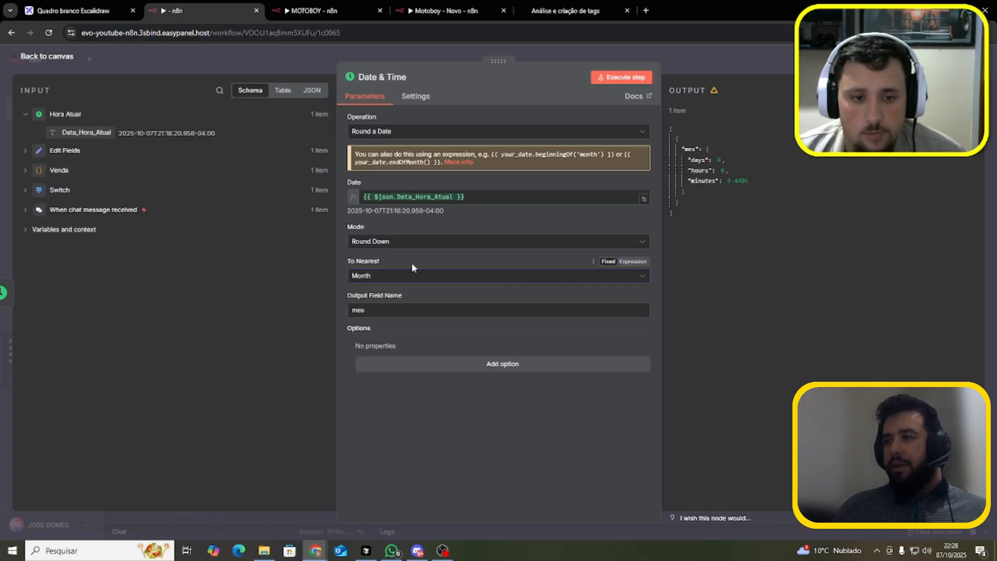
{"action": "left_click", "coordinate": [622, 77]}
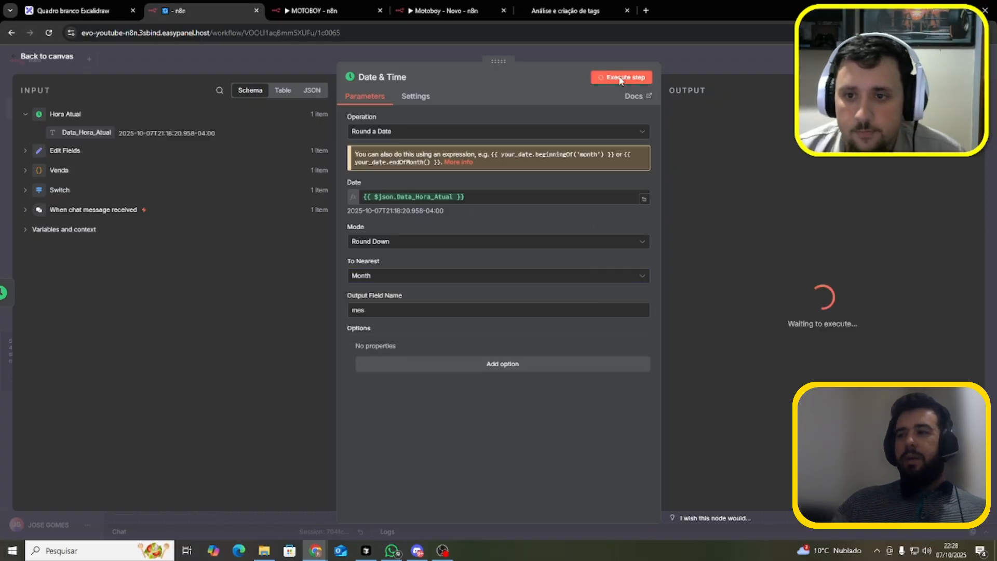
{"action": "left_click", "coordinate": [396, 313]}
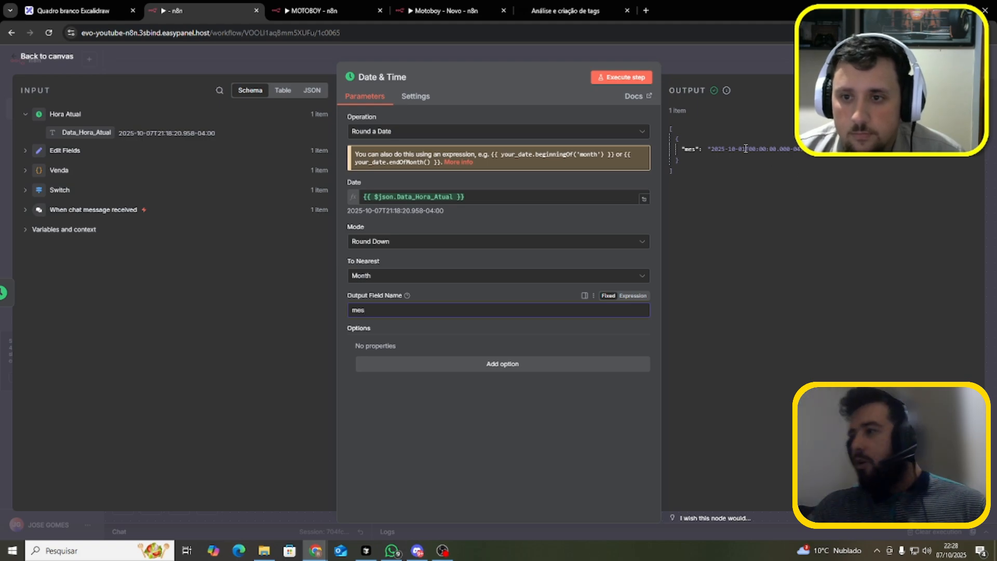
{"action": "left_click_drag", "start_coordinate": [747, 149], "coordinate": [713, 147]}
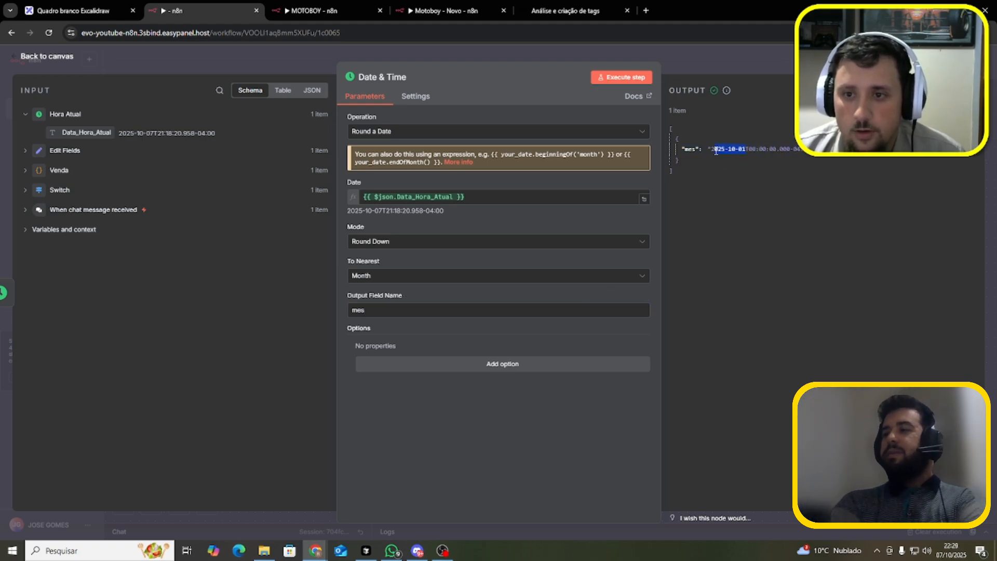
Change the rounding mode to Round Up, execute the node and check the month and day in the output
{"action": "left_click", "coordinate": [440, 246]}
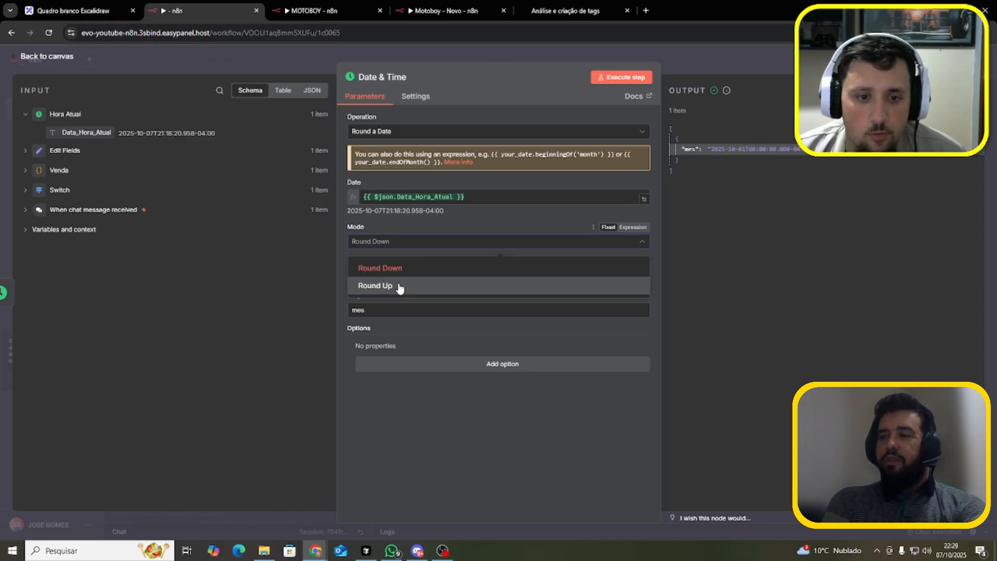
{"action": "left_click", "coordinate": [391, 289]}
{"action": "left_click", "coordinate": [634, 78]}
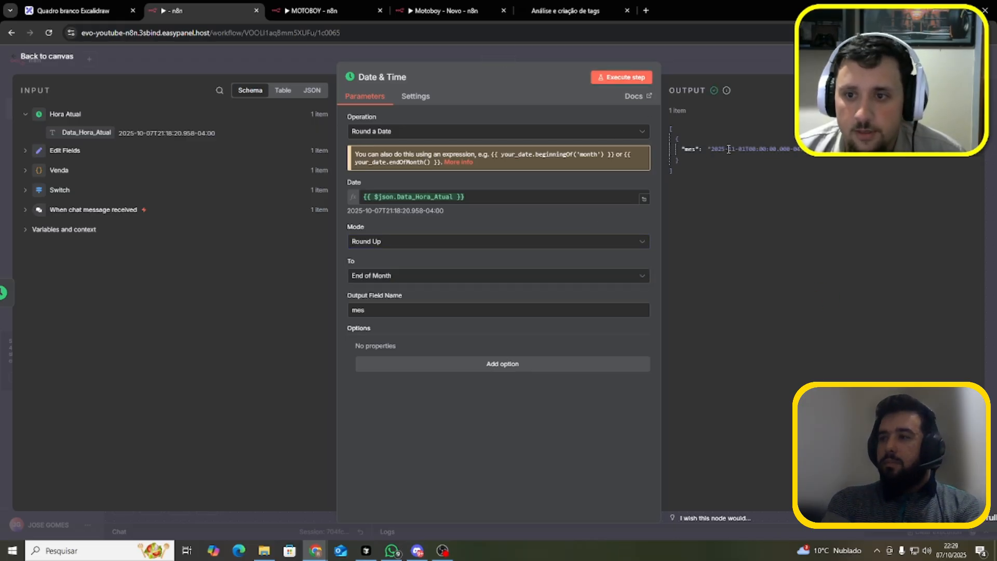
{"action": "left_click_drag", "start_coordinate": [745, 150], "coordinate": [729, 147]}
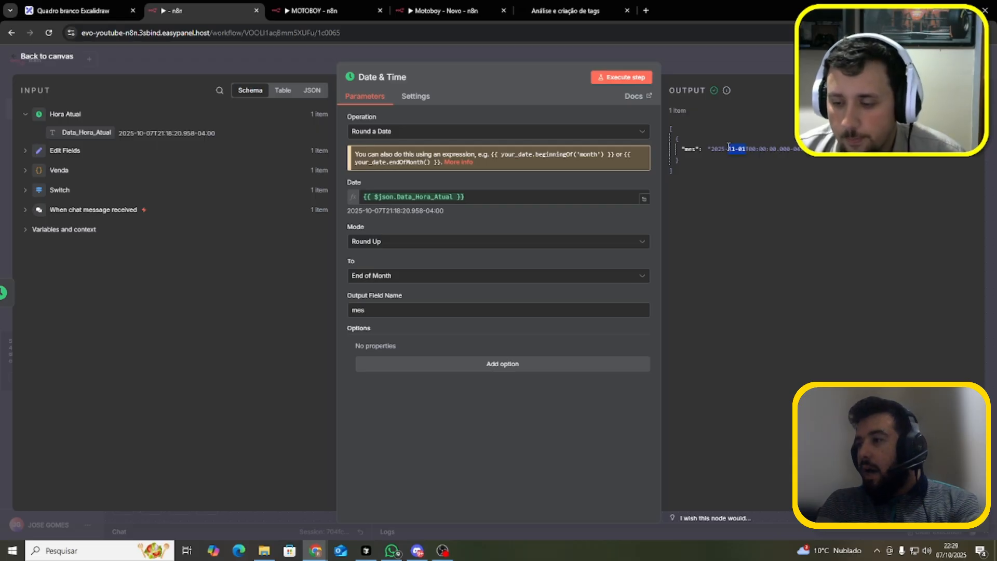
{"action": "left_click", "coordinate": [733, 150]}
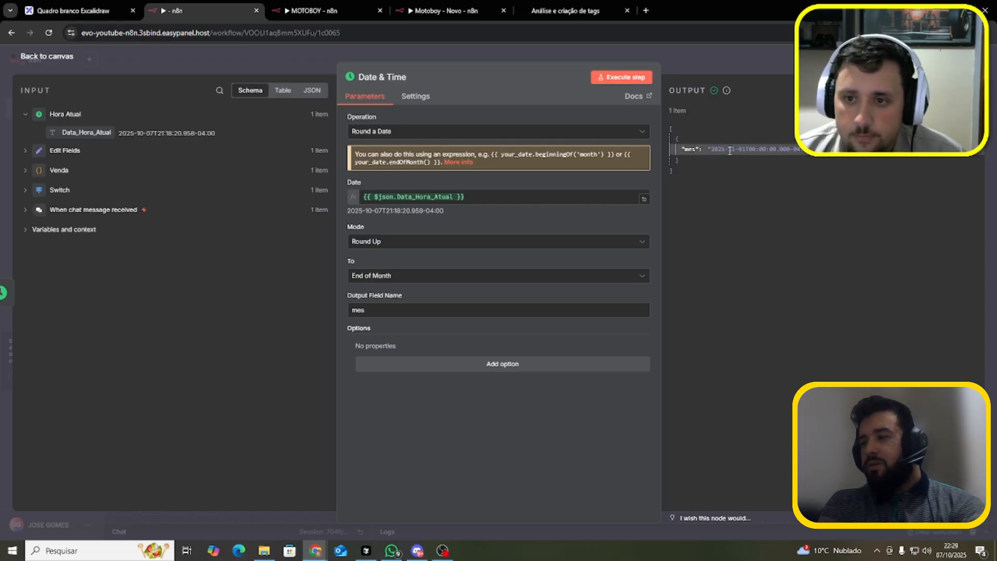
{"action": "left_click_drag", "start_coordinate": [729, 150], "coordinate": [742, 150]}
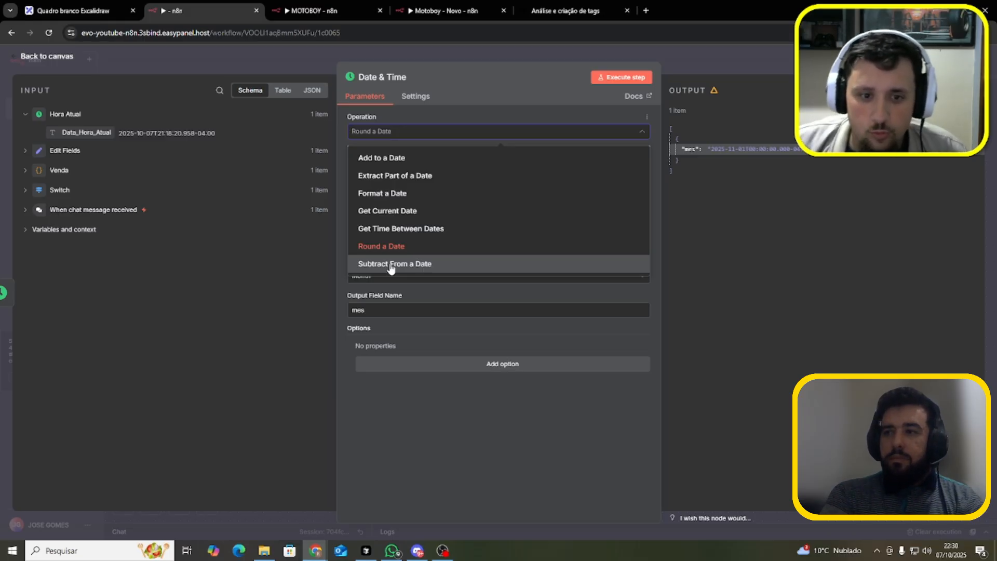
Switch the operation to Subtract From a Date, with Data_Hora_Atual as the date and a duration of 1
{"action": "left_click", "coordinate": [391, 264]}
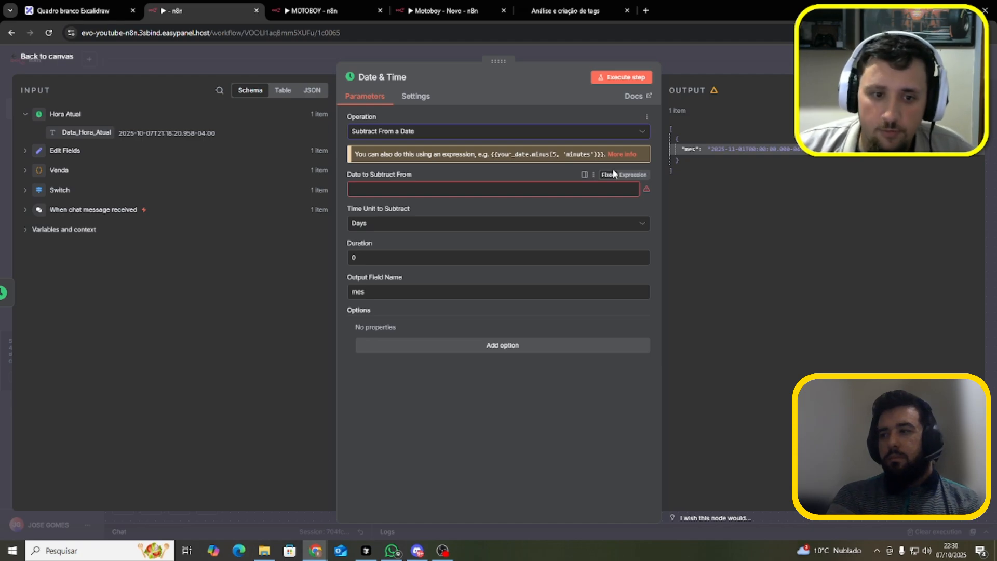
{"action": "left_click_drag", "start_coordinate": [86, 132], "coordinate": [341, 201]}
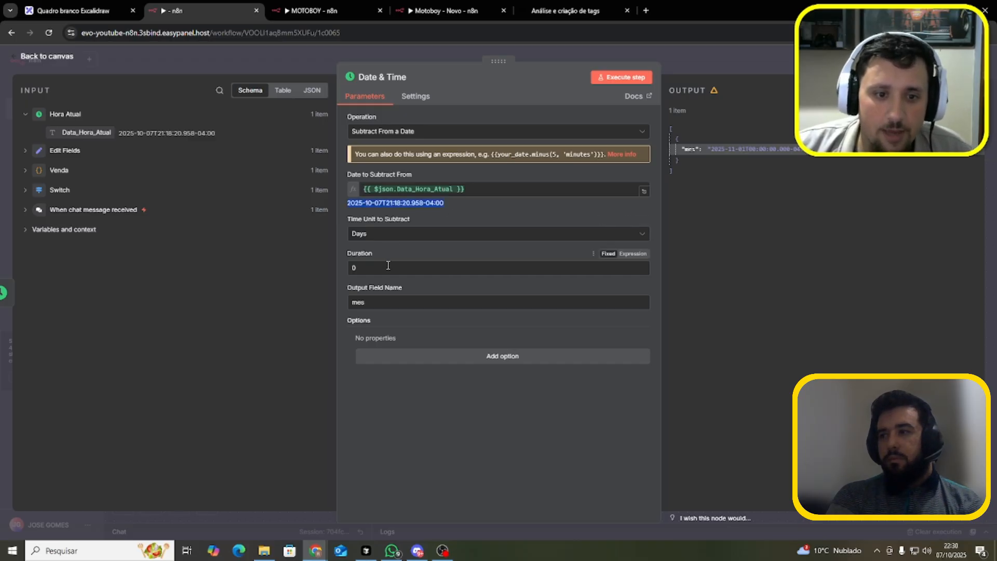
{"action": "left_click_drag", "start_coordinate": [387, 265], "coordinate": [295, 258]}
{"action": "type", "text": "1"}
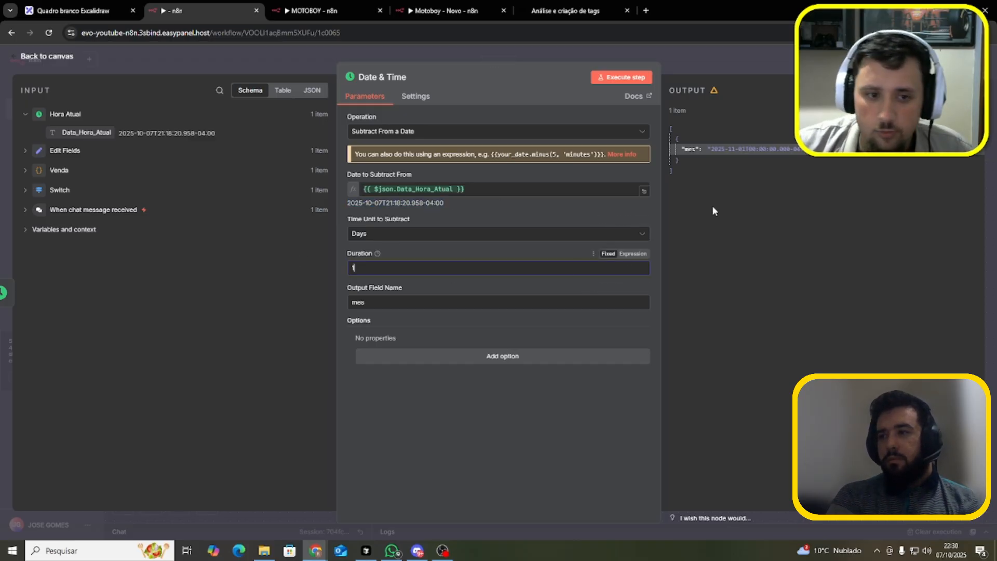
Review the available time units to subtract, execute the node and check the date in the output
{"action": "left_click_drag", "start_coordinate": [348, 218], "coordinate": [403, 224]}
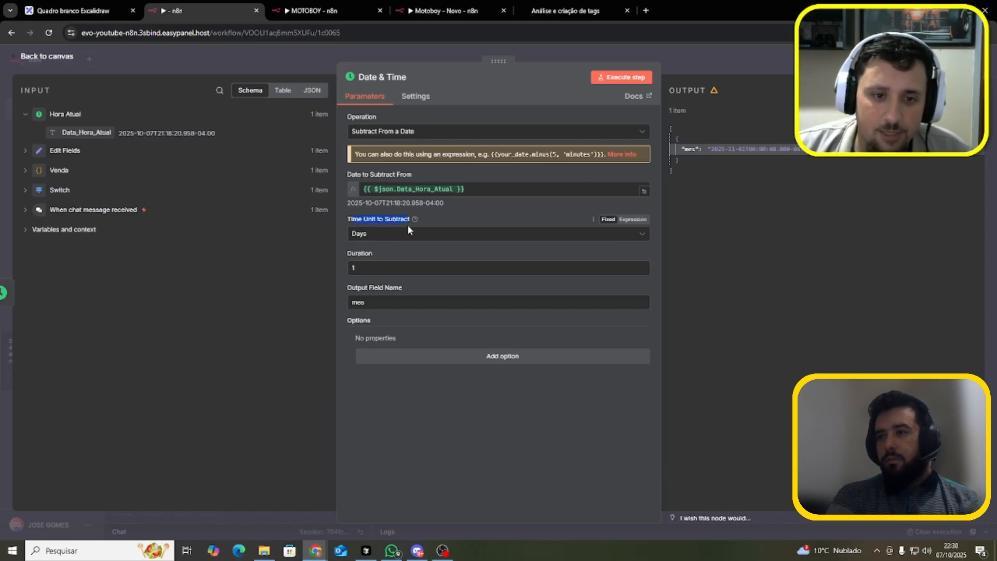
{"action": "left_click", "coordinate": [406, 237]}
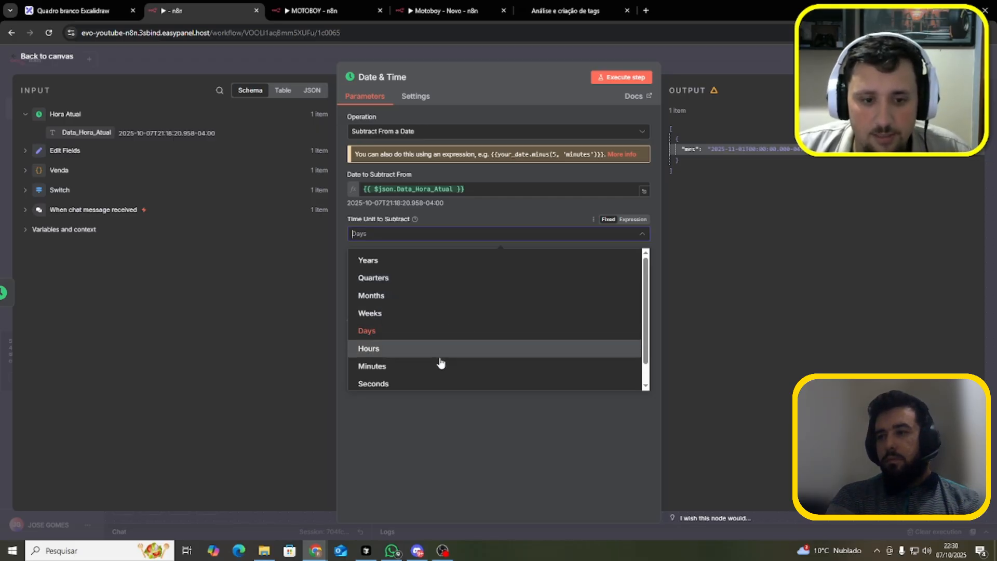
{"action": "scroll", "coordinate": [405, 347], "scroll_direction": "down", "scroll_amount": 1}
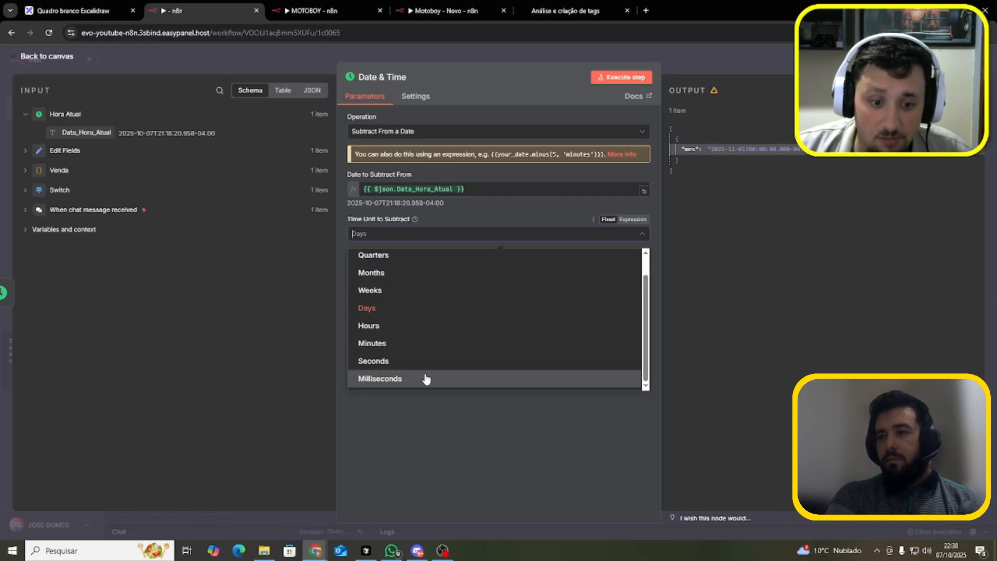
{"action": "left_click", "coordinate": [452, 396]}
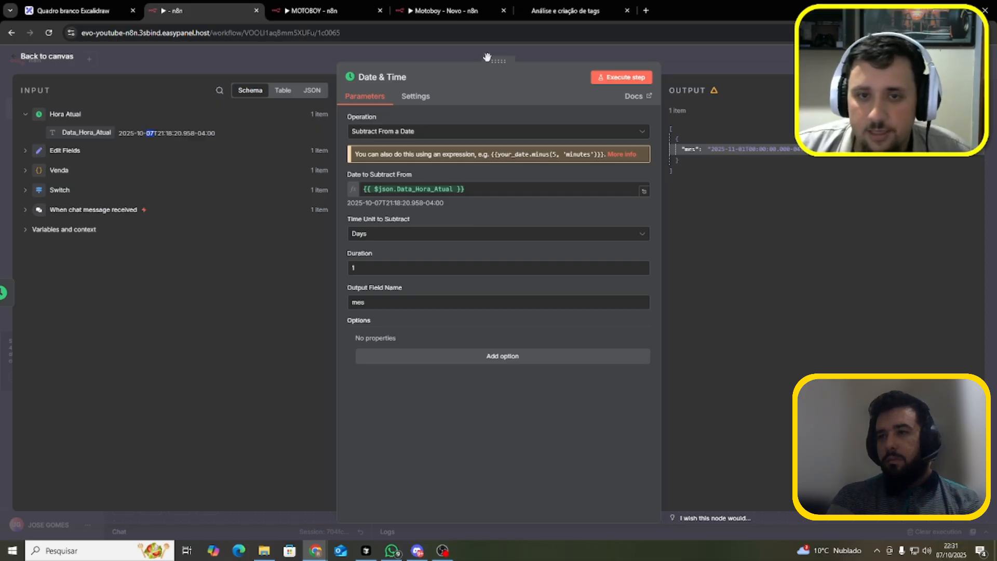
{"action": "left_click", "coordinate": [611, 78]}
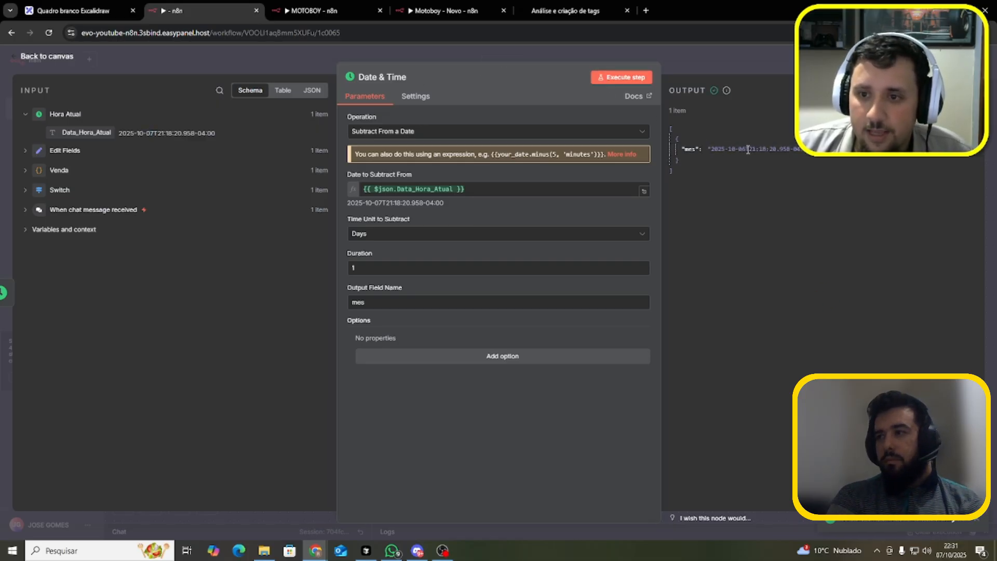
{"action": "left_click_drag", "start_coordinate": [748, 149], "coordinate": [714, 148]}
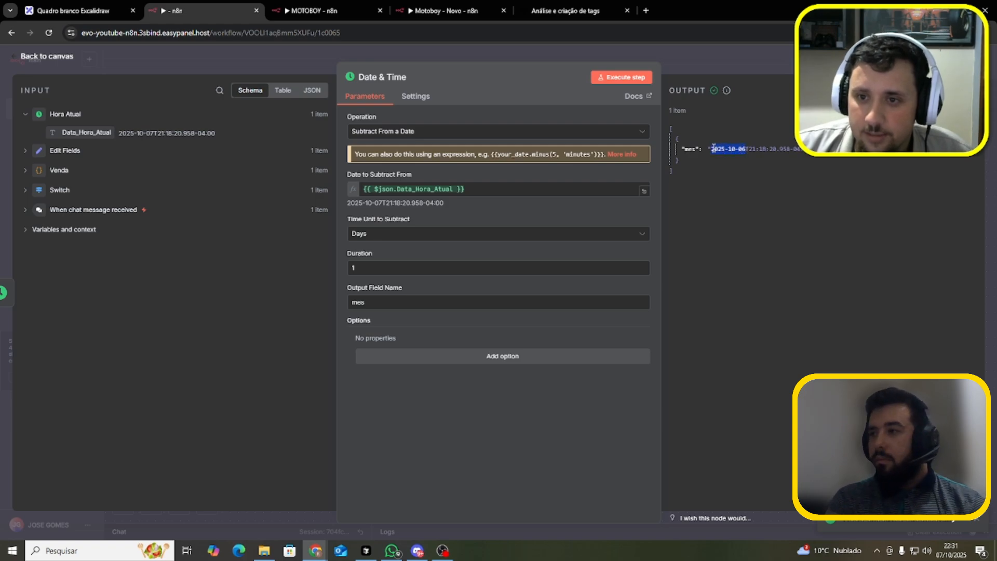
Set the time unit to subtract to Months, execute the node and check the month in the output
{"action": "left_click", "coordinate": [423, 233]}
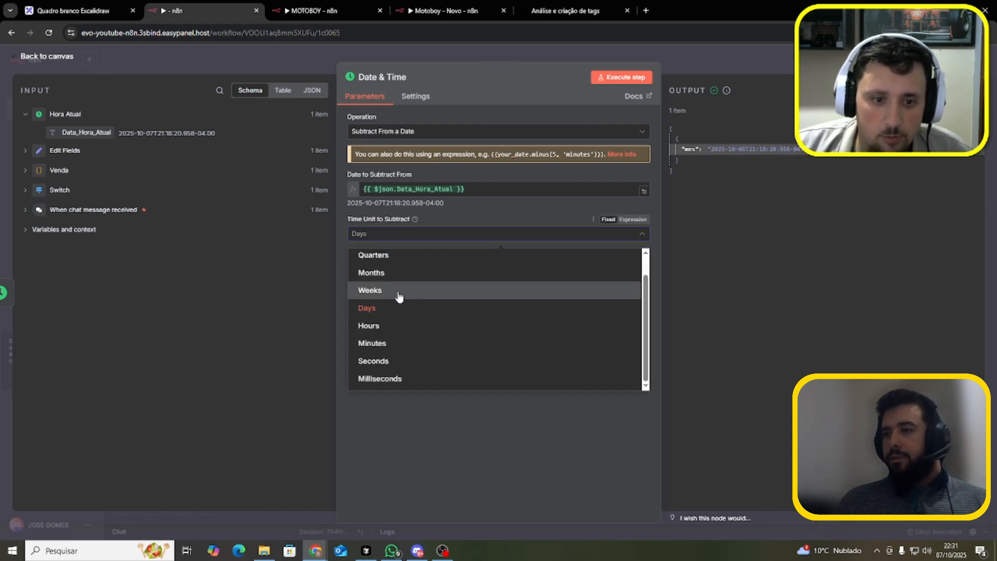
{"action": "left_click", "coordinate": [400, 273]}
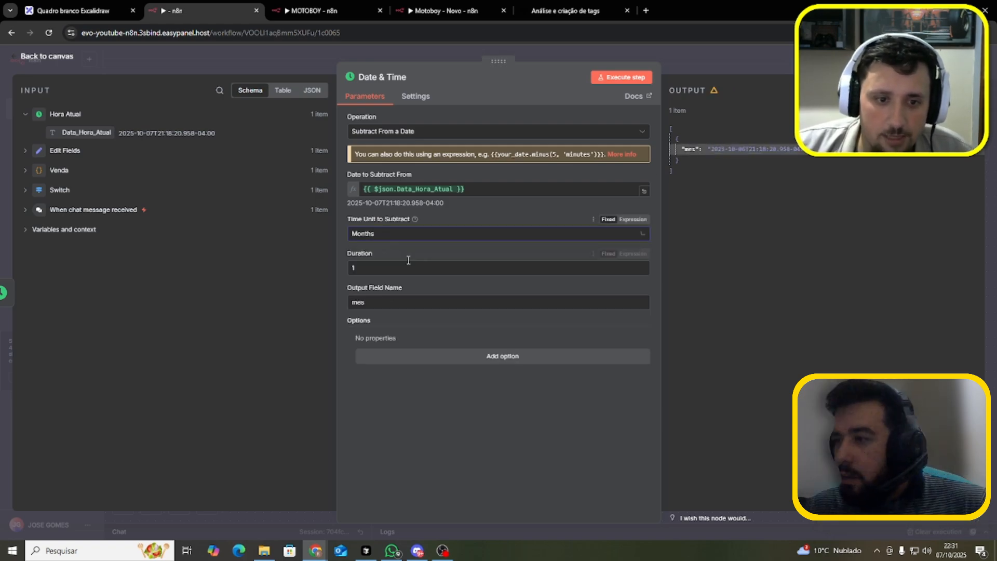
{"action": "left_click", "coordinate": [625, 79]}
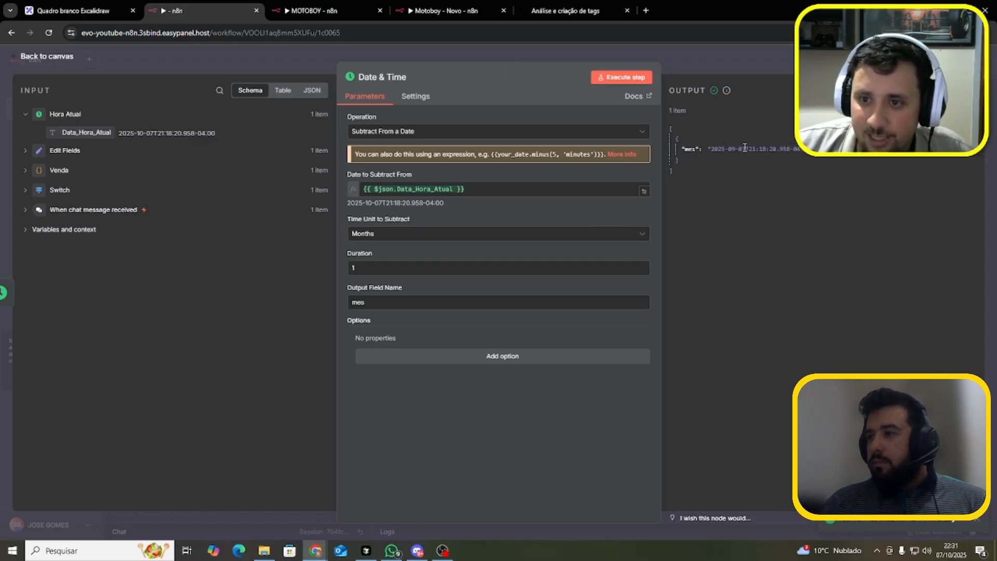
{"action": "left_click_drag", "start_coordinate": [740, 147], "coordinate": [727, 149]}
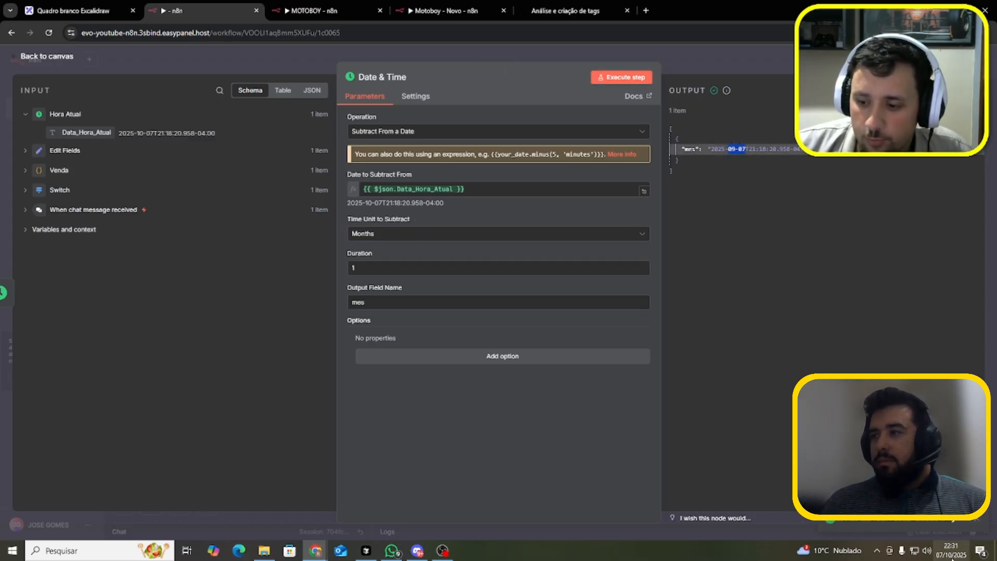
{"action": "left_click", "coordinate": [736, 148]}
{"action": "left_click_drag", "start_coordinate": [735, 149], "coordinate": [728, 149]}
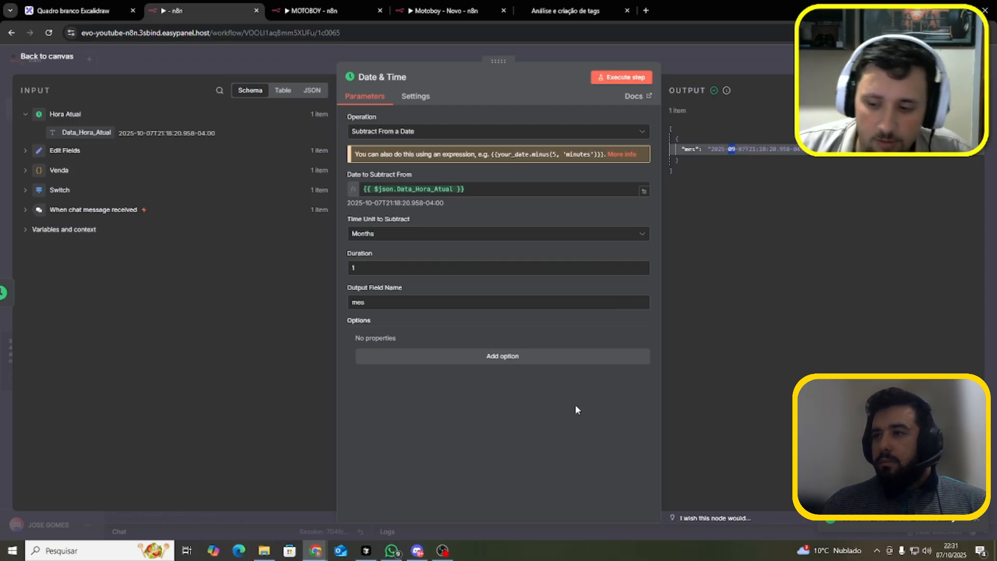
Switch the Date & Time operation to Add to a Date, keeping 1 month as the amount, and execute the node
{"action": "left_click", "coordinate": [499, 132]}
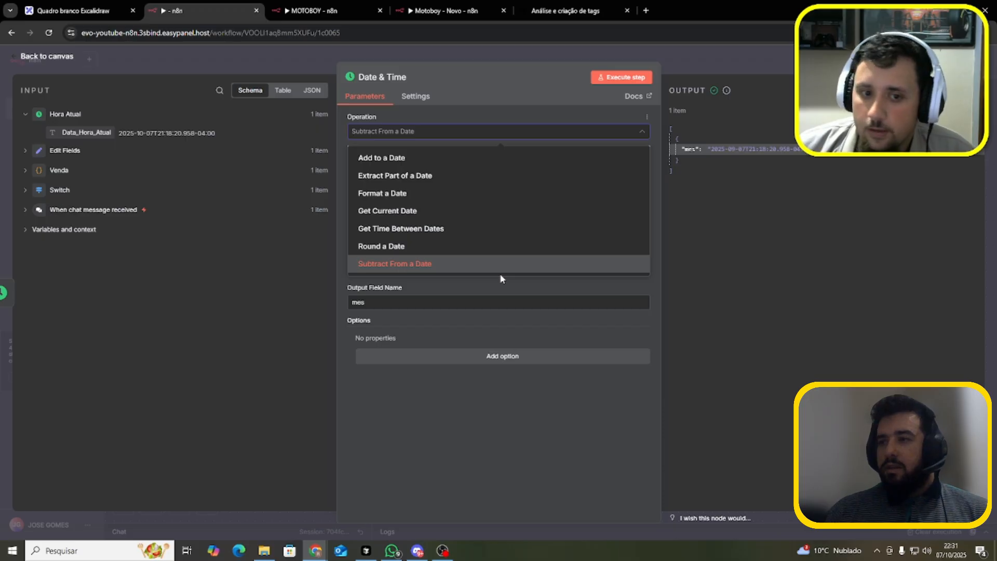
{"action": "left_click", "coordinate": [556, 397]}
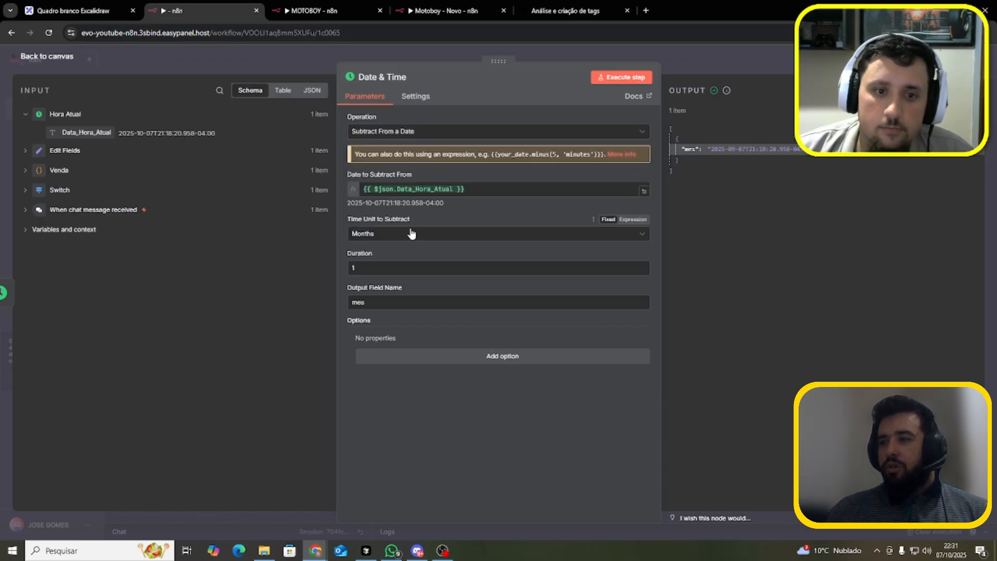
{"action": "left_click", "coordinate": [418, 131]}
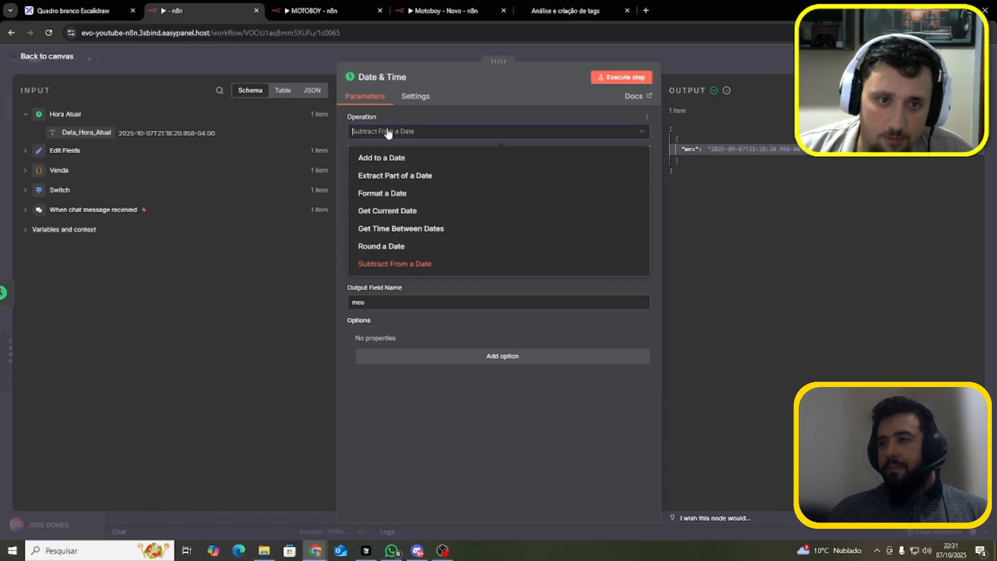
{"action": "left_click", "coordinate": [399, 158]}
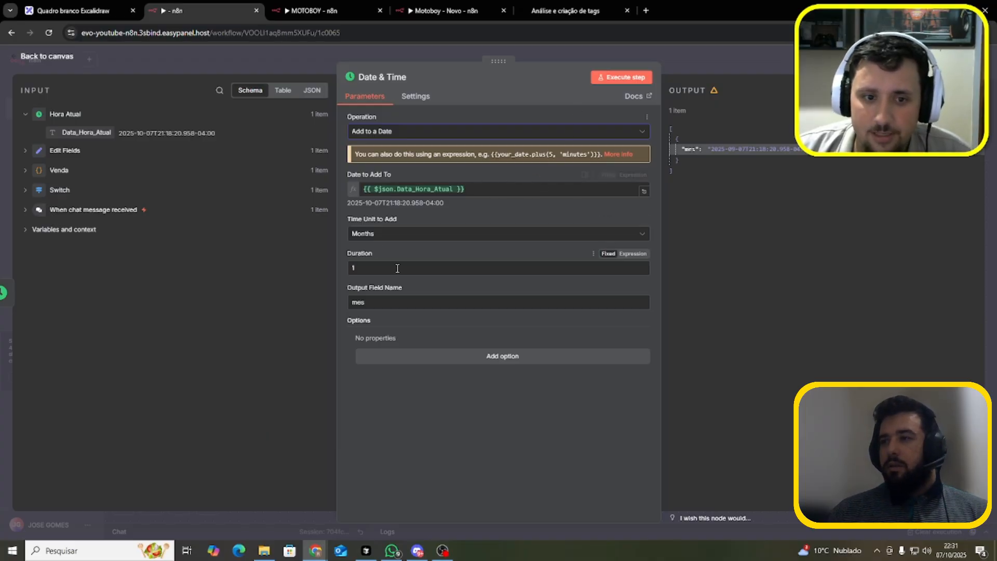
{"action": "double_click", "coordinate": [732, 150]}
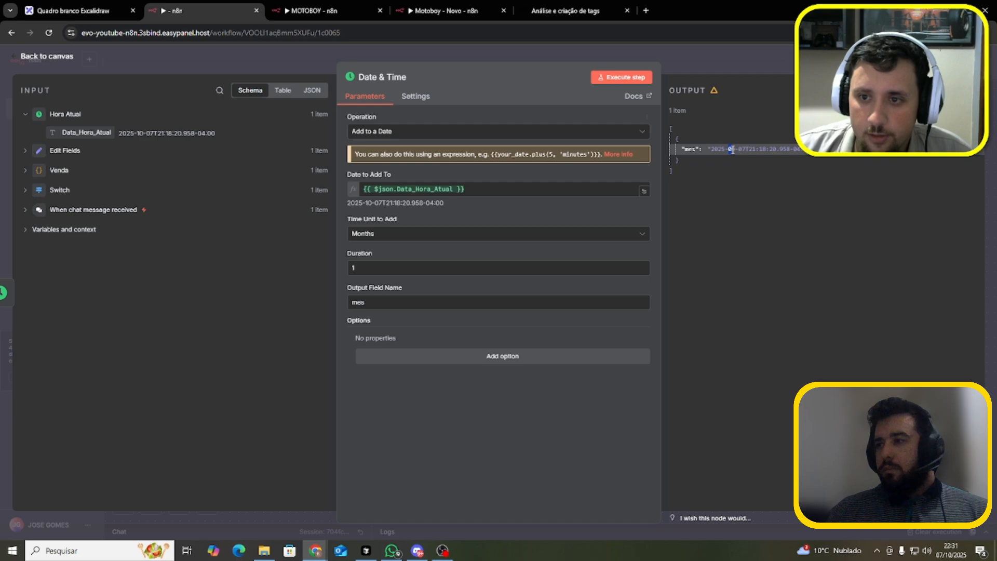
{"action": "left_click", "coordinate": [621, 78]}
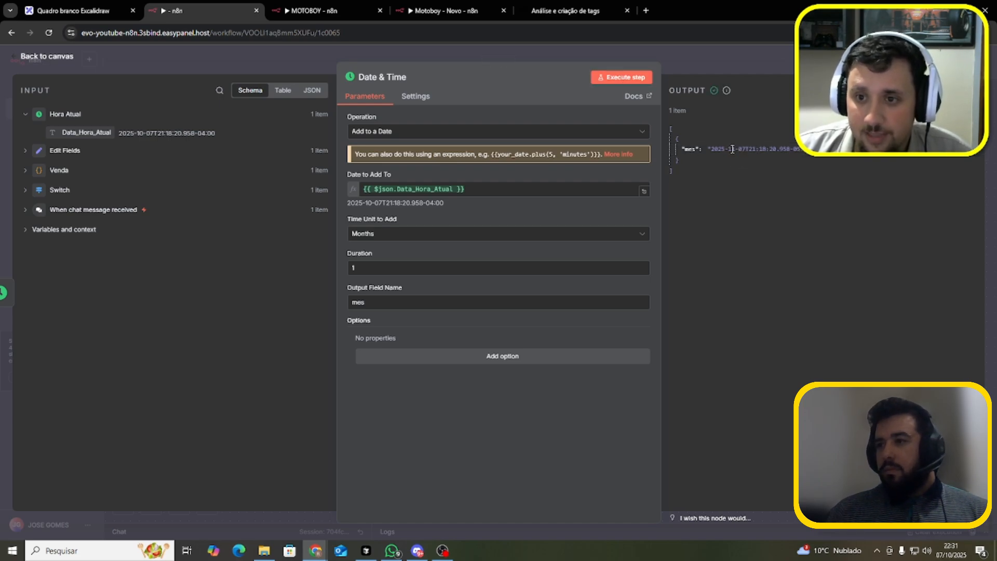
Set the duration to add to 6 months, execute the node and check the year and month in the output
{"action": "left_click", "coordinate": [438, 262]}
{"action": "key", "text": "BackSpace"}
{"action": "type", "text": "6"}
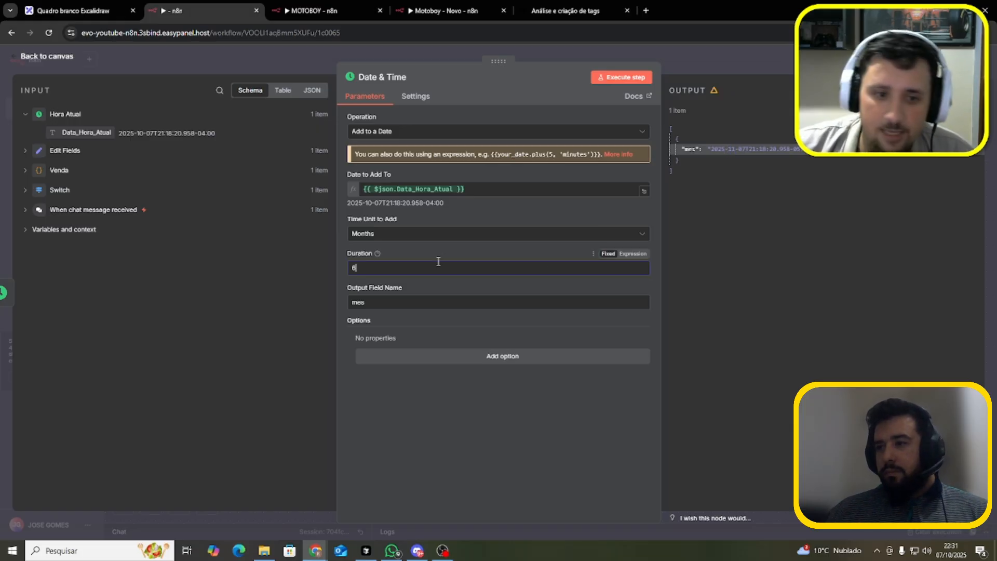
{"action": "left_click", "coordinate": [623, 79]}
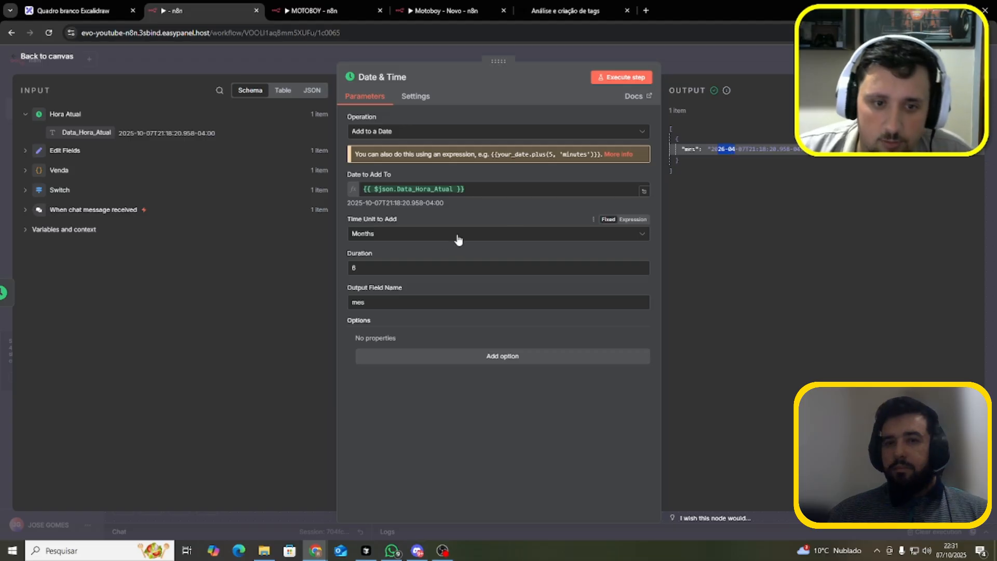
{"action": "double_click", "coordinate": [413, 267]}
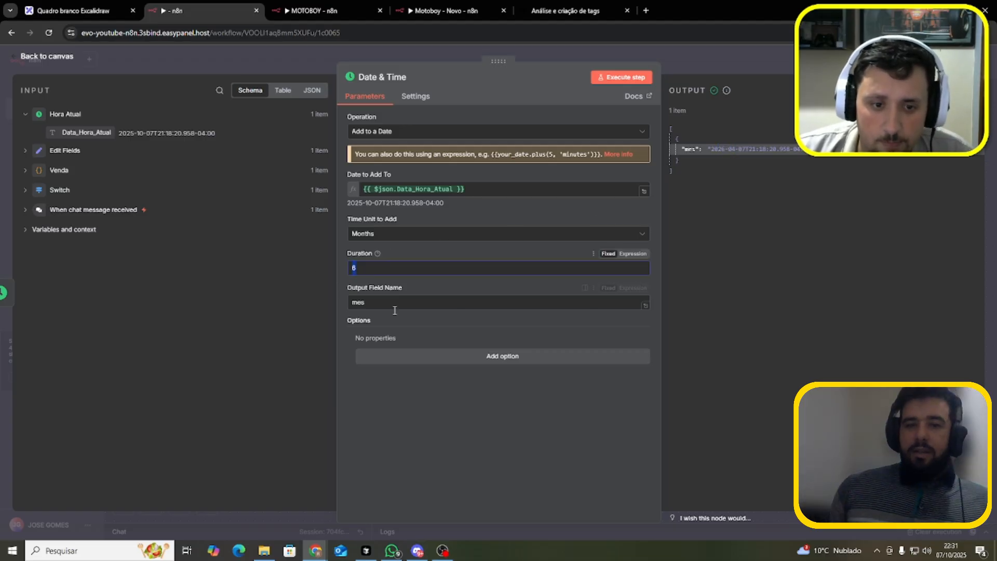
{"action": "left_click", "coordinate": [457, 416]}
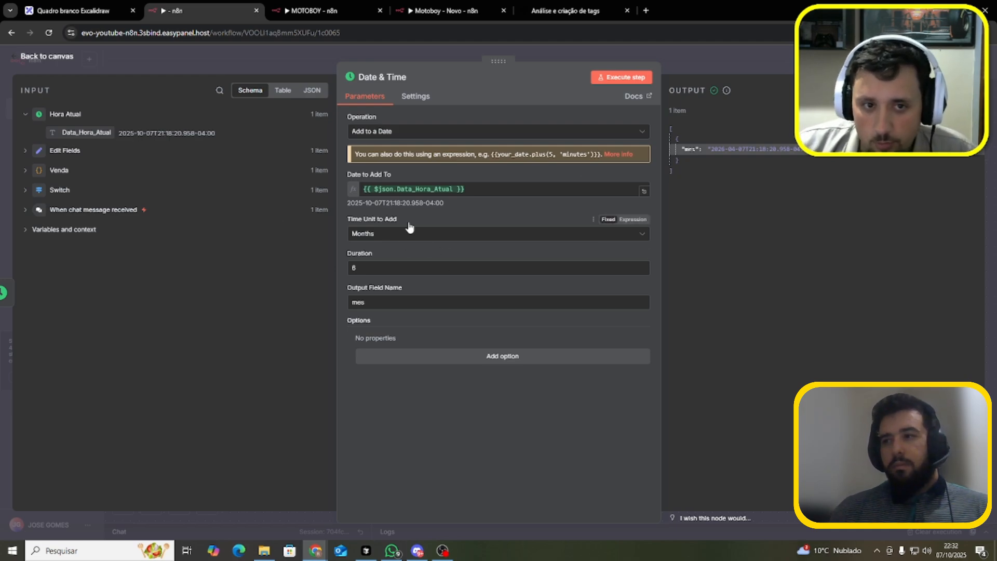
Change the time unit to add to Hours with a duration of 1 and execute the node
{"action": "left_click", "coordinate": [393, 237]}
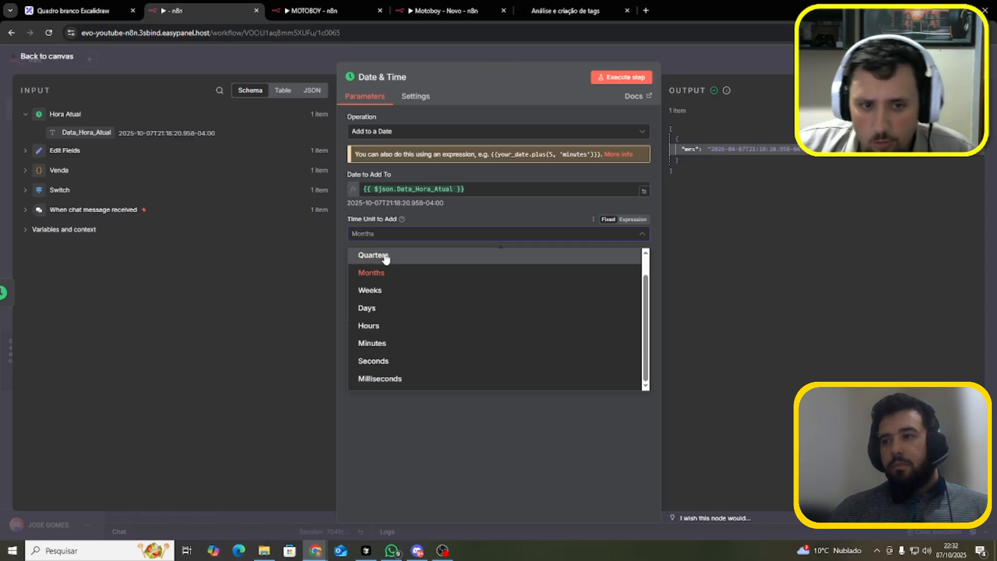
{"action": "left_click", "coordinate": [387, 322]}
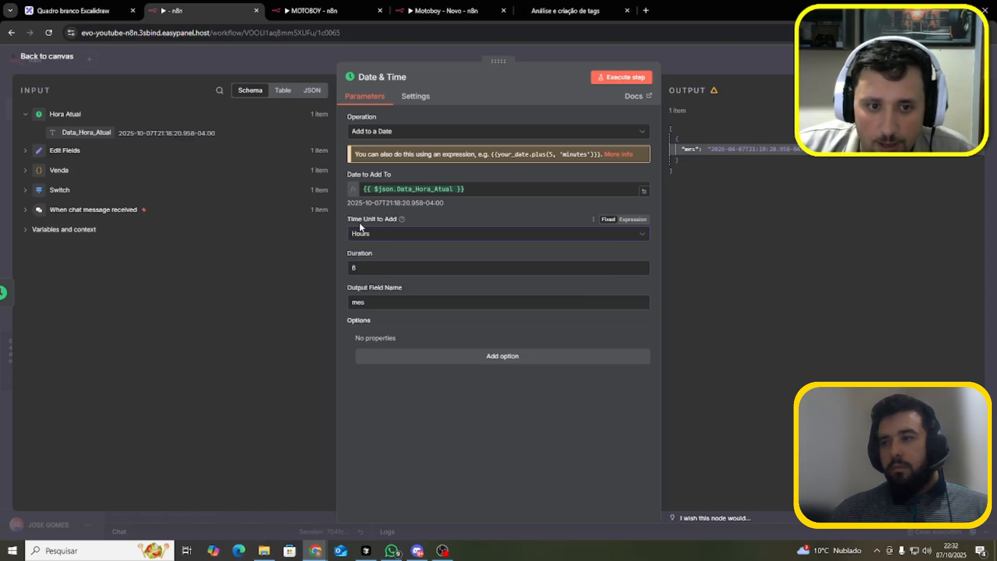
{"action": "left_click_drag", "start_coordinate": [357, 268], "coordinate": [282, 273]}
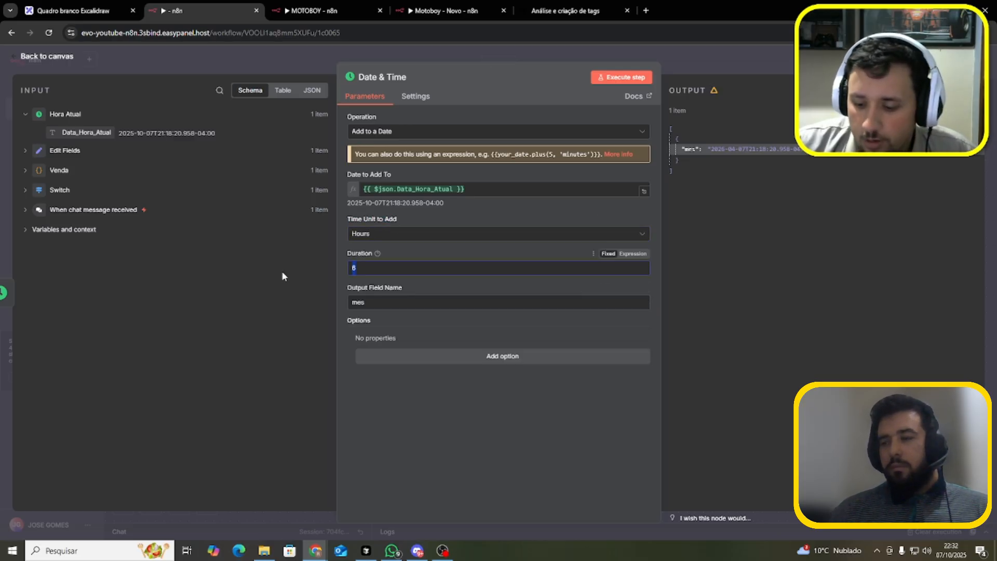
{"action": "key", "text": "BackSpace"}
{"action": "type", "text": "1"}
{"action": "left_click", "coordinate": [646, 77]}
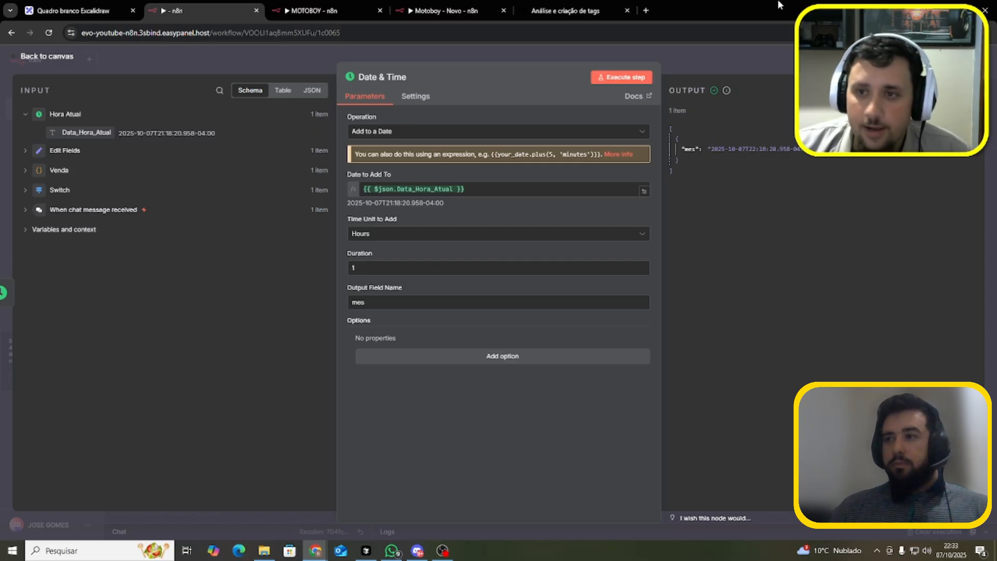
Close the Date & Time node and return to the workflow canvas with no nodes selected
{"action": "key", "text": "Escape"}
{"action": "left_click_drag", "start_coordinate": [577, 163], "coordinate": [862, 385]}
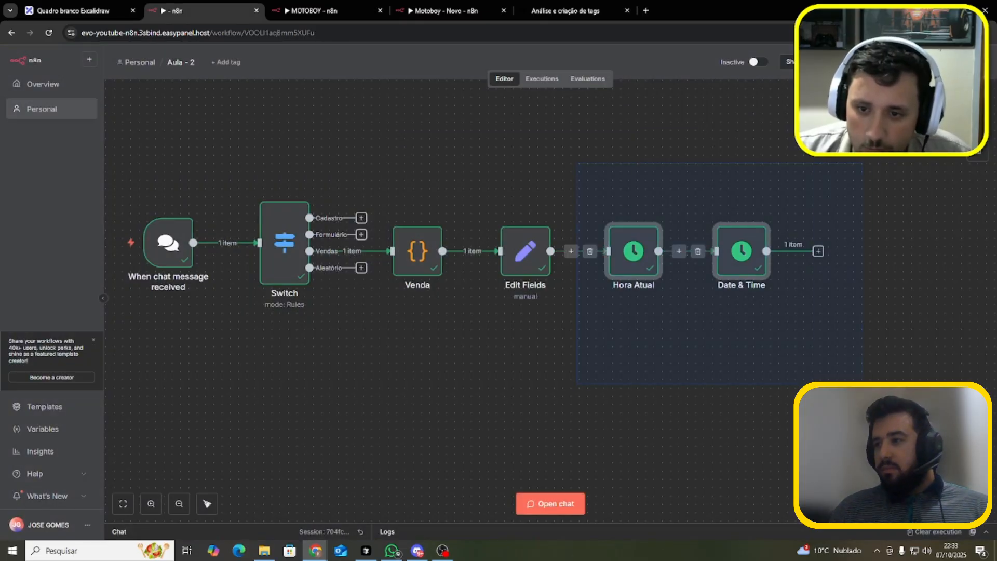
{"action": "left_click_drag", "start_coordinate": [419, 263], "coordinate": [404, 140]}
{"action": "left_click_drag", "start_coordinate": [421, 279], "coordinate": [411, 254]}
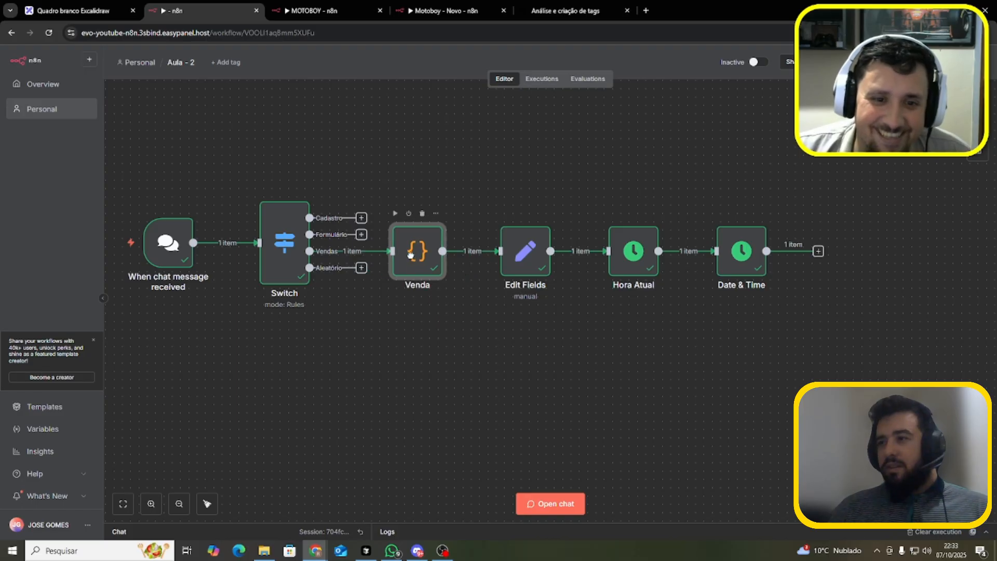
{"action": "left_click", "coordinate": [480, 312]}
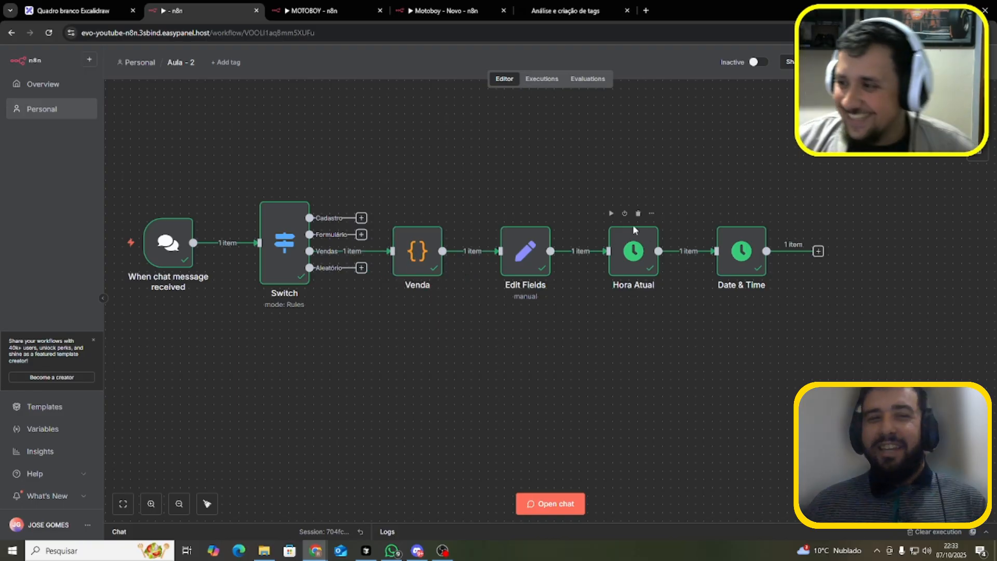
Switch to the ChatGPT conversation, review the prompt describing the action, date and id_chat tags, and return to the n8n workflow
{"action": "left_click", "coordinate": [531, 16]}
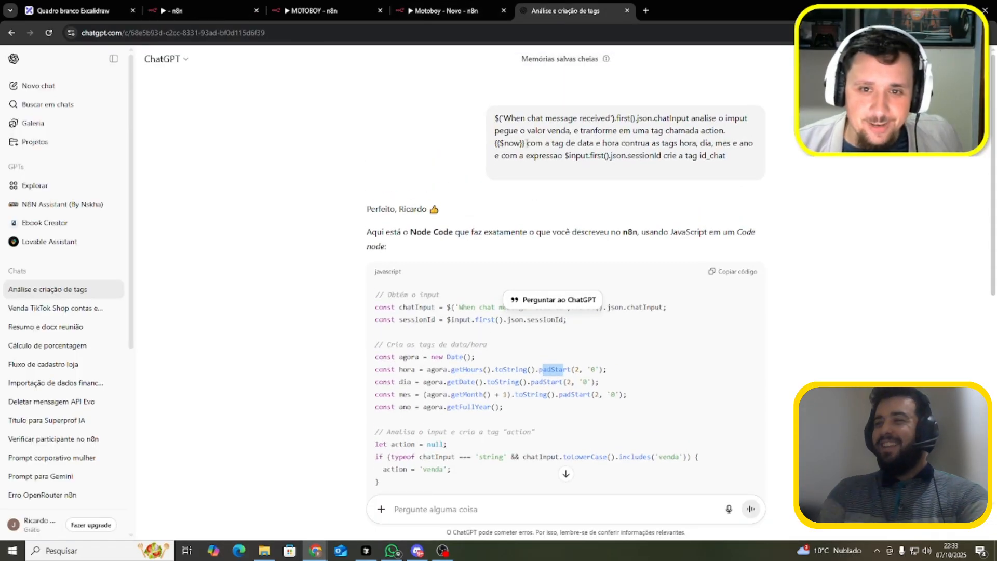
{"action": "triple_click", "coordinate": [527, 143]}
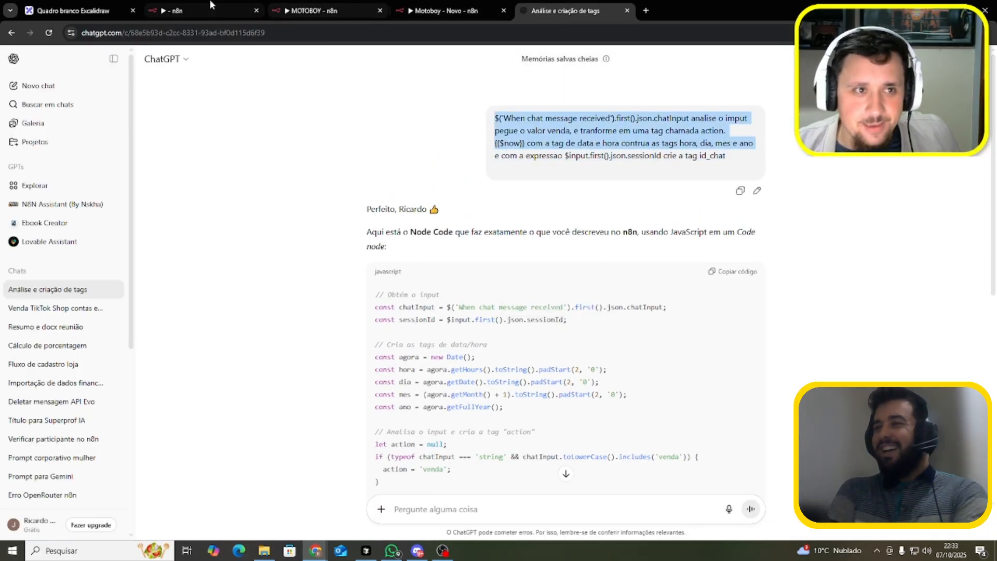
{"action": "left_click", "coordinate": [174, 10]}
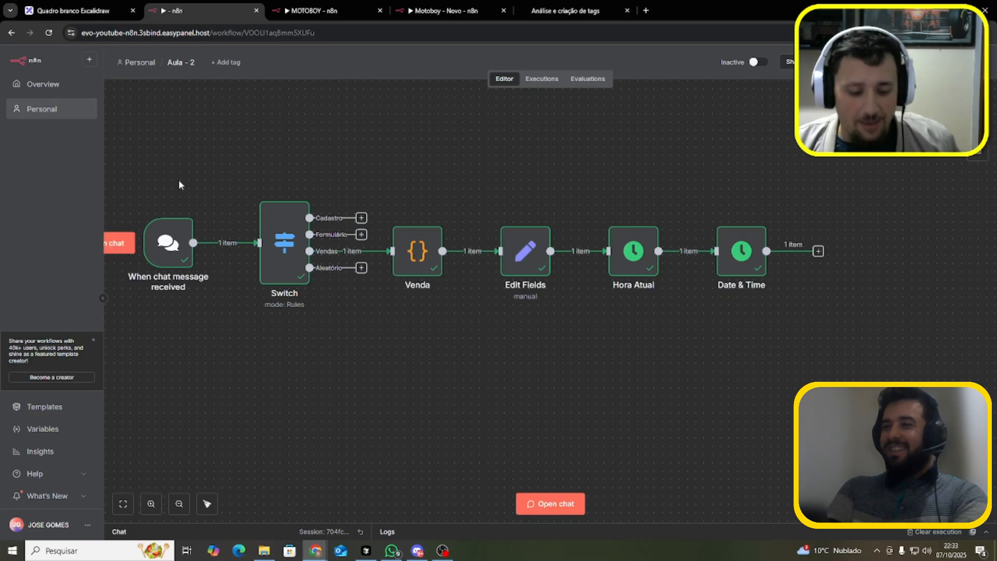
Capture a screenshot of the whole workflow, paste it into the Excalidraw board and place it beside the DATE & TIME box
{"action": "key", "text": "super+shift+s"}
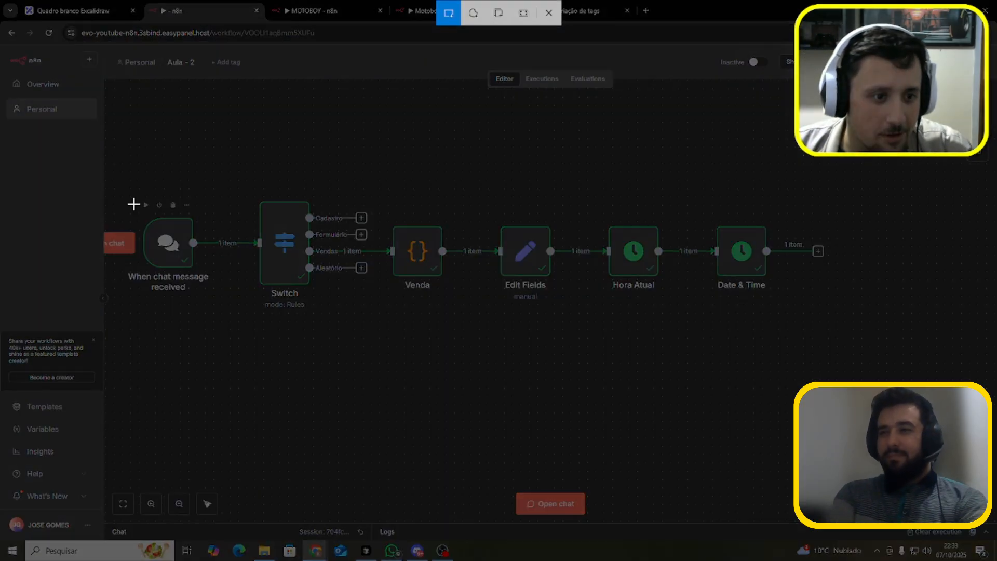
{"action": "left_click_drag", "start_coordinate": [133, 195], "coordinate": [842, 310]}
{"action": "left_click", "coordinate": [78, 11]}
{"action": "key", "text": "ctrl+v"}
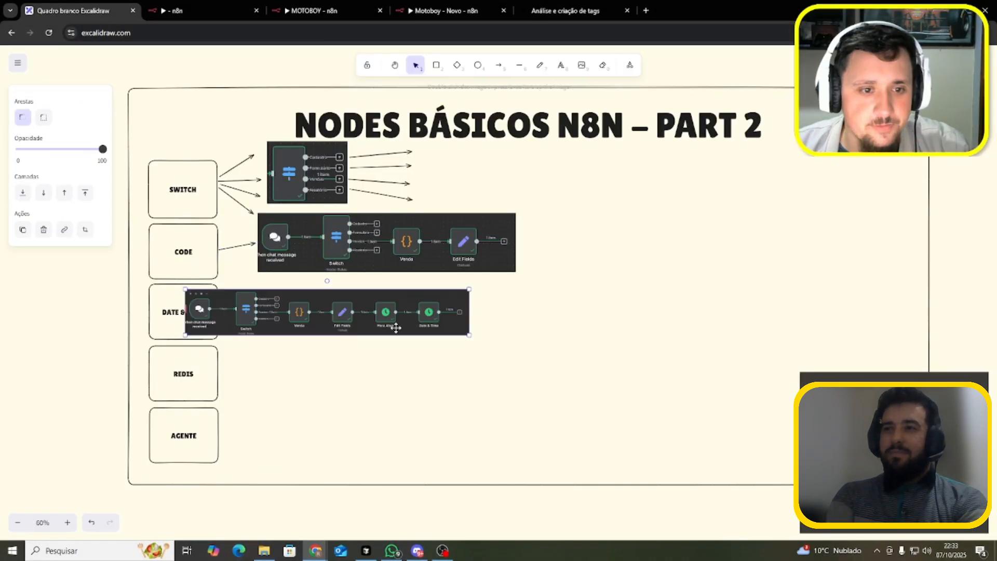
{"action": "left_click_drag", "start_coordinate": [395, 327], "coordinate": [465, 324]}
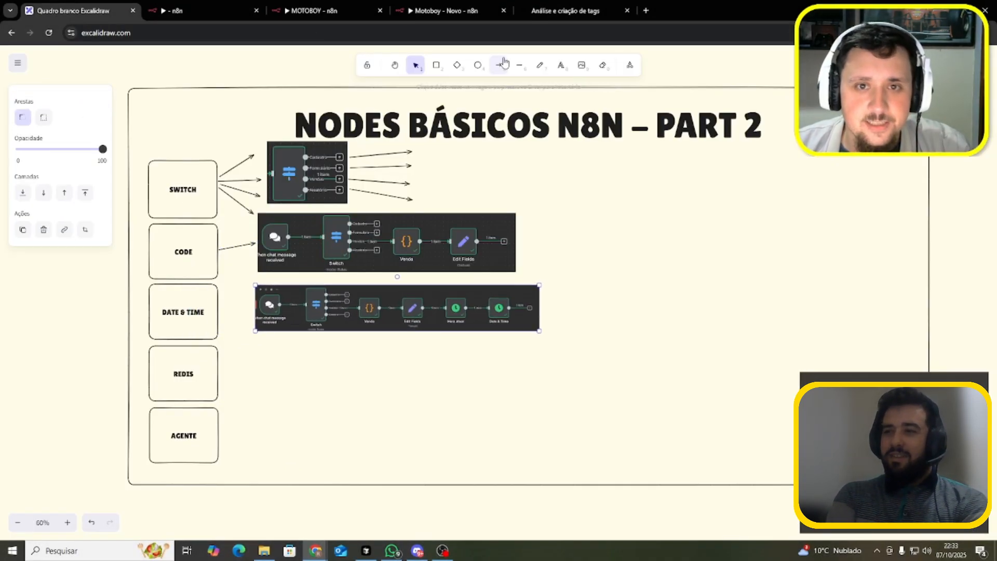
Draw an arrow from the DATE & TIME box to the pasted workflow screenshot and deselect it
{"action": "left_click", "coordinate": [500, 64]}
{"action": "left_click_drag", "start_coordinate": [219, 310], "coordinate": [250, 305]}
{"action": "left_click", "coordinate": [576, 361]}
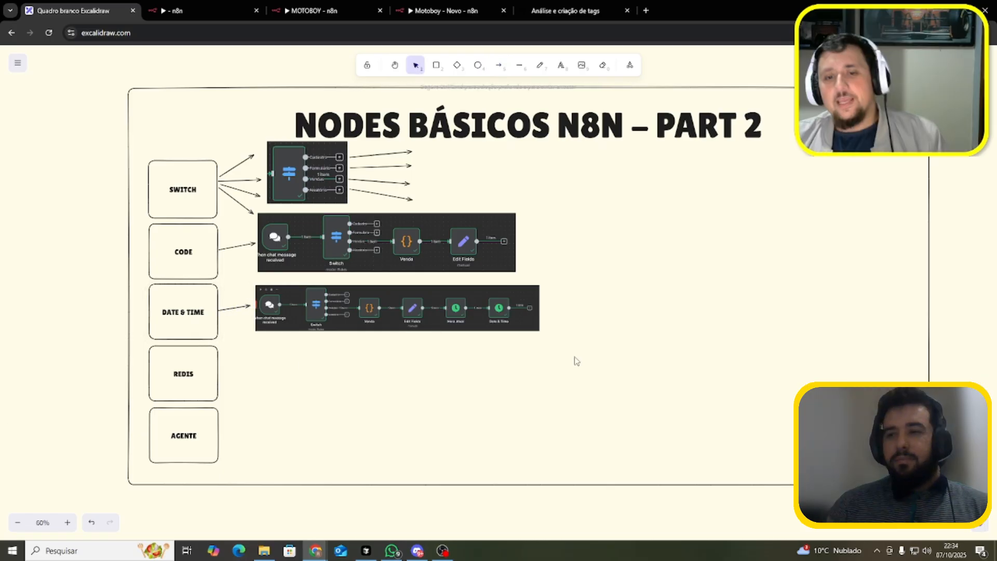